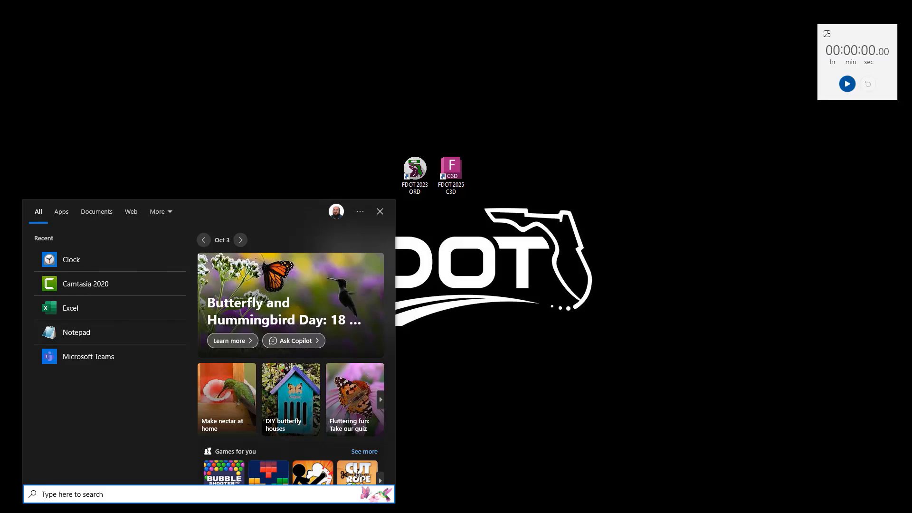
Start the stopwatch, open FDOT 2025 C3D, and keep the stopwatch clear of the workspace.
{"action": "left_click", "coordinate": [462, 321]}
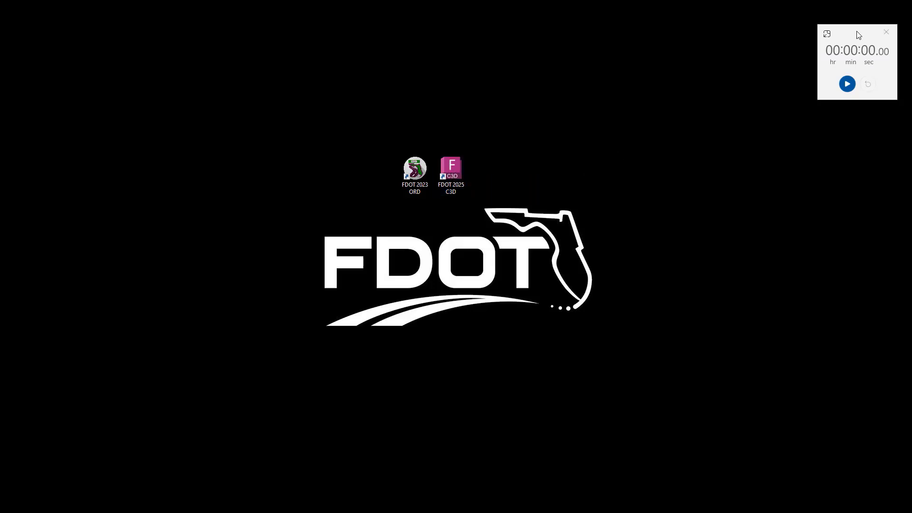
{"action": "left_click_drag", "start_coordinate": [854, 35], "coordinate": [507, 108]}
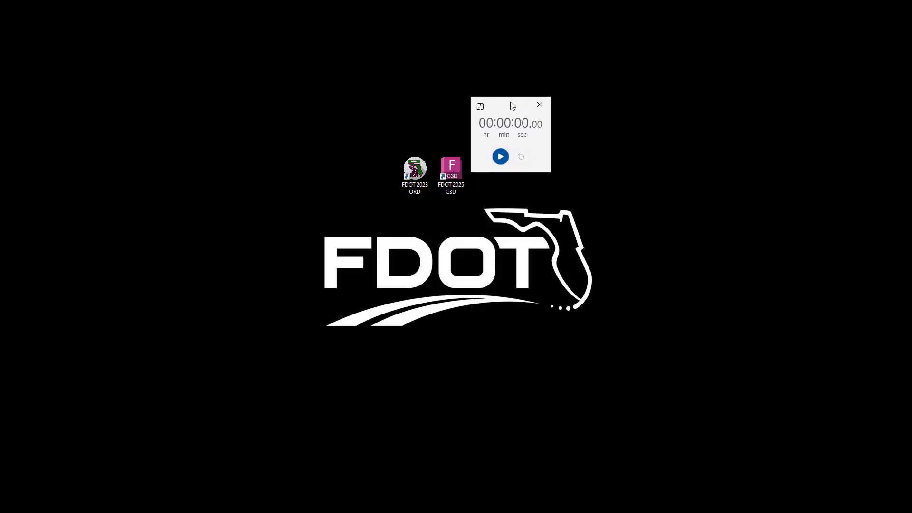
{"action": "left_click", "coordinate": [500, 157]}
{"action": "double_click", "coordinate": [450, 174]}
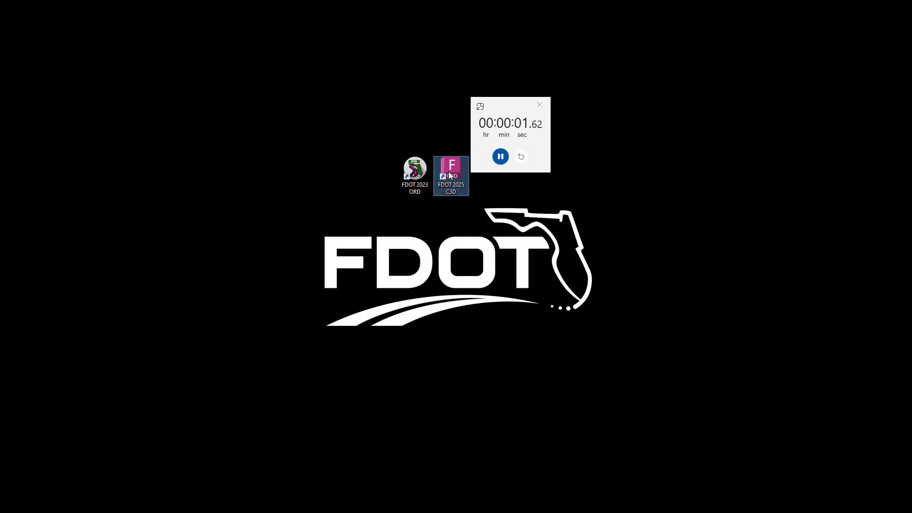
{"action": "left_click_drag", "start_coordinate": [515, 101], "coordinate": [856, 28]}
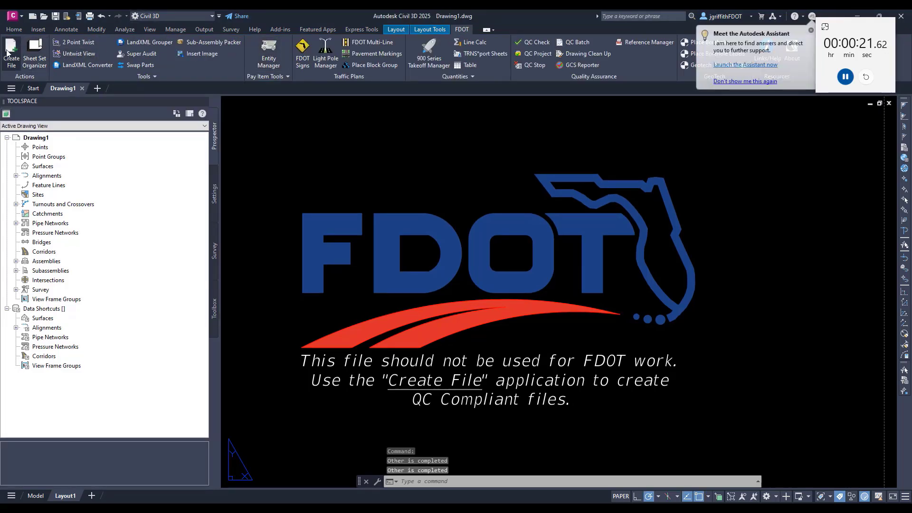
Create and open the auger borings drawing ABORRD08 in the project's geotech folder, using Wakulla county, and close the Create File tool.
{"action": "left_click", "coordinate": [8, 53]}
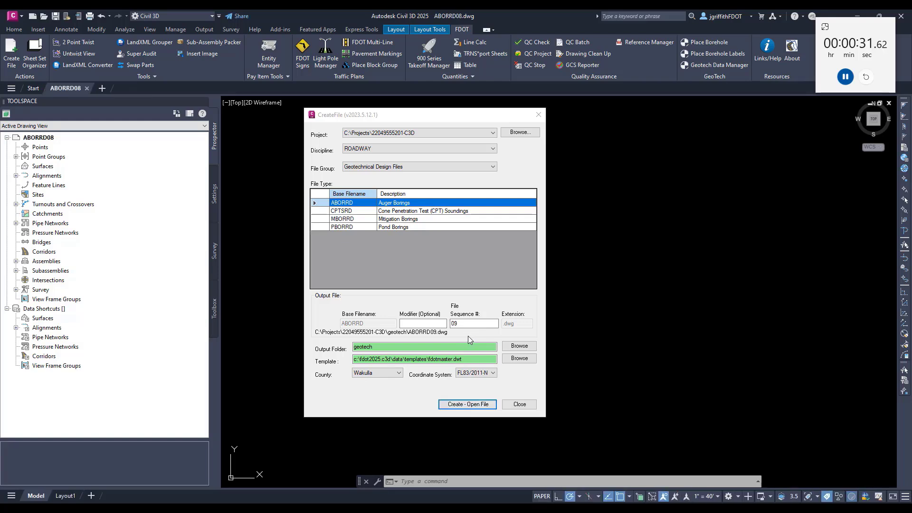
{"action": "left_click", "coordinate": [538, 115]}
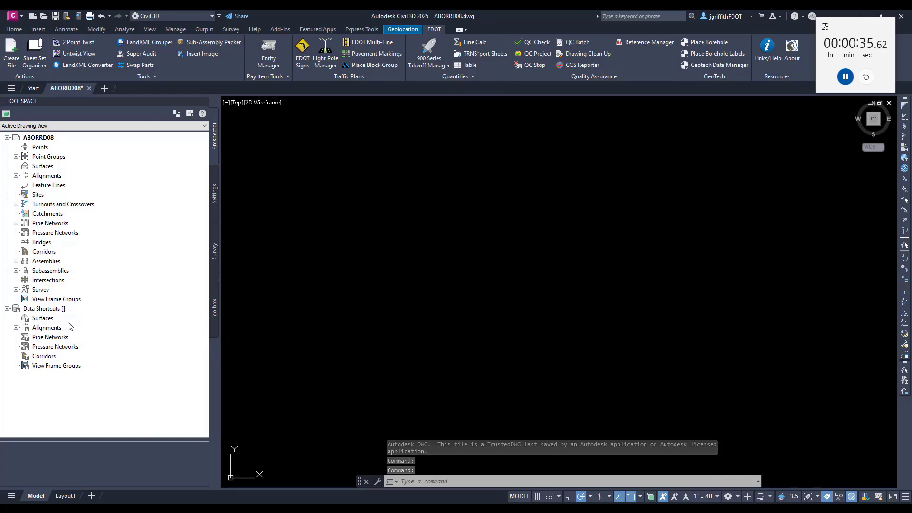
Set the data shortcuts working folder to C:\Projects.
{"action": "right_click", "coordinate": [56, 310]}
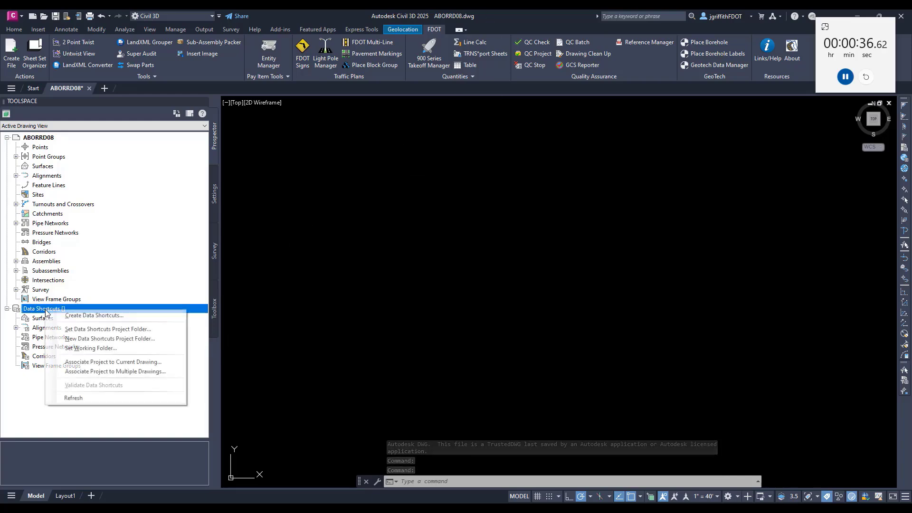
{"action": "left_click", "coordinate": [93, 348]}
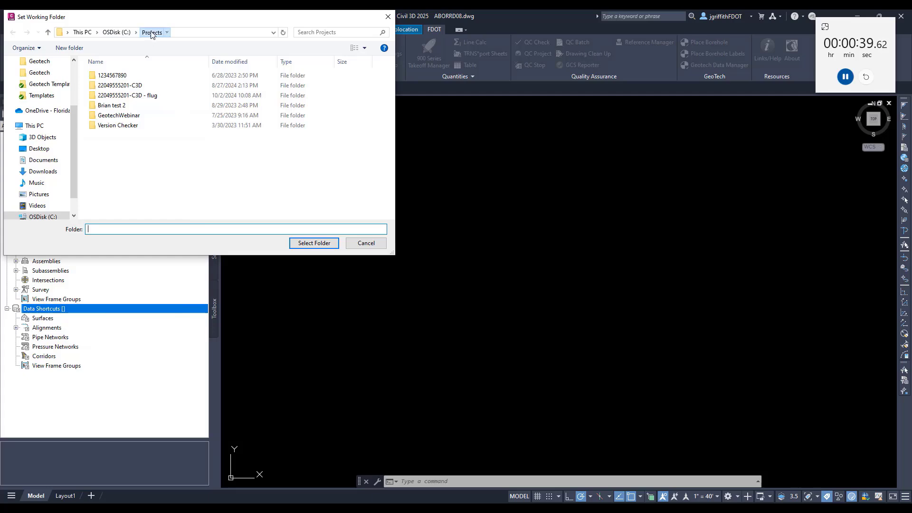
{"action": "left_click", "coordinate": [293, 245]}
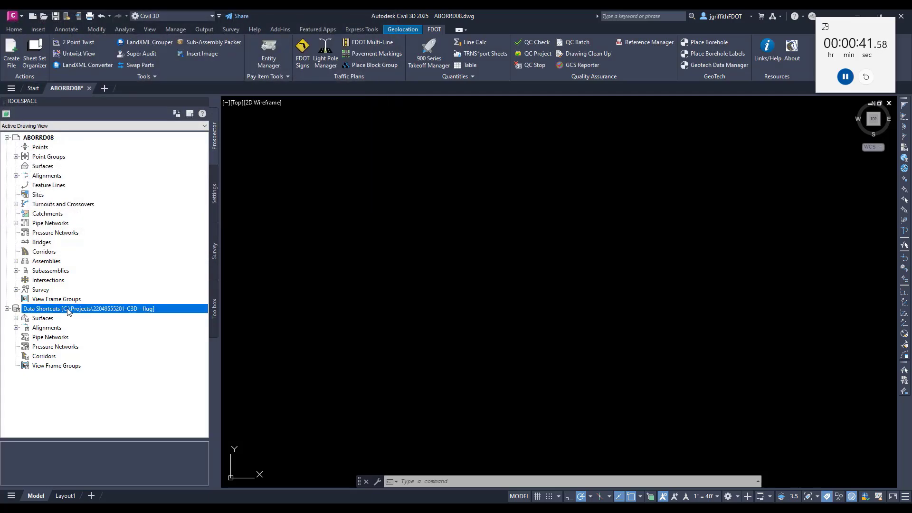
{"action": "right_click", "coordinate": [68, 309]}
{"action": "left_click", "coordinate": [107, 348]}
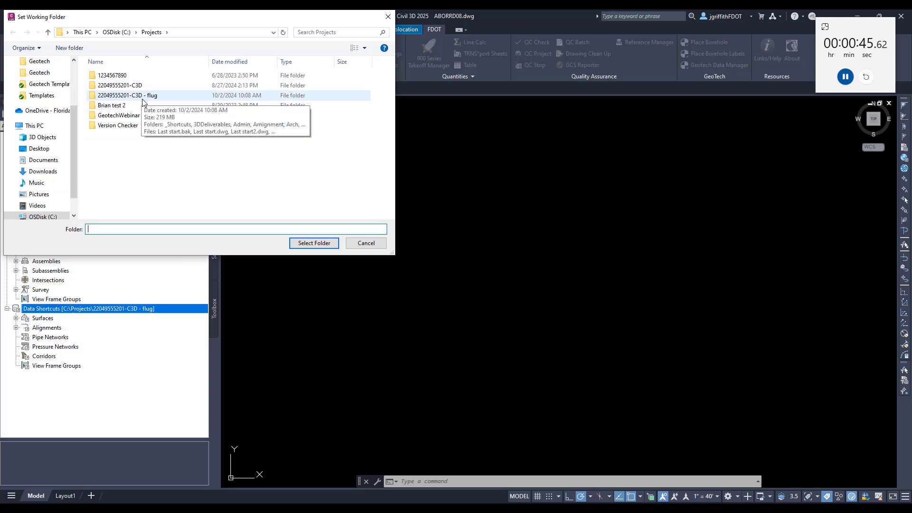
{"action": "left_click", "coordinate": [301, 245]}
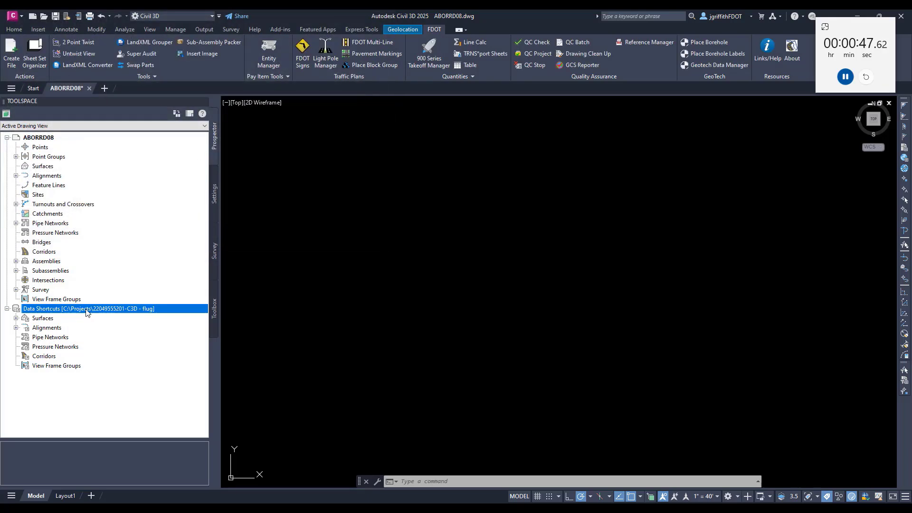
{"action": "right_click", "coordinate": [86, 312]}
{"action": "left_click", "coordinate": [118, 330]}
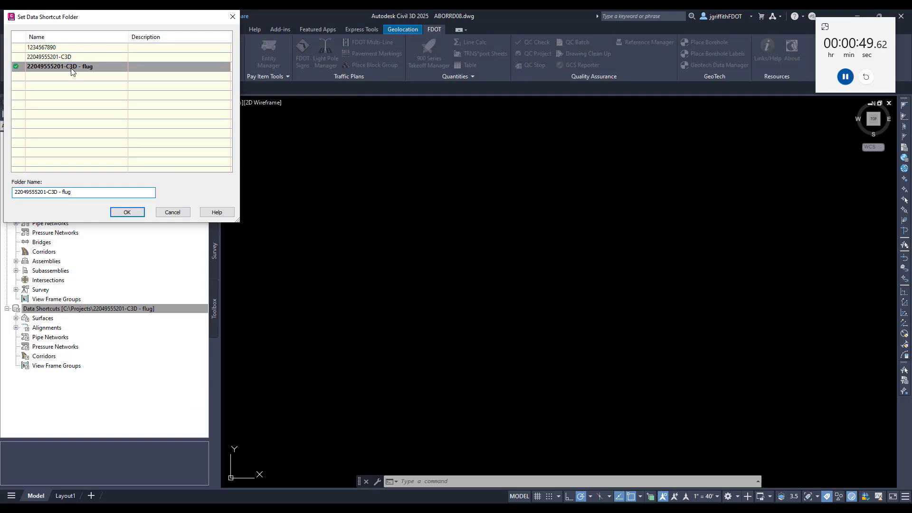
{"action": "left_click", "coordinate": [127, 213]}
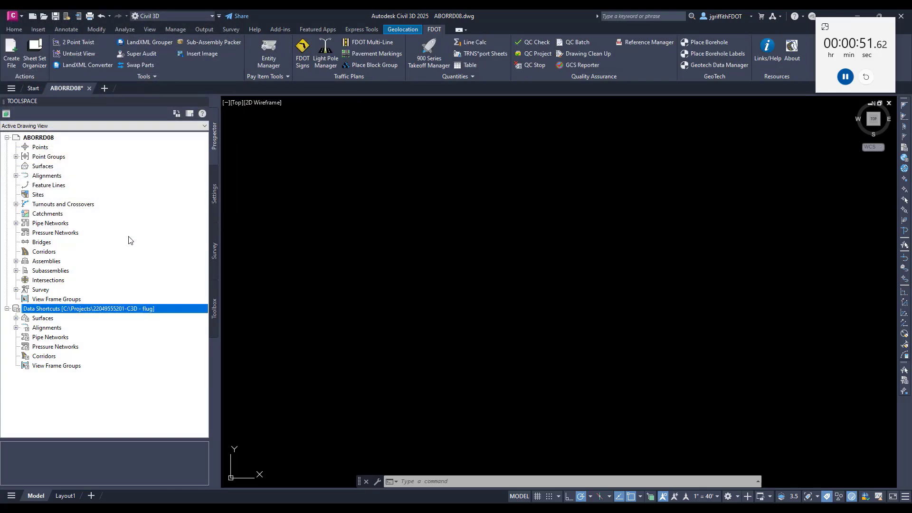
{"action": "right_click", "coordinate": [97, 311]}
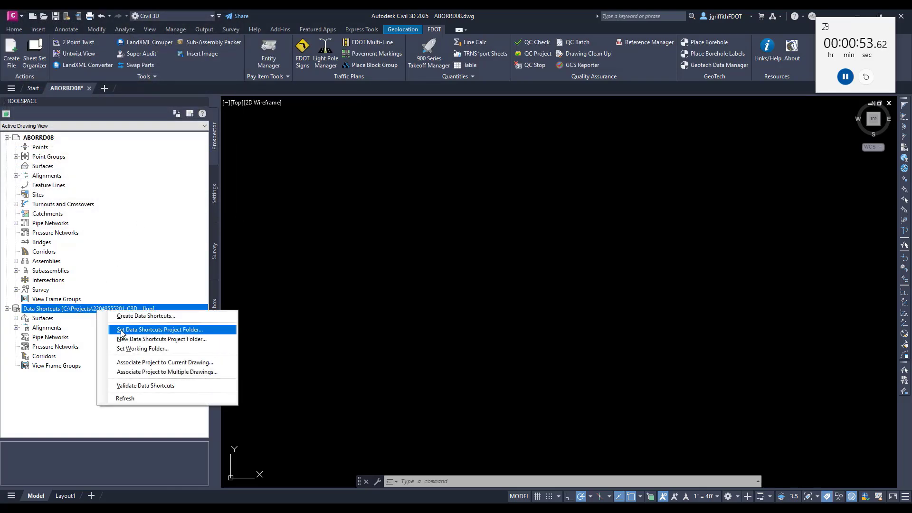
Create references to the centerline alignment data shortcuts BL98, EX61 and SR61.
{"action": "left_click", "coordinate": [16, 328]}
{"action": "left_click", "coordinate": [16, 318]}
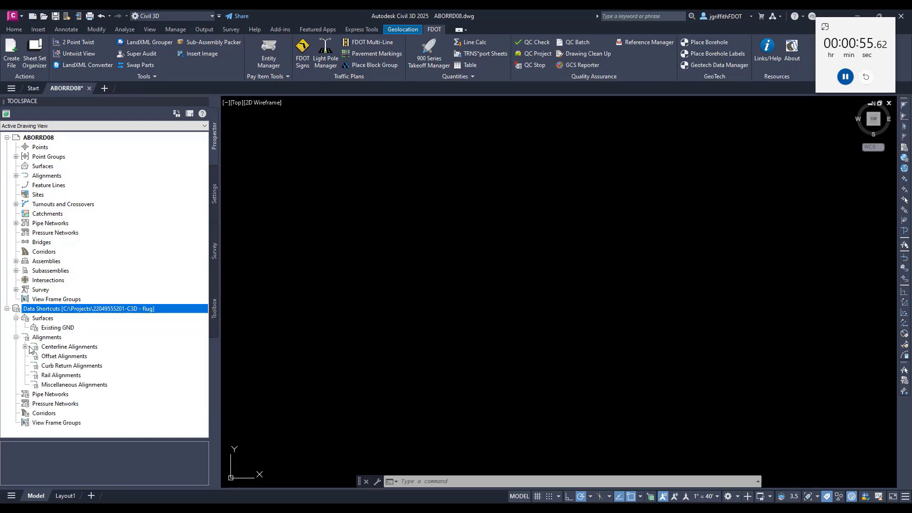
{"action": "left_click", "coordinate": [25, 346]}
{"action": "left_click", "coordinate": [60, 357]}
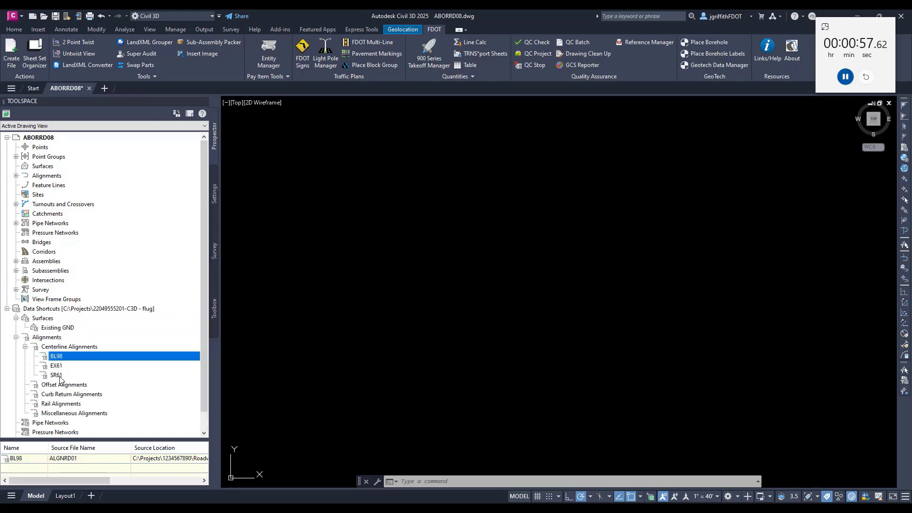
{"action": "left_click", "coordinate": [63, 376], "text": "shift"}
{"action": "right_click", "coordinate": [62, 370]}
{"action": "left_click", "coordinate": [89, 372]}
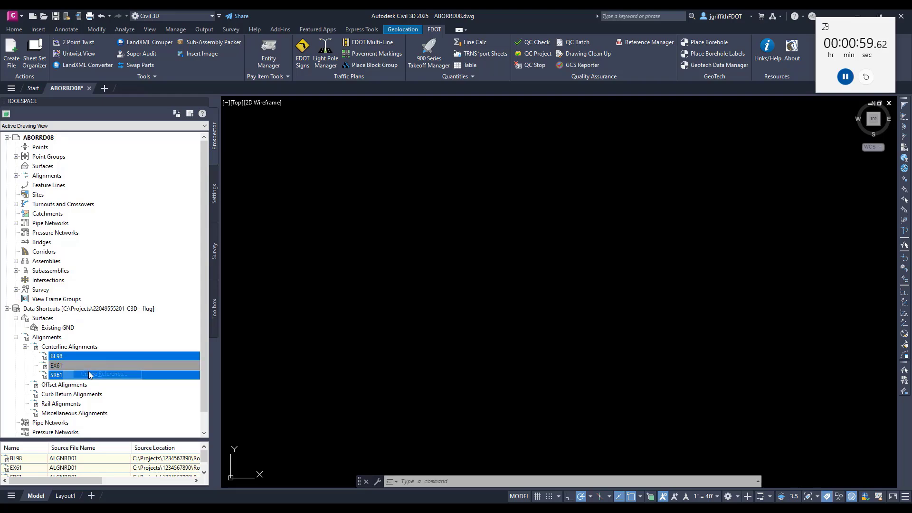
Create a reference to the Existing GND surface data shortcut, keeping the default surface settings.
{"action": "left_click", "coordinate": [52, 319]}
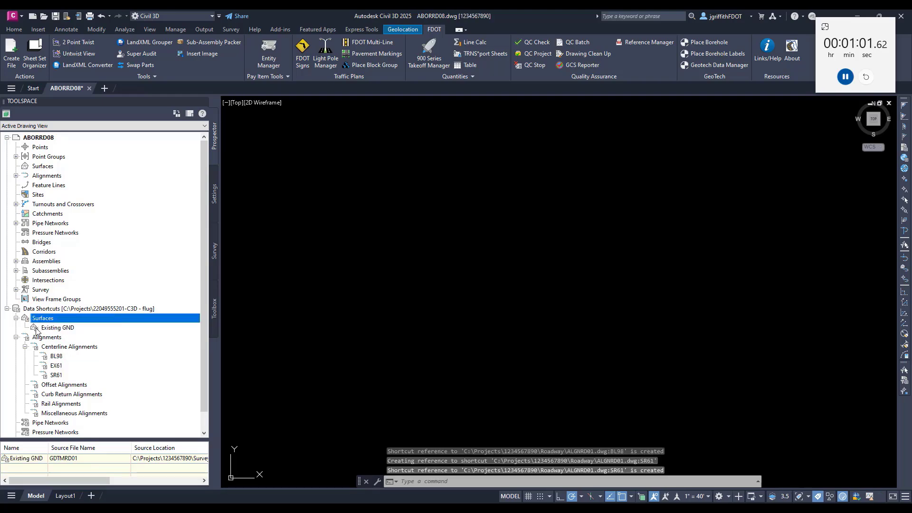
{"action": "left_click", "coordinate": [55, 328]}
{"action": "right_click", "coordinate": [58, 328]}
{"action": "left_click", "coordinate": [89, 333]}
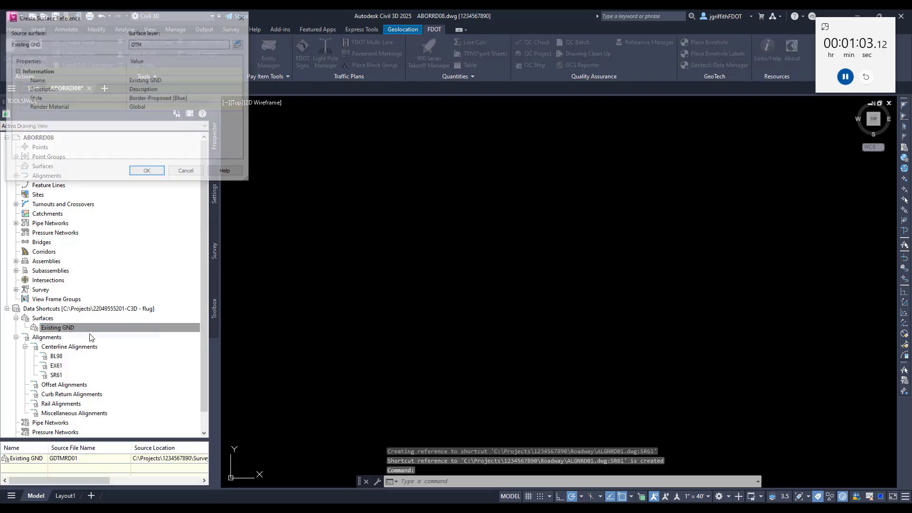
{"action": "left_click", "coordinate": [151, 173]}
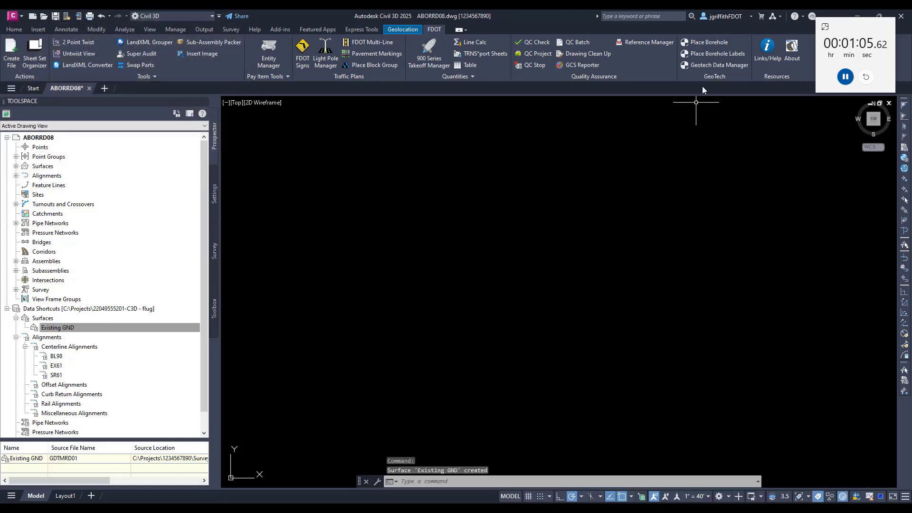
Load Auger_Boreholes.xml from the project's Geotech folder into the Place Borehole tool.
{"action": "left_click", "coordinate": [710, 42]}
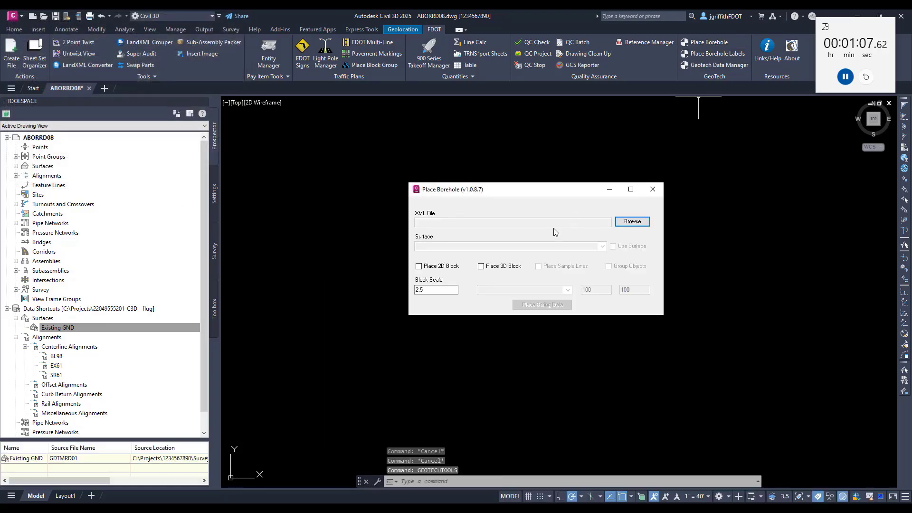
{"action": "left_click", "coordinate": [632, 221]}
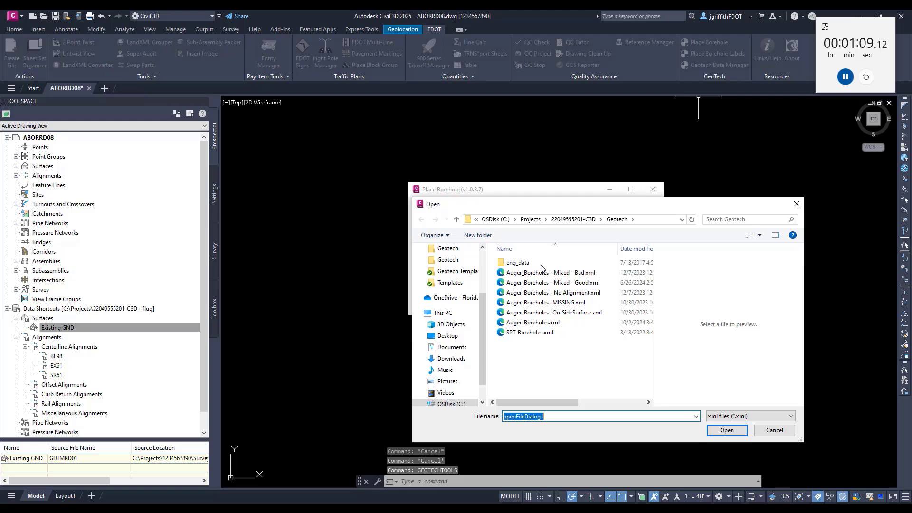
{"action": "left_click", "coordinate": [532, 322]}
{"action": "left_click", "coordinate": [714, 431]}
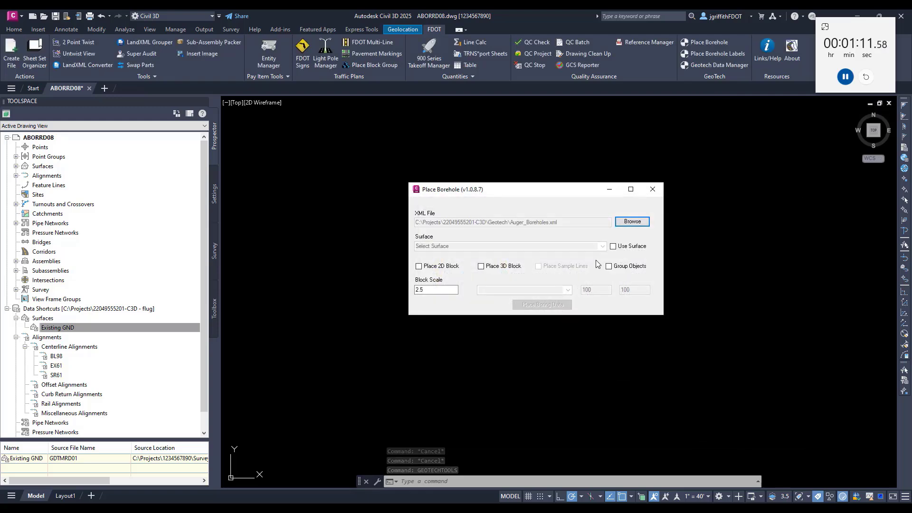
Place the boring data using the Existing GND surface, with 2D blocks, 3D blocks and sample lines enabled, and close the tool.
{"action": "left_click", "coordinate": [612, 246]}
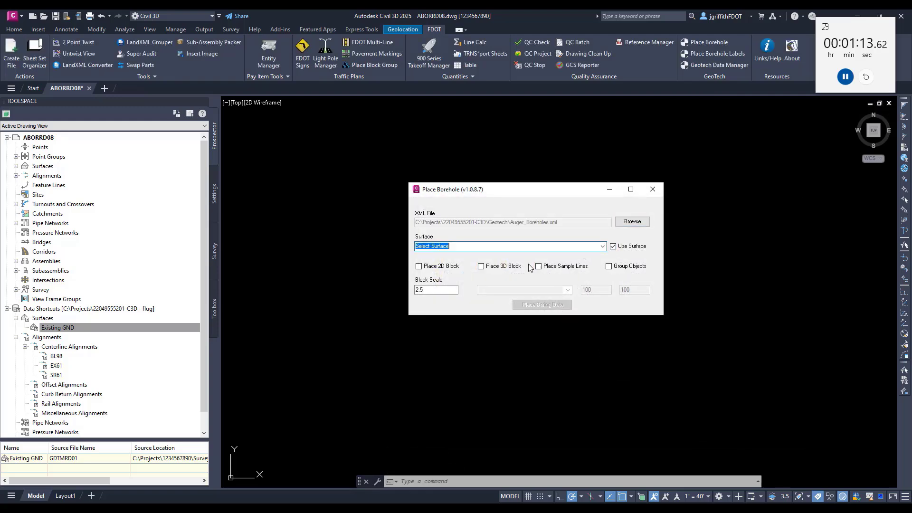
{"action": "left_click", "coordinate": [603, 246]}
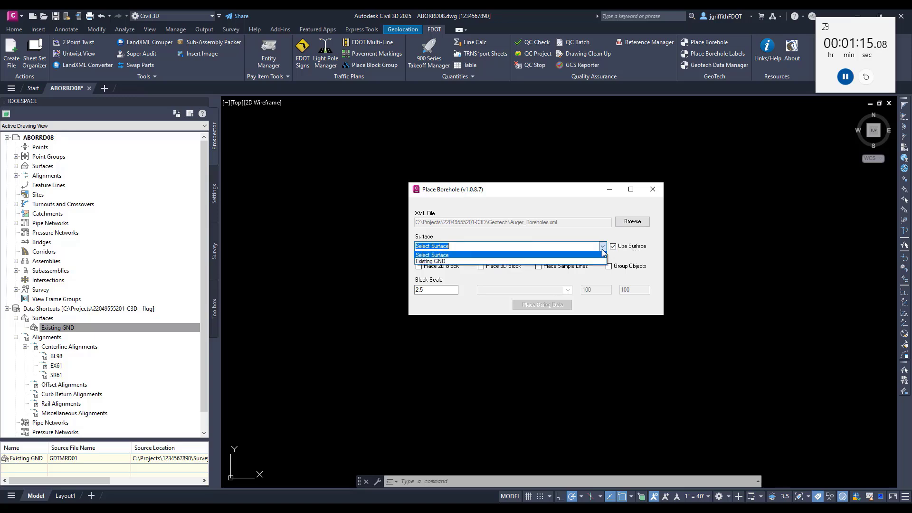
{"action": "left_click", "coordinate": [546, 259]}
{"action": "left_click", "coordinate": [419, 266]}
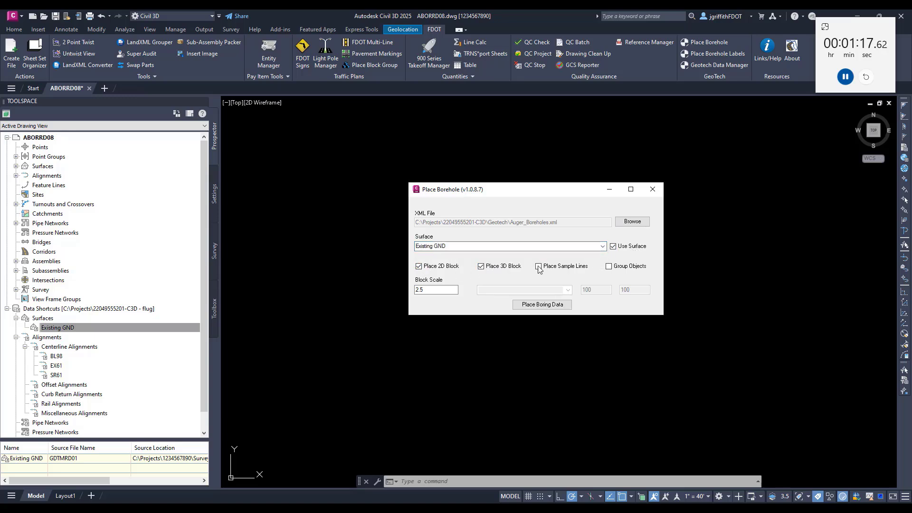
{"action": "left_click", "coordinate": [539, 266]}
{"action": "key", "text": "Return"}
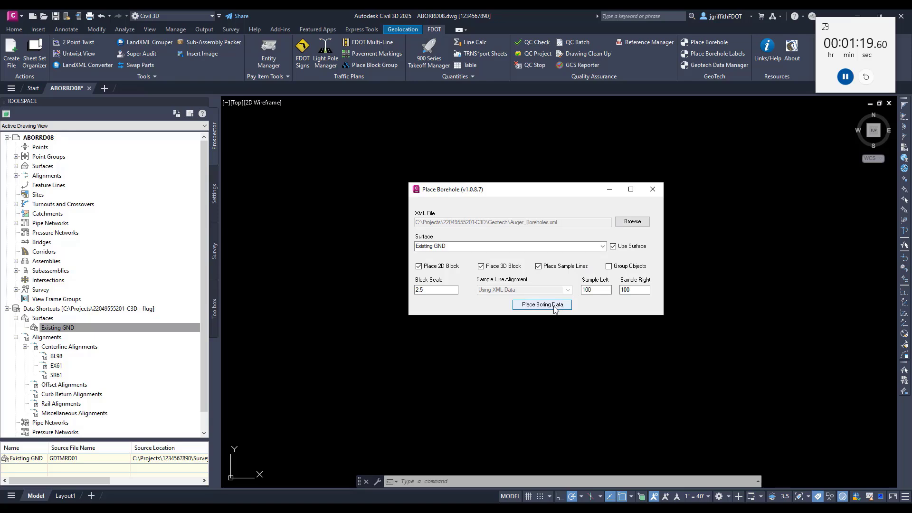
{"action": "left_click", "coordinate": [555, 309]}
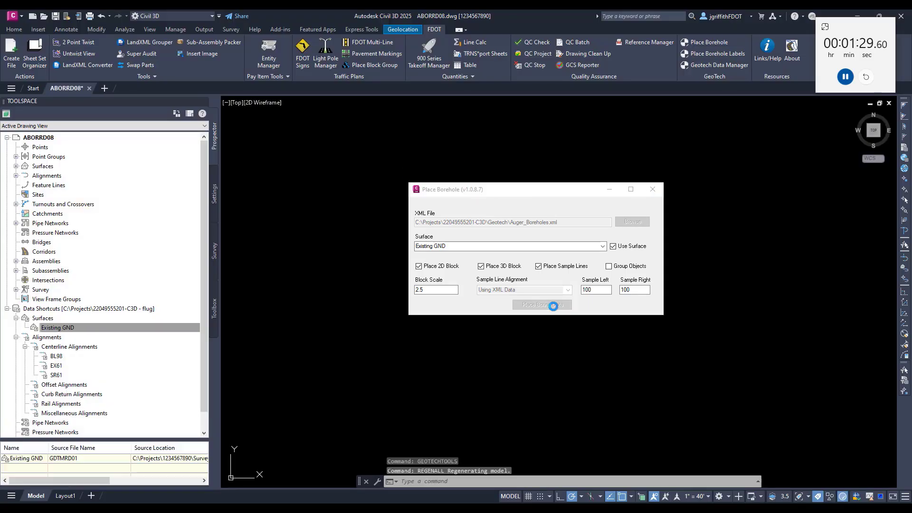
{"action": "left_click", "coordinate": [653, 189]}
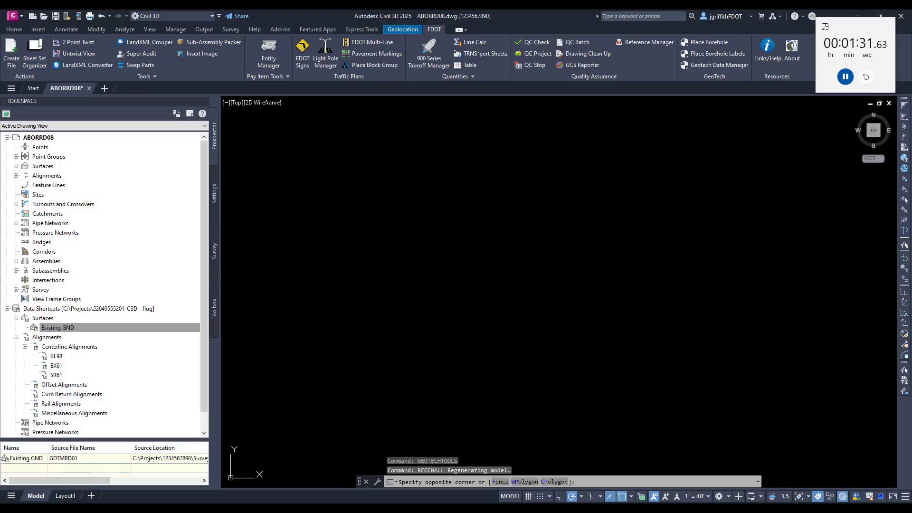
Create multiple section views for alignment SR61 and sample line group SLG-SR61-1, placing them in the empty area east of the alignments.
{"action": "left_click", "coordinate": [564, 273]}
{"action": "type", "text": "z"}
{"action": "key", "text": "Return"}
{"action": "type", "text": "e"}
{"action": "key", "text": "Return"}
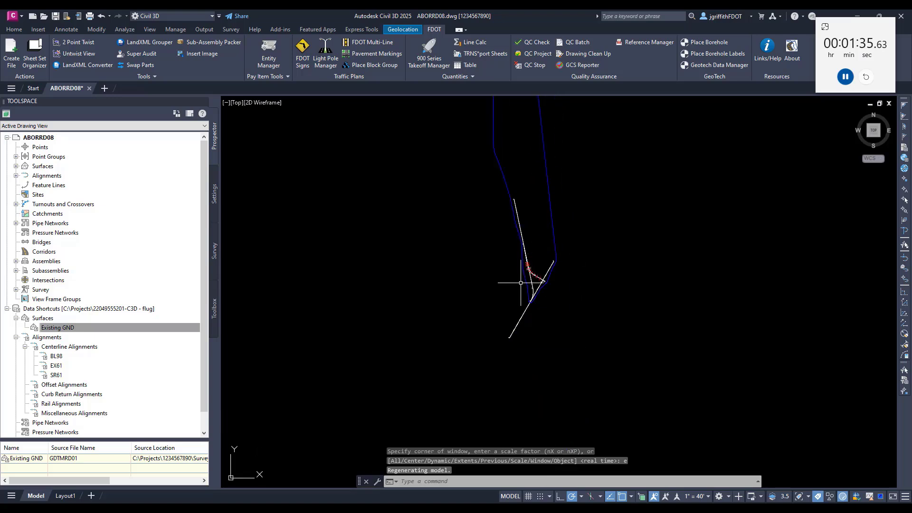
{"action": "scroll", "coordinate": [518, 287], "scroll_direction": "up", "scroll_amount": 4}
{"action": "left_click", "coordinate": [14, 29]}
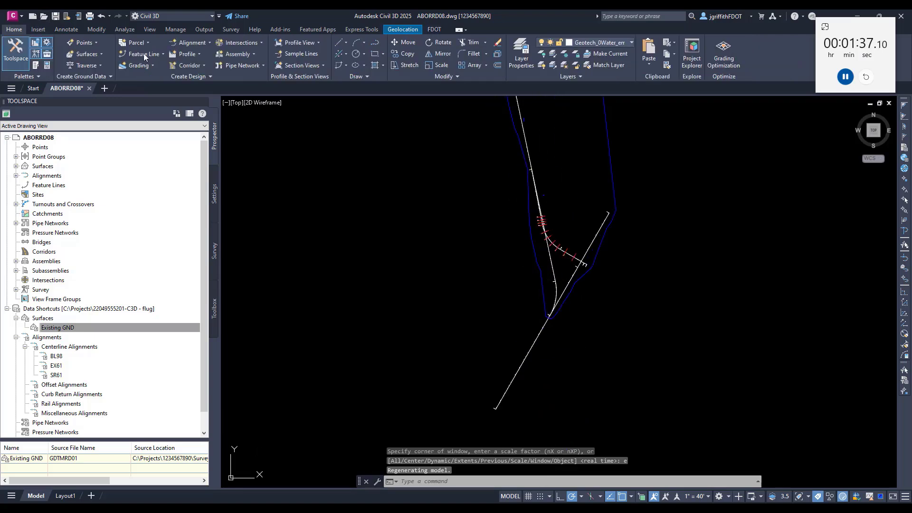
{"action": "left_click", "coordinate": [300, 65]}
{"action": "left_click", "coordinate": [338, 98]}
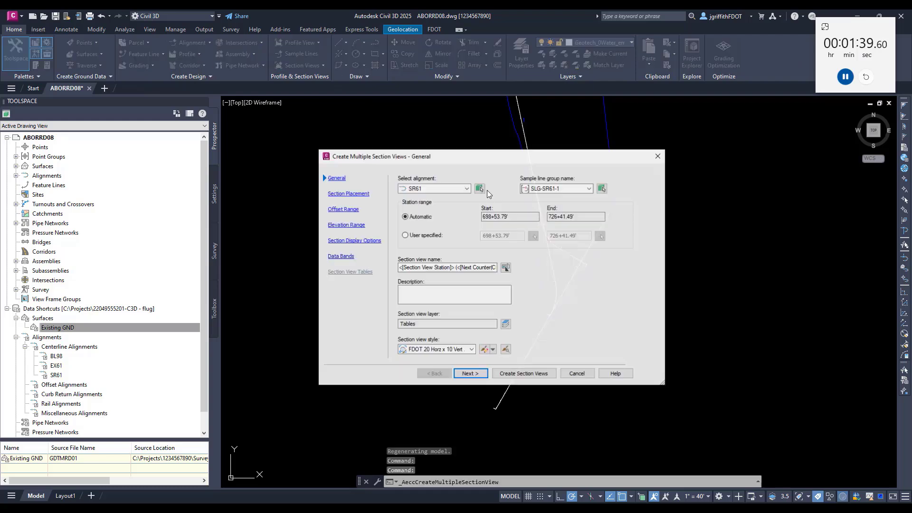
{"action": "left_click", "coordinate": [534, 374]}
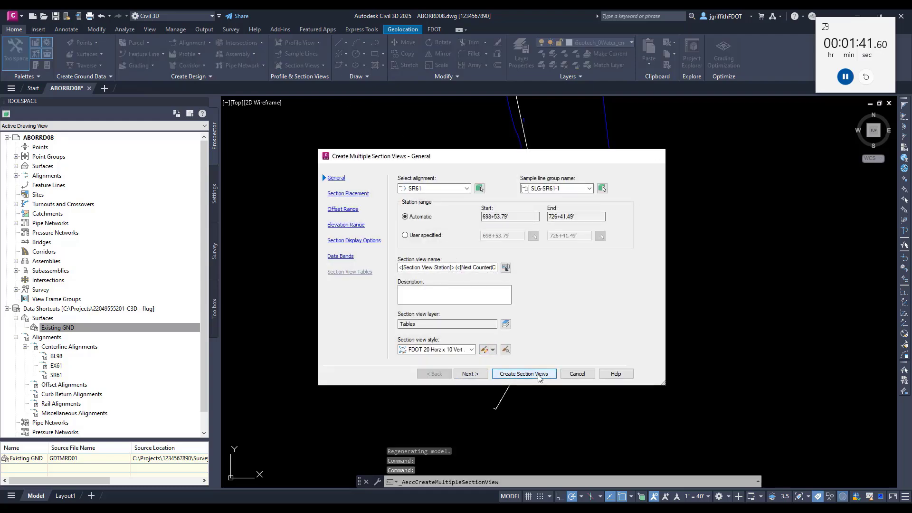
{"action": "left_click", "coordinate": [670, 281]}
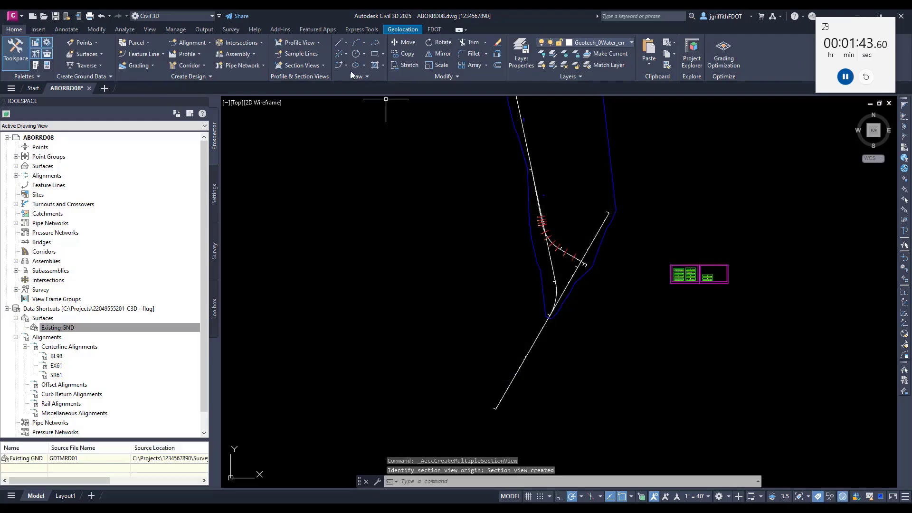
Start projecting objects to multiple section views for the new section view group, excluding the Core layer from the projected blocks.
{"action": "left_click", "coordinate": [304, 65]}
{"action": "left_click", "coordinate": [310, 121]}
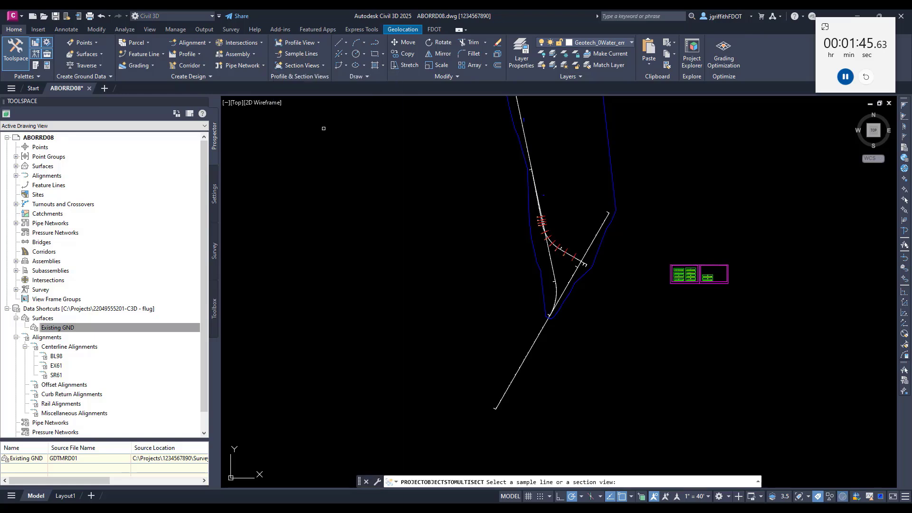
{"action": "left_click", "coordinate": [679, 278]}
{"action": "left_click", "coordinate": [679, 278]}
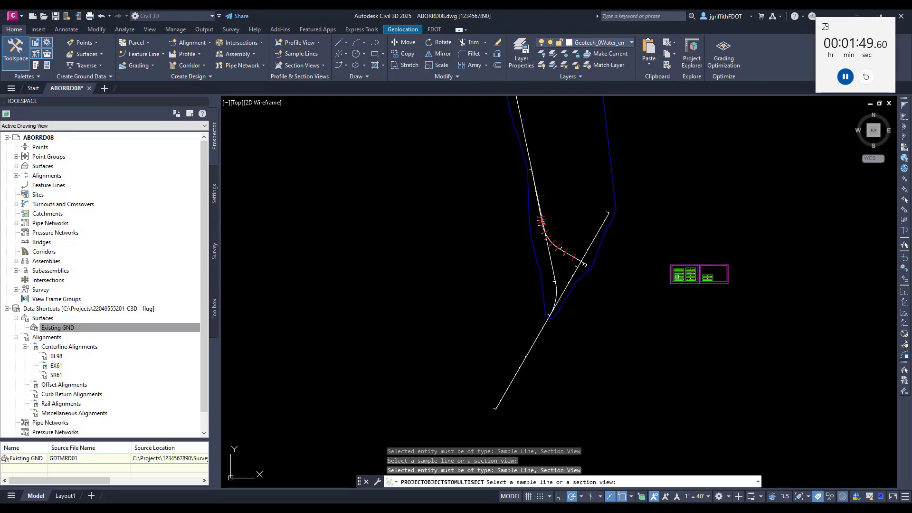
{"action": "scroll", "coordinate": [684, 274], "scroll_direction": "up", "scroll_amount": 5}
{"action": "left_click", "coordinate": [684, 259]}
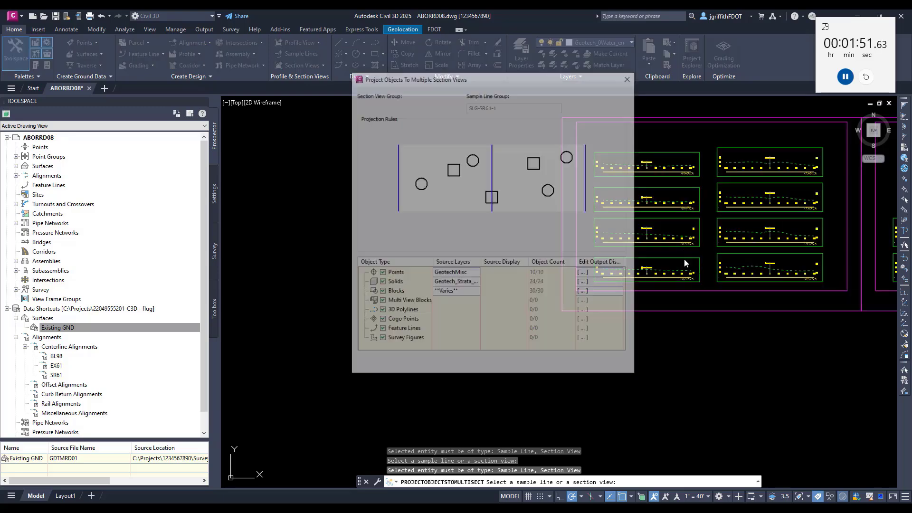
{"action": "left_click", "coordinate": [455, 291]}
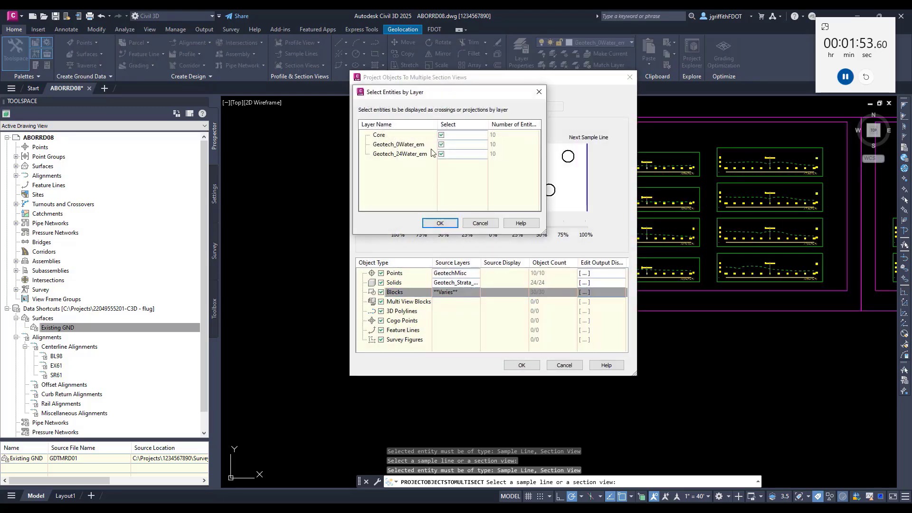
{"action": "left_click", "coordinate": [441, 135]}
{"action": "left_click", "coordinate": [441, 223]}
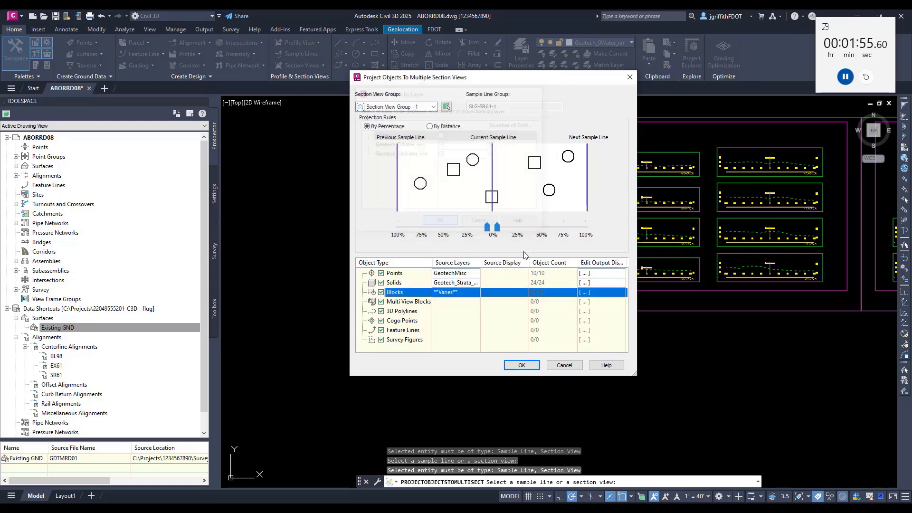
Turn off drawn crossings for all blocks and set their projection style to Geotech 24 Water Data.
{"action": "left_click", "coordinate": [599, 292]}
{"action": "left_click", "coordinate": [436, 120]}
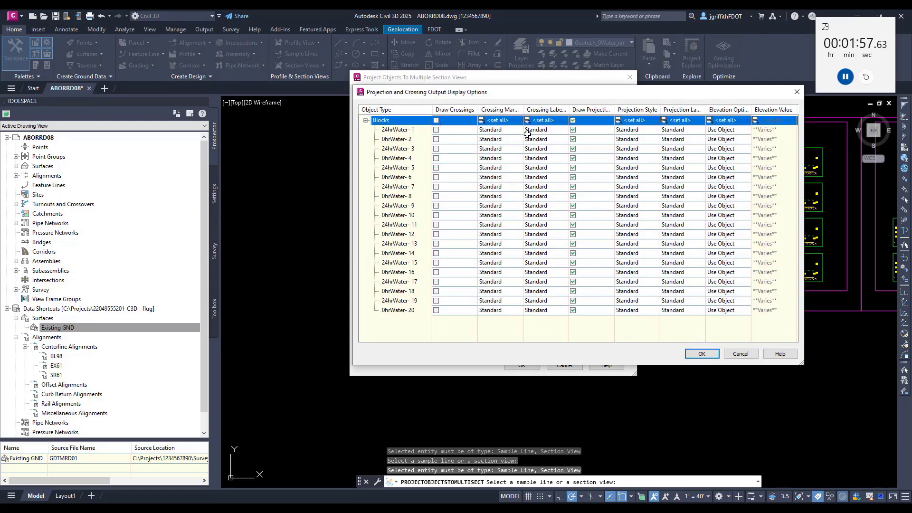
{"action": "left_click", "coordinate": [646, 123]}
{"action": "left_click", "coordinate": [439, 126]}
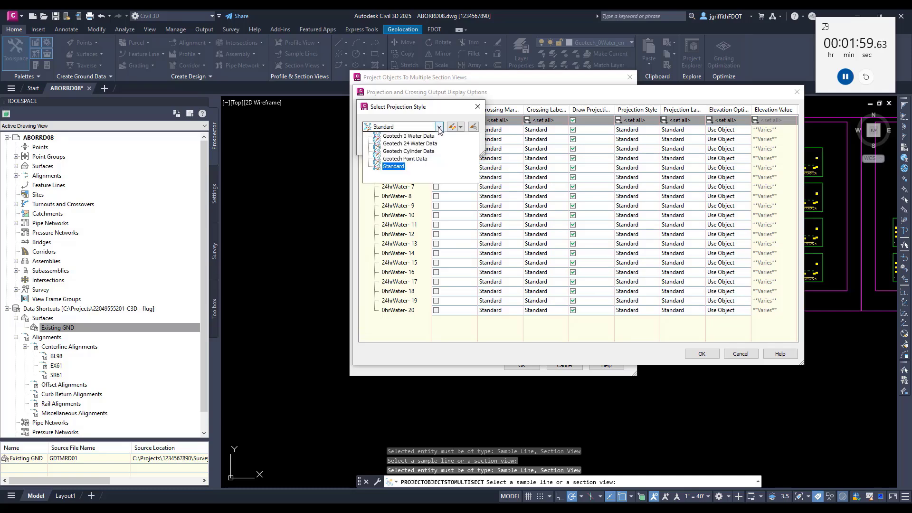
{"action": "left_click", "coordinate": [418, 143]}
{"action": "left_click", "coordinate": [379, 143]}
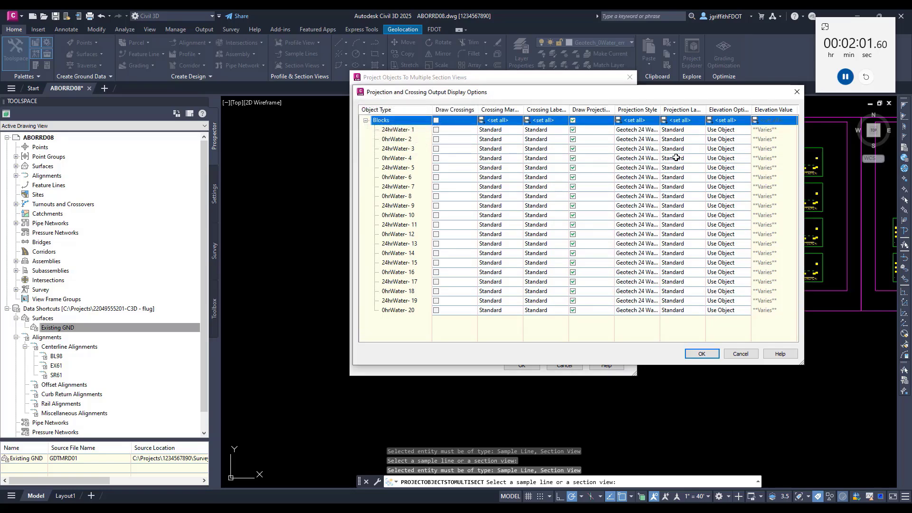
Set the projection label style of all blocks to Geotech 24hr Water Label.
{"action": "left_click", "coordinate": [692, 121]}
{"action": "left_click", "coordinate": [440, 126]}
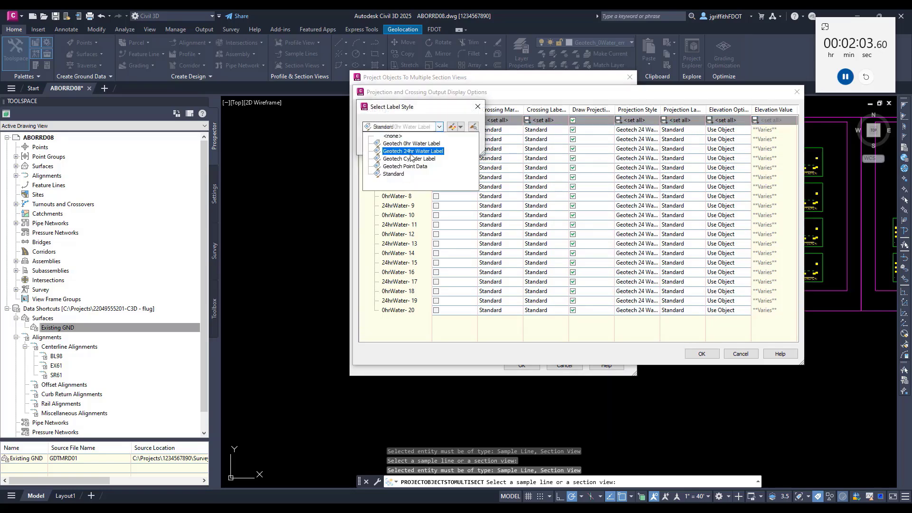
{"action": "left_click", "coordinate": [403, 151]}
{"action": "left_click", "coordinate": [392, 145]}
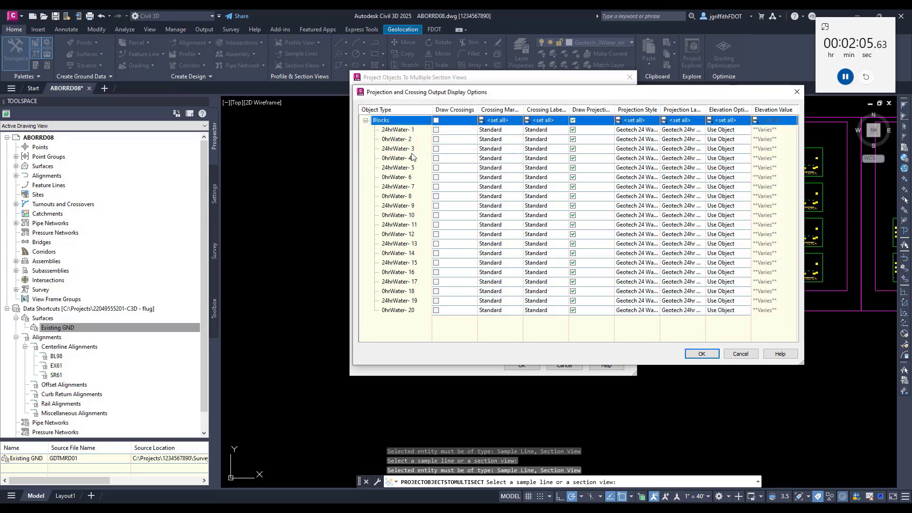
Select all the 0hrWater blocks together and set their projection style to Geotech 0 Water Data.
{"action": "left_click", "coordinate": [401, 140]}
{"action": "left_click", "coordinate": [401, 158], "text": "ctrl"}
{"action": "left_click", "coordinate": [399, 177], "text": "ctrl"}
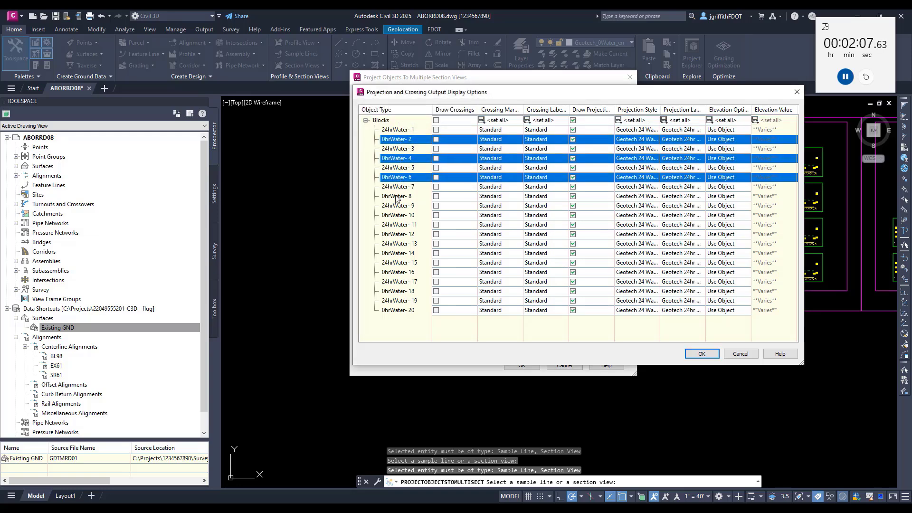
{"action": "left_click", "coordinate": [397, 196], "text": "ctrl"}
{"action": "left_click", "coordinate": [395, 215], "text": "ctrl"}
{"action": "left_click", "coordinate": [396, 234], "text": "ctrl"}
{"action": "left_click", "coordinate": [397, 253], "text": "ctrl"}
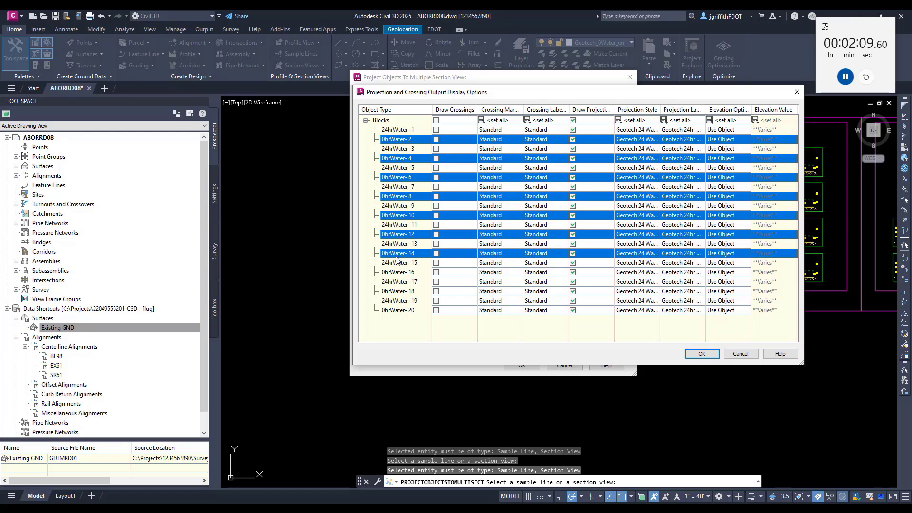
{"action": "left_click", "coordinate": [402, 273], "text": "ctrl"}
{"action": "left_click", "coordinate": [401, 291], "text": "ctrl"}
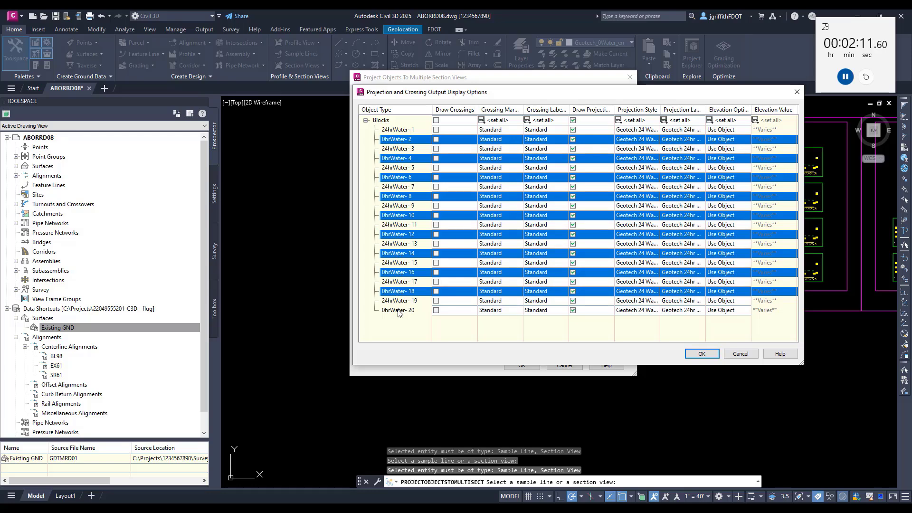
{"action": "left_click", "coordinate": [400, 311], "text": "ctrl"}
{"action": "left_click", "coordinate": [643, 138]}
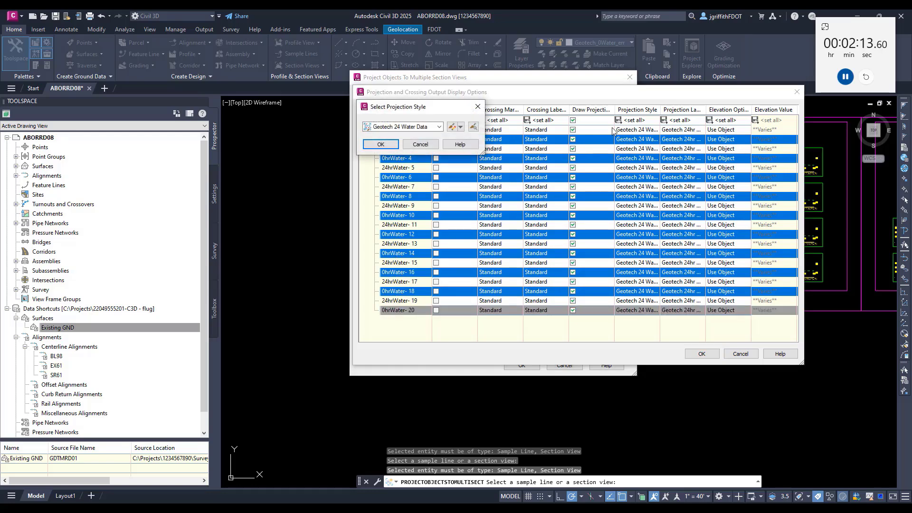
{"action": "left_click", "coordinate": [430, 127]}
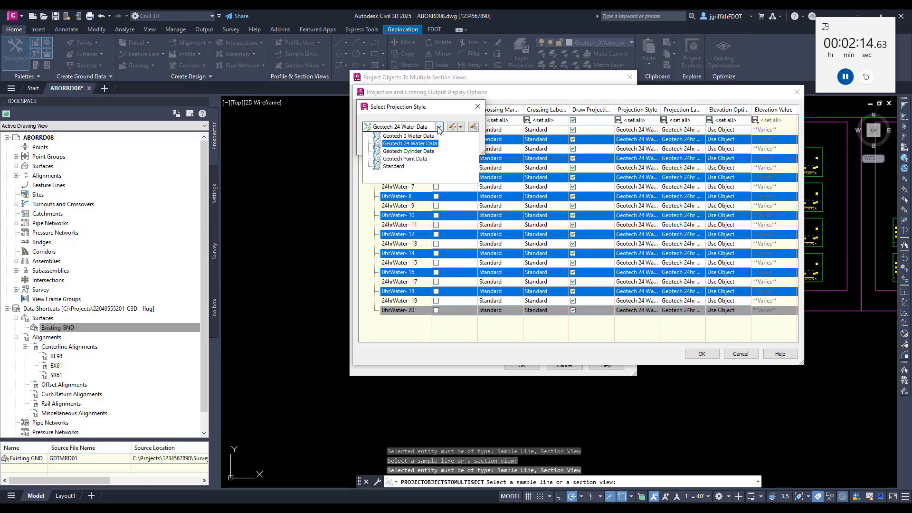
{"action": "left_click", "coordinate": [417, 147]}
{"action": "left_click", "coordinate": [381, 144]}
Set the projection label style of the selected 0hrWater blocks to Geotech 0hr Water Label and accept the block display options.
{"action": "left_click", "coordinate": [674, 139]}
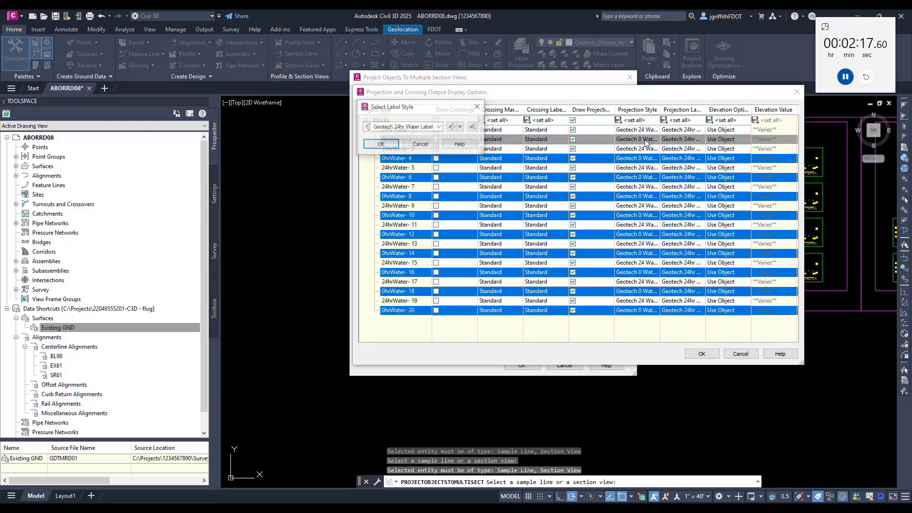
{"action": "left_click", "coordinate": [427, 127]}
{"action": "left_click", "coordinate": [409, 140]}
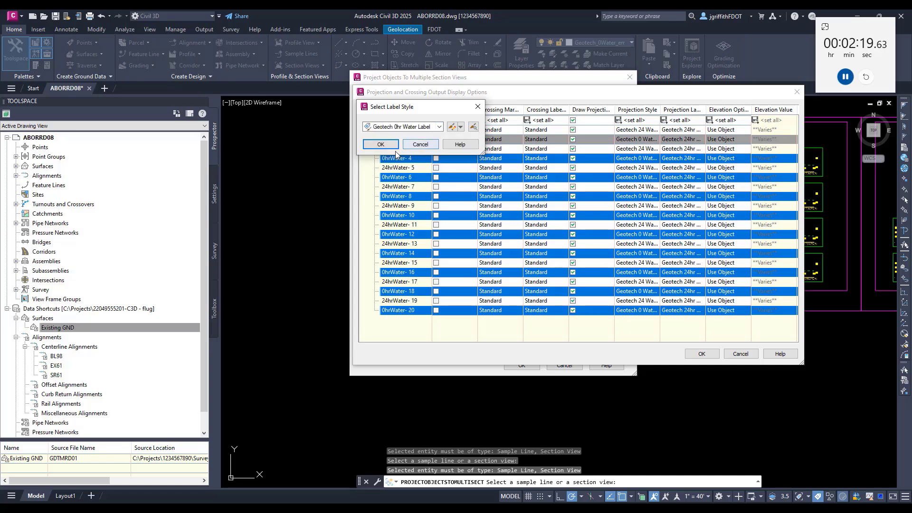
{"action": "left_click", "coordinate": [380, 144]}
{"action": "left_click", "coordinate": [702, 353]}
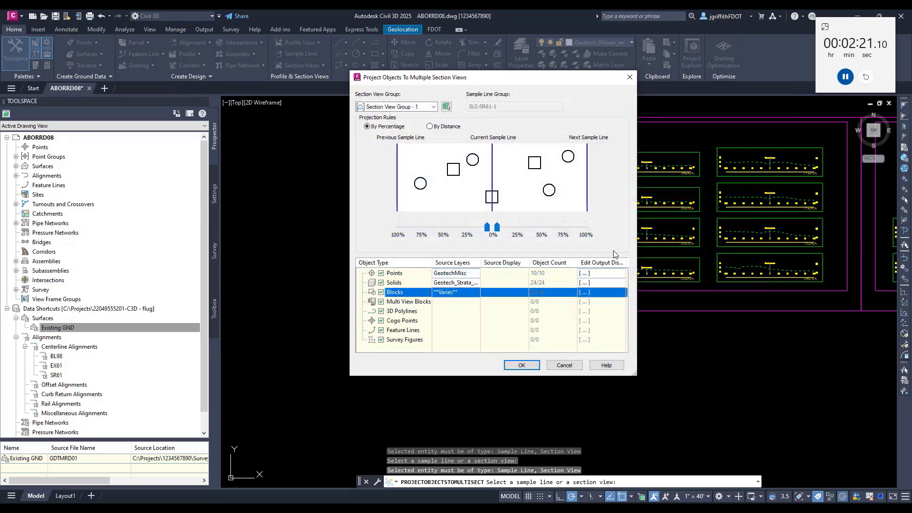
Turn off drawn crossings for all solids and set their projection style to Geotech Cylinder Data.
{"action": "left_click", "coordinate": [601, 282]}
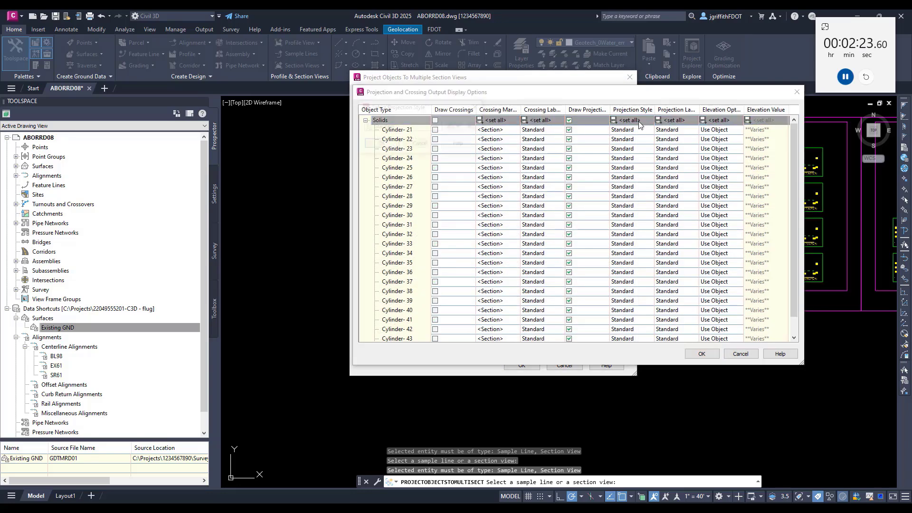
{"action": "left_click", "coordinate": [632, 122]}
{"action": "left_click", "coordinate": [428, 126]}
{"action": "left_click", "coordinate": [402, 148]}
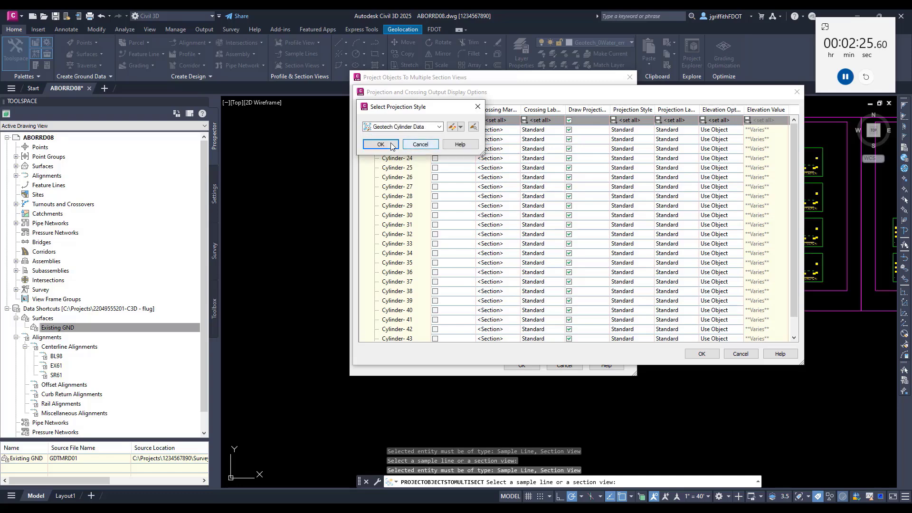
{"action": "left_click", "coordinate": [380, 144]}
Set the projection label style of all solids to Geotech Cylinder Label and accept the solid display options.
{"action": "left_click", "coordinate": [673, 120]}
{"action": "left_click", "coordinate": [424, 127]}
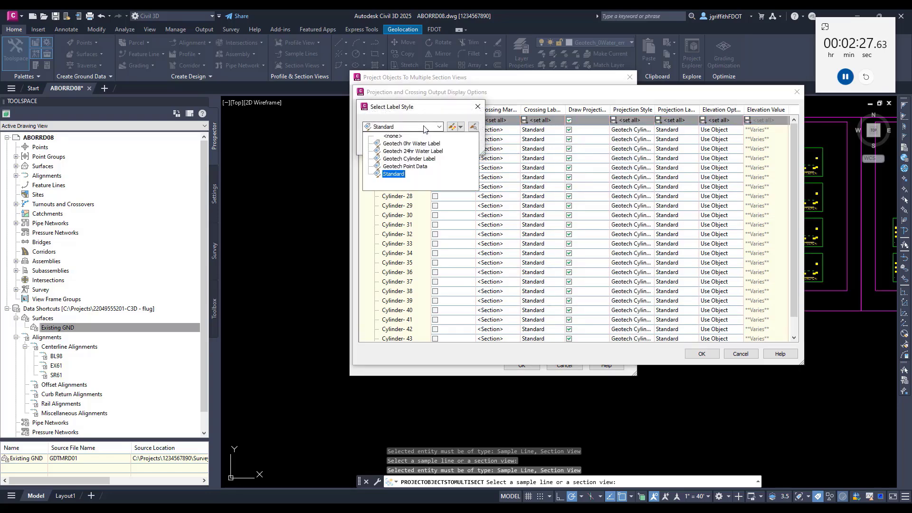
{"action": "left_click", "coordinate": [409, 158]}
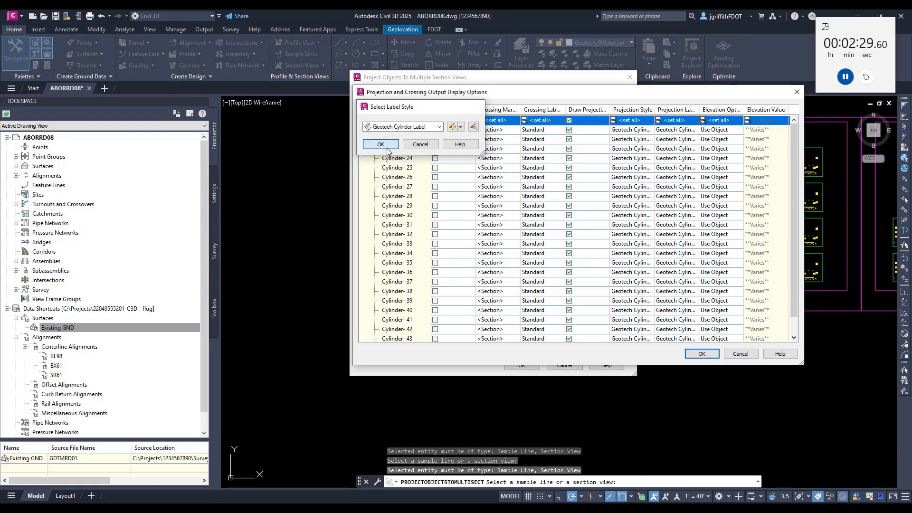
{"action": "left_click", "coordinate": [380, 145]}
{"action": "left_click", "coordinate": [706, 354]}
Turn off drawn crossings for all points and set their projection style to Geotech Point Data.
{"action": "left_click", "coordinate": [585, 272]}
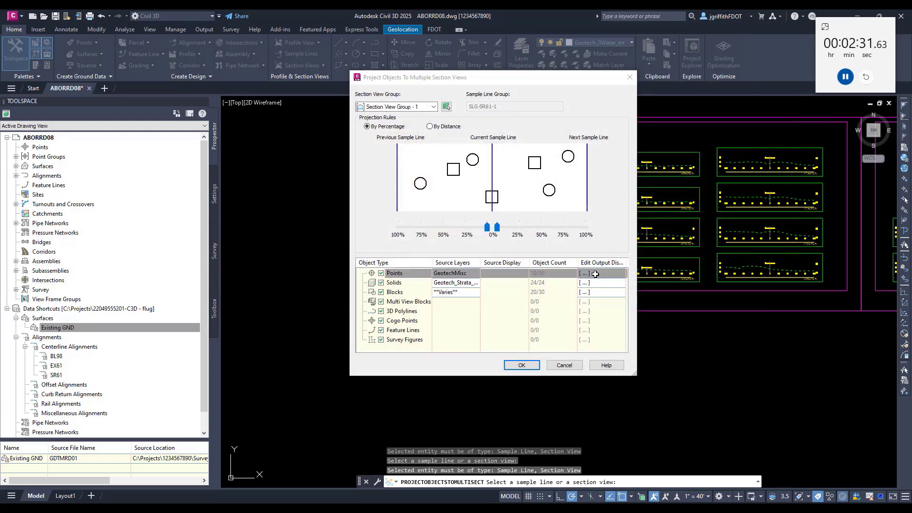
{"action": "left_click", "coordinate": [436, 120]}
{"action": "left_click", "coordinate": [656, 122]}
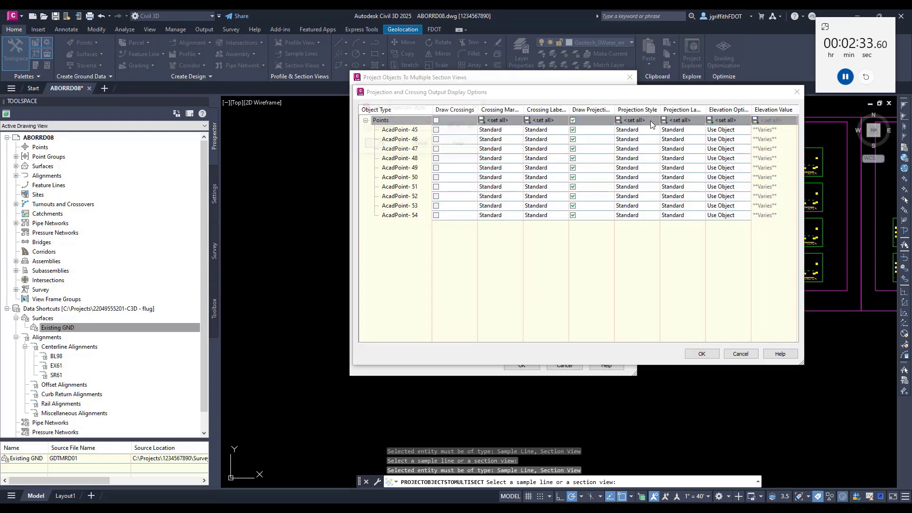
{"action": "left_click", "coordinate": [439, 128]}
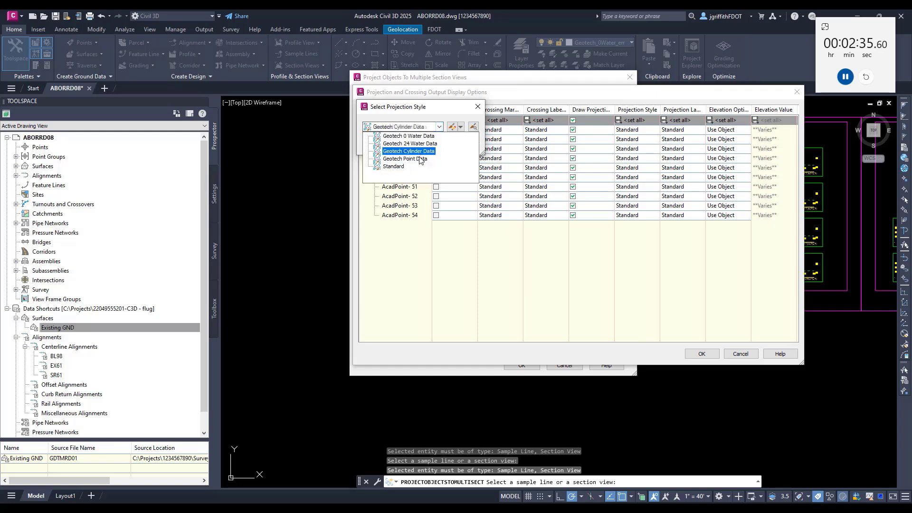
{"action": "left_click", "coordinate": [394, 142]}
{"action": "left_click", "coordinate": [381, 145]}
Set the projection label style of all points to Geotech Point Data and project the objects to the section views.
{"action": "left_click", "coordinate": [683, 122]}
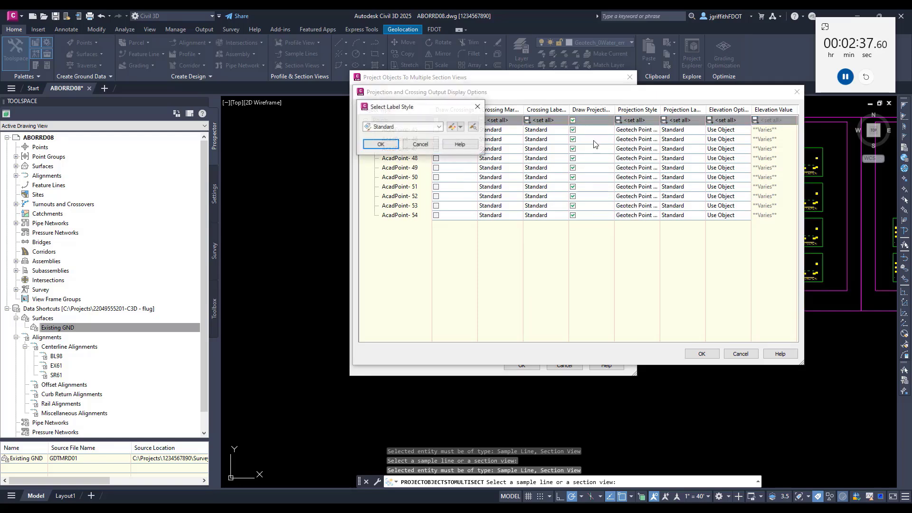
{"action": "left_click", "coordinate": [439, 127]}
{"action": "left_click", "coordinate": [406, 165]}
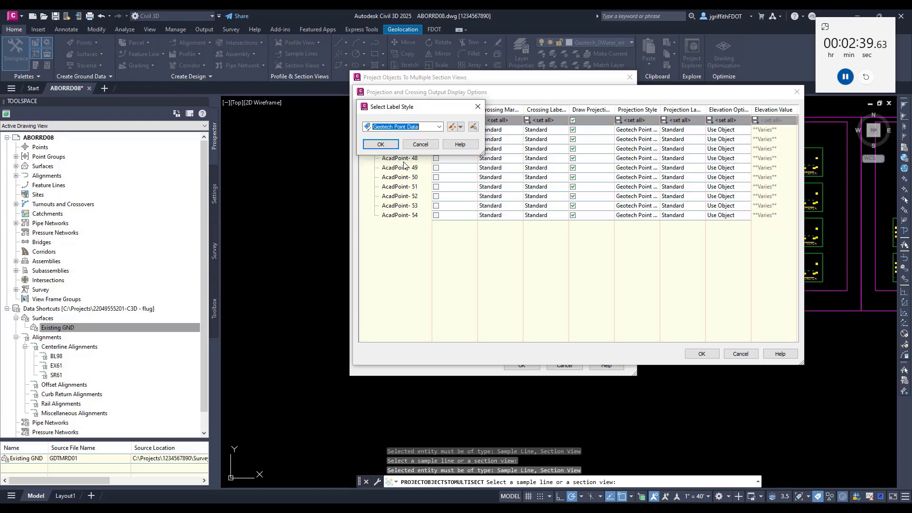
{"action": "left_click", "coordinate": [394, 144]}
{"action": "left_click", "coordinate": [699, 355]}
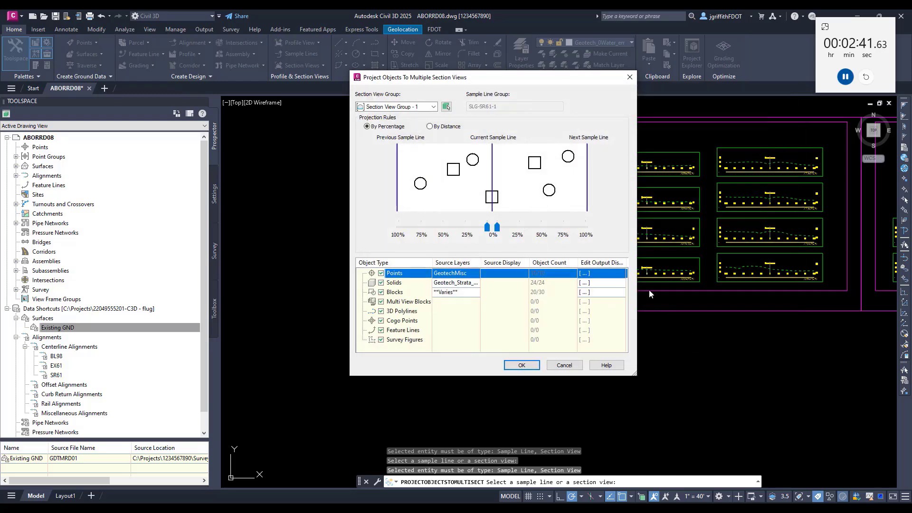
{"action": "left_click", "coordinate": [522, 366]}
Load Auger_Boreholes.xml from the project's Geotech folder into the Place Borehole Labels tool.
{"action": "middle_click_drag", "start_coordinate": [728, 296], "coordinate": [548, 319]}
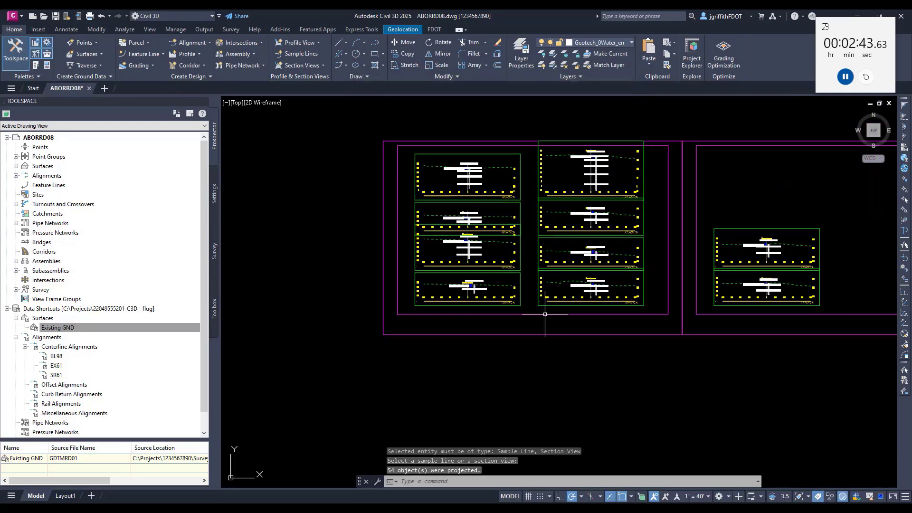
{"action": "left_click", "coordinate": [433, 29]}
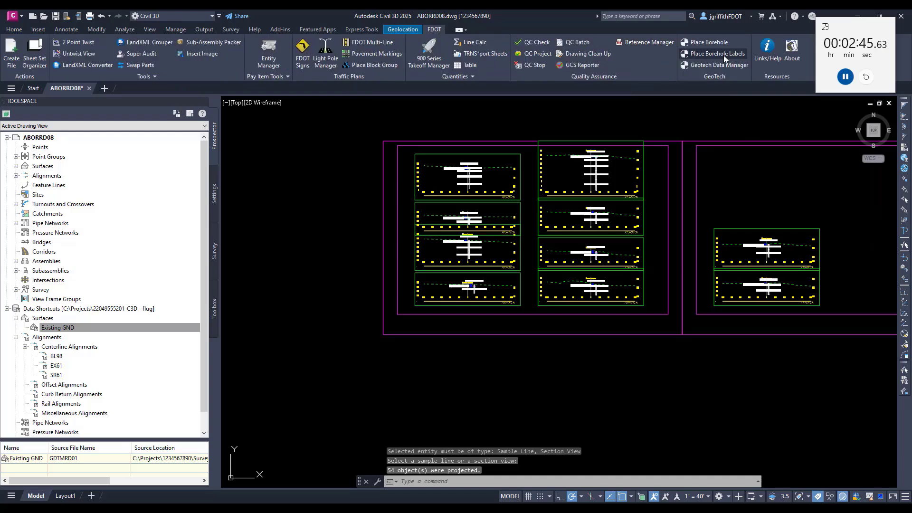
{"action": "left_click", "coordinate": [721, 54]}
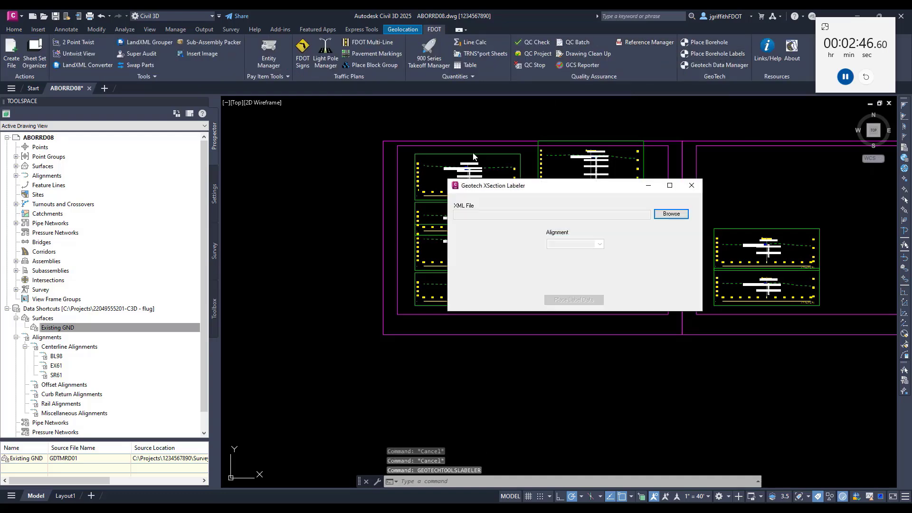
{"action": "left_click", "coordinate": [671, 214]}
{"action": "left_click", "coordinate": [572, 319]}
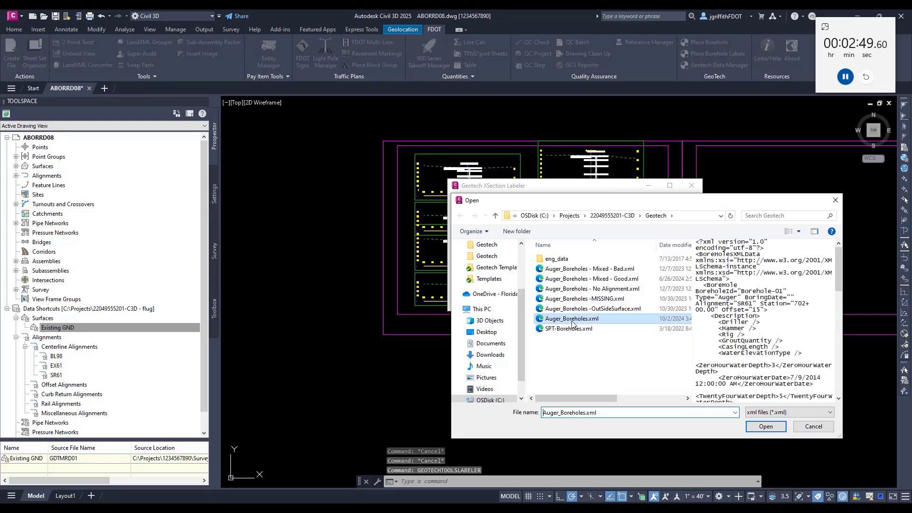
{"action": "left_click", "coordinate": [765, 426]}
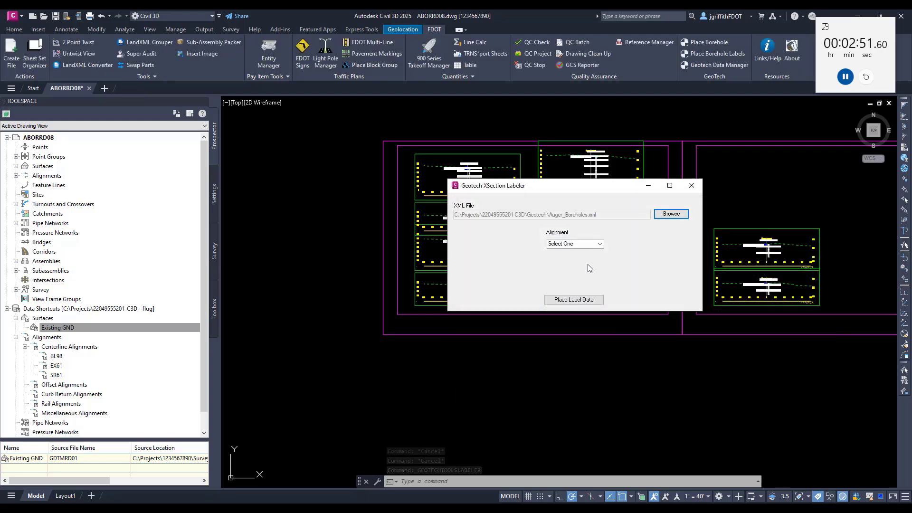
Place the borehole label data for alignment SR61.
{"action": "left_click", "coordinate": [591, 244]}
{"action": "left_click", "coordinate": [599, 244]}
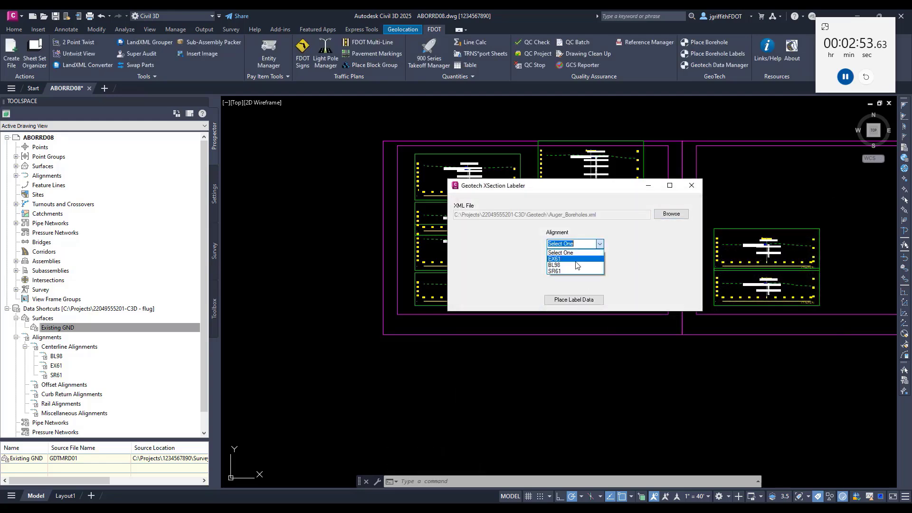
{"action": "left_click", "coordinate": [570, 269]}
{"action": "left_click", "coordinate": [575, 300]}
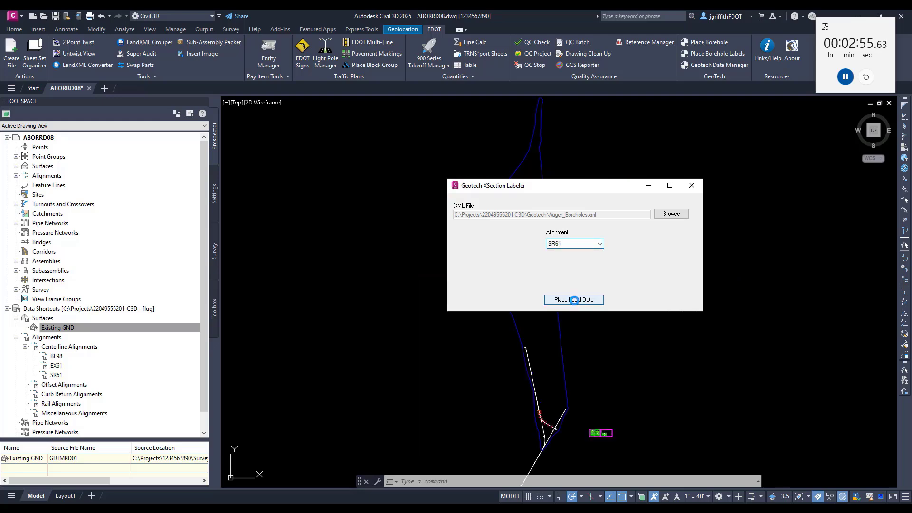
Place the borehole label data in the section views and update the layout of the section view group.
{"action": "left_click", "coordinate": [575, 300]}
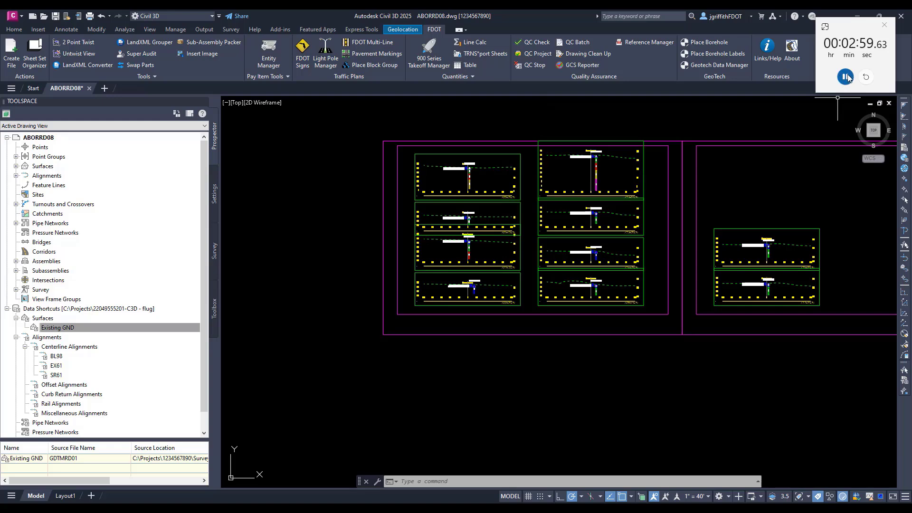
{"action": "left_click", "coordinate": [416, 242]}
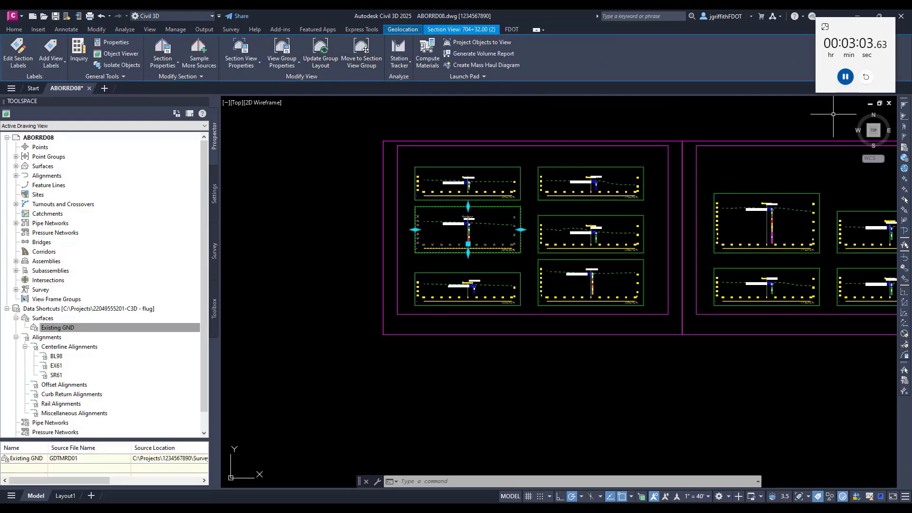
{"action": "left_click", "coordinate": [845, 77]}
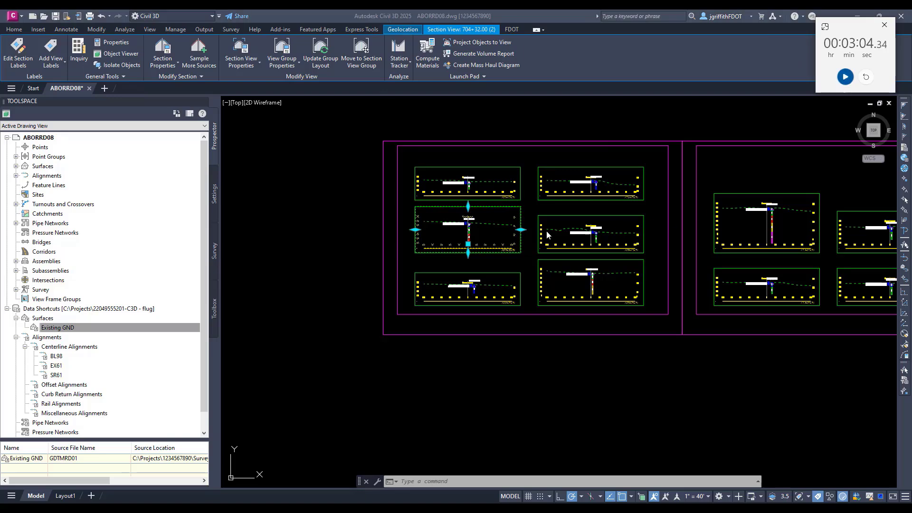
{"action": "scroll", "coordinate": [507, 242], "scroll_direction": "up", "scroll_amount": 10}
{"action": "scroll", "coordinate": [597, 216], "scroll_direction": "down", "scroll_amount": 4}
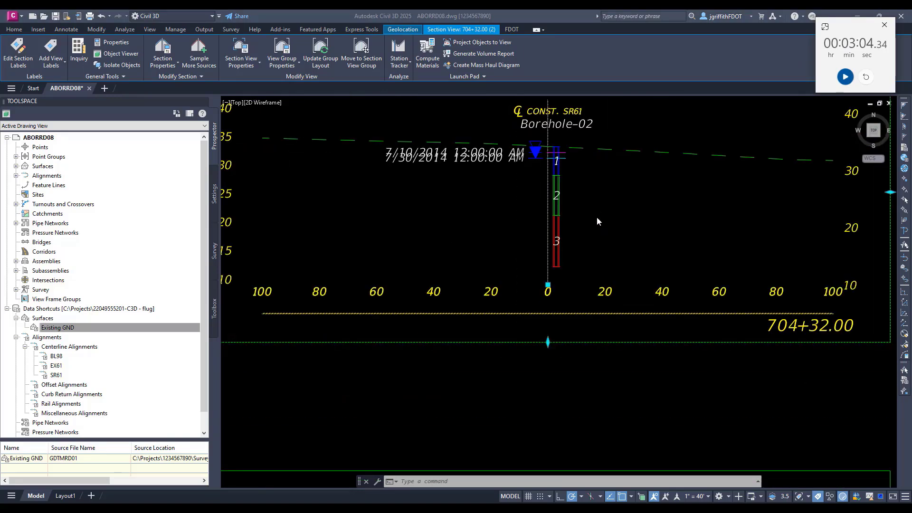
{"action": "mouse_move", "coordinate": [609, 251]}
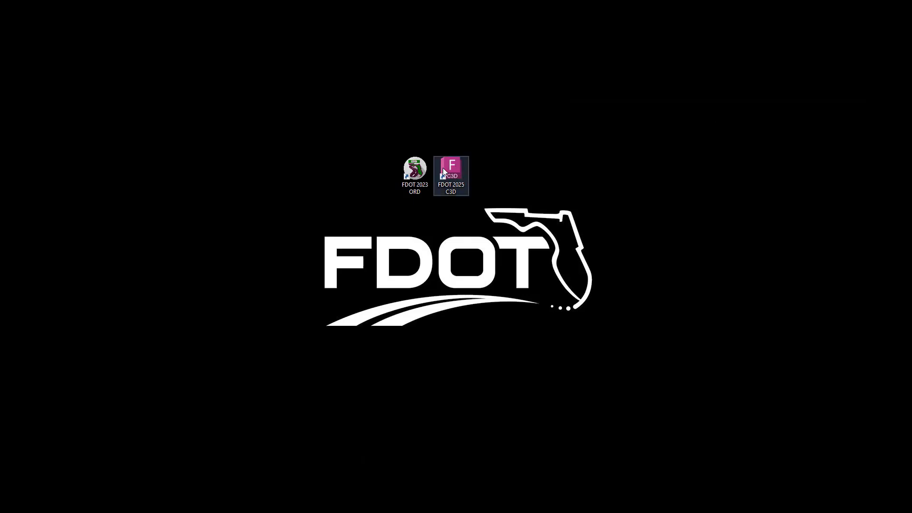
Launch FDOT 2025 C3D from the desktop and start the FDOT Create File tool.
{"action": "double_click", "coordinate": [460, 192]}
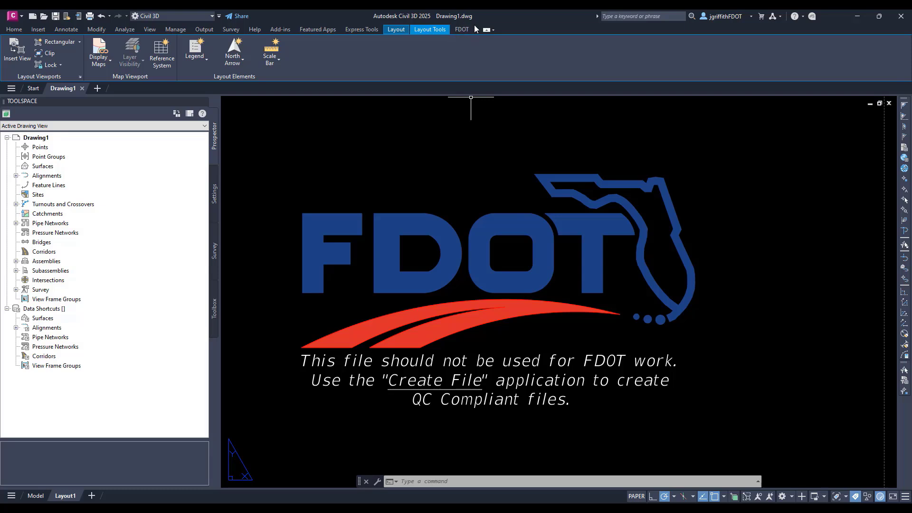
{"action": "left_click", "coordinate": [460, 29]}
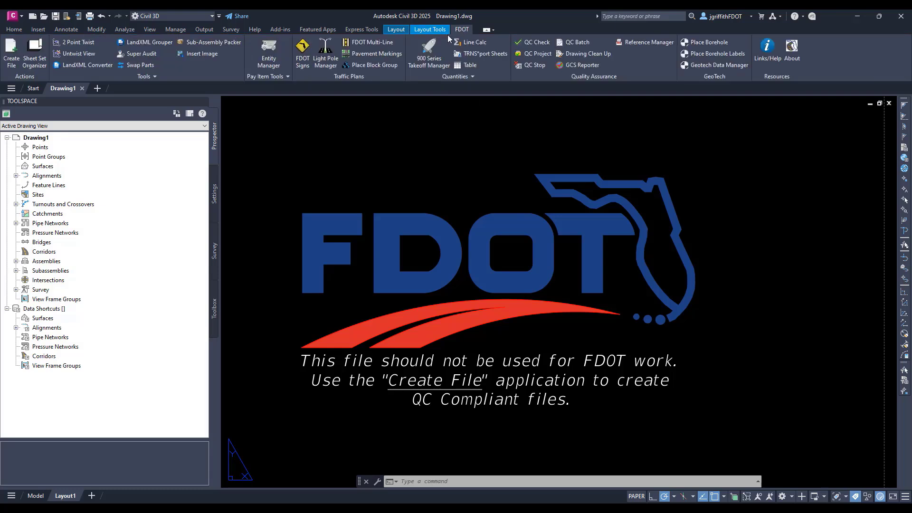
{"action": "left_click", "coordinate": [10, 50]}
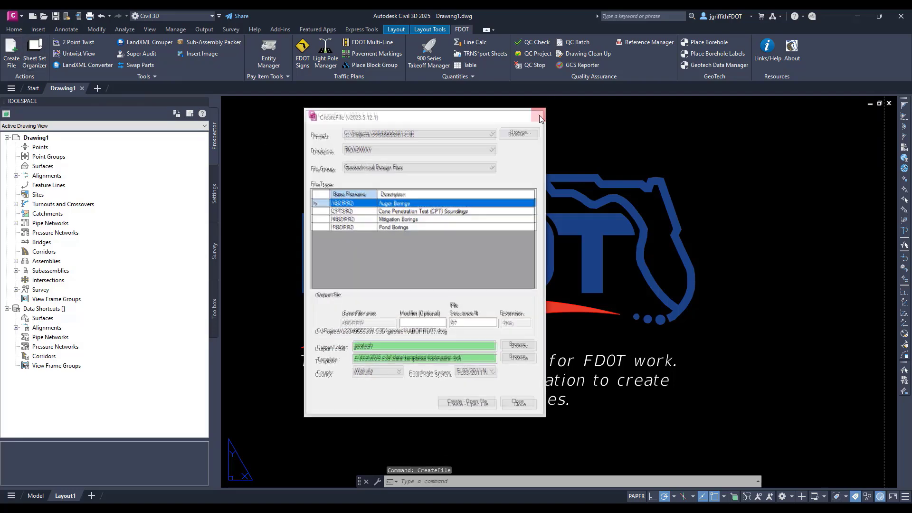
Set the new file's discipline to STRUCTURES and its file group to Geotechnical Design Files.
{"action": "left_click", "coordinate": [424, 149]}
{"action": "left_click", "coordinate": [424, 148]}
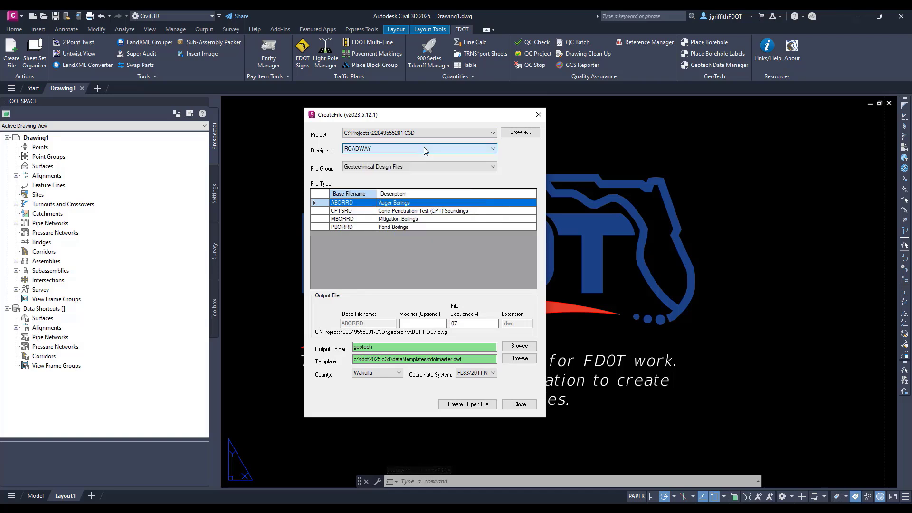
{"action": "left_click", "coordinate": [413, 167]}
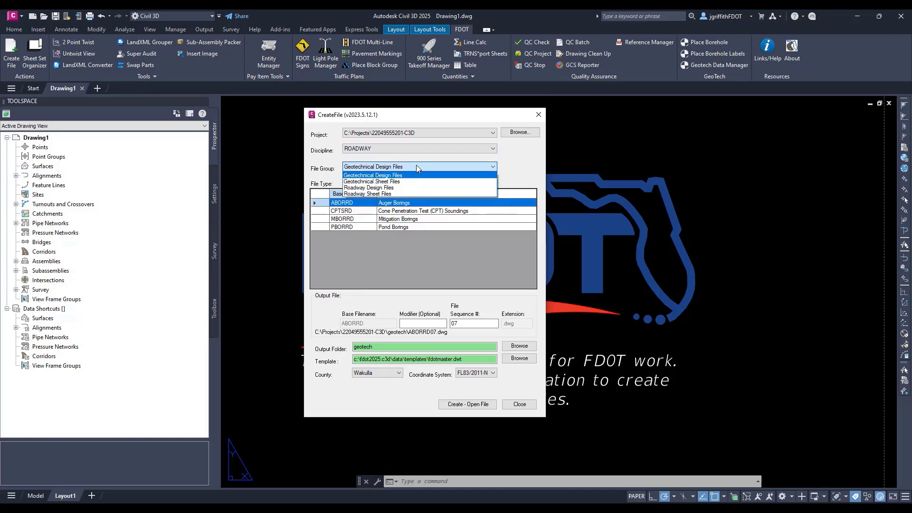
{"action": "left_click", "coordinate": [424, 151]}
{"action": "left_click", "coordinate": [424, 151]}
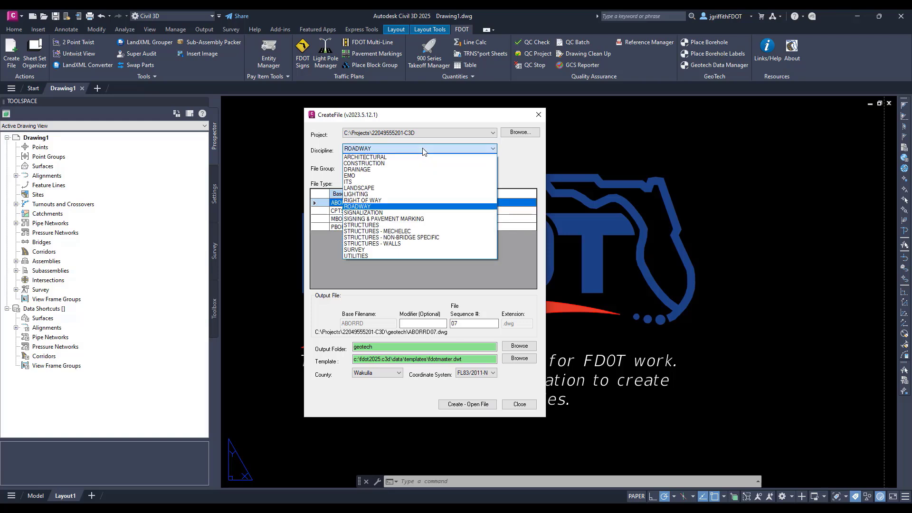
{"action": "left_click", "coordinate": [422, 224]}
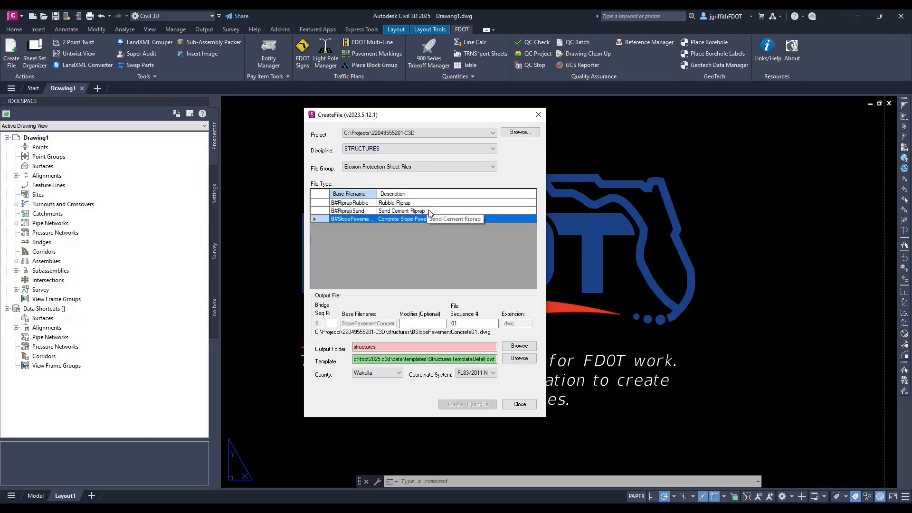
{"action": "left_click", "coordinate": [427, 166]}
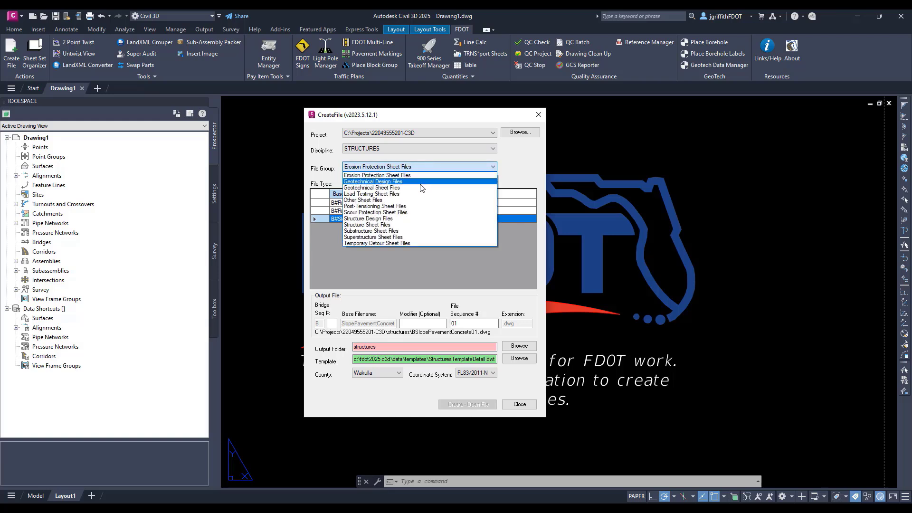
{"action": "left_click", "coordinate": [420, 182]}
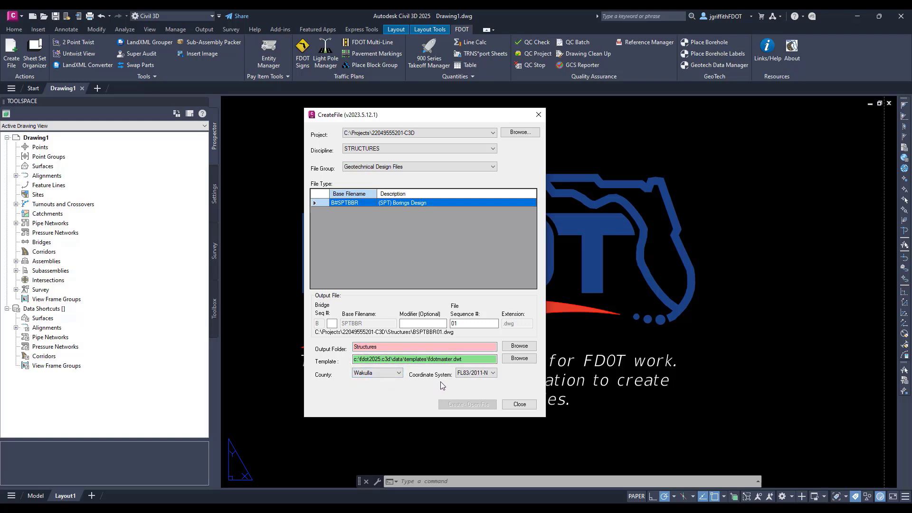
Select FL83/2011-NF as the coordinate system for the new file.
{"action": "left_click", "coordinate": [480, 372]}
{"action": "left_click", "coordinate": [480, 374]}
{"action": "left_click", "coordinate": [480, 375]}
{"action": "left_click", "coordinate": [479, 373]}
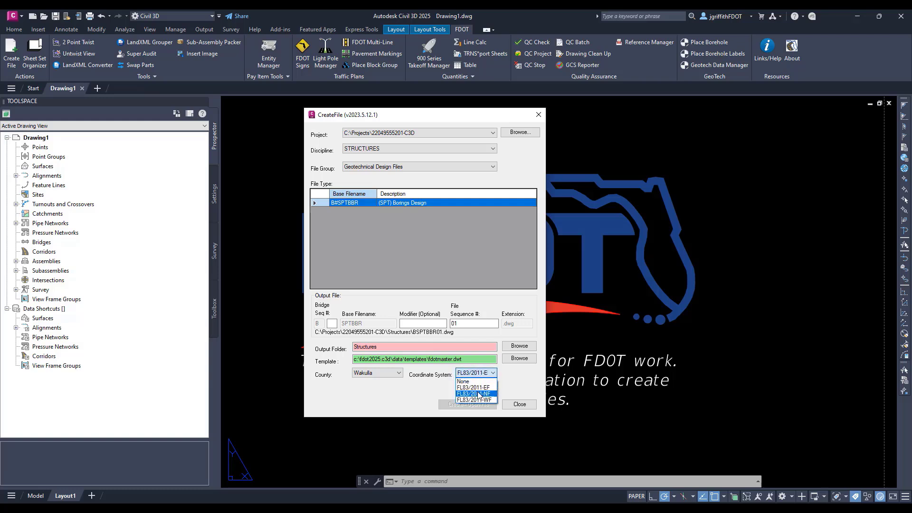
{"action": "left_click", "coordinate": [477, 393]}
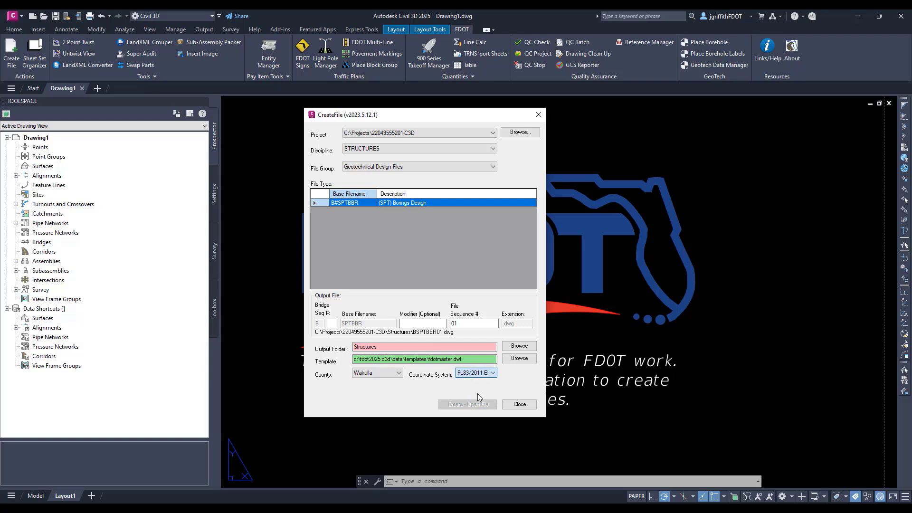
Set the new file's county to Leon and its coordinate system to None.
{"action": "left_click", "coordinate": [398, 375]}
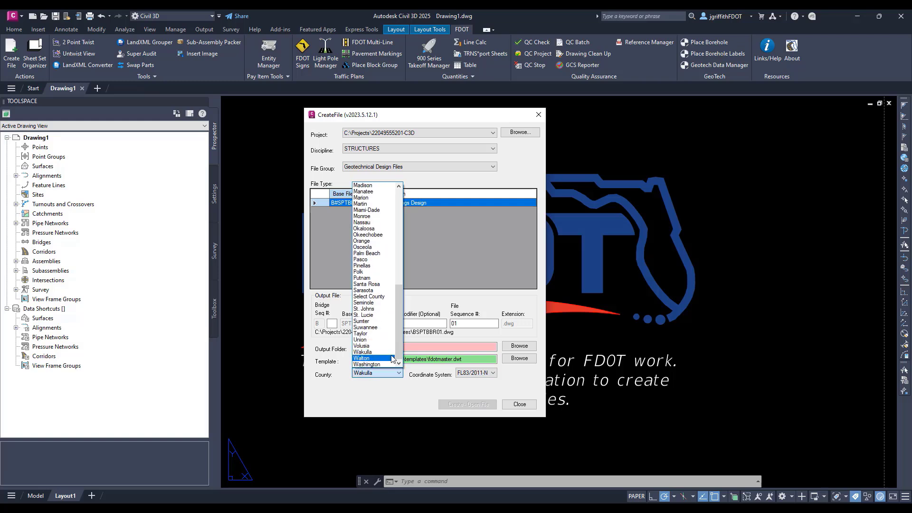
{"action": "scroll", "coordinate": [376, 335], "scroll_direction": "up", "scroll_amount": 7}
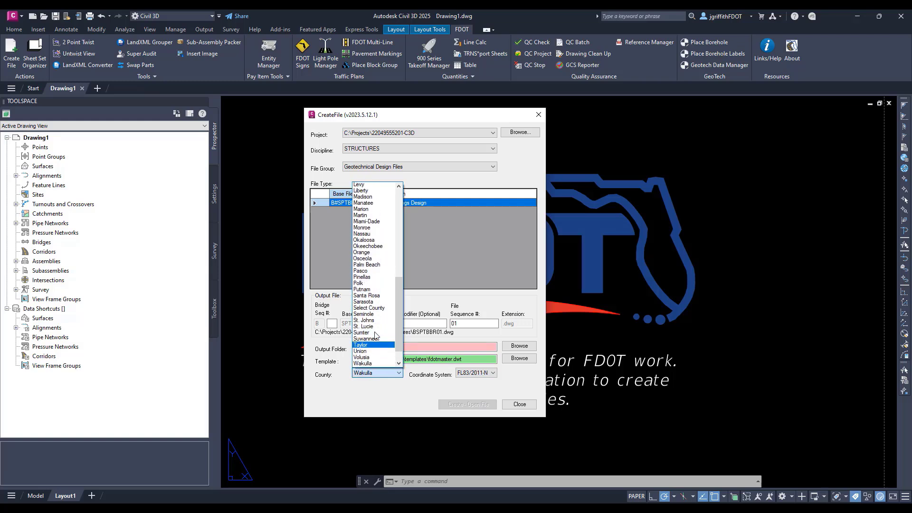
{"action": "left_click", "coordinate": [372, 299]}
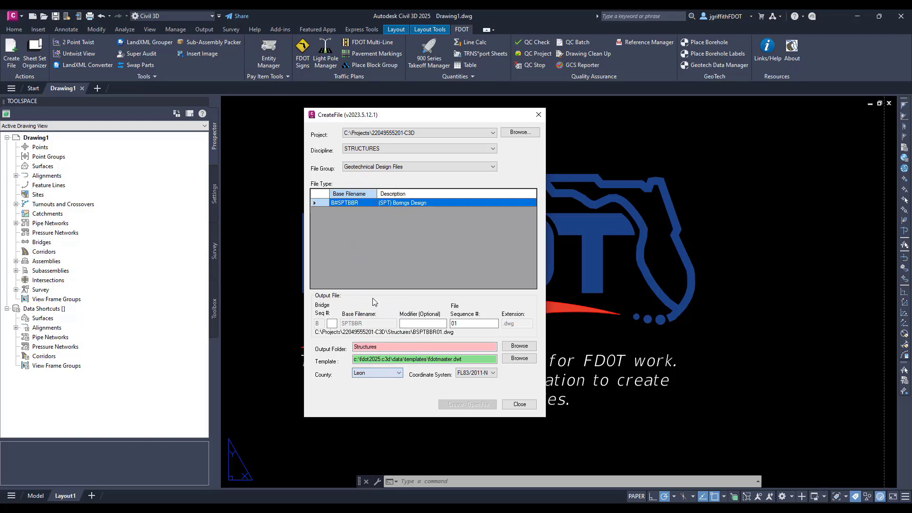
{"action": "left_click", "coordinate": [474, 374]}
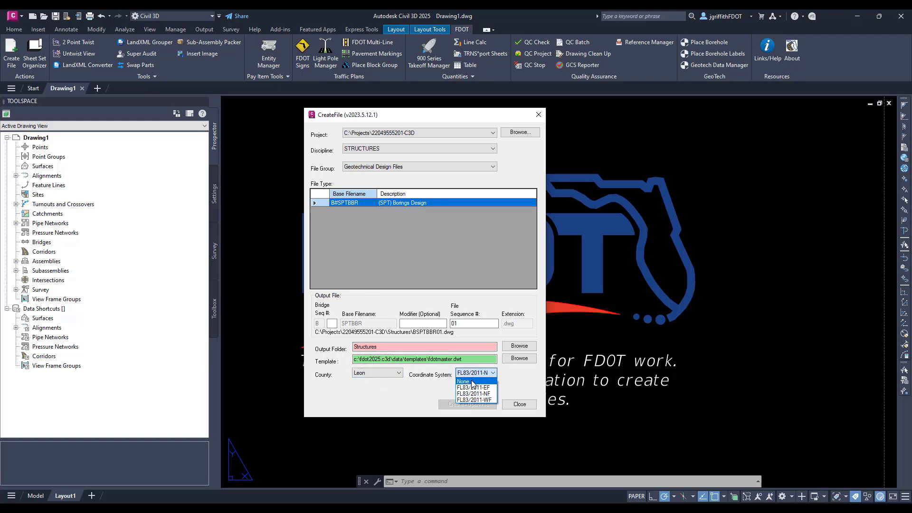
{"action": "left_click", "coordinate": [473, 387]}
Set the new file's county to Wakulla.
{"action": "left_click", "coordinate": [399, 373]}
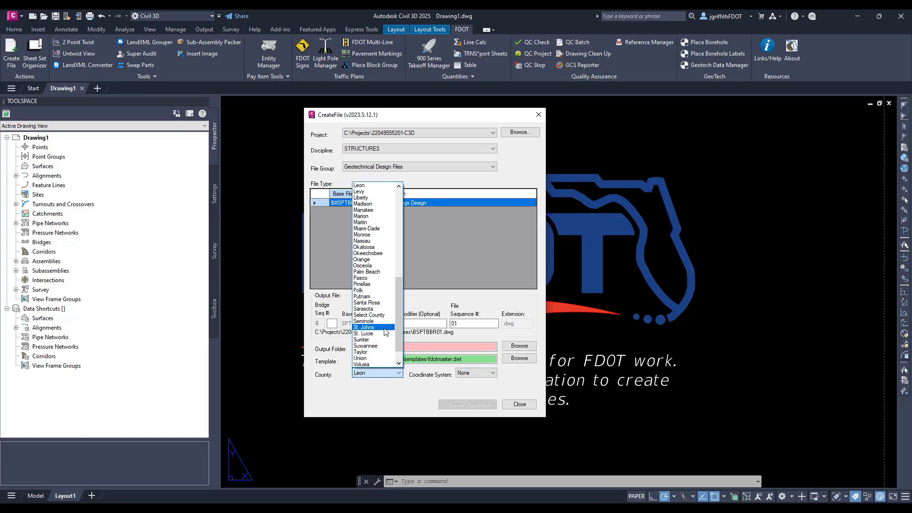
{"action": "scroll", "coordinate": [379, 352], "scroll_direction": "down", "scroll_amount": 1}
{"action": "left_click", "coordinate": [379, 352]}
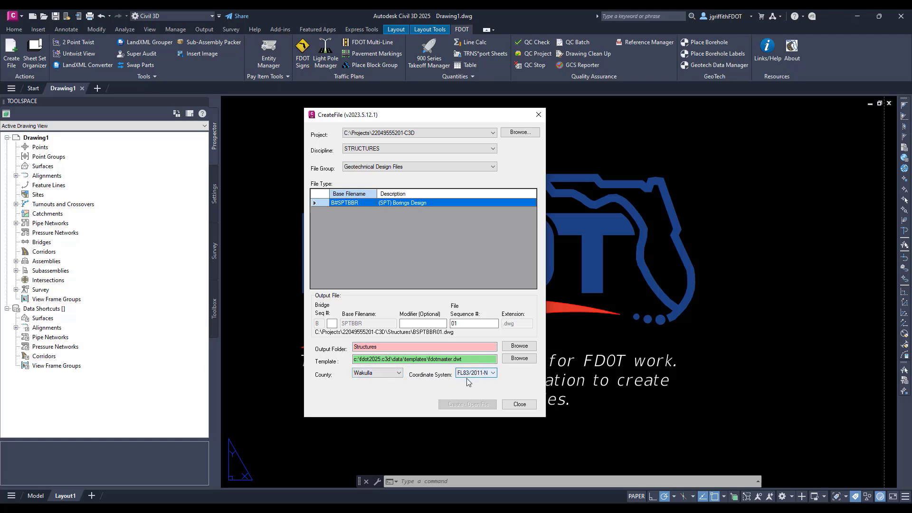
Set the discipline to ROADWAY, create and open the Auger Borings drawing ABORRD07.dwg, and close the file creation dialog.
{"action": "left_click", "coordinate": [433, 150]}
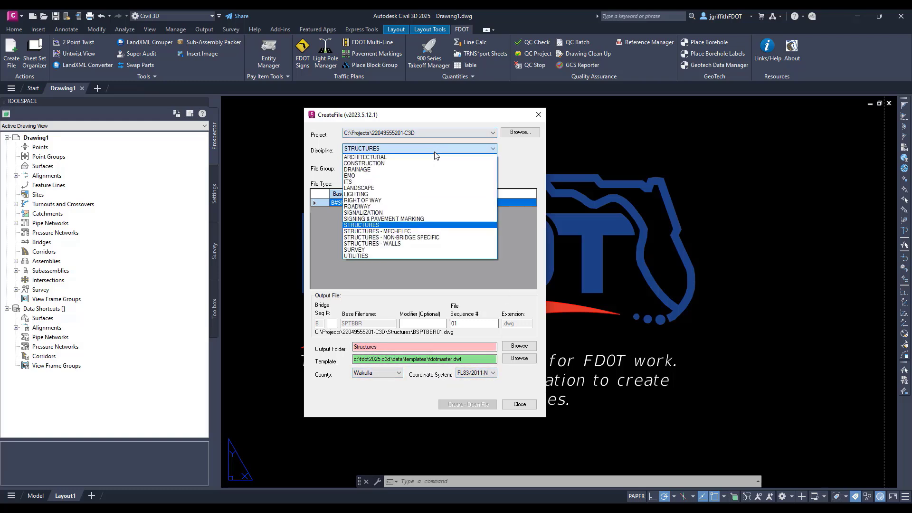
{"action": "left_click", "coordinate": [430, 207]}
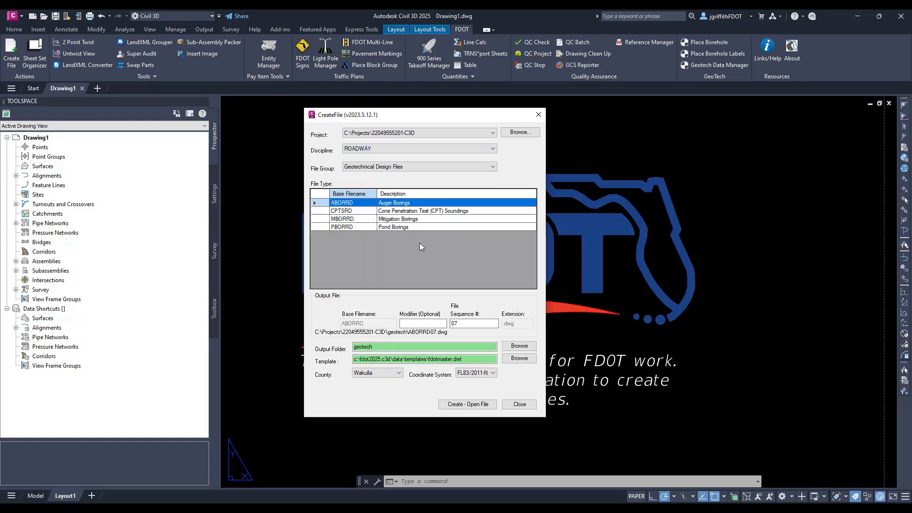
{"action": "left_click", "coordinate": [470, 405]}
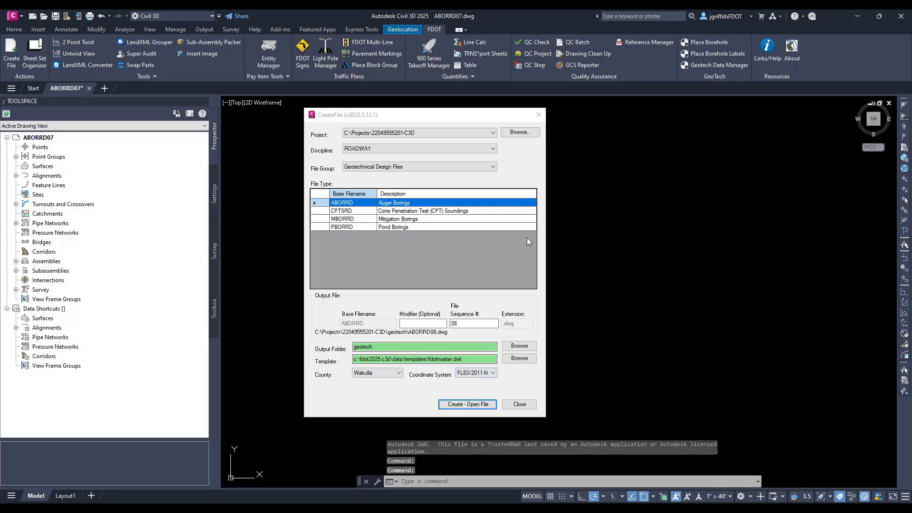
{"action": "left_click", "coordinate": [539, 114]}
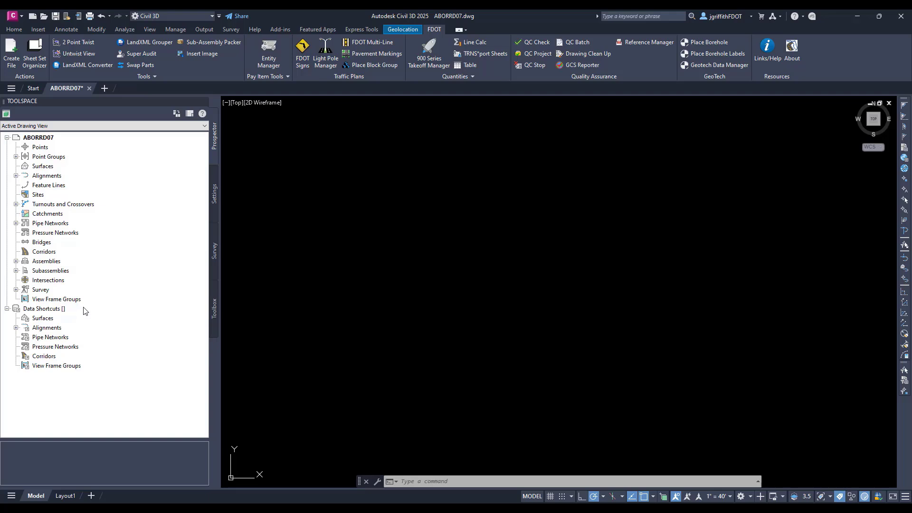
Set the data shortcuts working folder to C:\Projects.
{"action": "right_click", "coordinate": [56, 312]}
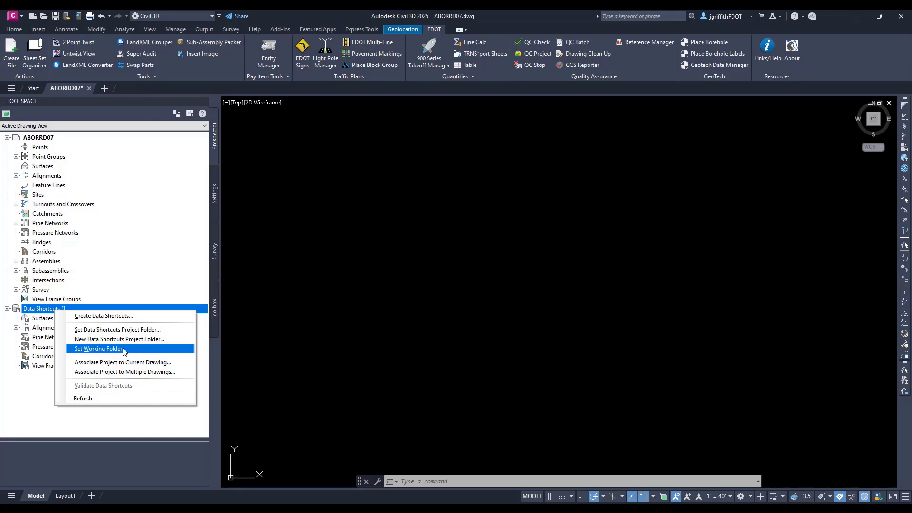
{"action": "left_click", "coordinate": [124, 350]}
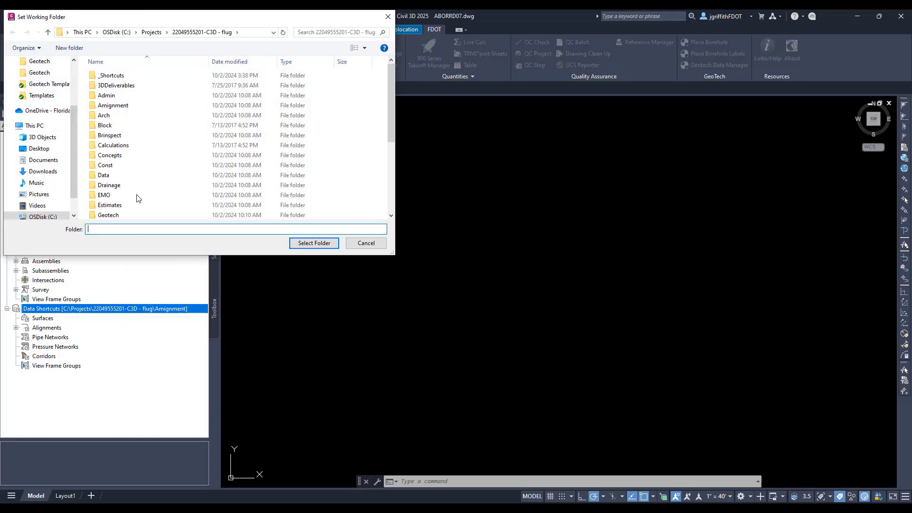
{"action": "left_click", "coordinate": [152, 33]}
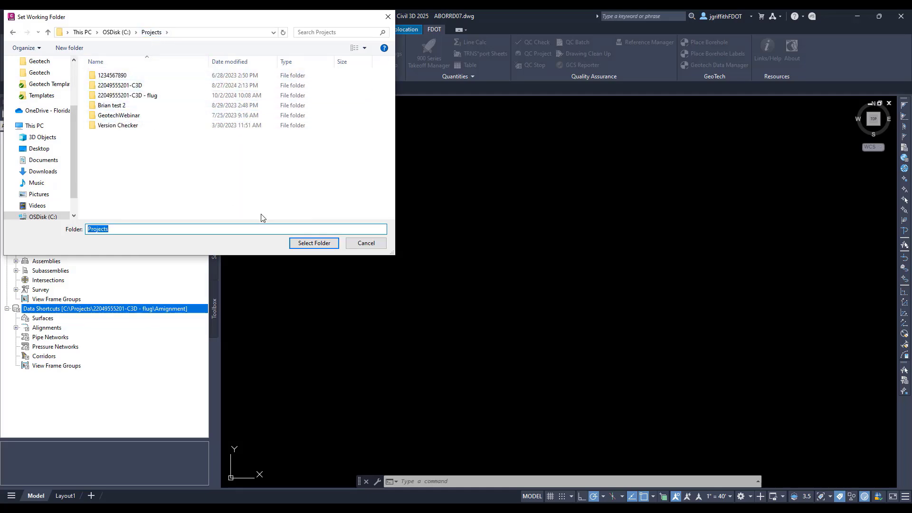
{"action": "left_click", "coordinate": [307, 245]}
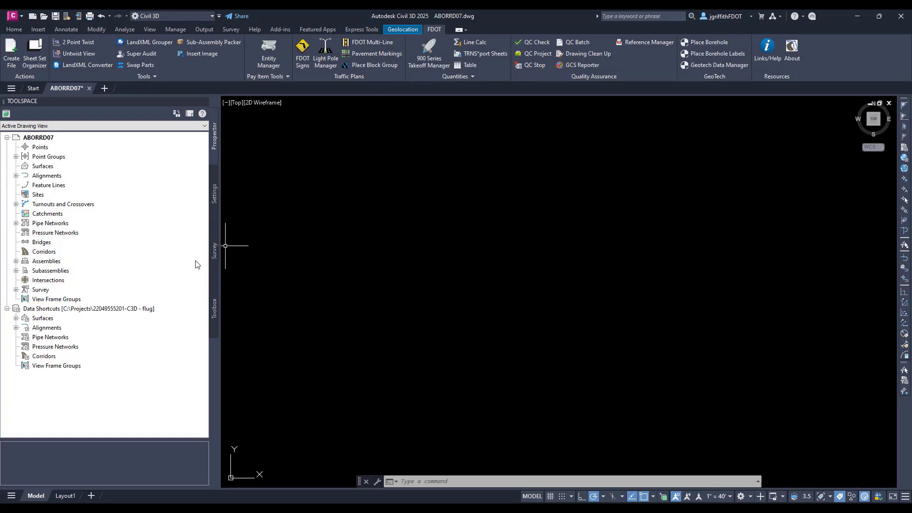
{"action": "right_click", "coordinate": [110, 312]}
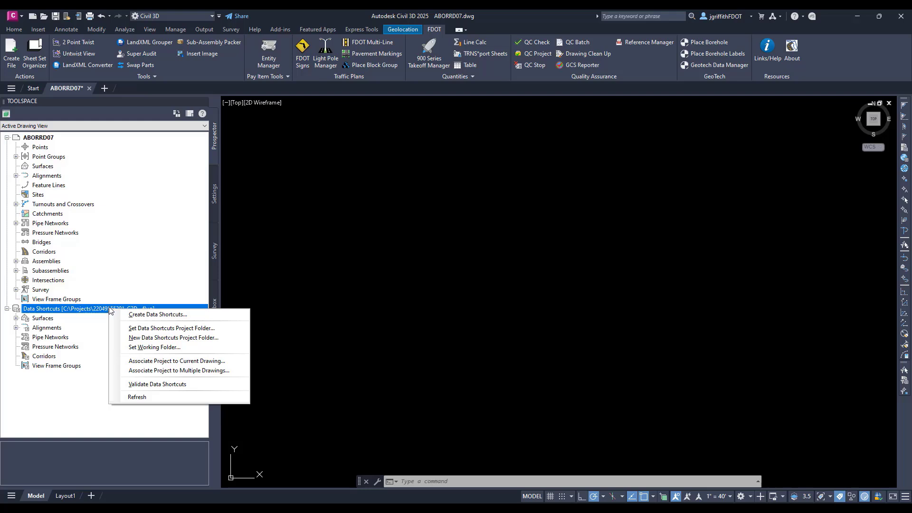
{"action": "left_click", "coordinate": [148, 329]}
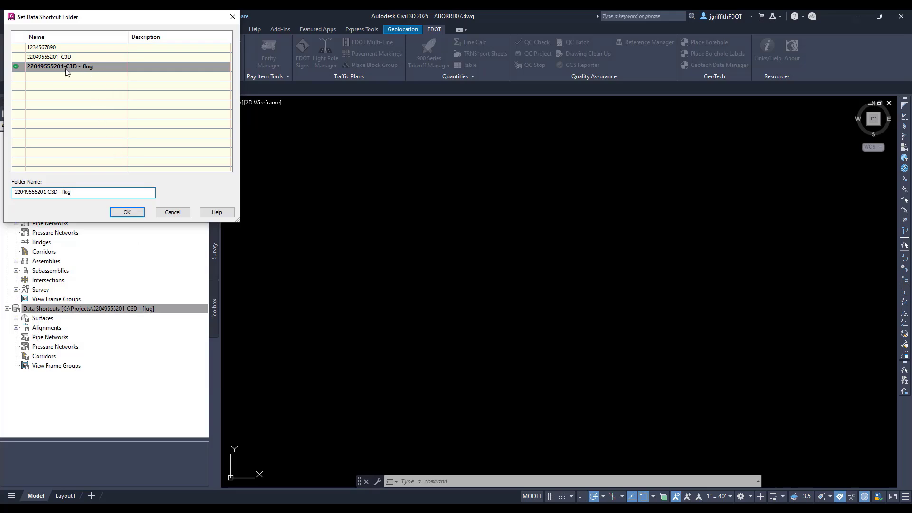
{"action": "left_click", "coordinate": [126, 213]}
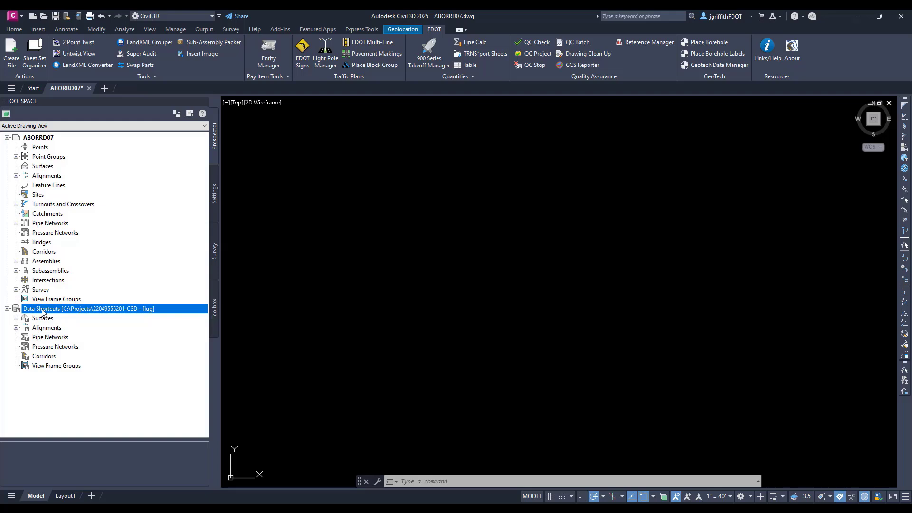
Create a reference to the Existing GND surface from the data shortcuts, keeping the default surface settings.
{"action": "left_click", "coordinate": [16, 328]}
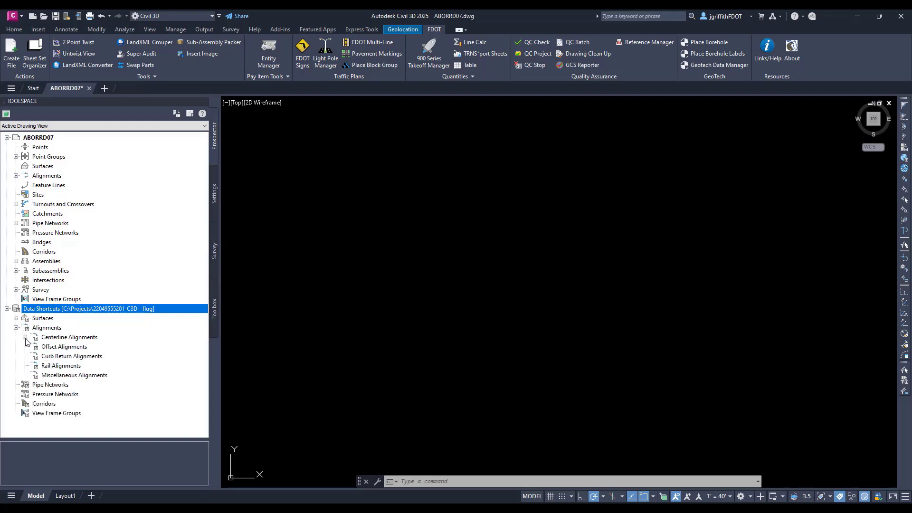
{"action": "left_click", "coordinate": [25, 337]}
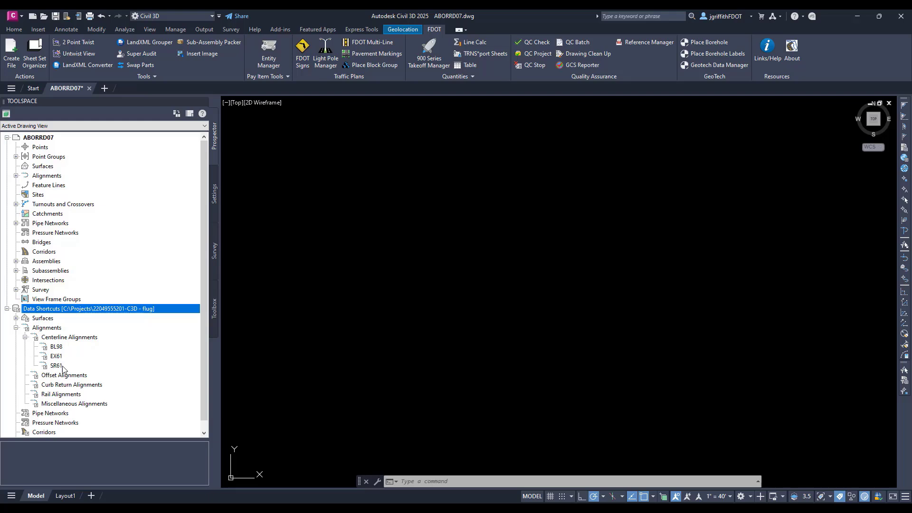
{"action": "left_click", "coordinate": [15, 318]}
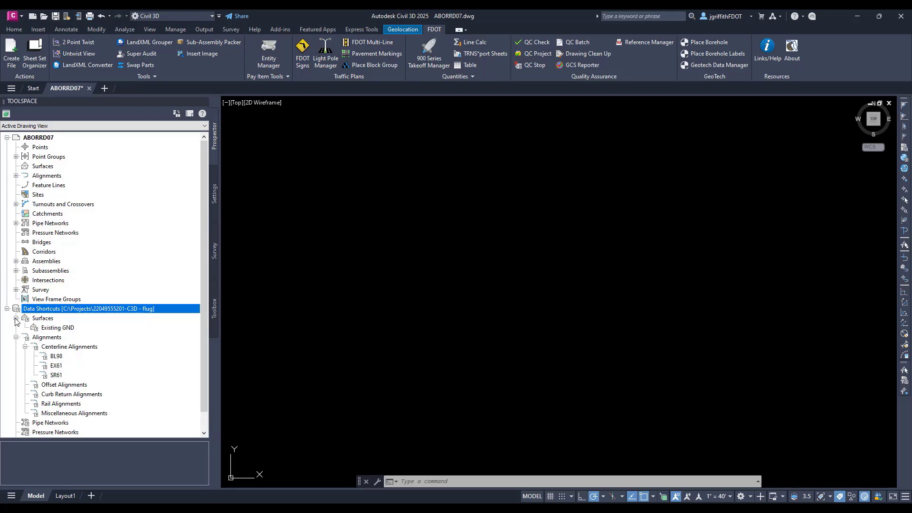
{"action": "left_click", "coordinate": [53, 328]}
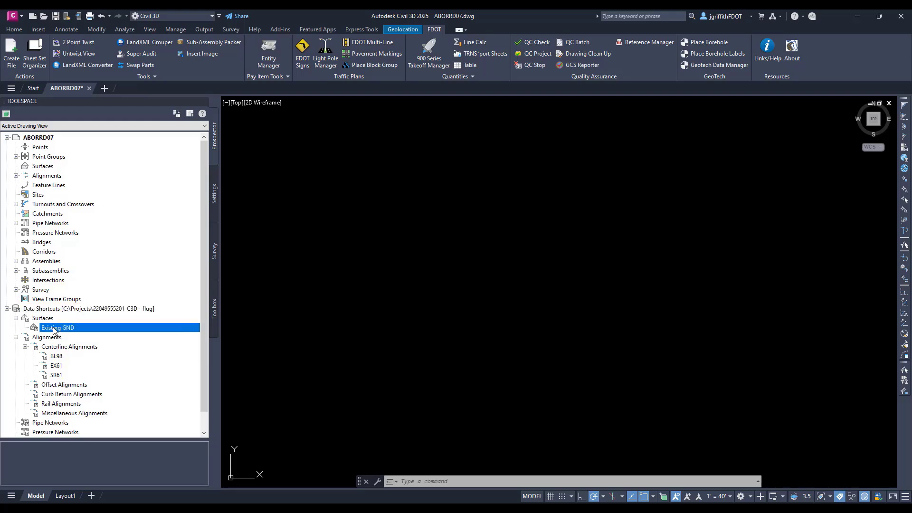
{"action": "right_click", "coordinate": [63, 330]}
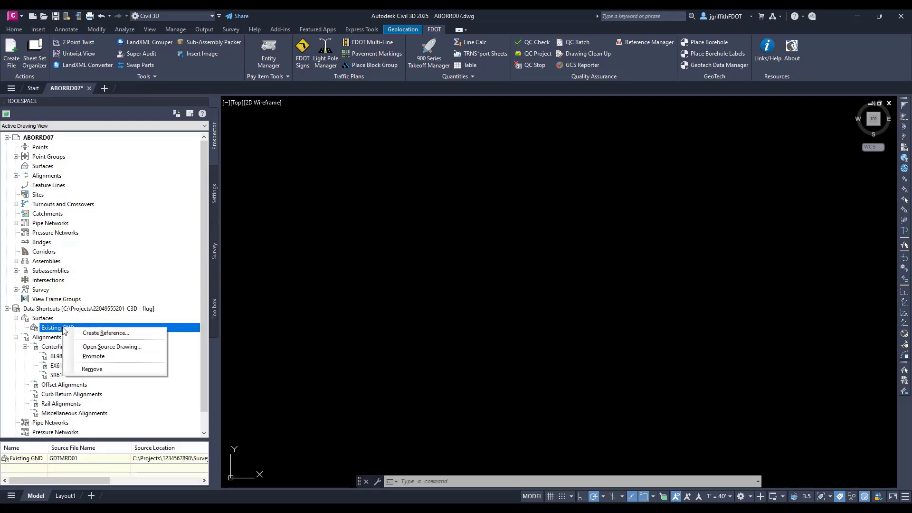
{"action": "left_click", "coordinate": [122, 334]}
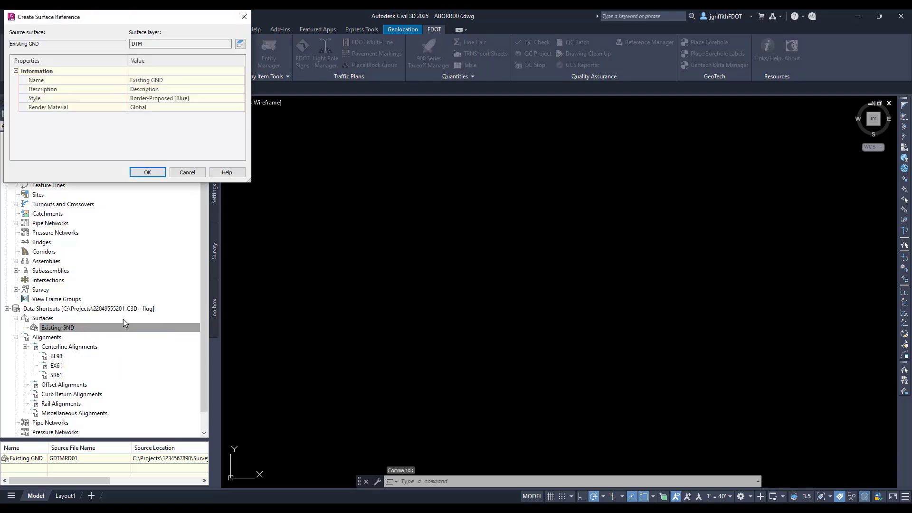
{"action": "left_click", "coordinate": [146, 174]}
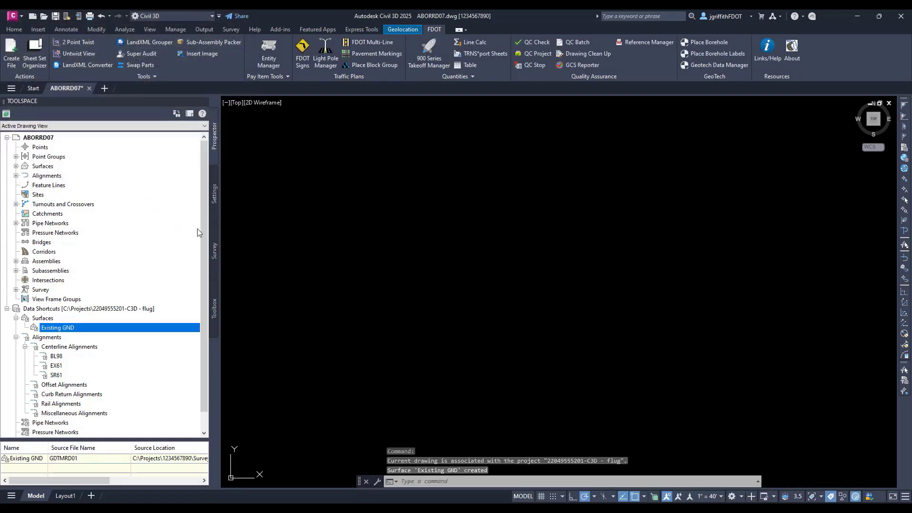
Create a reference to the BL98 centerline alignment from the data shortcuts, keeping the FDOT Proposed style.
{"action": "left_click", "coordinate": [309, 249]}
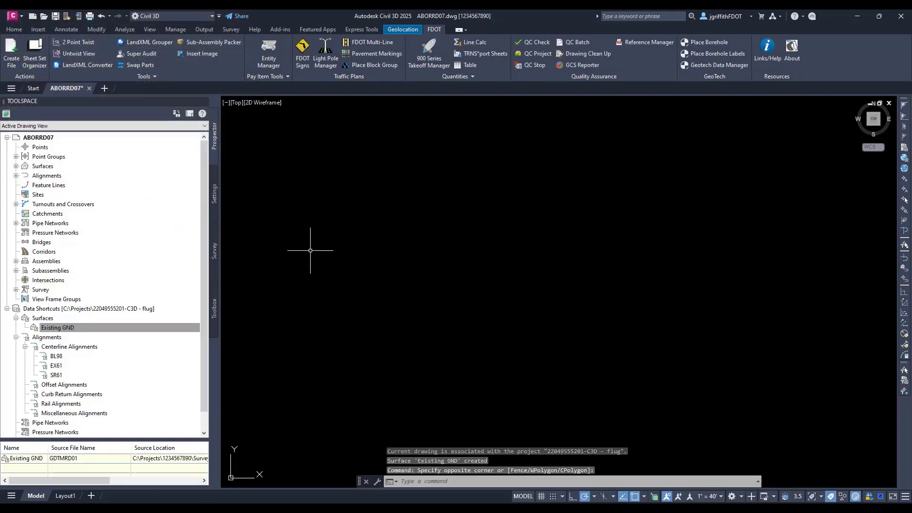
{"action": "type", "text": "z"}
{"action": "key", "text": "Return"}
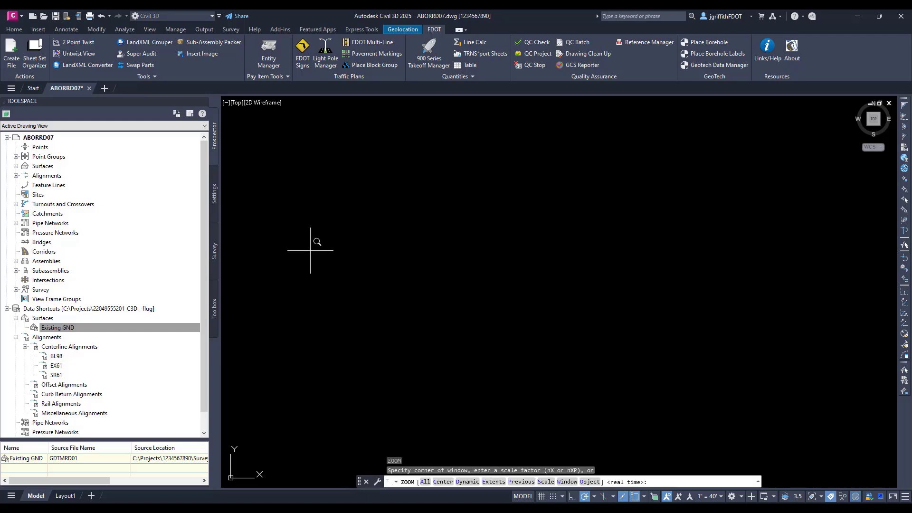
{"action": "type", "text": "e"}
{"action": "key", "text": "Return"}
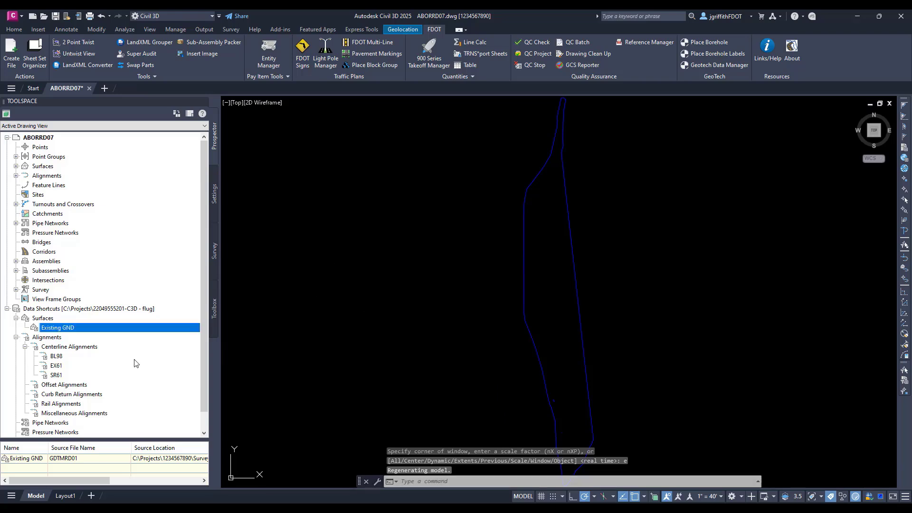
{"action": "right_click", "coordinate": [57, 357]}
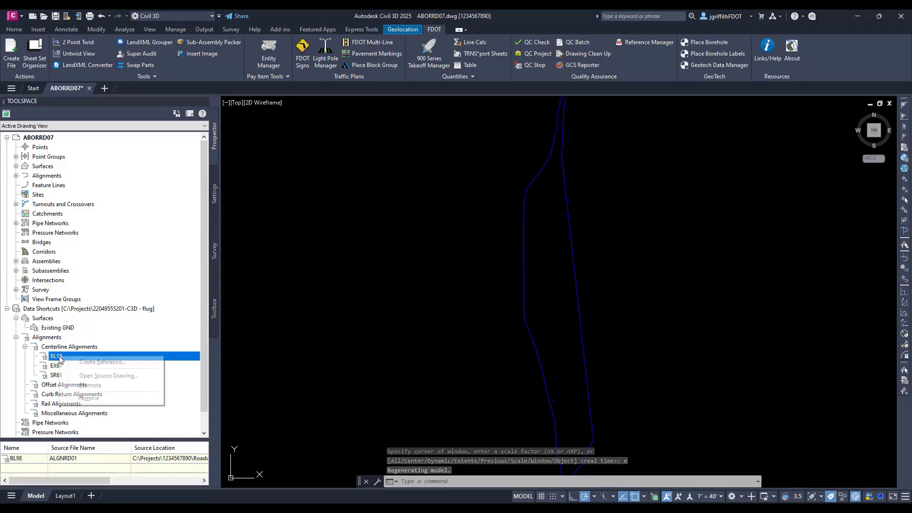
{"action": "left_click", "coordinate": [90, 361]}
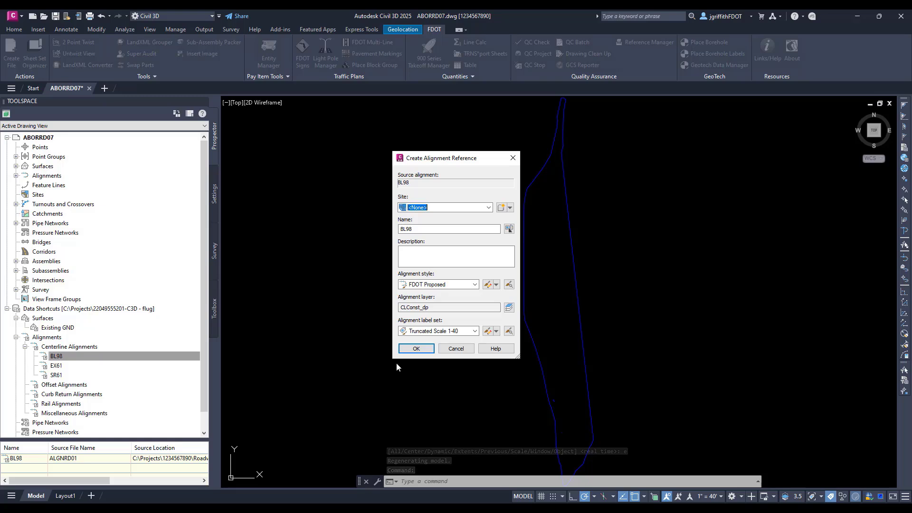
{"action": "left_click", "coordinate": [416, 348]}
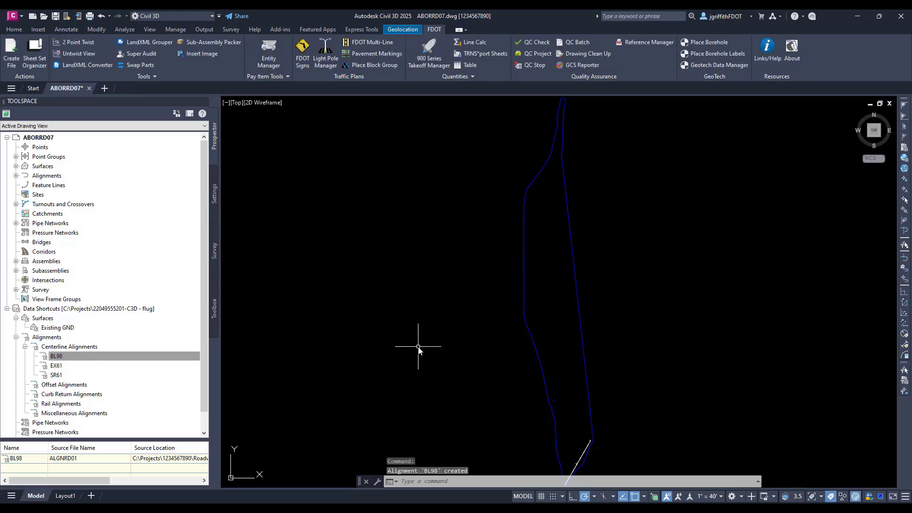
Create a reference to the EX61 centerline alignment from the data shortcuts with the default alignment settings.
{"action": "left_click", "coordinate": [493, 410]}
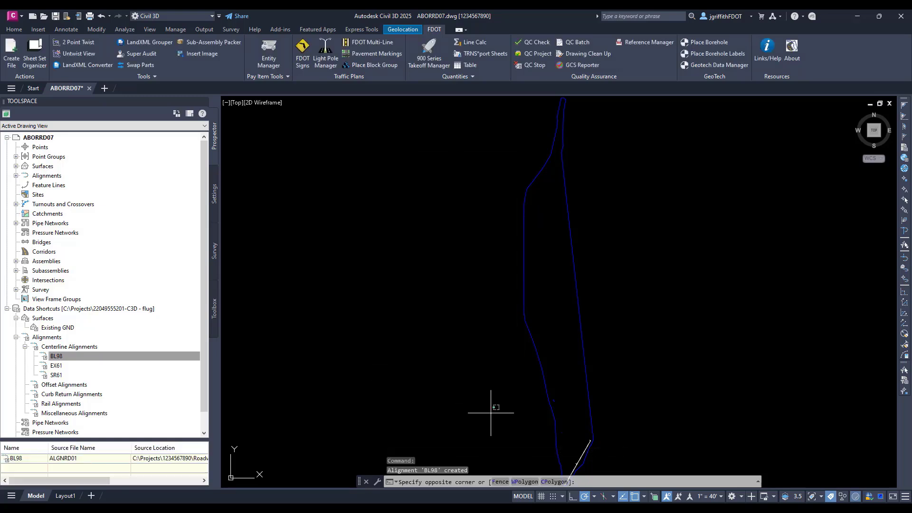
{"action": "left_click_drag", "start_coordinate": [490, 412], "coordinate": [487, 401]}
{"action": "middle_click_drag", "start_coordinate": [501, 410], "coordinate": [444, 250]}
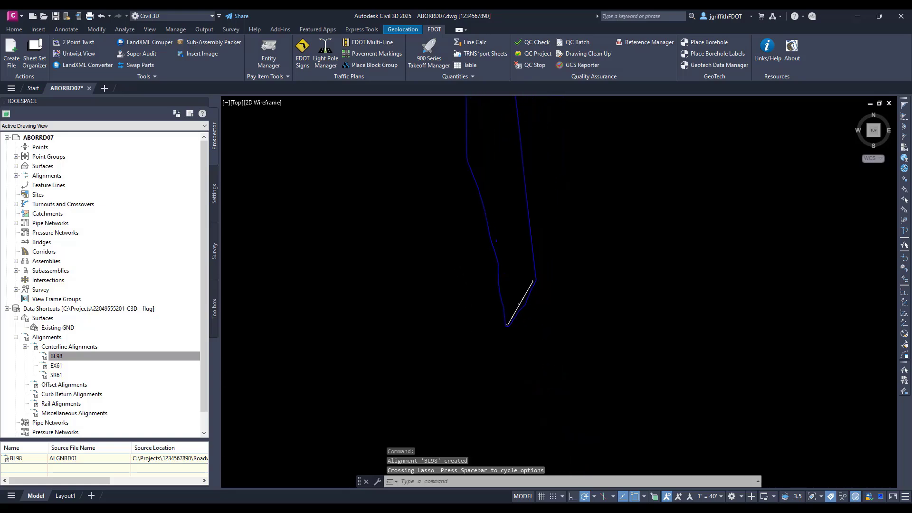
{"action": "left_click", "coordinate": [56, 356]}
{"action": "left_click", "coordinate": [59, 369]}
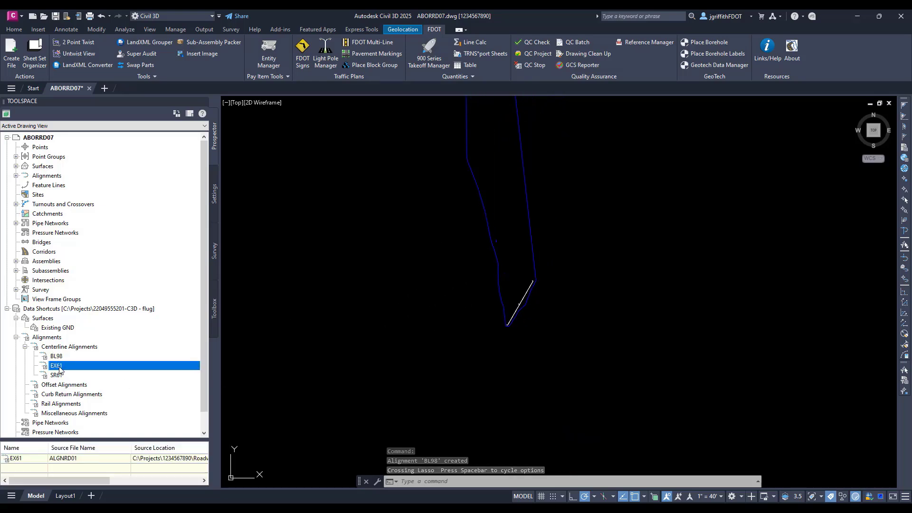
{"action": "right_click", "coordinate": [59, 368]}
{"action": "left_click", "coordinate": [132, 372]}
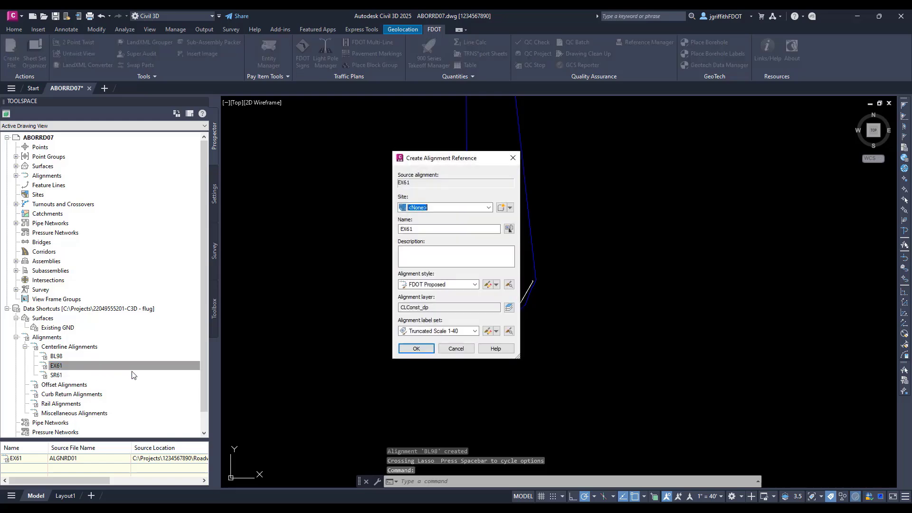
{"action": "left_click", "coordinate": [422, 348]}
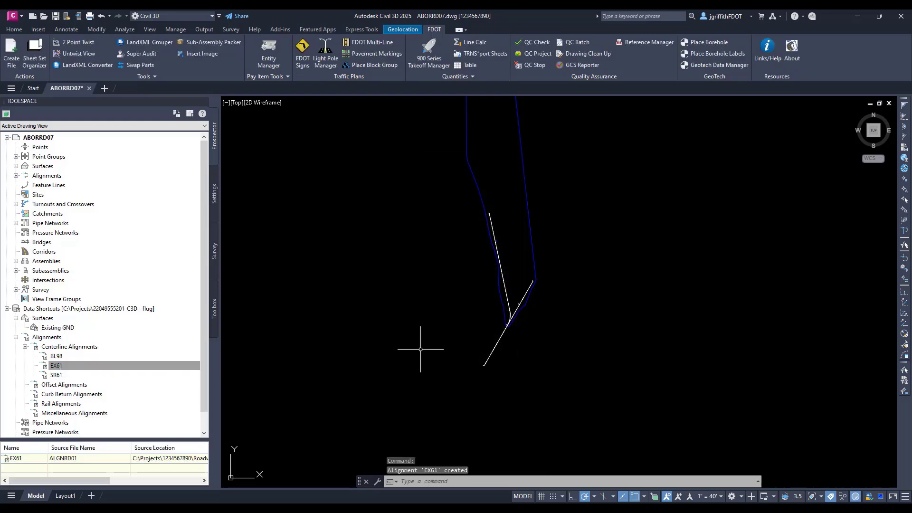
Create a reference to the SR61 centerline alignment from the data shortcuts with the default settings.
{"action": "right_click", "coordinate": [55, 375]}
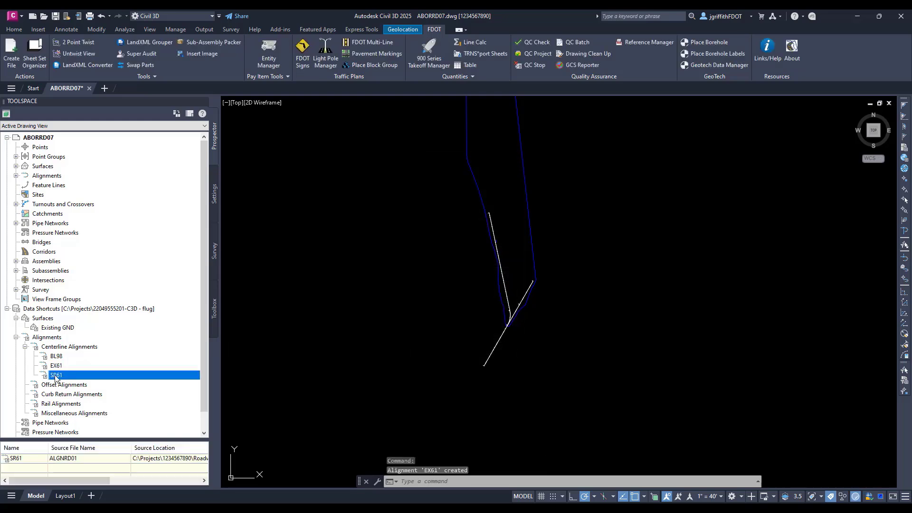
{"action": "left_click", "coordinate": [98, 381]}
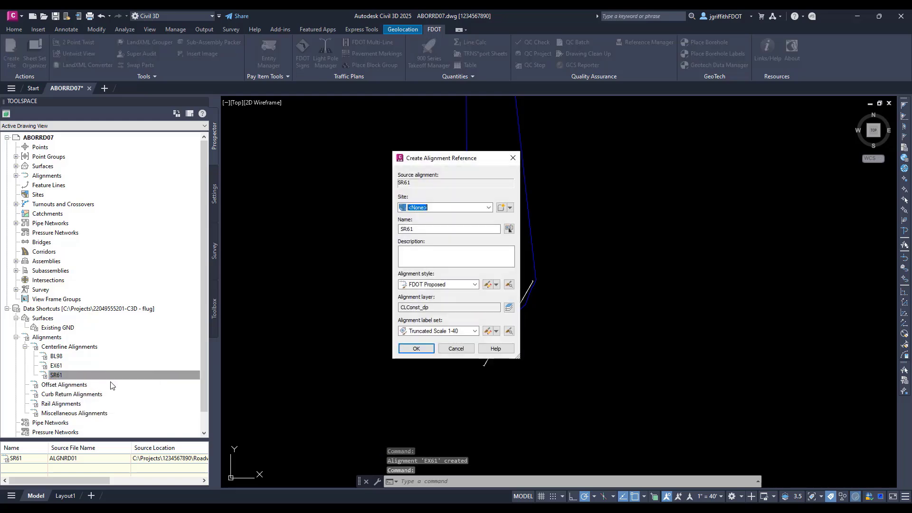
{"action": "left_click", "coordinate": [416, 349]}
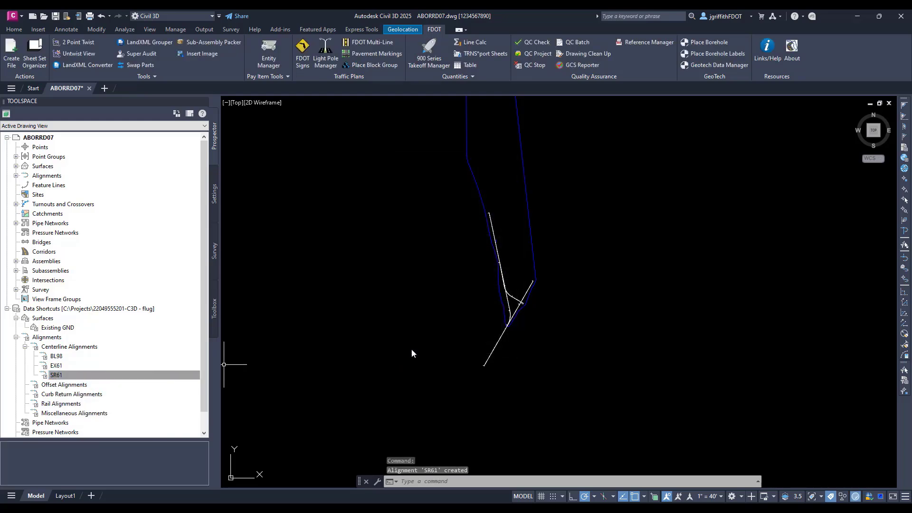
{"action": "scroll", "coordinate": [497, 313], "scroll_direction": "up", "scroll_amount": 7}
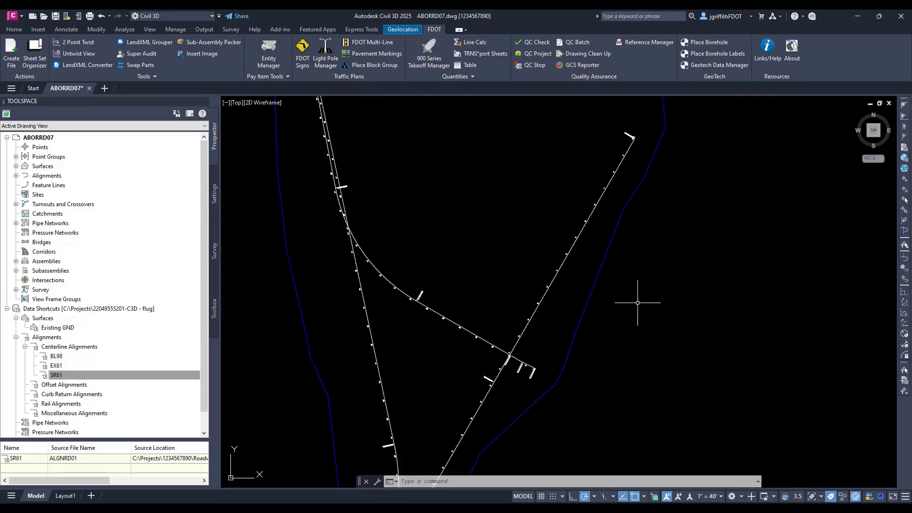
Start a new data set in the Geotechnical Data Manager and add a borehole with ID test and elevation 1 ft.
{"action": "left_click", "coordinate": [724, 68]}
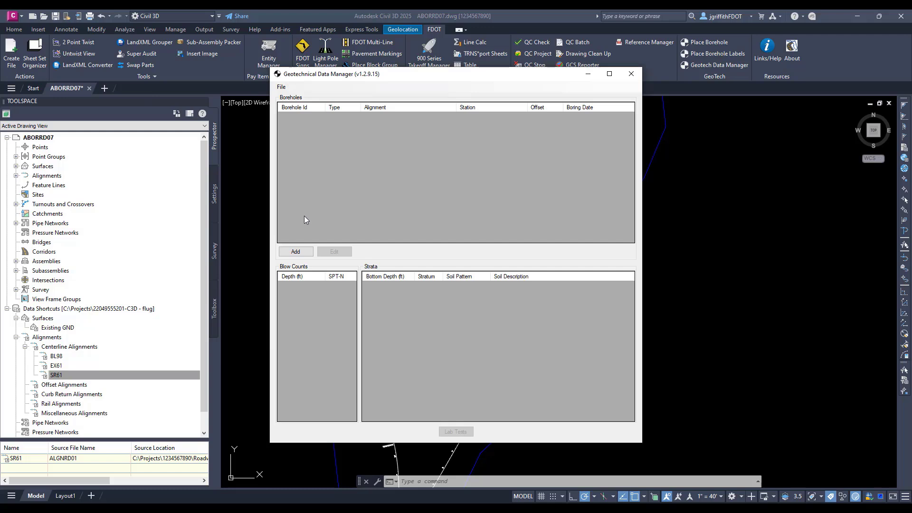
{"action": "left_click", "coordinate": [282, 88]}
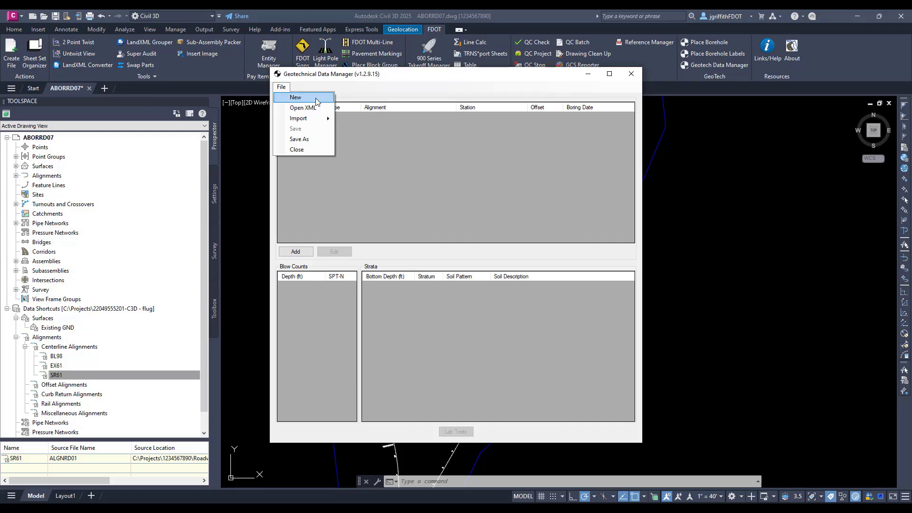
{"action": "left_click", "coordinate": [316, 102]}
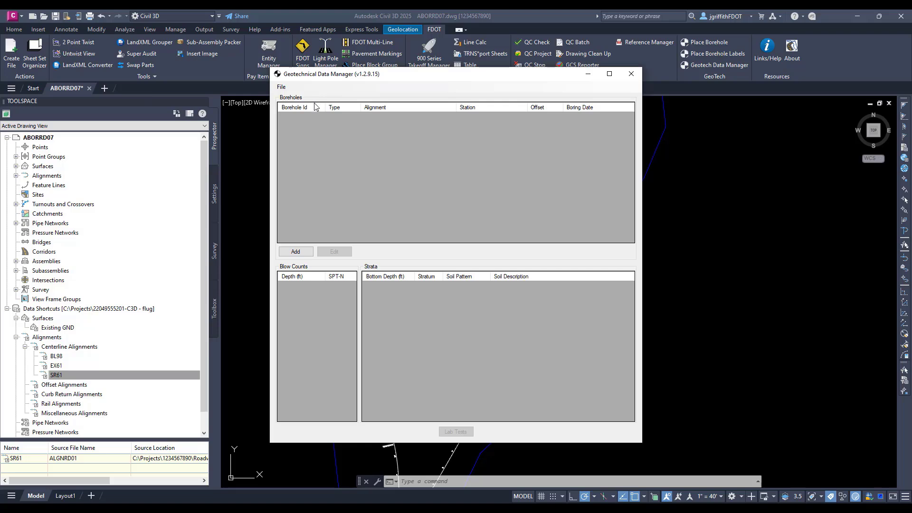
{"action": "left_click", "coordinate": [304, 251]}
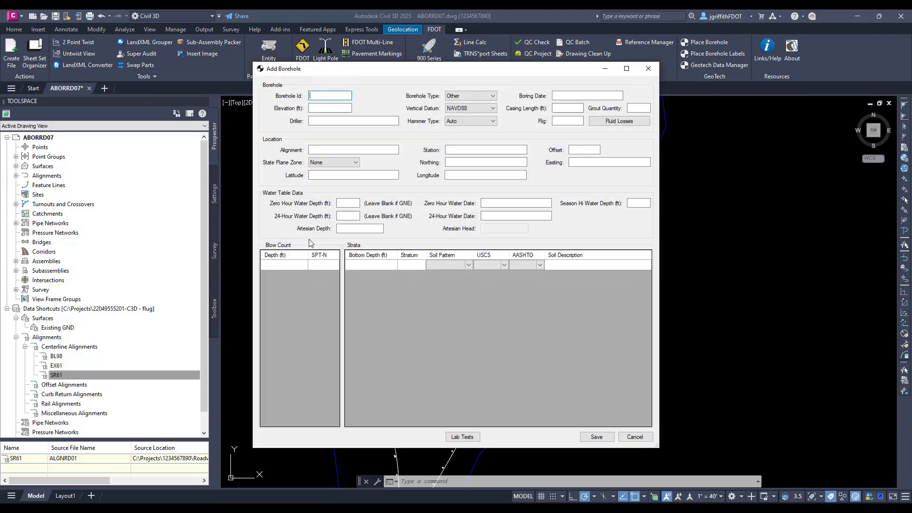
{"action": "type", "text": "test"}
{"action": "left_click", "coordinate": [325, 109]}
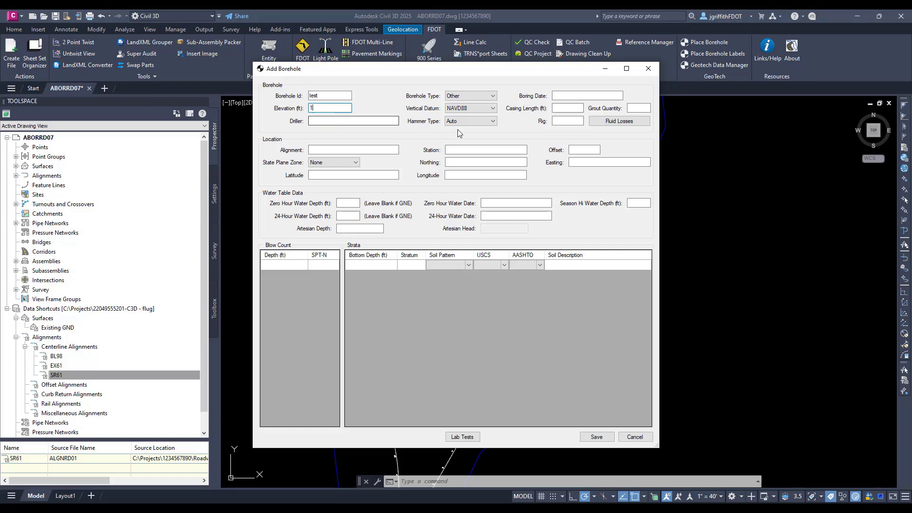
Enter a blow count depth of 1 ft and a strata bottom depth of 1 ft for the test borehole.
{"action": "left_click", "coordinate": [292, 264]}
{"action": "type", "text": "1"}
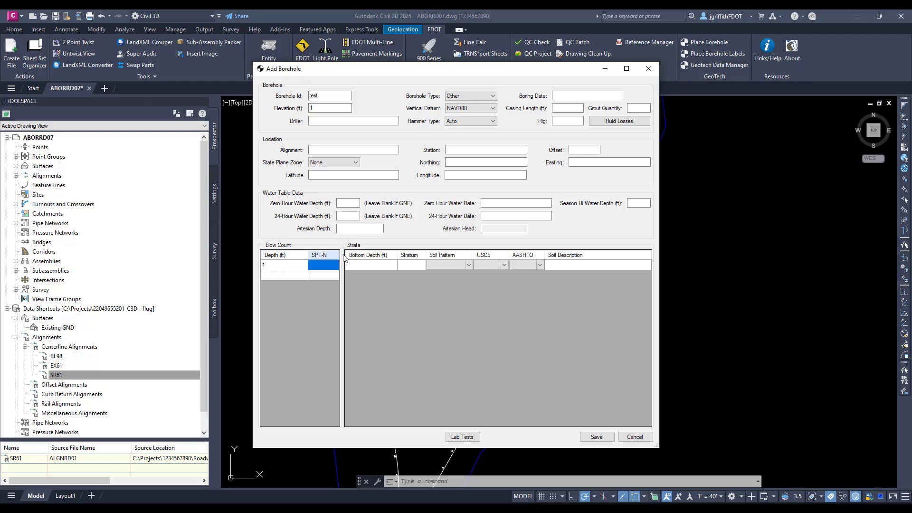
{"action": "left_click", "coordinate": [370, 265]}
{"action": "type", "text": "1"}
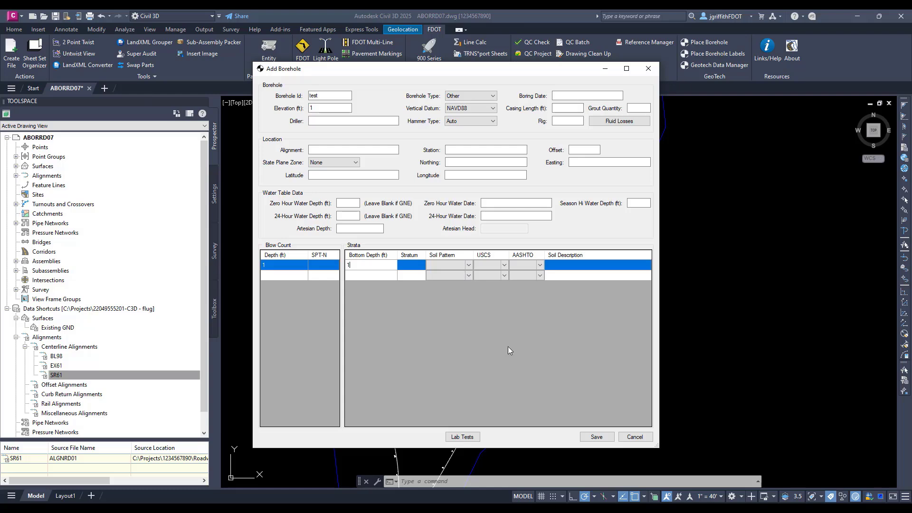
Try entering lab test sample numbers 123, 456 and 789 in the sample, core and undisturbed data tables.
{"action": "left_click", "coordinate": [470, 437]}
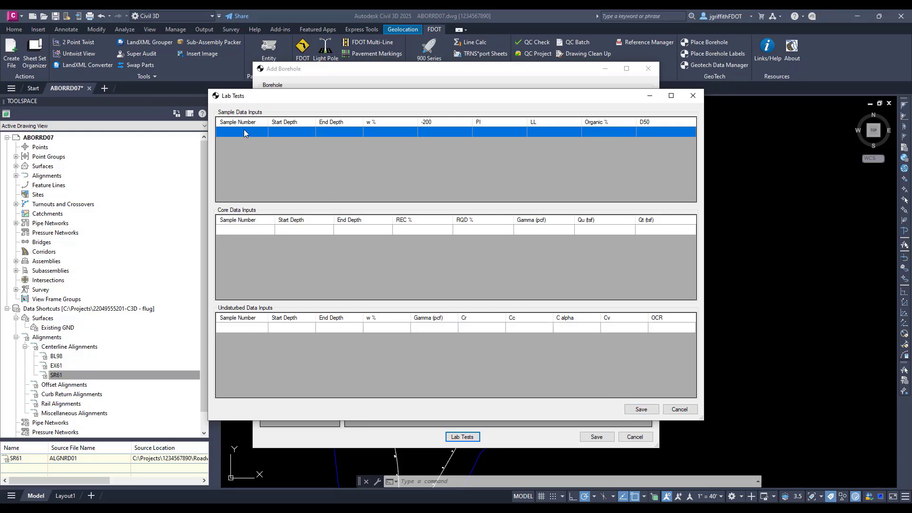
{"action": "type", "text": "123"}
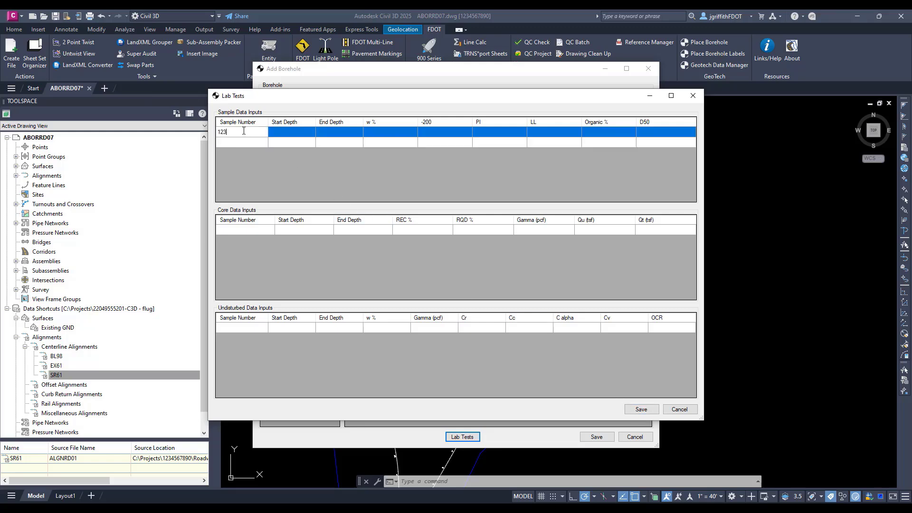
{"action": "left_click", "coordinate": [247, 231]}
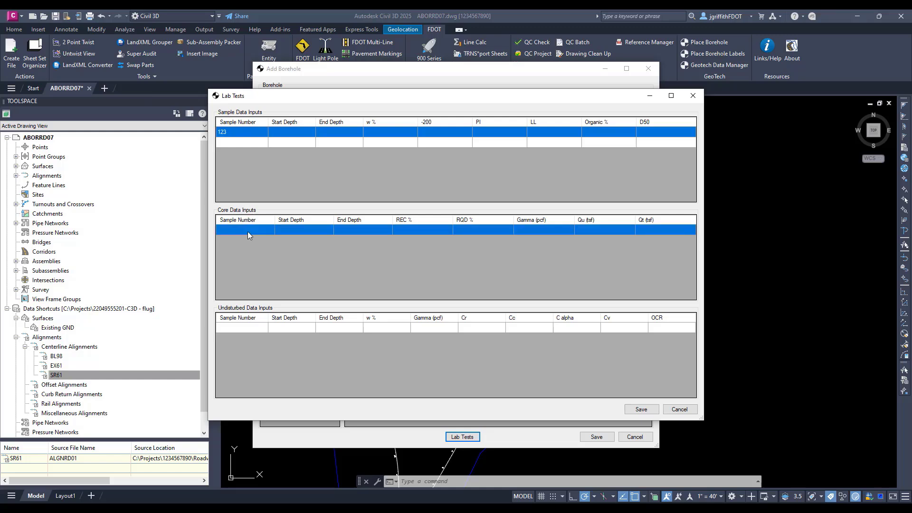
{"action": "type", "text": "456"}
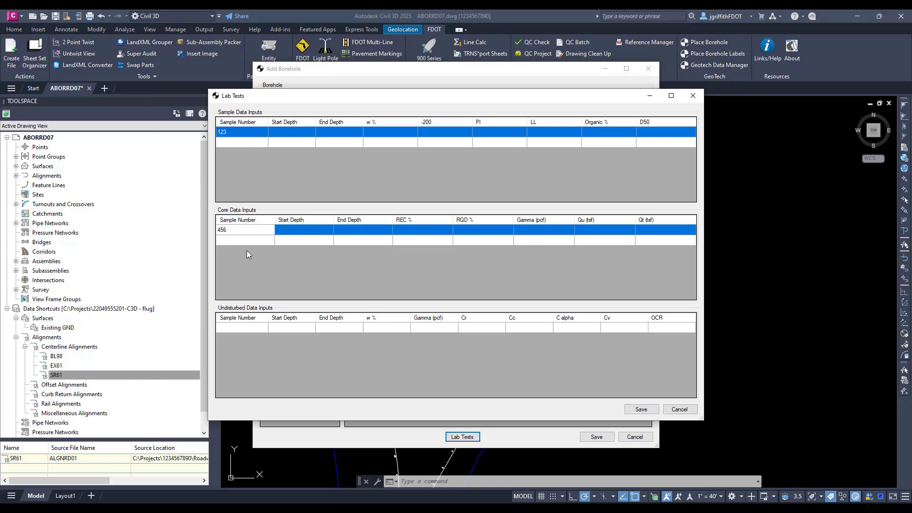
{"action": "left_click", "coordinate": [245, 327]}
{"action": "type", "text": "789"}
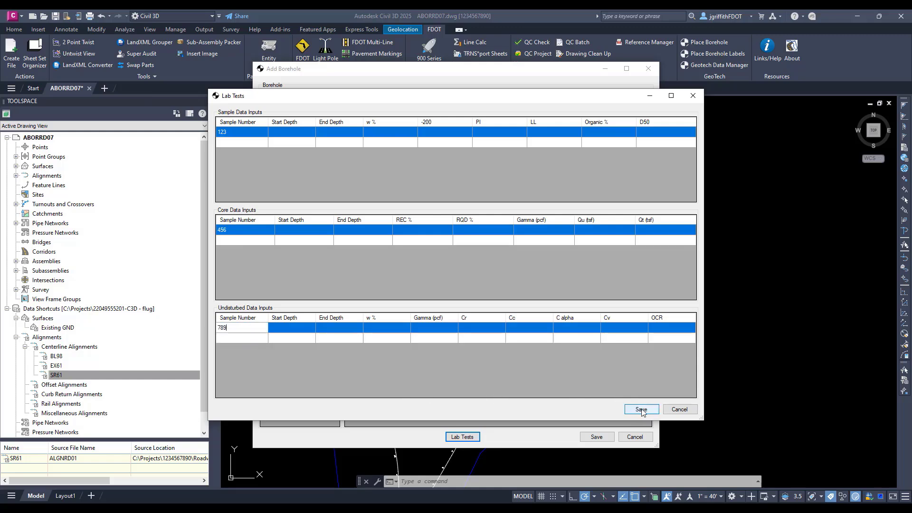
{"action": "left_click", "coordinate": [679, 409]}
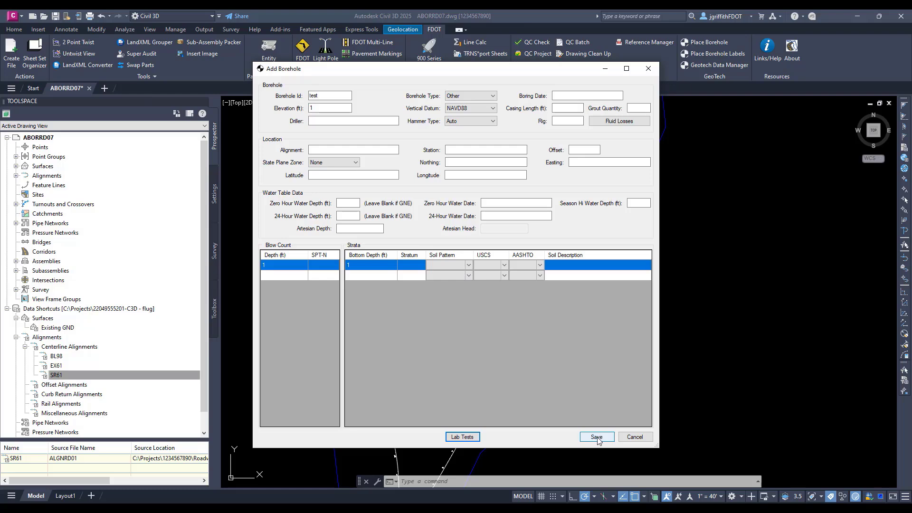
Discard the unsaved test borehole and load Auger_Boreholes.xml into the Geotechnical Data Manager.
{"action": "left_click", "coordinate": [635, 438]}
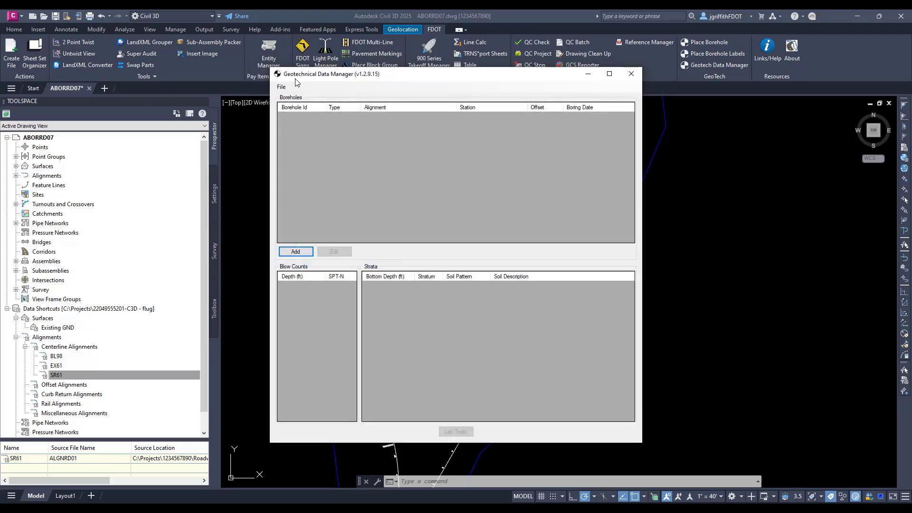
{"action": "left_click", "coordinate": [282, 87]}
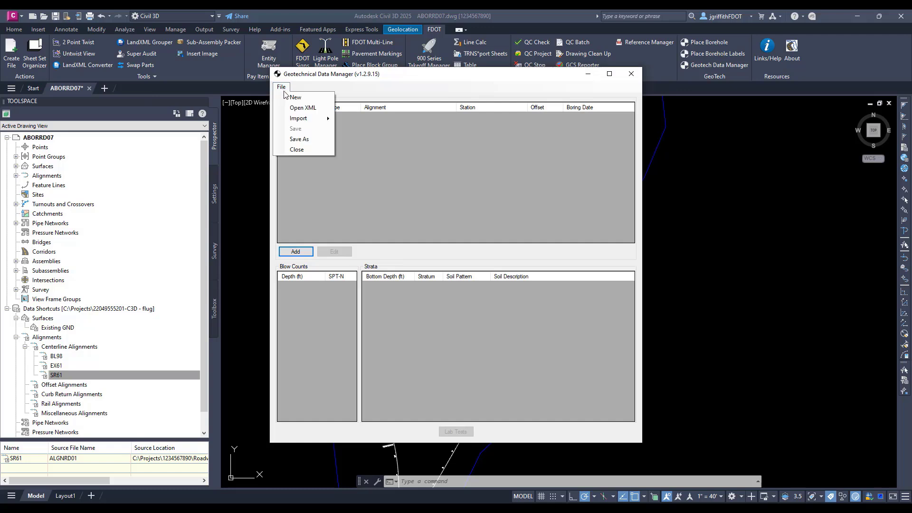
{"action": "left_click", "coordinate": [302, 108]}
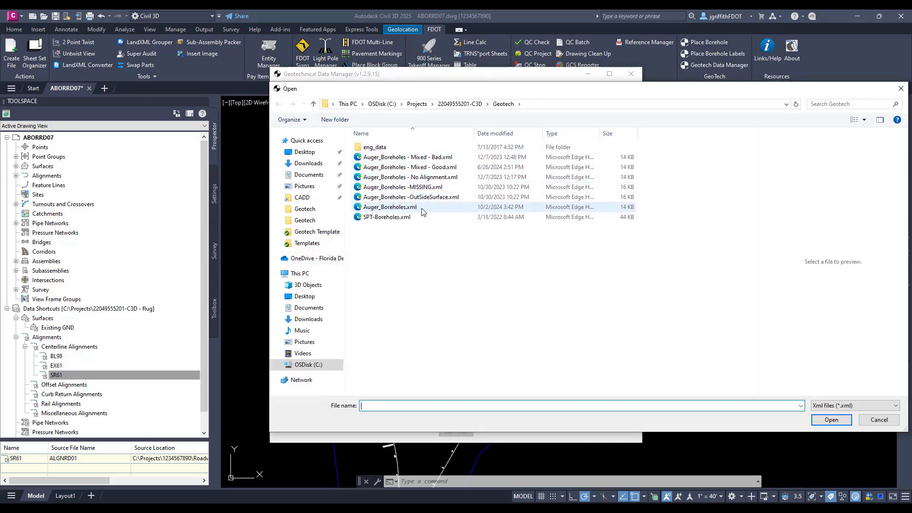
{"action": "left_click", "coordinate": [409, 209]}
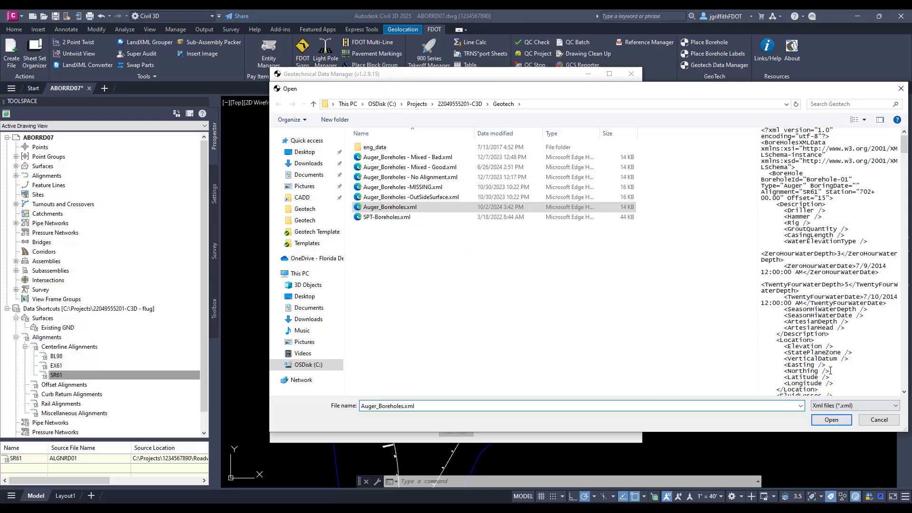
{"action": "left_click", "coordinate": [826, 420]}
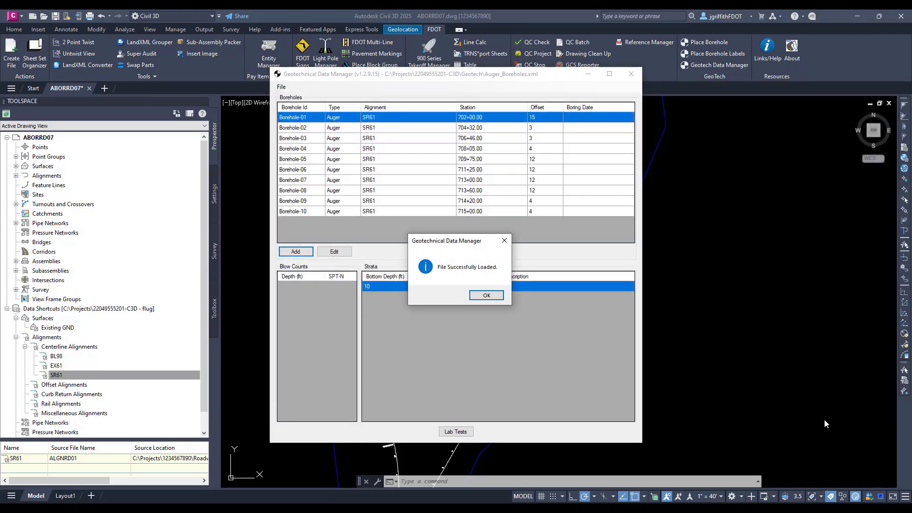
{"action": "left_click", "coordinate": [487, 295]}
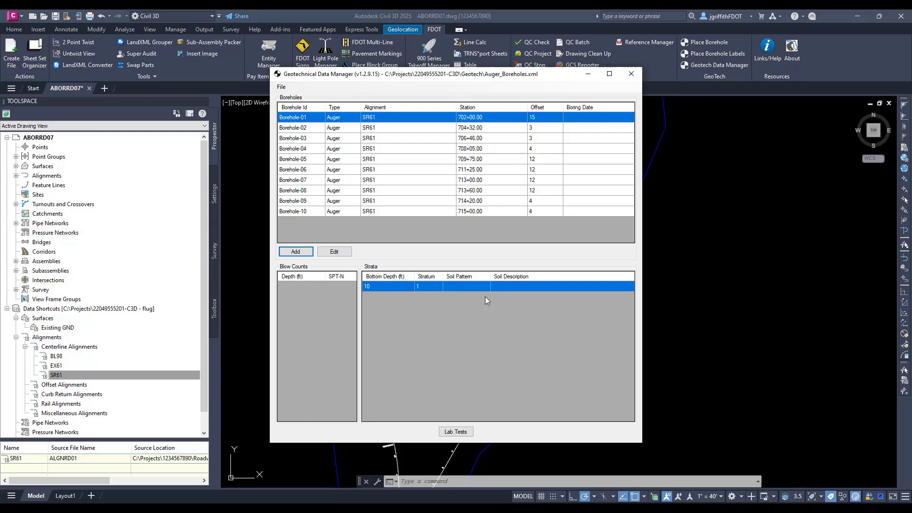
Review the strata of Borehole-02 through Borehole-07 and inspect the full record of Borehole-07 without changing it.
{"action": "left_click", "coordinate": [302, 128]}
{"action": "left_click", "coordinate": [305, 139]}
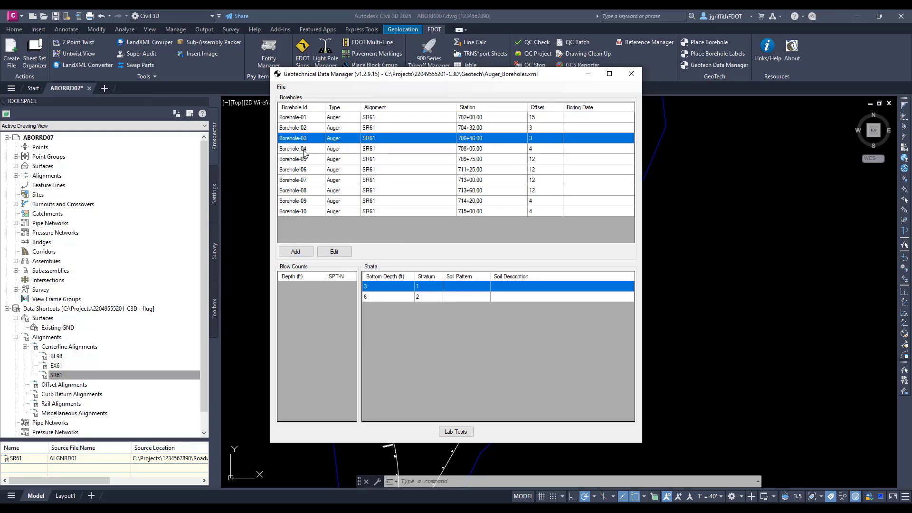
{"action": "left_click", "coordinate": [304, 151]}
{"action": "left_click", "coordinate": [304, 160]}
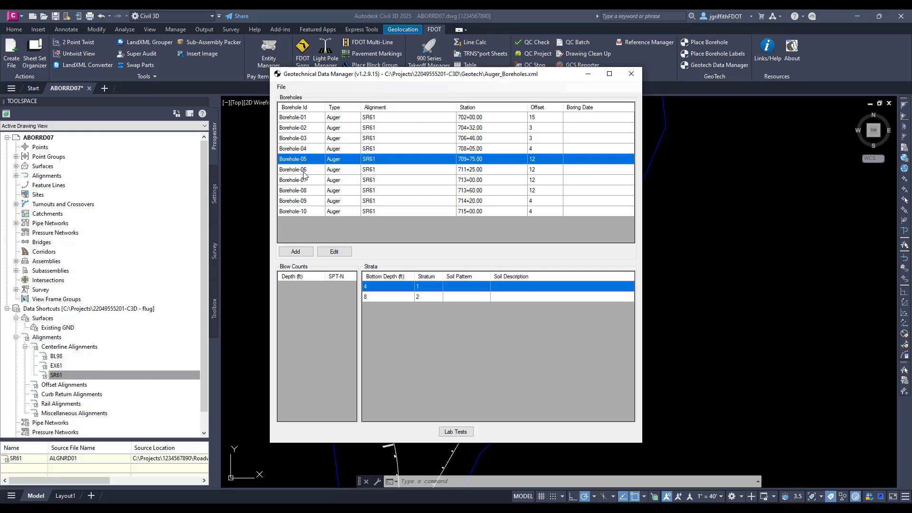
{"action": "left_click", "coordinate": [304, 172]}
{"action": "left_click", "coordinate": [305, 181]}
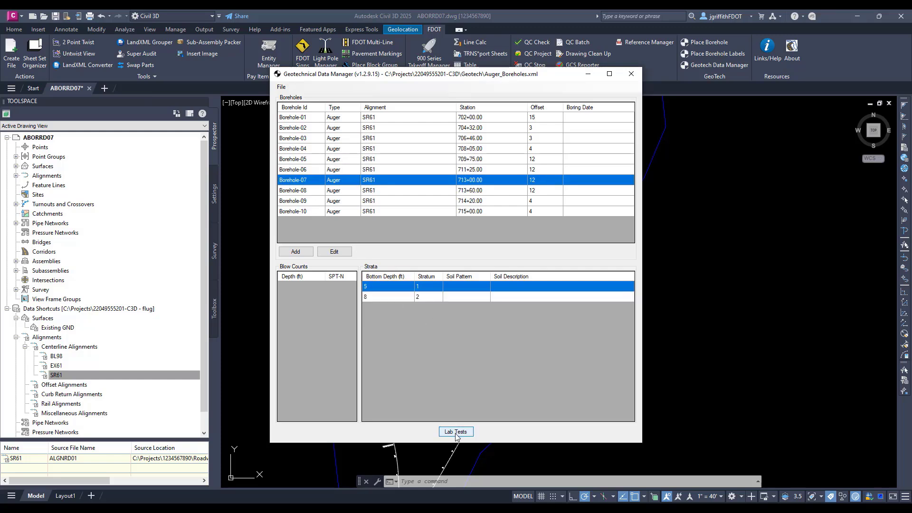
{"action": "left_click", "coordinate": [333, 252]}
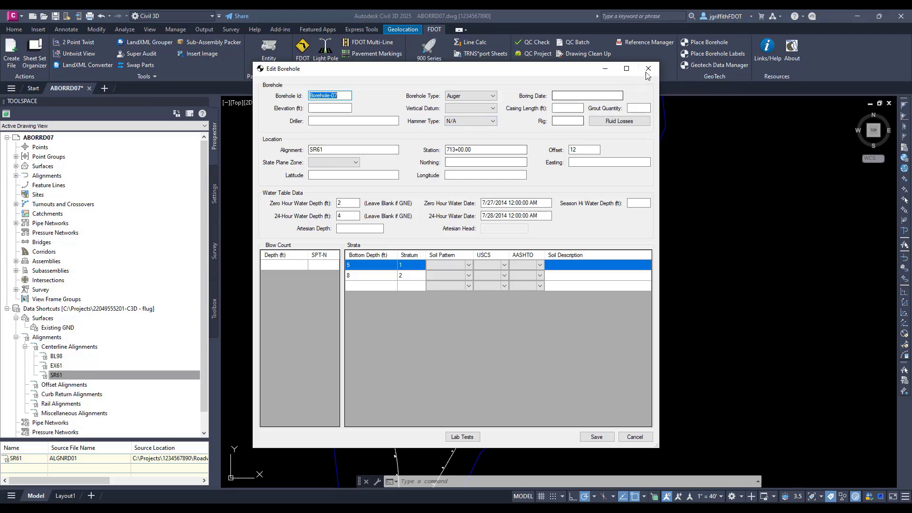
{"action": "left_click", "coordinate": [635, 437]}
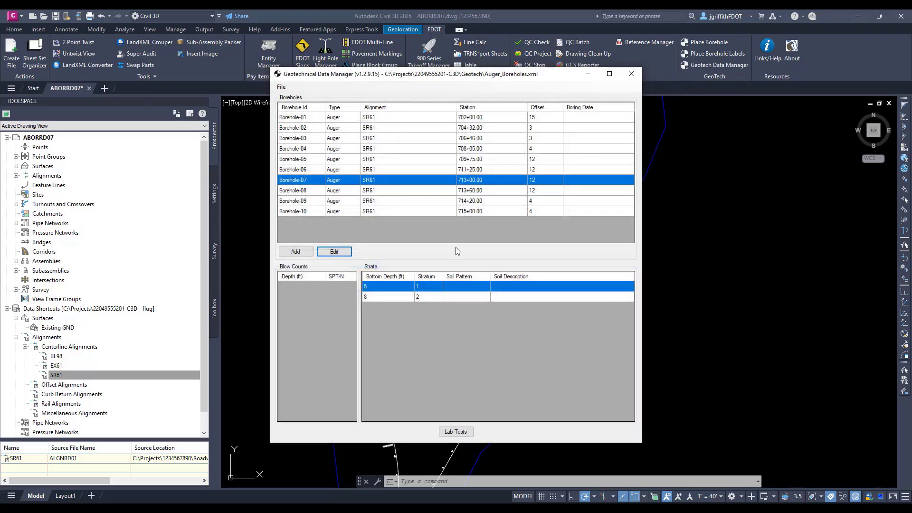
Add a borehole with ID 11 test, a blow count depth of 1 ft and a strata bottom depth of 1 ft.
{"action": "left_click", "coordinate": [300, 253]}
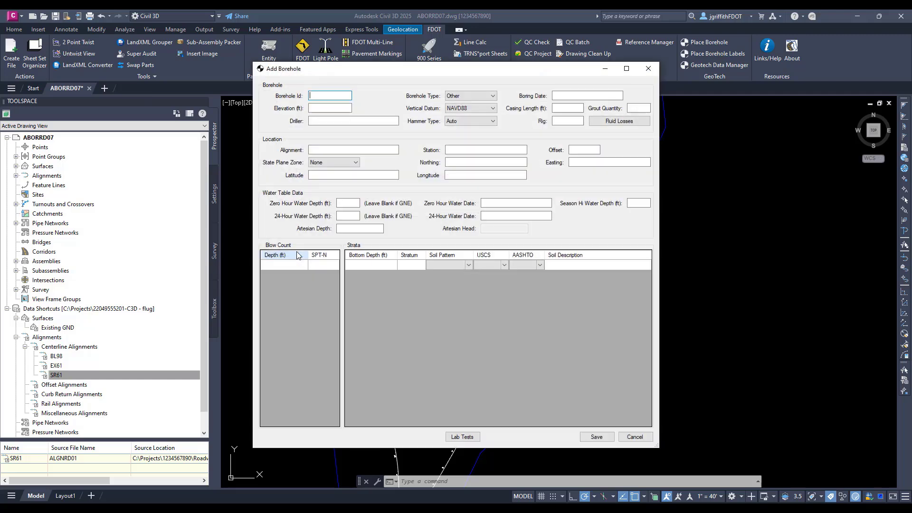
{"action": "type", "text": "1"}
{"action": "type", "text": "test"}
{"action": "left_click", "coordinate": [302, 265]}
{"action": "type", "text": "1"}
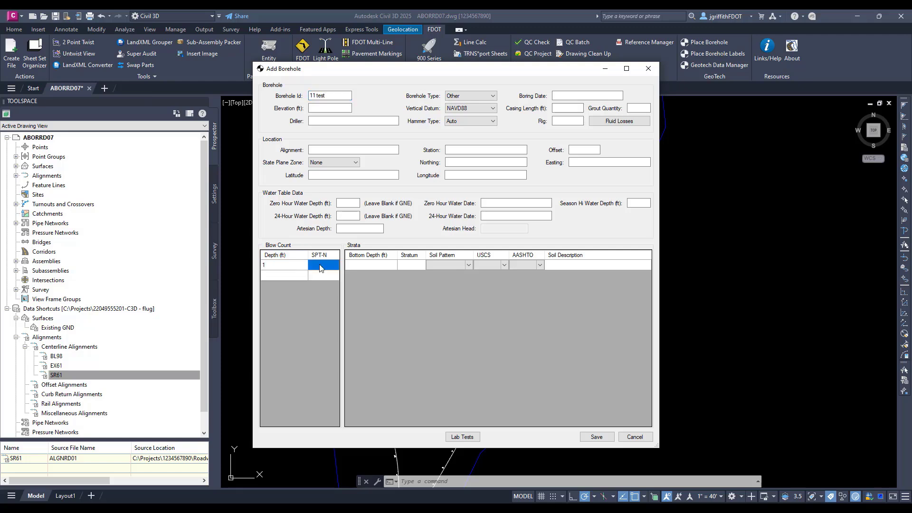
{"action": "left_click", "coordinate": [366, 264]}
{"action": "type", "text": "1"}
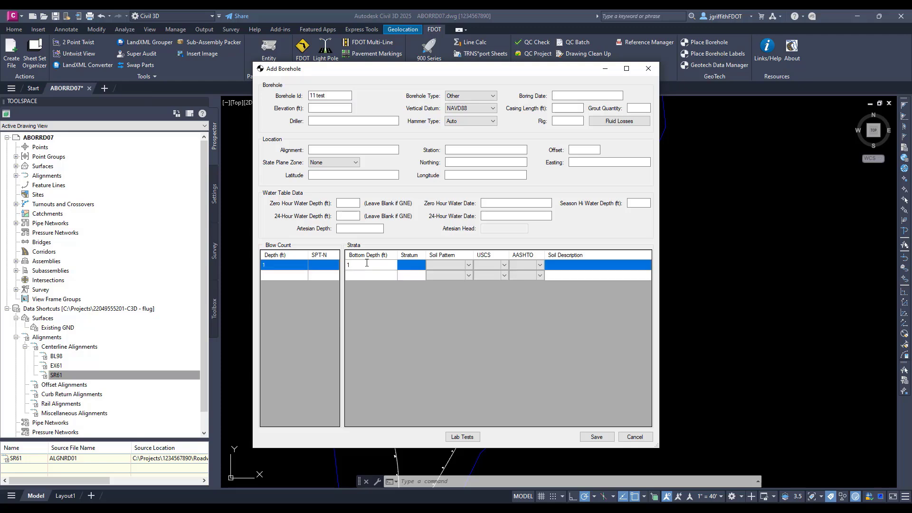
{"action": "left_click", "coordinate": [597, 436]}
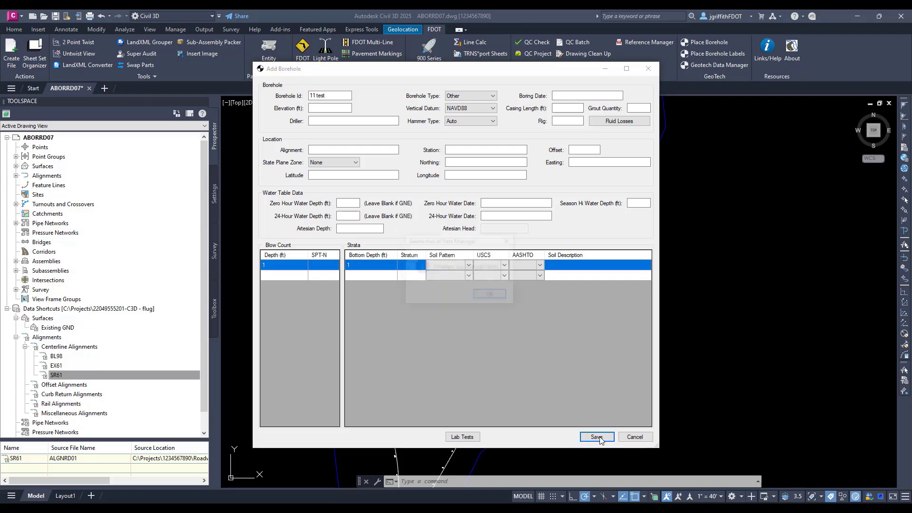
{"action": "left_click", "coordinate": [490, 295]}
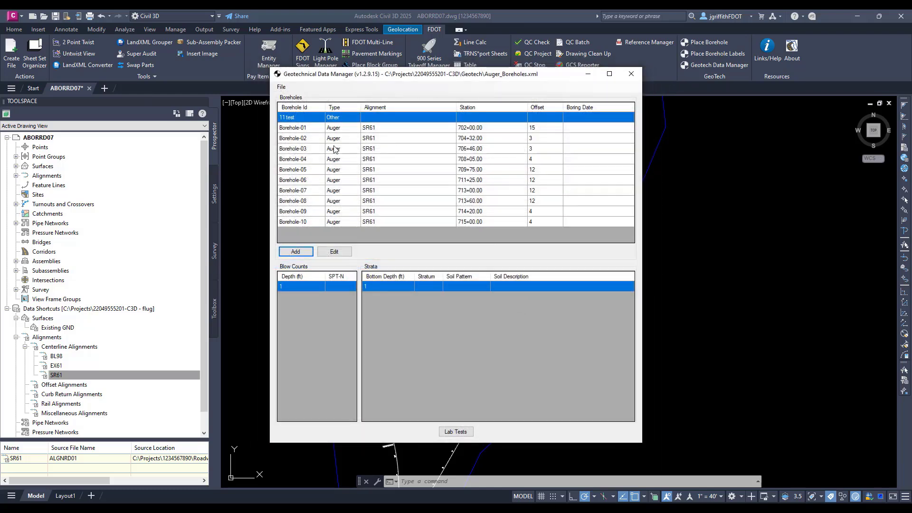
Examine the blow count and stratum fields and the soil pattern, USCS and AASHTO choices available when editing borehole 11 test.
{"action": "right_click", "coordinate": [301, 122]}
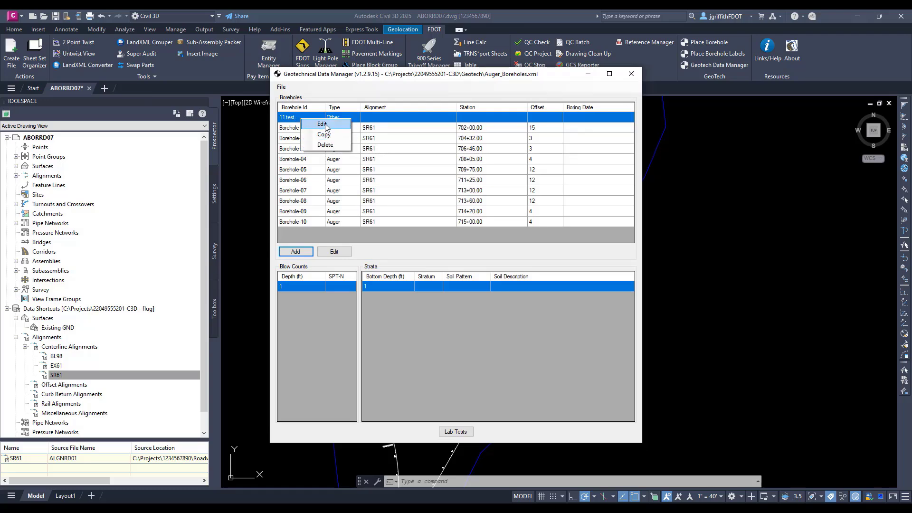
{"action": "left_click", "coordinate": [322, 124]}
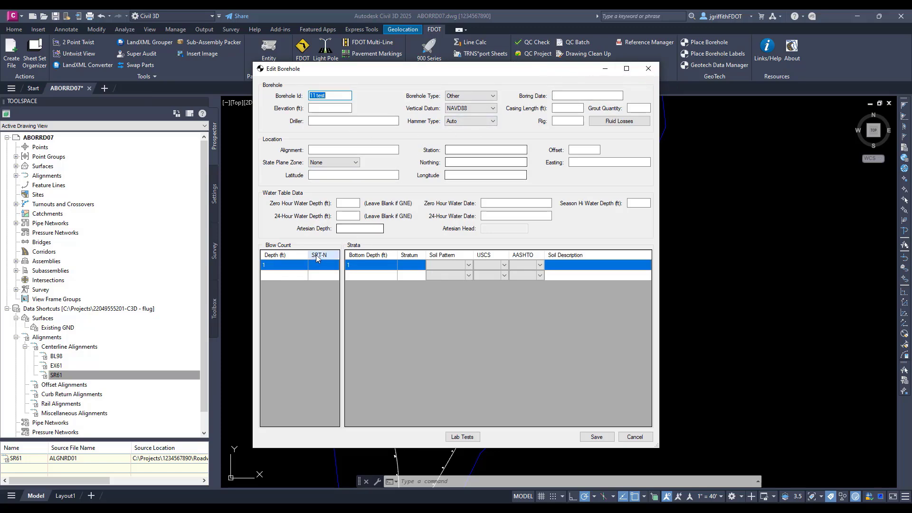
{"action": "left_click", "coordinate": [312, 269]}
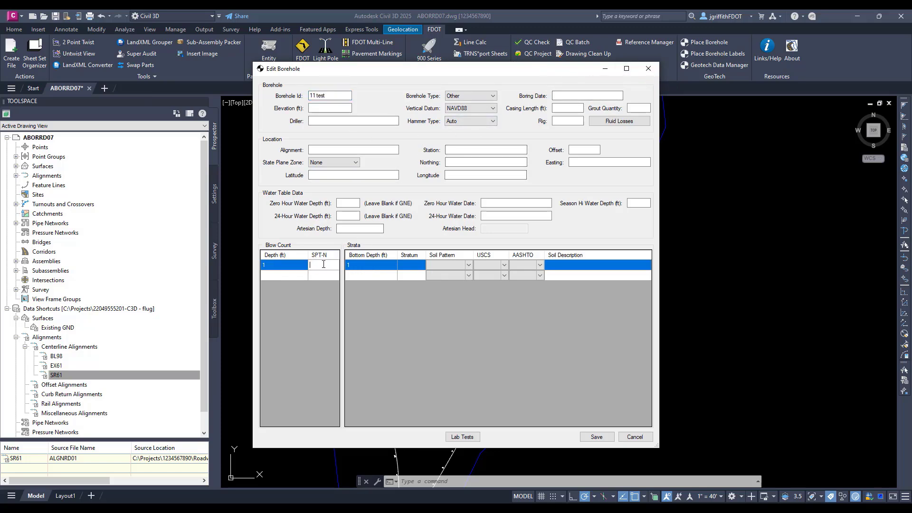
{"action": "left_click", "coordinate": [412, 265]}
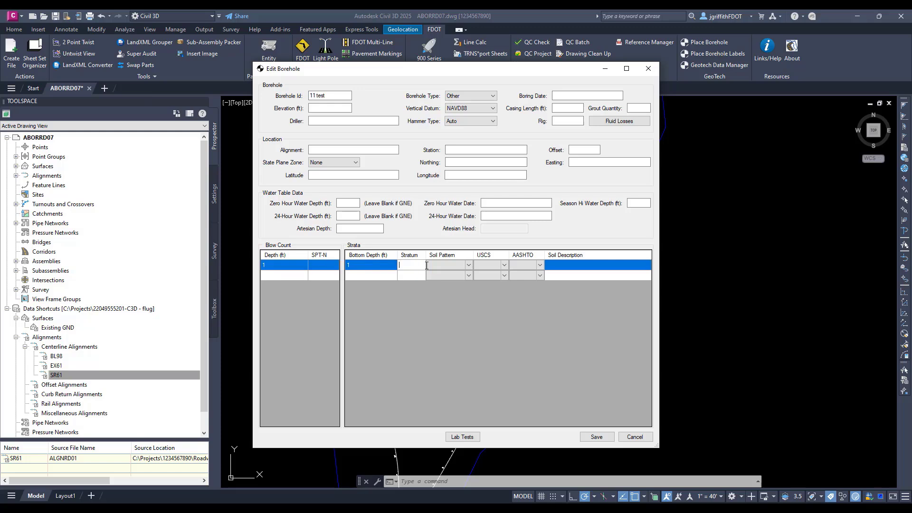
{"action": "left_click", "coordinate": [469, 266]}
{"action": "left_click", "coordinate": [469, 266]}
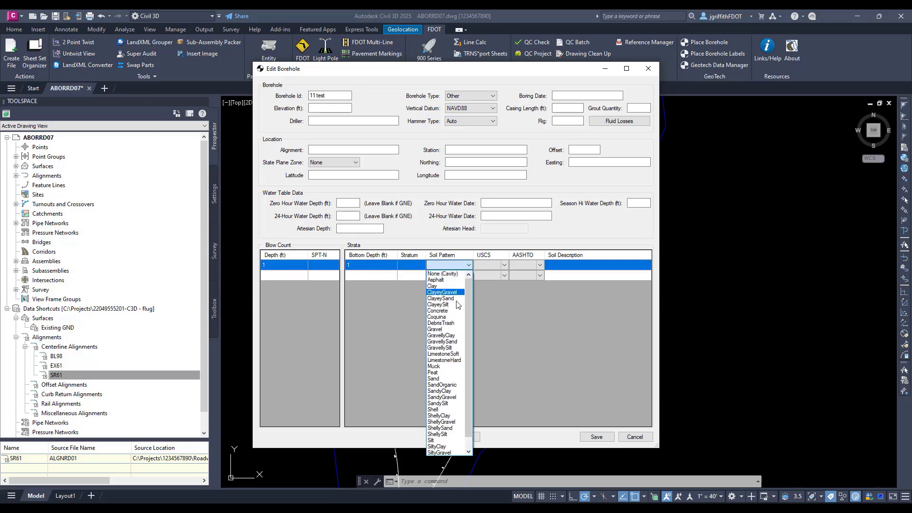
{"action": "scroll", "coordinate": [454, 323], "scroll_direction": "up", "scroll_amount": 3}
{"action": "left_click", "coordinate": [506, 265]}
{"action": "left_click", "coordinate": [505, 265]}
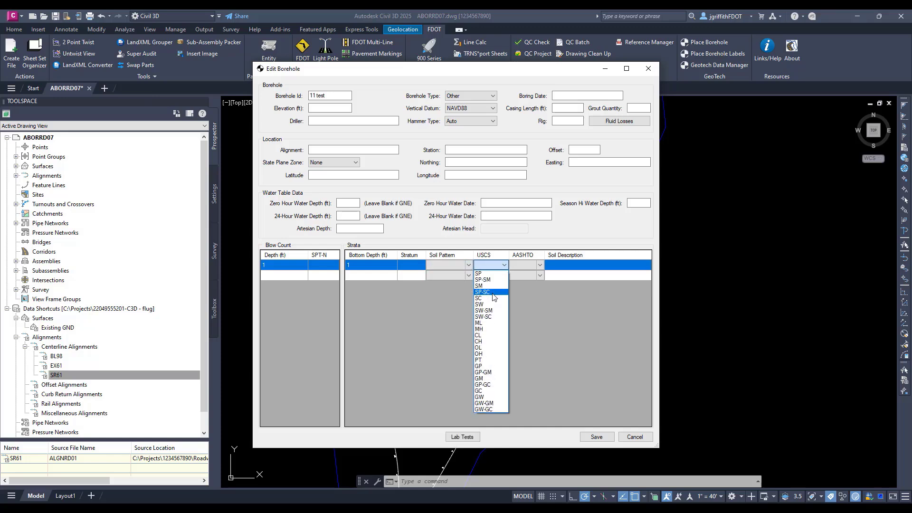
{"action": "left_click", "coordinate": [528, 265]}
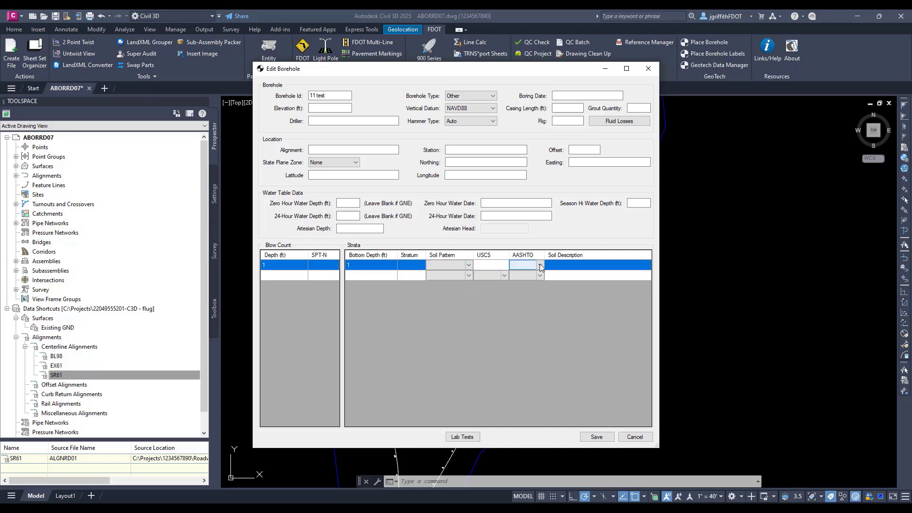
{"action": "left_click", "coordinate": [528, 265]}
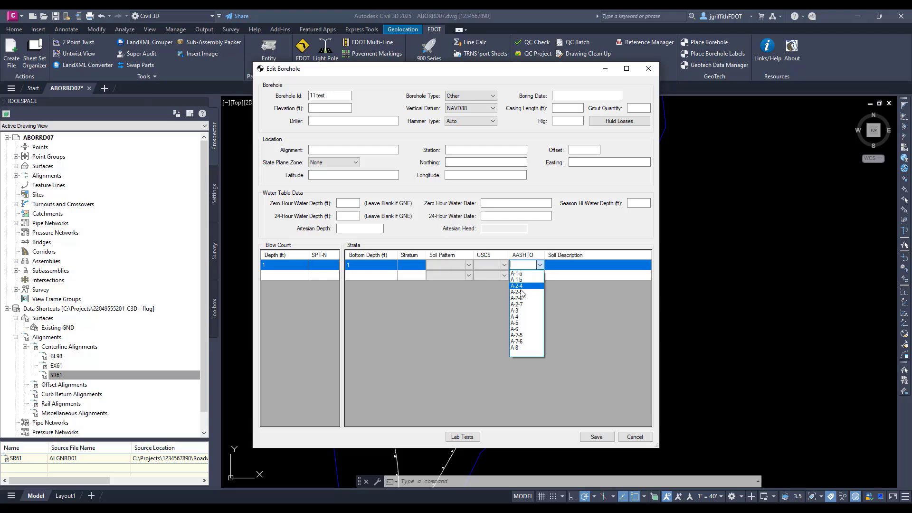
{"action": "left_click", "coordinate": [562, 301]}
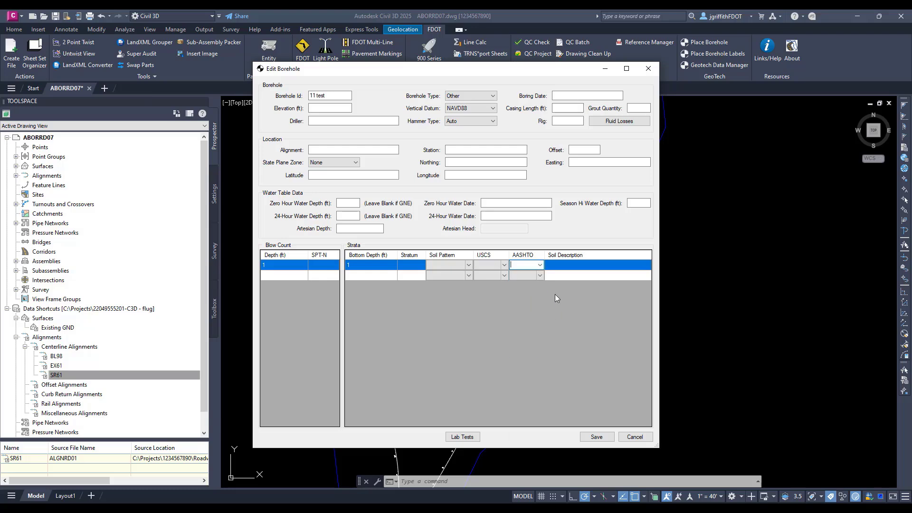
{"action": "left_click", "coordinate": [611, 437]}
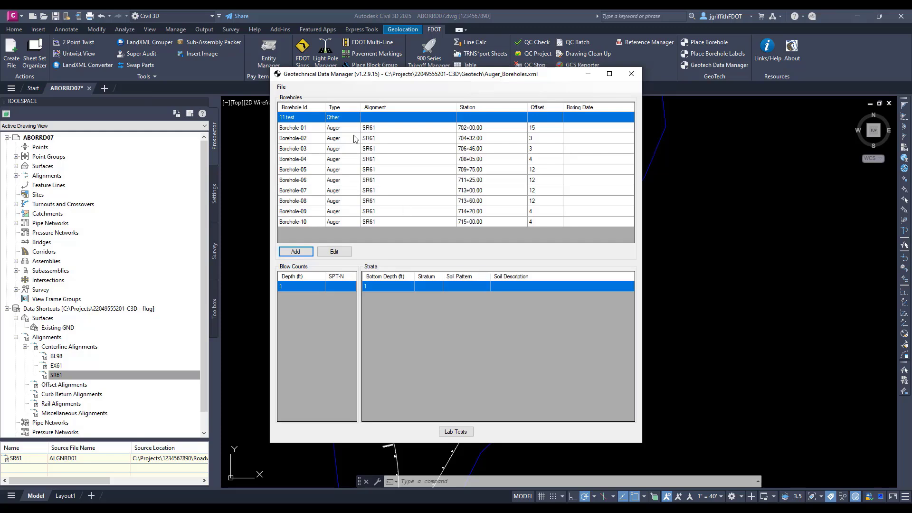
Make a copy of borehole 11 test and delete that copy from the borehole list.
{"action": "right_click", "coordinate": [298, 121]}
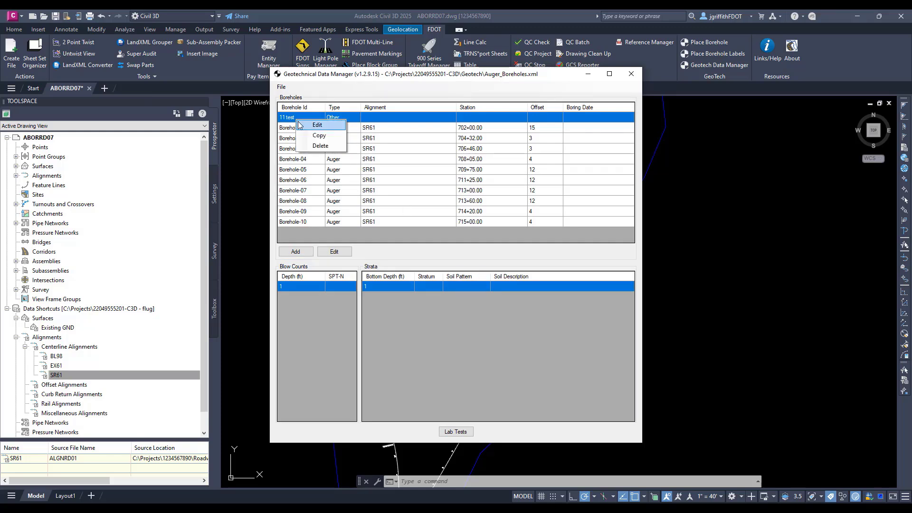
{"action": "left_click", "coordinate": [318, 136]}
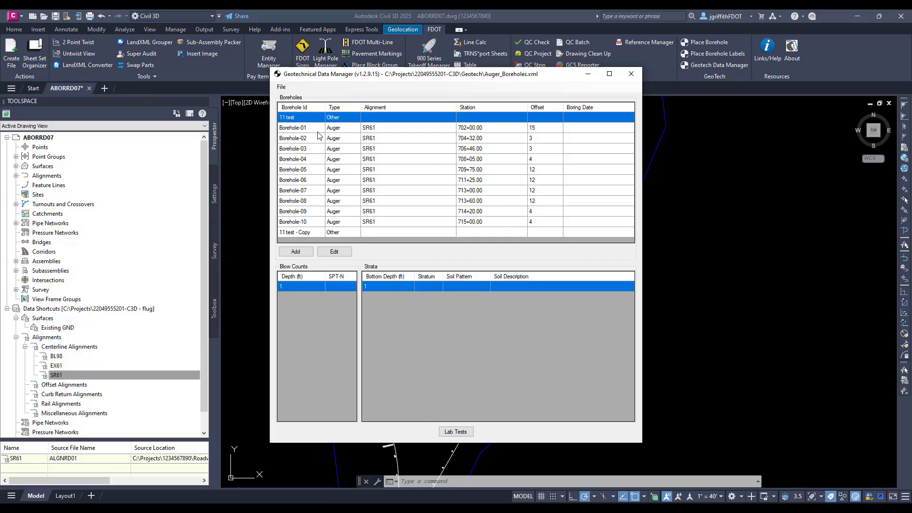
{"action": "left_click", "coordinate": [304, 232]}
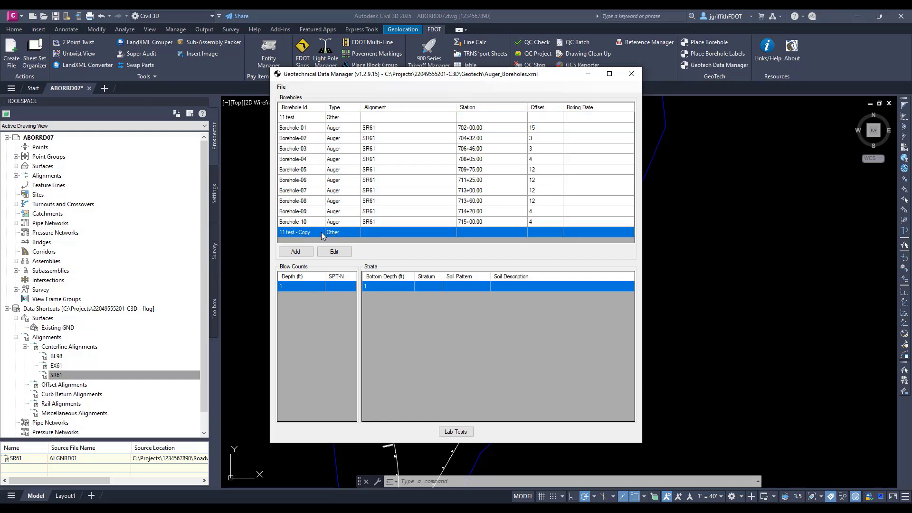
{"action": "right_click", "coordinate": [318, 235]}
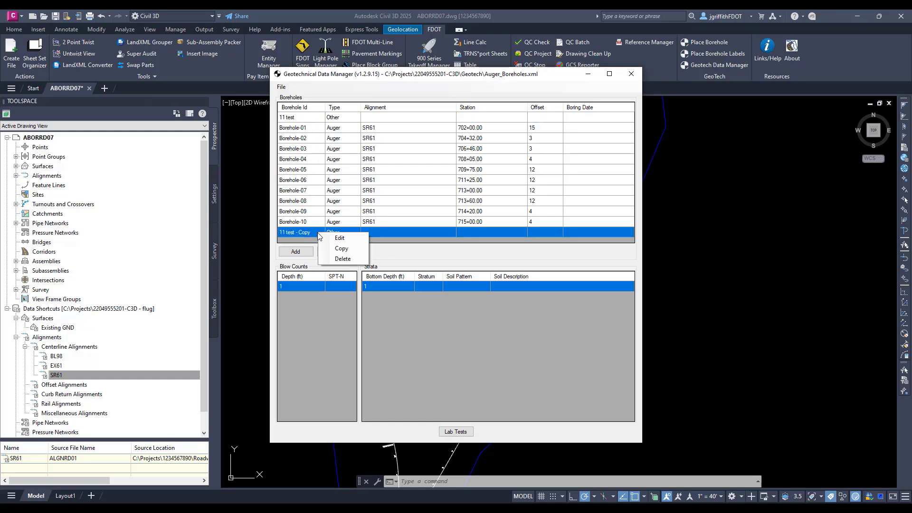
{"action": "left_click", "coordinate": [346, 258]}
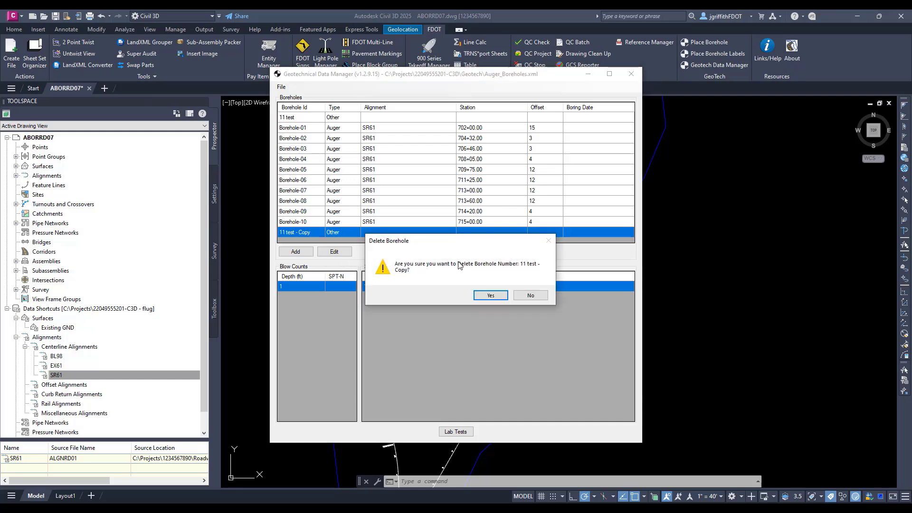
{"action": "left_click", "coordinate": [491, 296]}
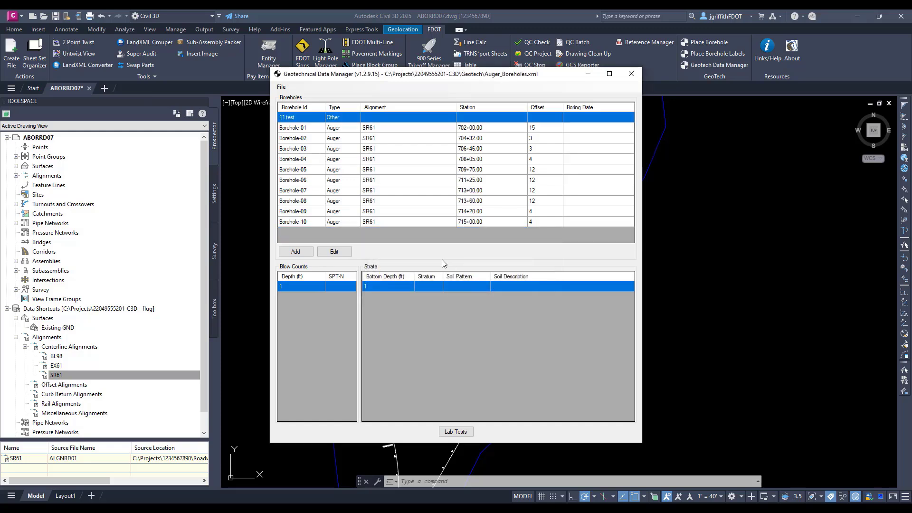
Delete borehole 11 test and close the Geotechnical Data Manager.
{"action": "right_click", "coordinate": [300, 121]}
{"action": "left_click", "coordinate": [318, 144]}
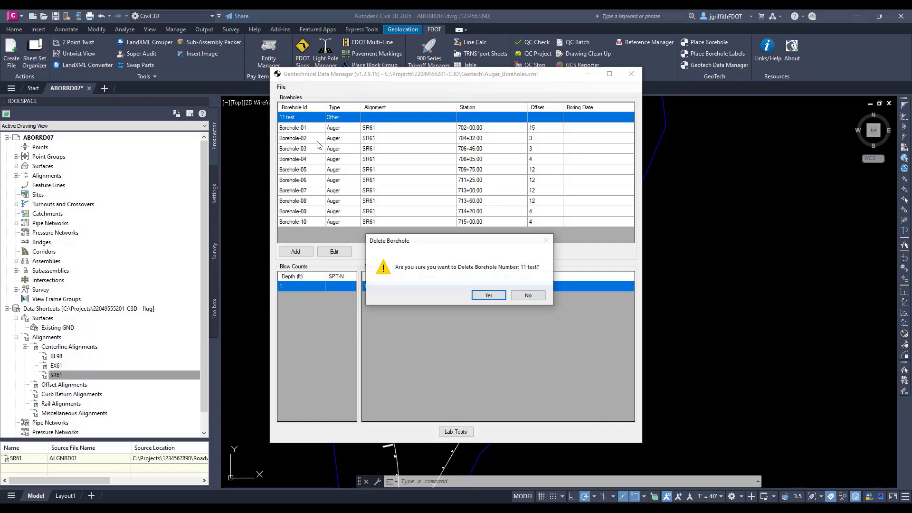
{"action": "left_click", "coordinate": [488, 295]}
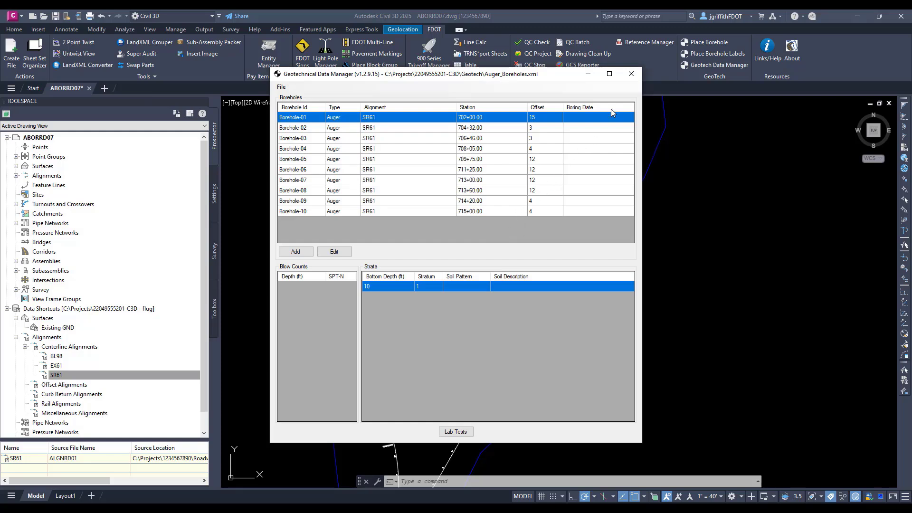
{"action": "left_click", "coordinate": [630, 74]}
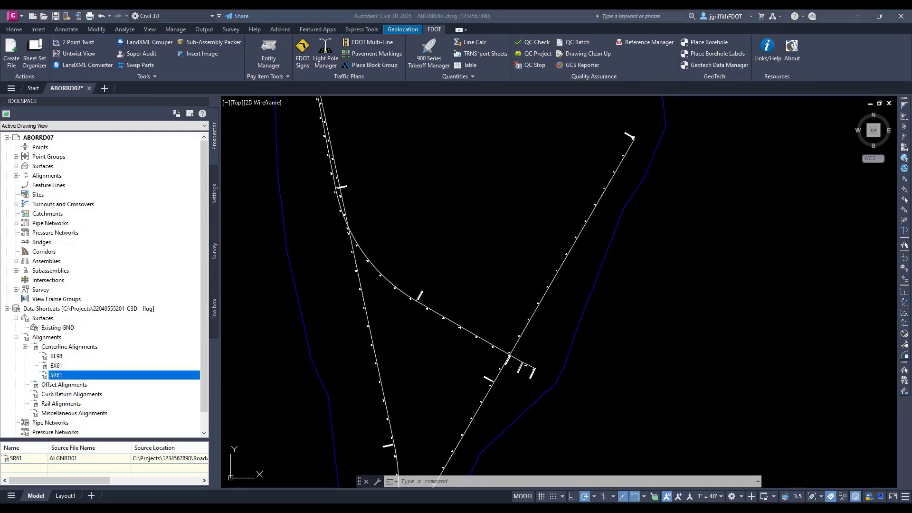
Switch to GeotechDataSheetTemplate.xlsx in Excel and examine the columns of its Boreholes, Materials, BlowCounts, FluidLosses, SampleData, CoreData and Undisturbed sheets.
{"action": "left_click_drag", "start_coordinate": [911, 109], "coordinate": [351, 1]}
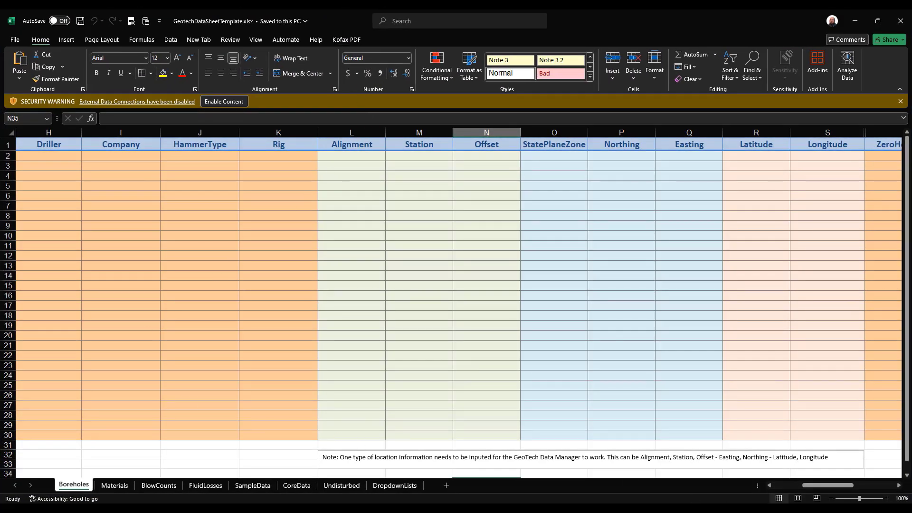
{"action": "left_click_drag", "start_coordinate": [815, 487], "coordinate": [753, 489]}
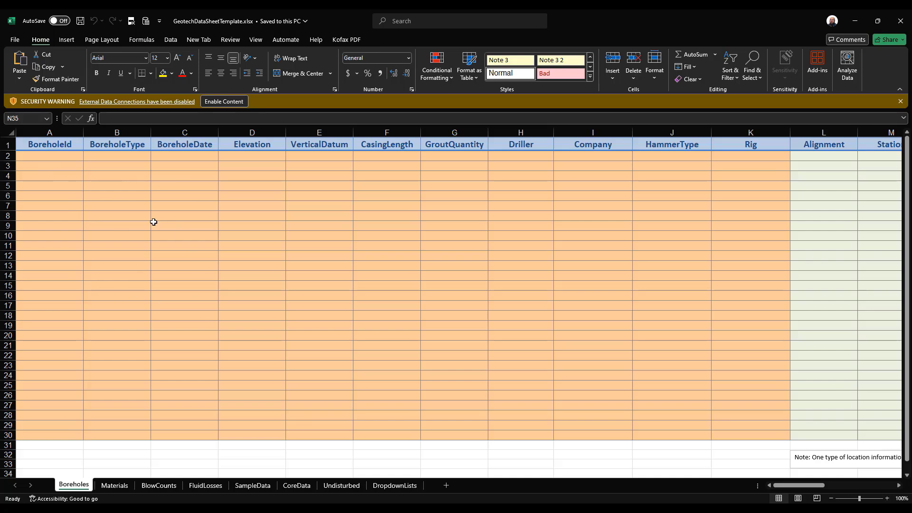
{"action": "left_click", "coordinate": [116, 485]}
{"action": "left_click", "coordinate": [157, 485]}
{"action": "left_click", "coordinate": [201, 486]}
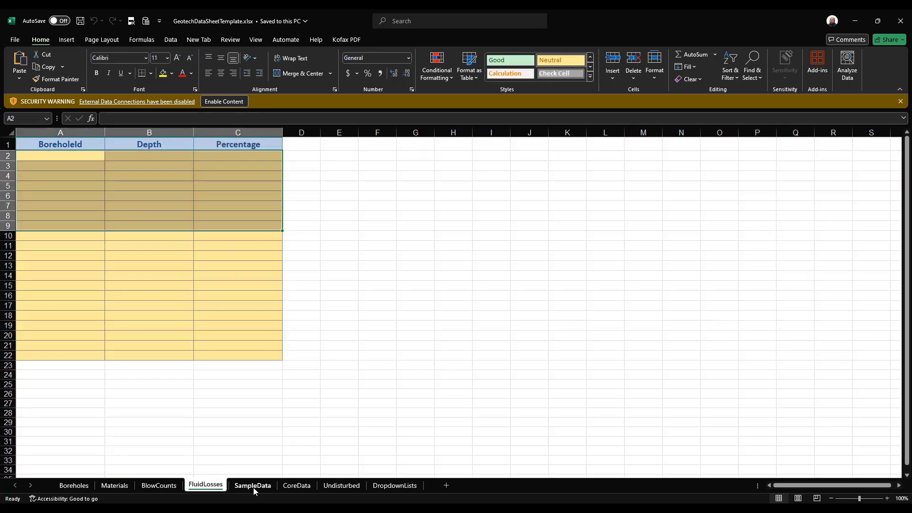
{"action": "left_click", "coordinate": [253, 486]}
{"action": "left_click", "coordinate": [296, 485]}
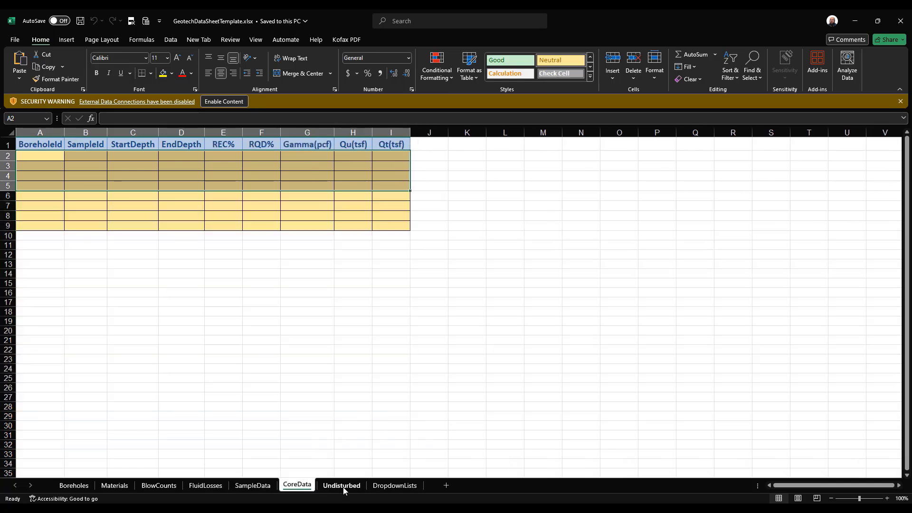
{"action": "left_click", "coordinate": [342, 486]}
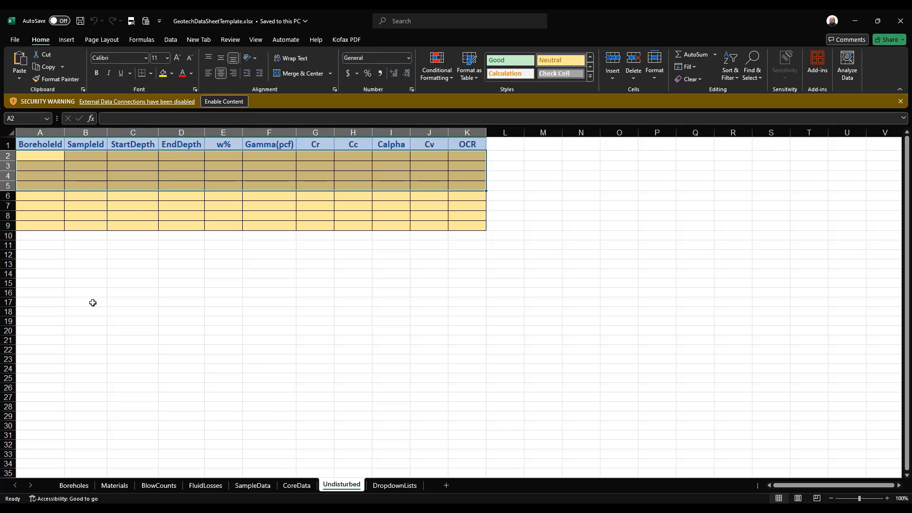
Fill in the first data row of the Boreholes sheet with borehole ID Test 1111 and borehole type Auger.
{"action": "left_click", "coordinate": [74, 485]}
{"action": "left_click", "coordinate": [67, 156]}
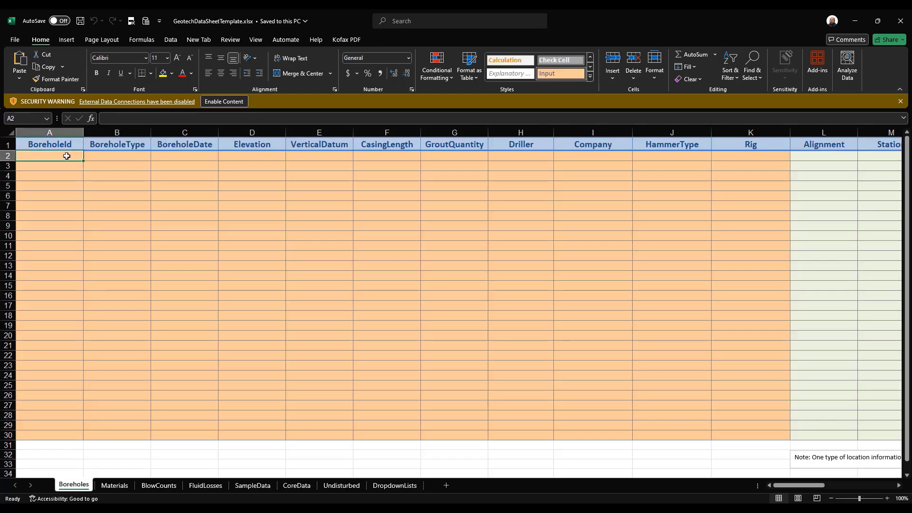
{"action": "type", "text": "Te"}
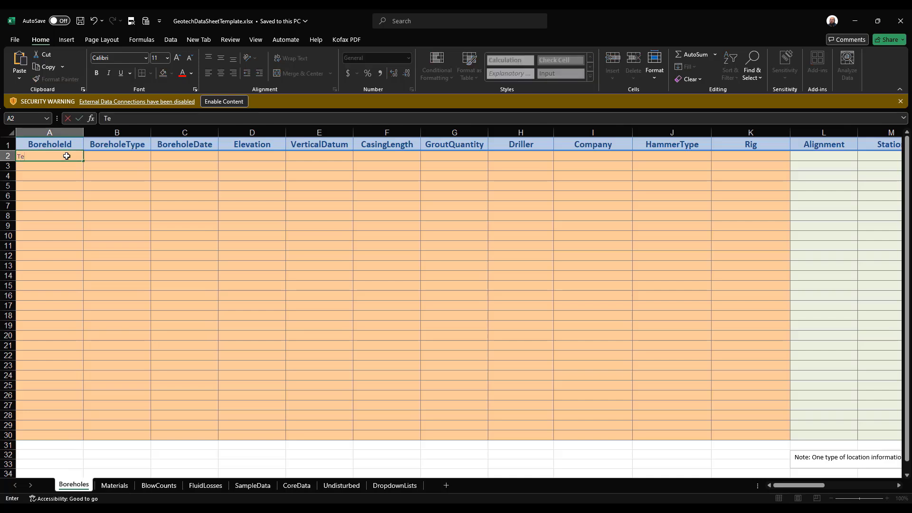
{"action": "key", "text": "BackSpace"}
{"action": "left_click", "coordinate": [135, 154]}
{"action": "left_click", "coordinate": [154, 156]}
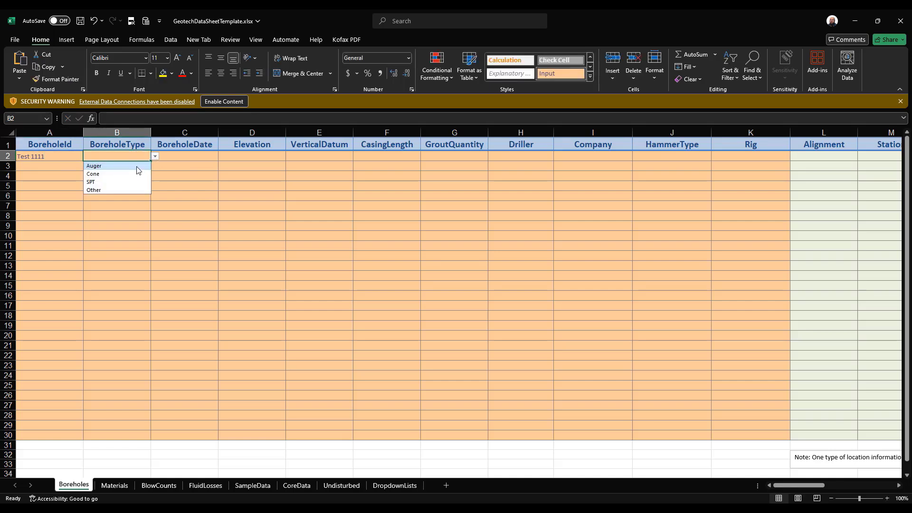
{"action": "left_click", "coordinate": [137, 166]}
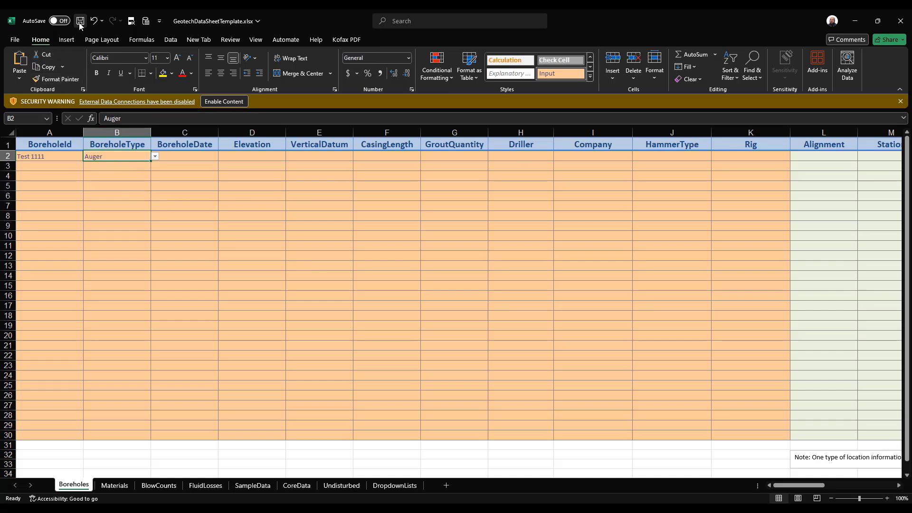
{"action": "left_click", "coordinate": [15, 40]}
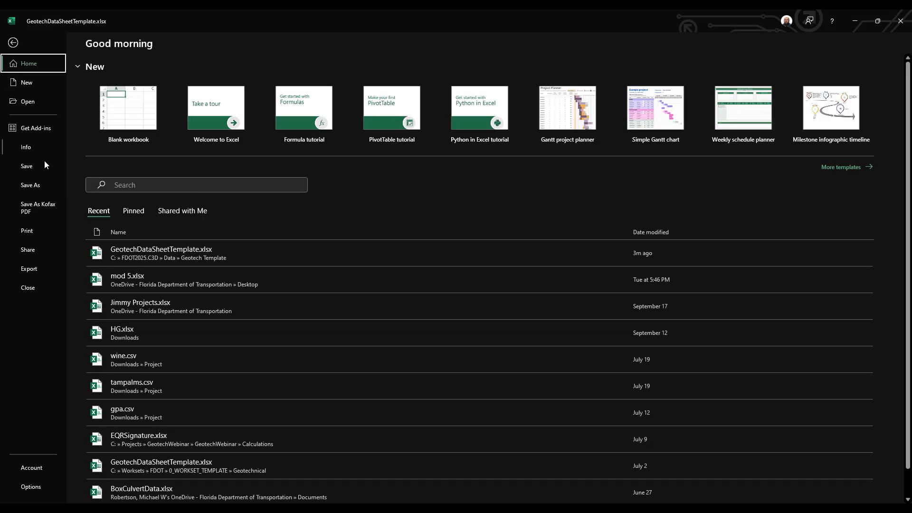
{"action": "left_click", "coordinate": [33, 185]}
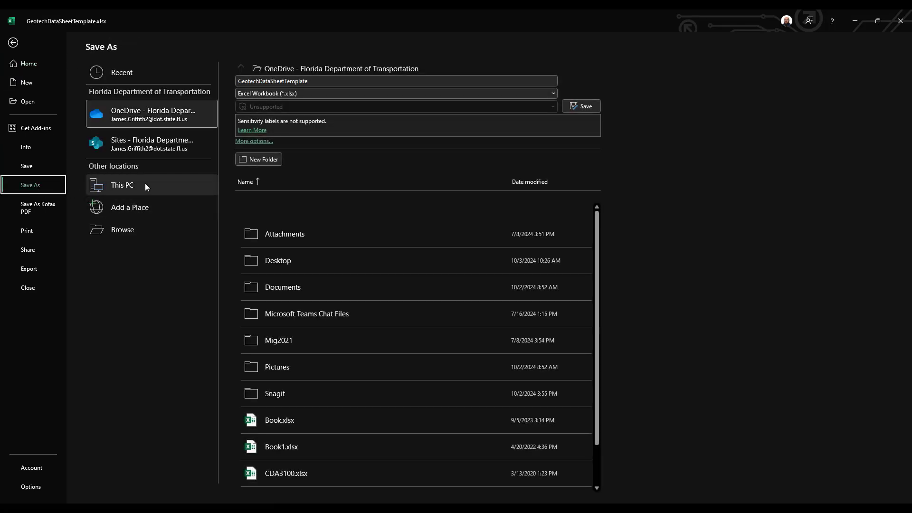
{"action": "left_click", "coordinate": [145, 184]}
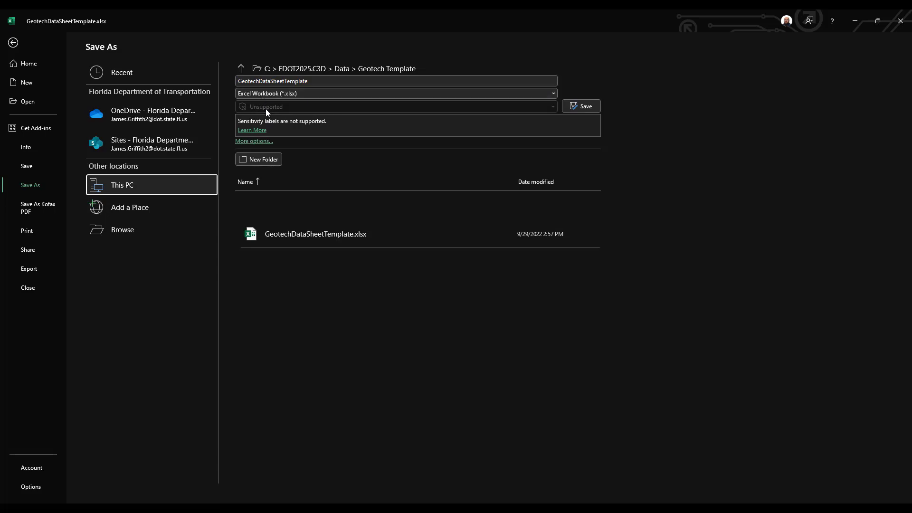
{"action": "left_click", "coordinate": [116, 229]}
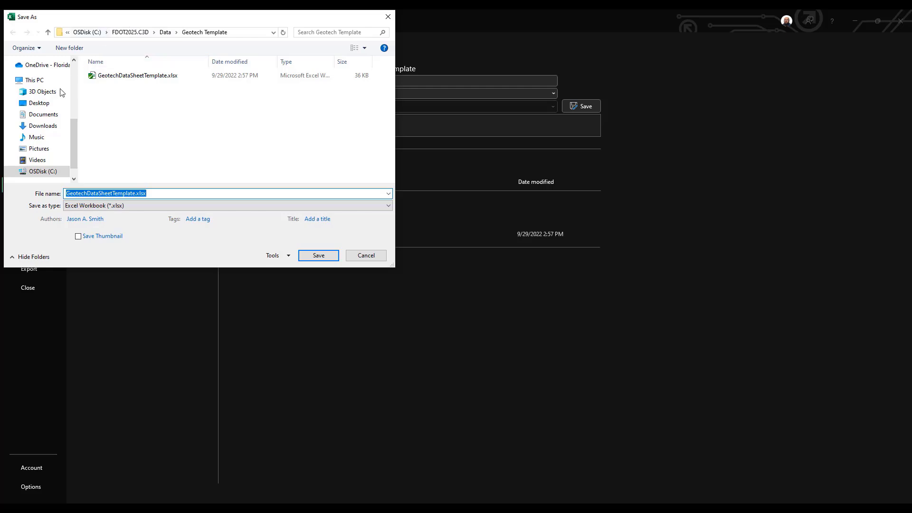
{"action": "scroll", "coordinate": [53, 142], "scroll_direction": "down", "scroll_amount": 1}
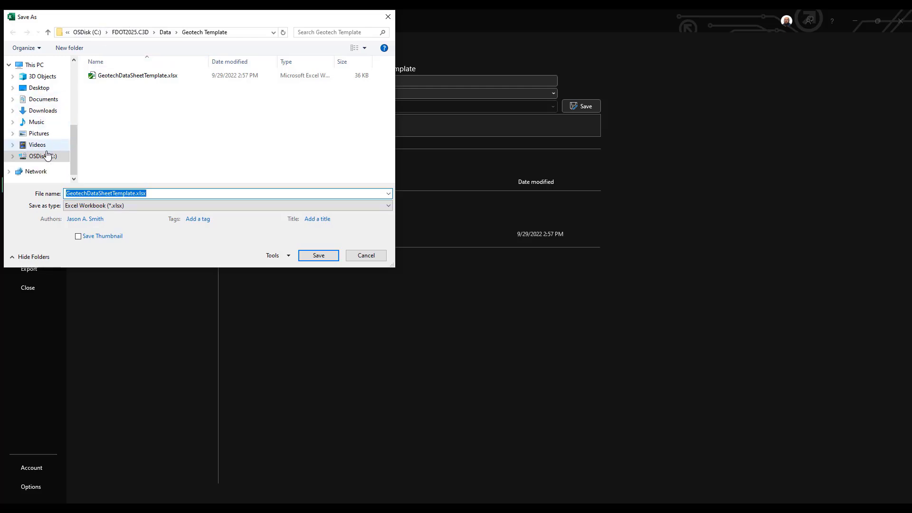
{"action": "left_click", "coordinate": [45, 158]}
{"action": "scroll", "coordinate": [142, 146], "scroll_direction": "down", "scroll_amount": 5}
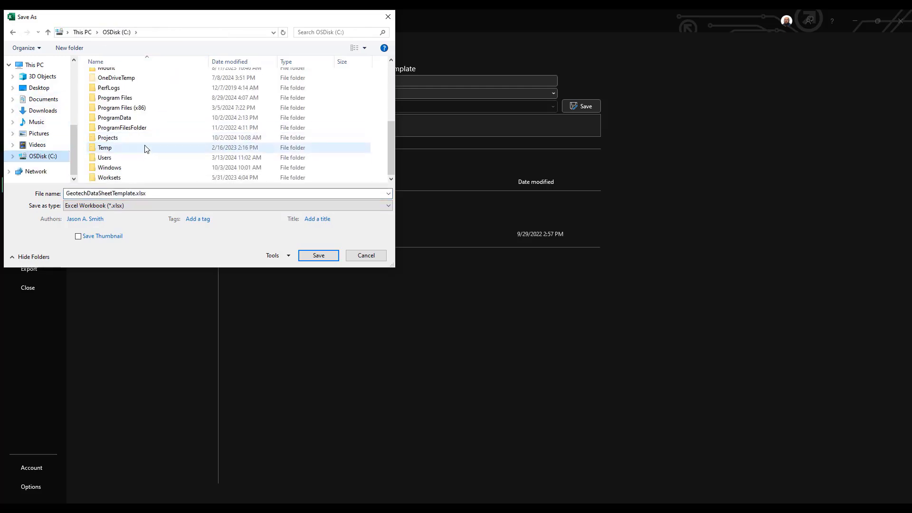
{"action": "double_click", "coordinate": [135, 141]}
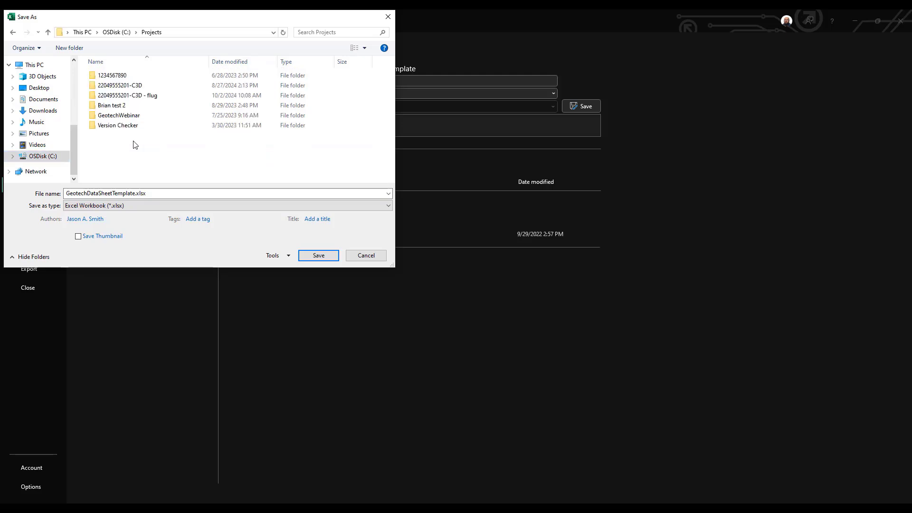
{"action": "double_click", "coordinate": [144, 96]}
{"action": "scroll", "coordinate": [133, 147], "scroll_direction": "down", "scroll_amount": 3}
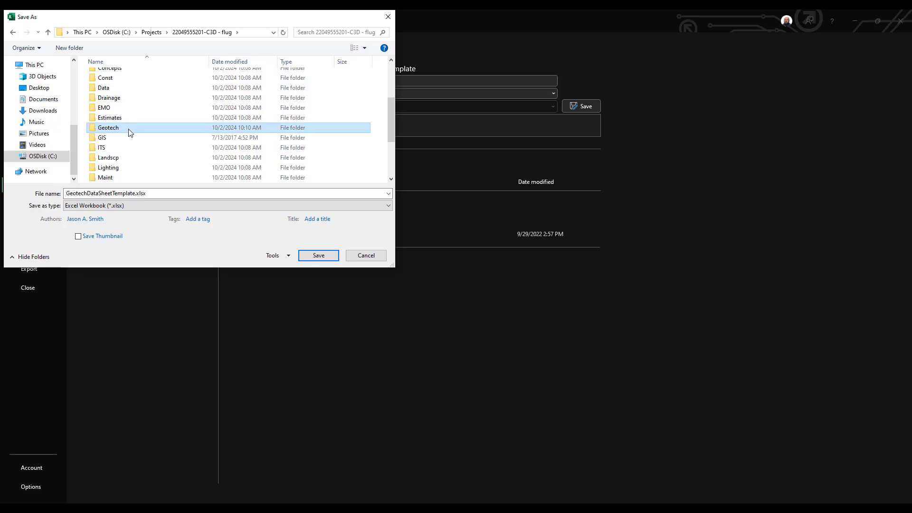
{"action": "double_click", "coordinate": [129, 129]}
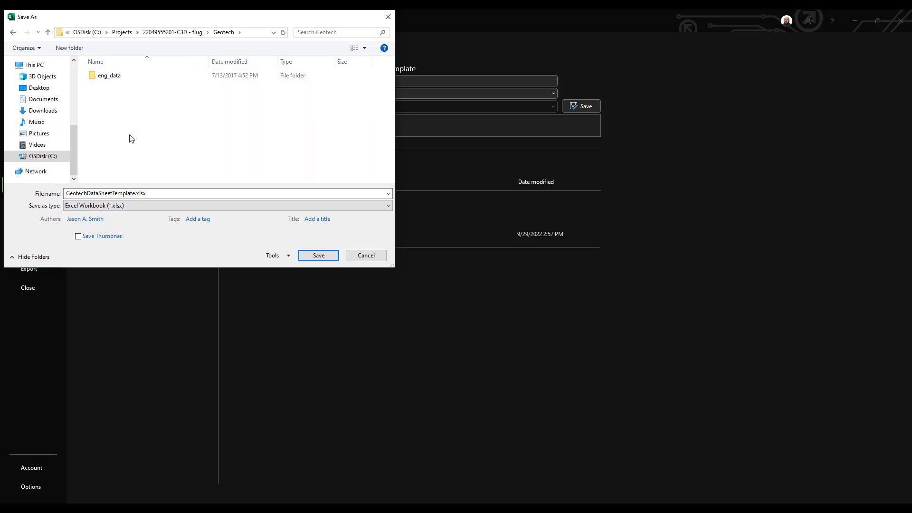
{"action": "left_click", "coordinate": [317, 256]}
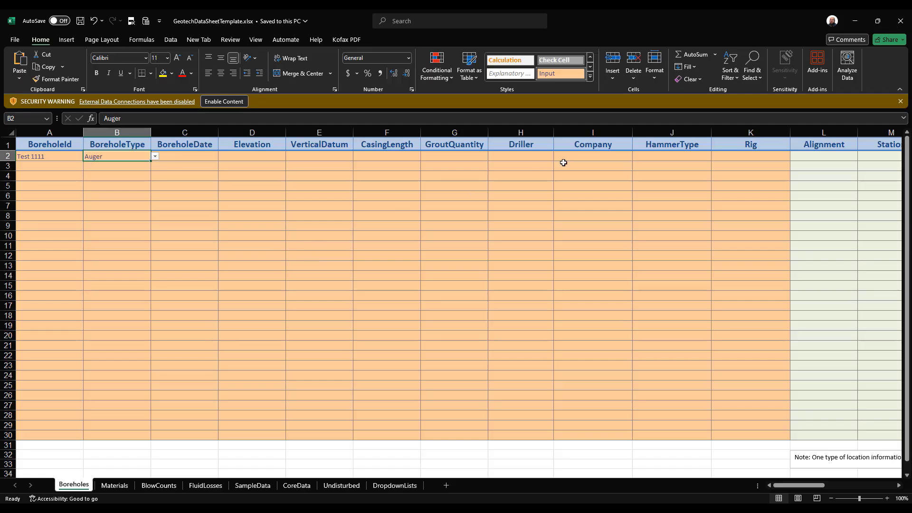
Close the Excel workbook and open the Geotechnical Data Manager from Civil 3D.
{"action": "left_click", "coordinate": [899, 21]}
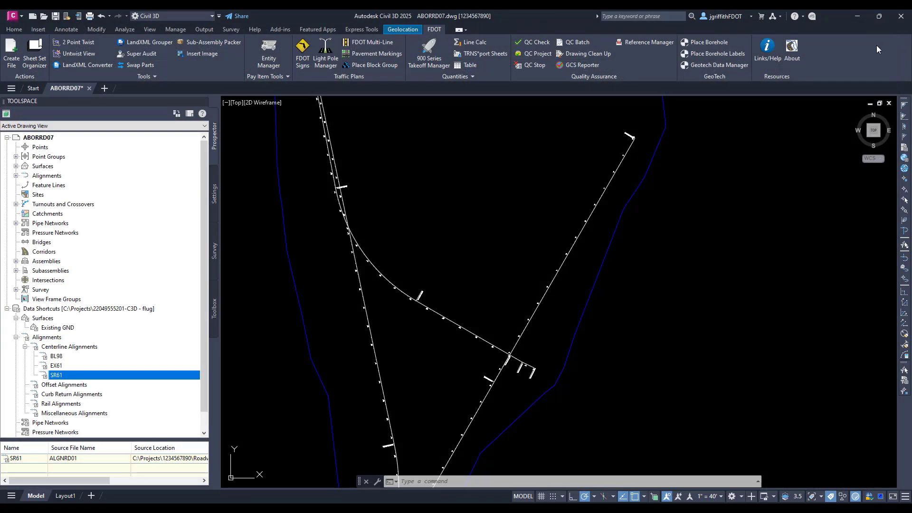
{"action": "left_click", "coordinate": [703, 65]}
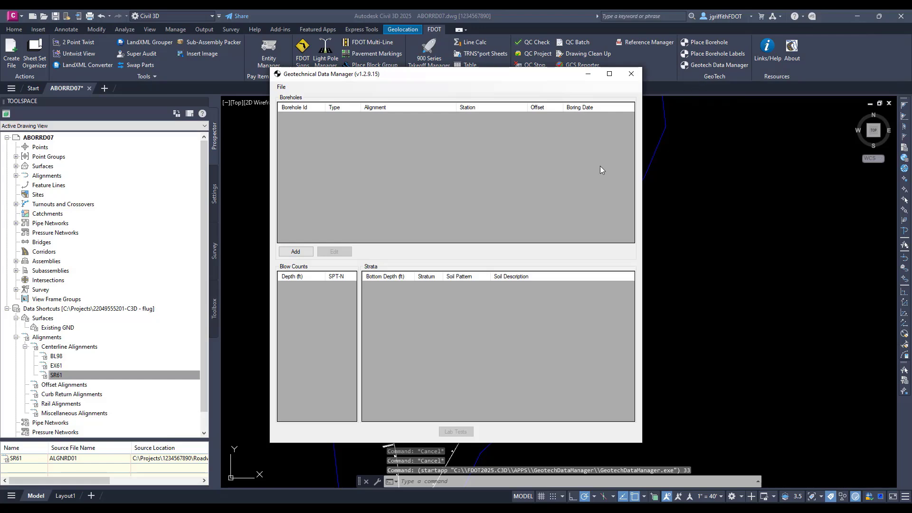
{"action": "left_click", "coordinate": [281, 87]}
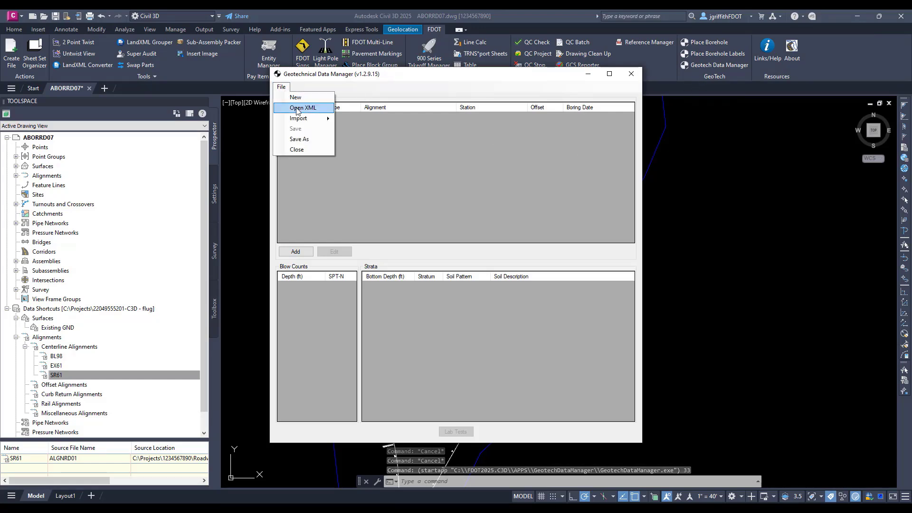
{"action": "mouse_move", "coordinate": [318, 117]}
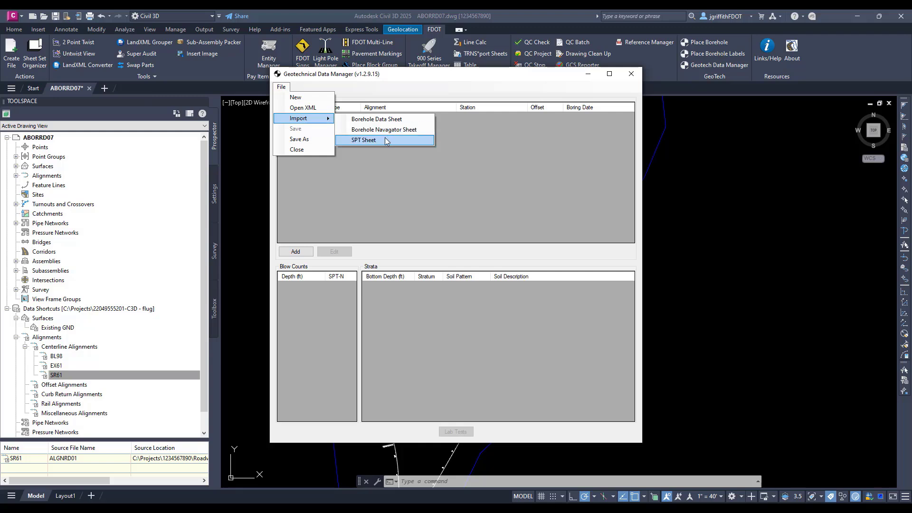
{"action": "left_click", "coordinate": [385, 119]}
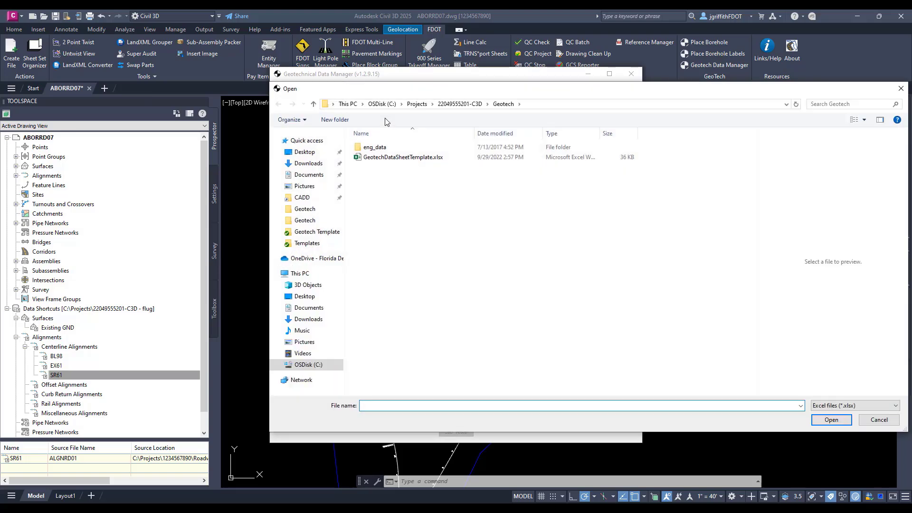
{"action": "left_click", "coordinate": [399, 158]}
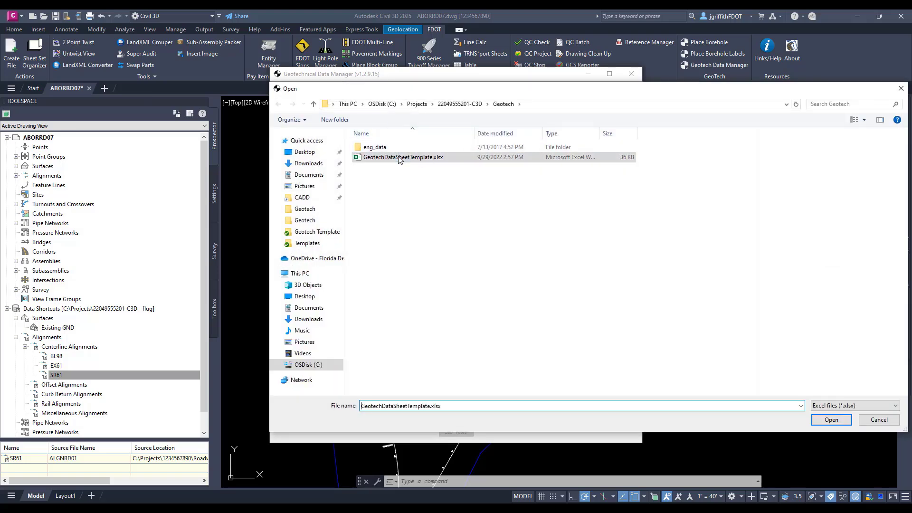
{"action": "left_click", "coordinate": [831, 419]}
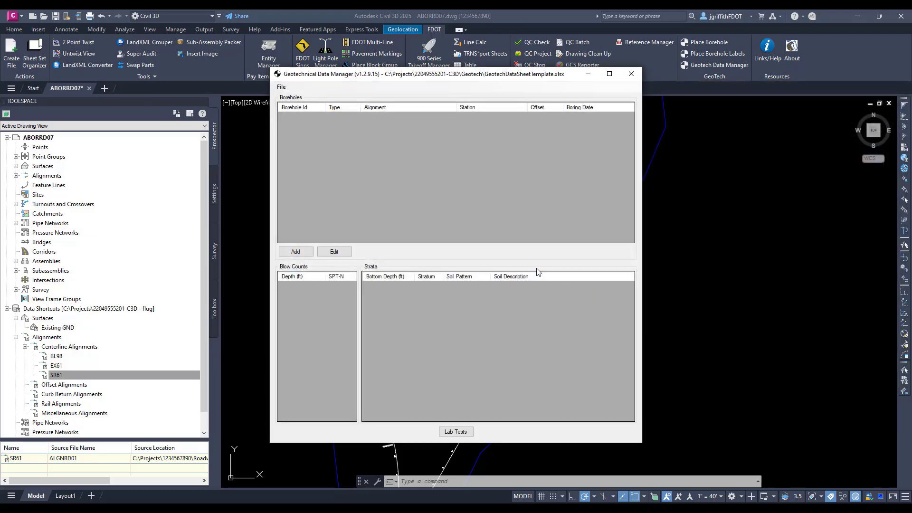
{"action": "left_click", "coordinate": [281, 87]}
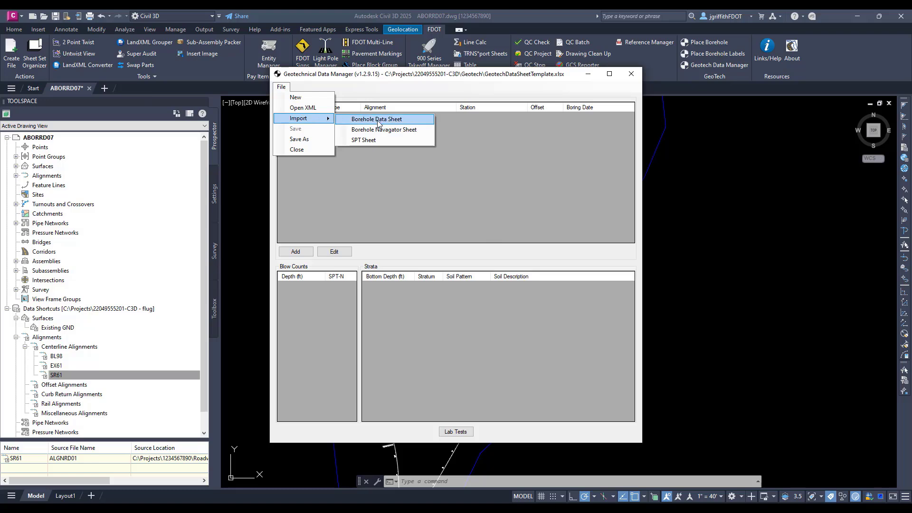
{"action": "left_click", "coordinate": [379, 120]}
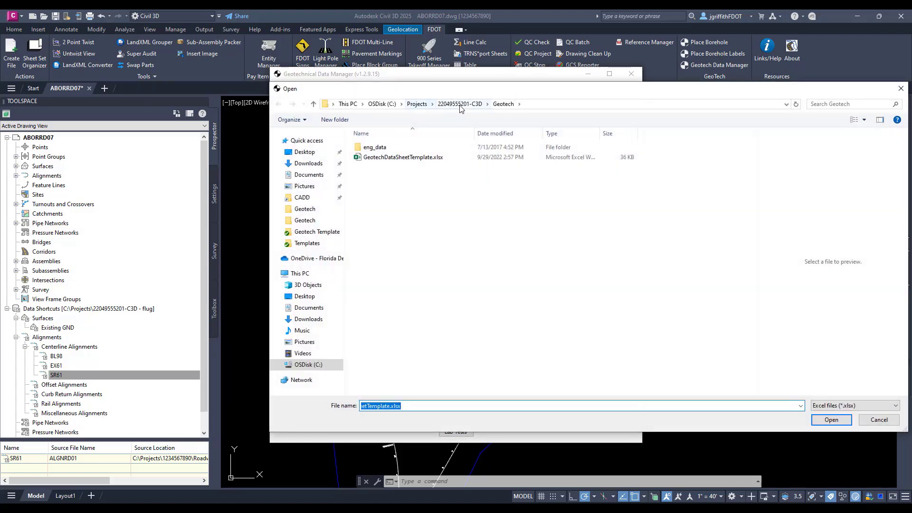
{"action": "left_click", "coordinate": [418, 104]}
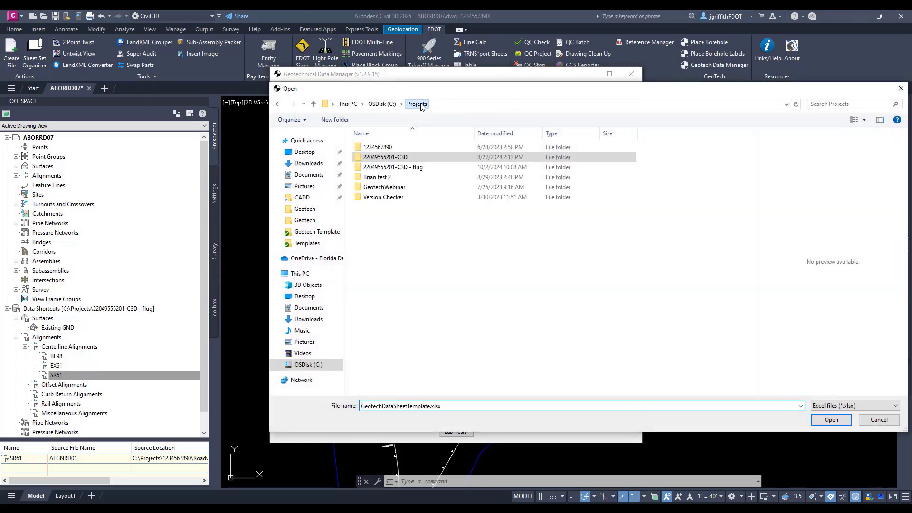
{"action": "double_click", "coordinate": [401, 168]}
{"action": "scroll", "coordinate": [406, 275], "scroll_direction": "down", "scroll_amount": 1}
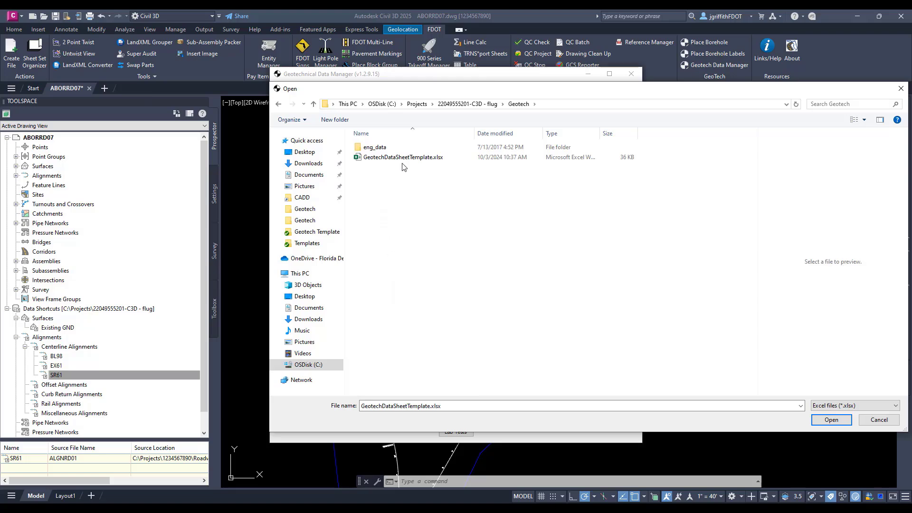
{"action": "left_click", "coordinate": [402, 159]}
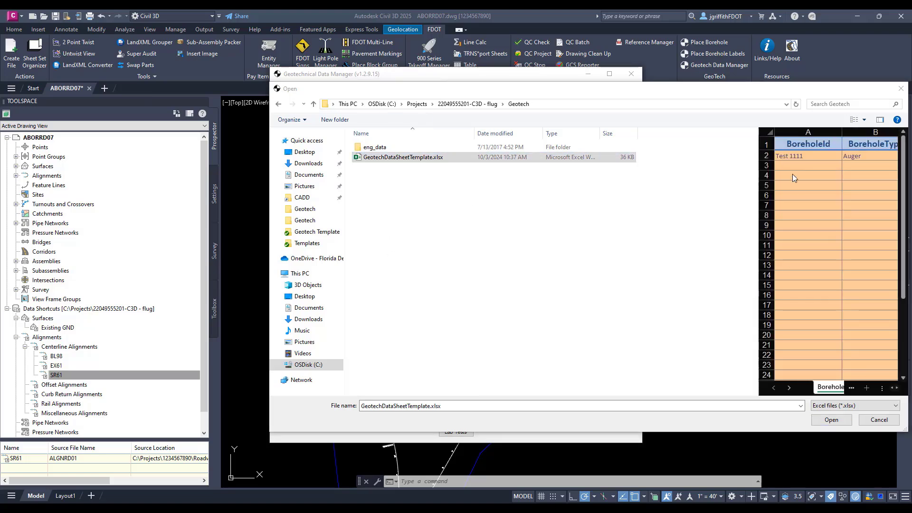
{"action": "left_click", "coordinate": [829, 420]}
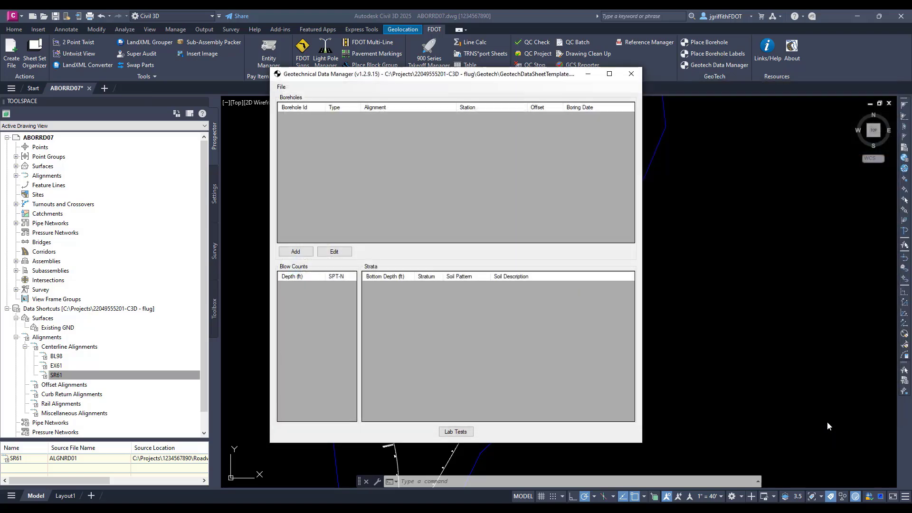
Open the imported borehole Test 1111 for editing and save it without changing its fields.
{"action": "left_click", "coordinate": [334, 252]}
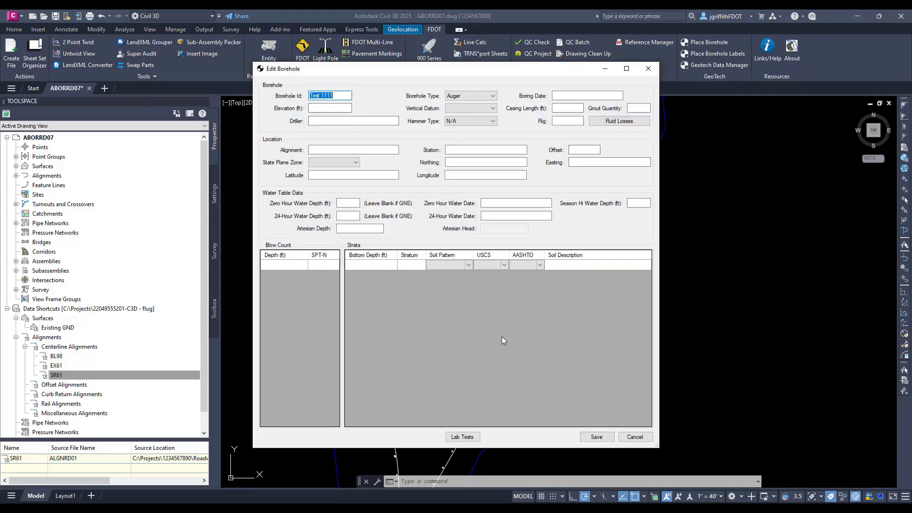
{"action": "left_click", "coordinate": [596, 437]}
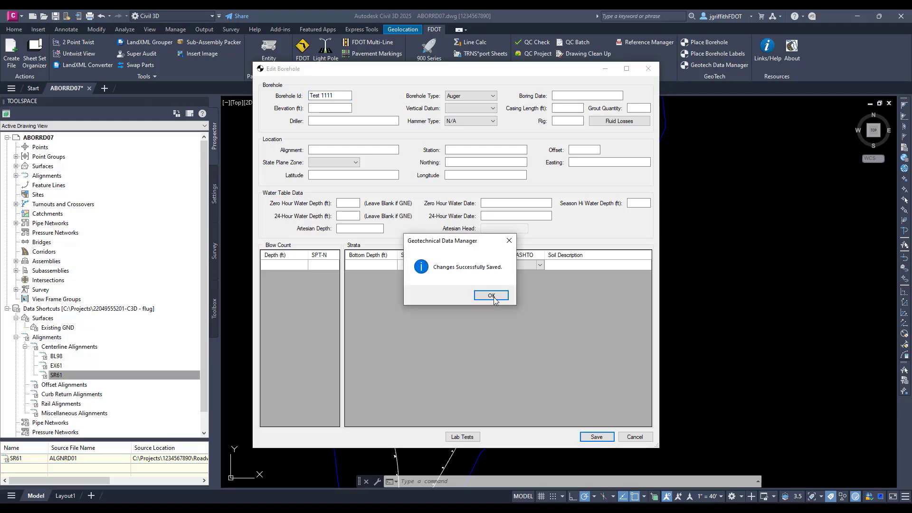
{"action": "left_click", "coordinate": [493, 297]}
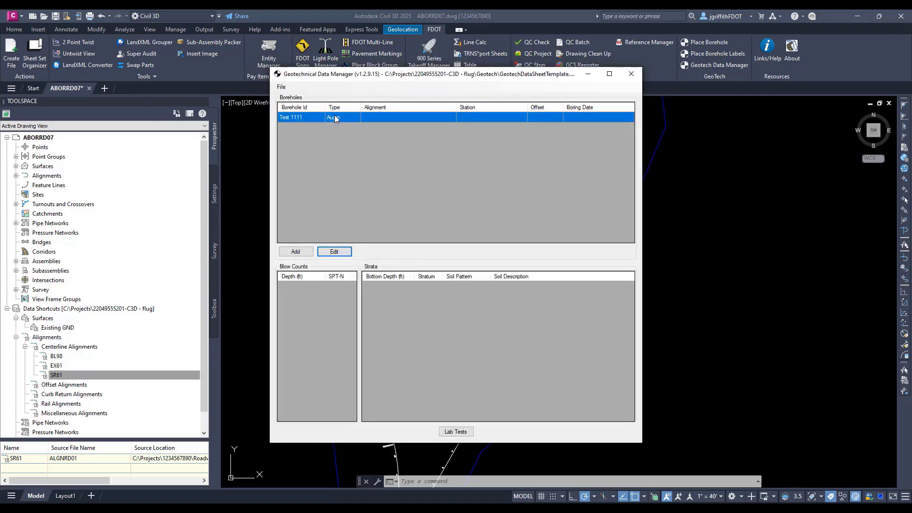
Save the imported borehole data as Test1111.xml in the project's Geotech folder and close the Geotechnical Data Manager.
{"action": "left_click", "coordinate": [281, 87]}
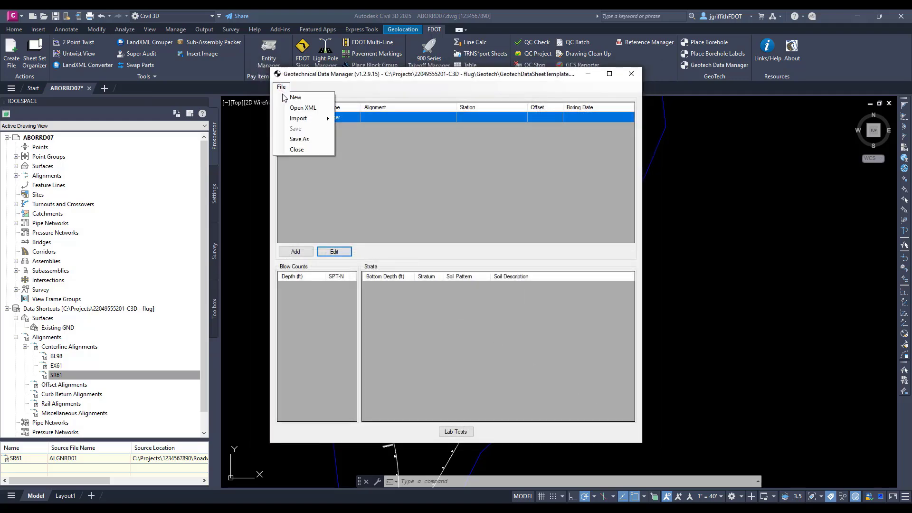
{"action": "left_click", "coordinate": [305, 140]}
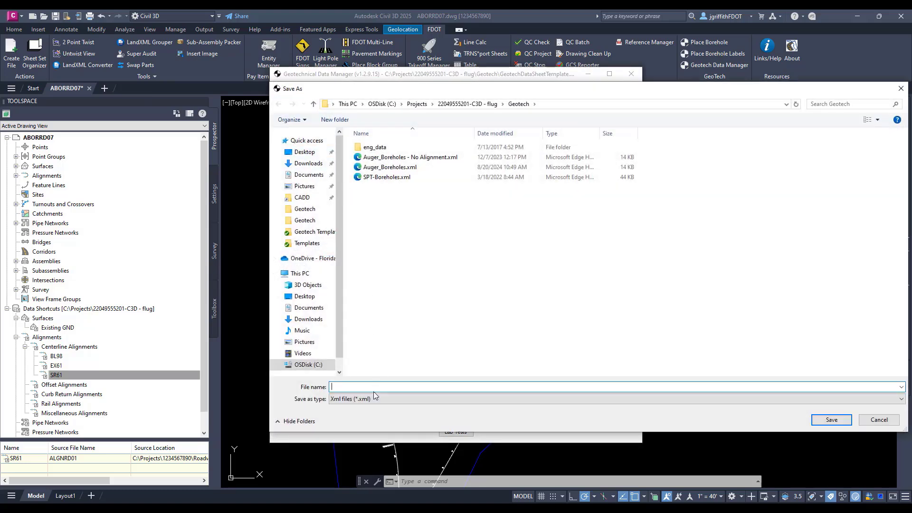
{"action": "type", "text": "Test1111"}
{"action": "left_click", "coordinate": [832, 419]}
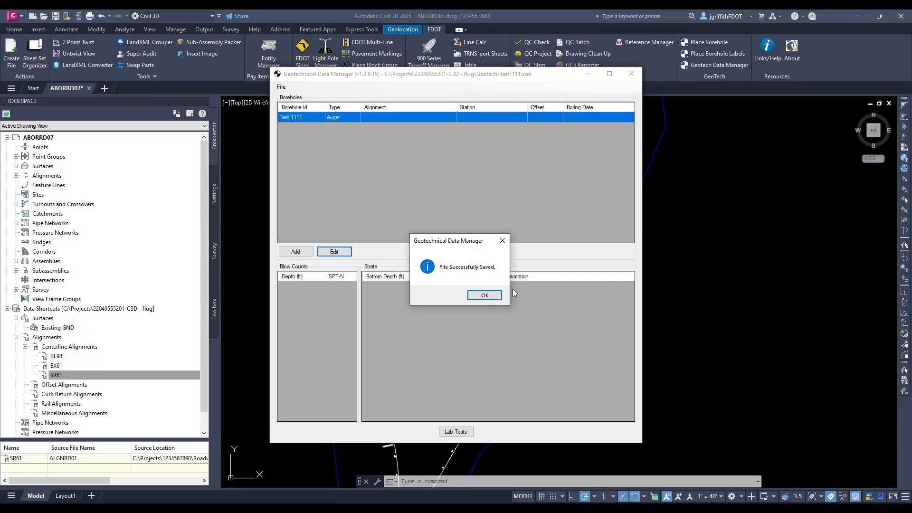
{"action": "left_click", "coordinate": [484, 296]}
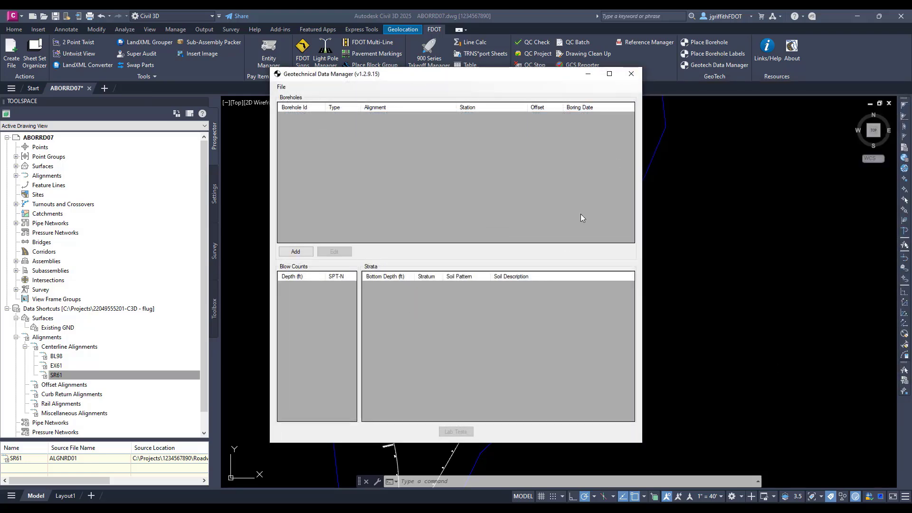
{"action": "left_click", "coordinate": [631, 75]}
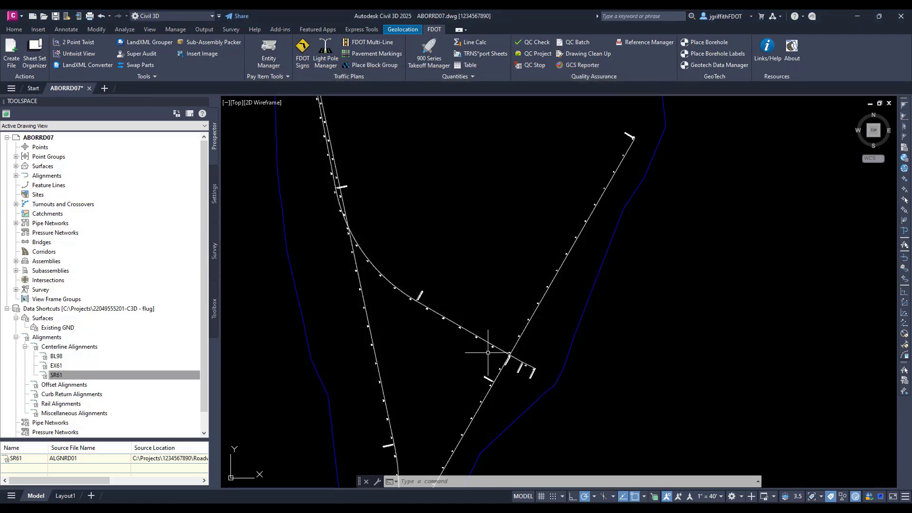
{"action": "key", "text": "super+e"}
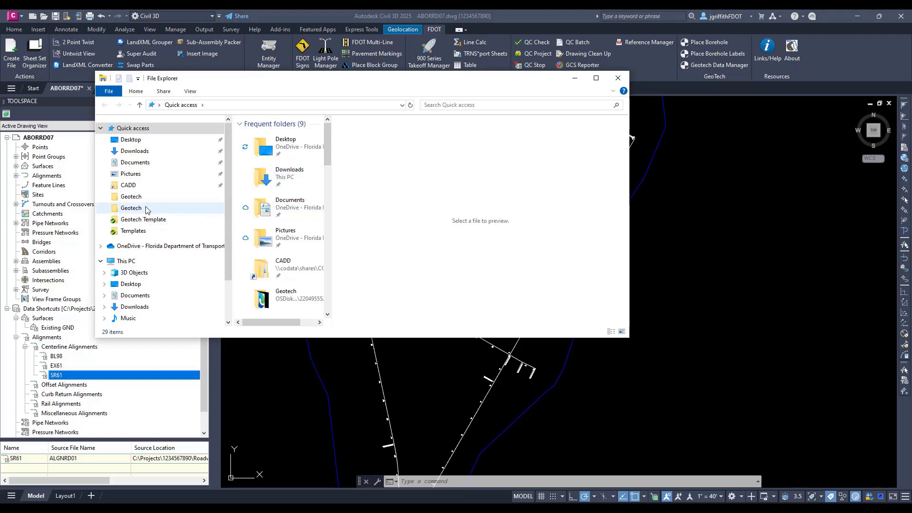
{"action": "left_click", "coordinate": [146, 209]}
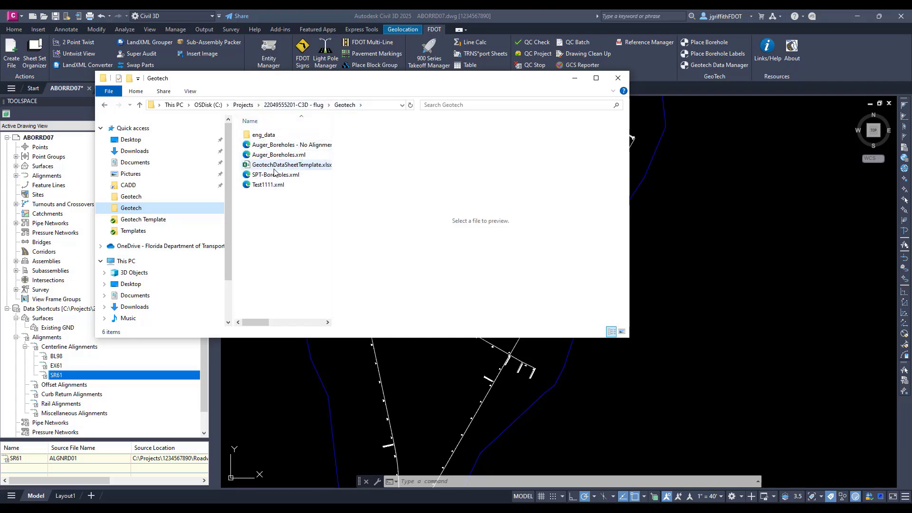
{"action": "left_click", "coordinate": [272, 188]}
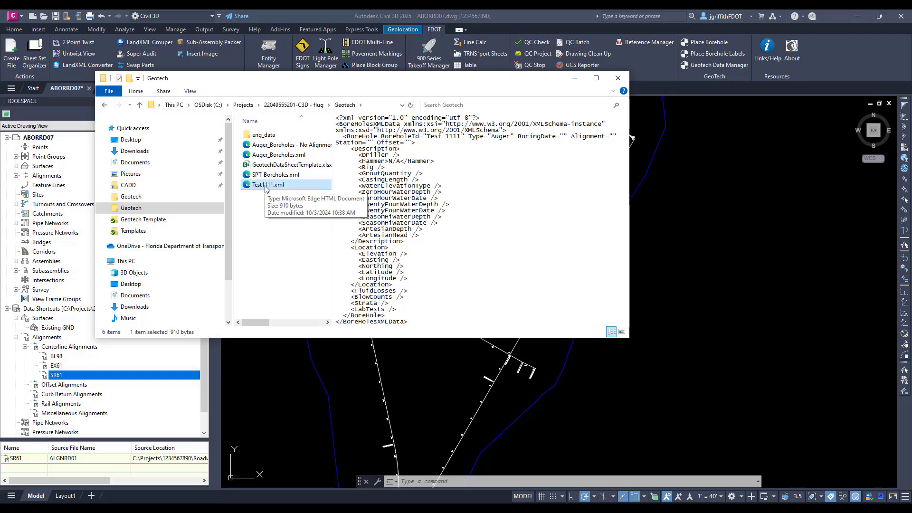
{"action": "key", "text": "Delete"}
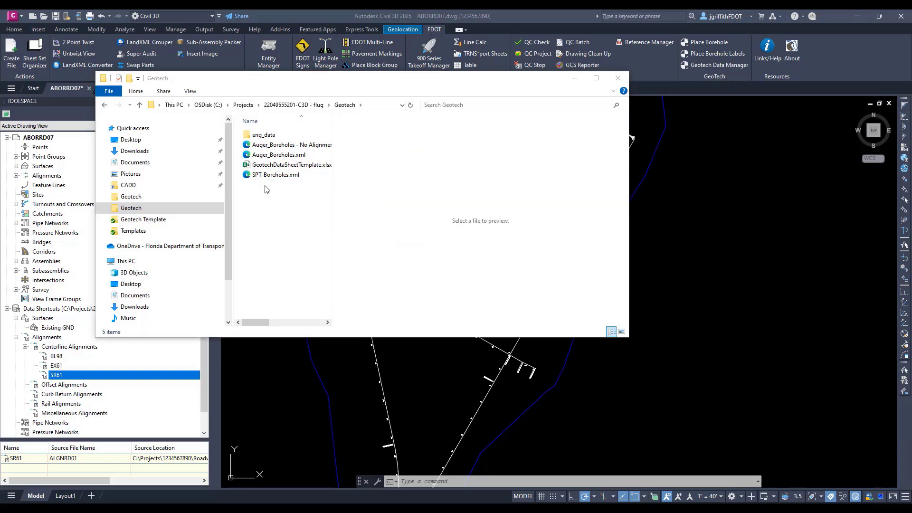
{"action": "left_click", "coordinate": [618, 78]}
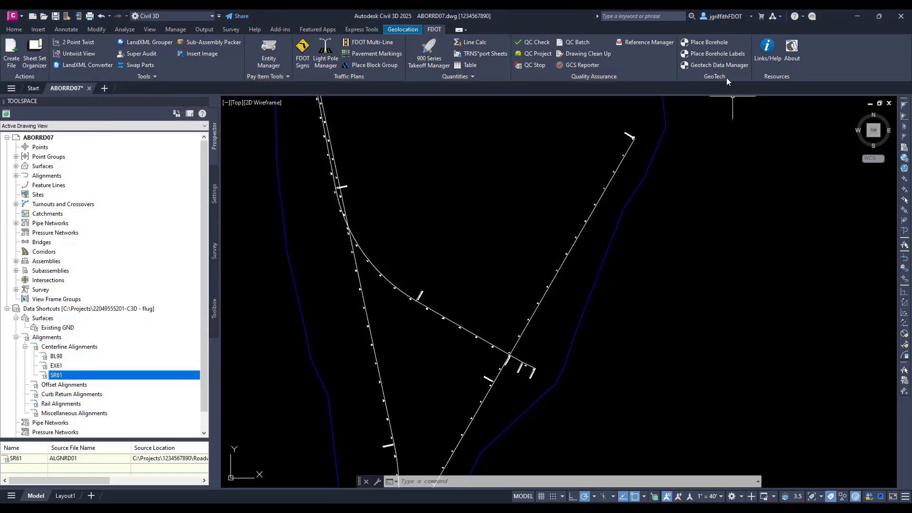
{"action": "left_click", "coordinate": [716, 41]}
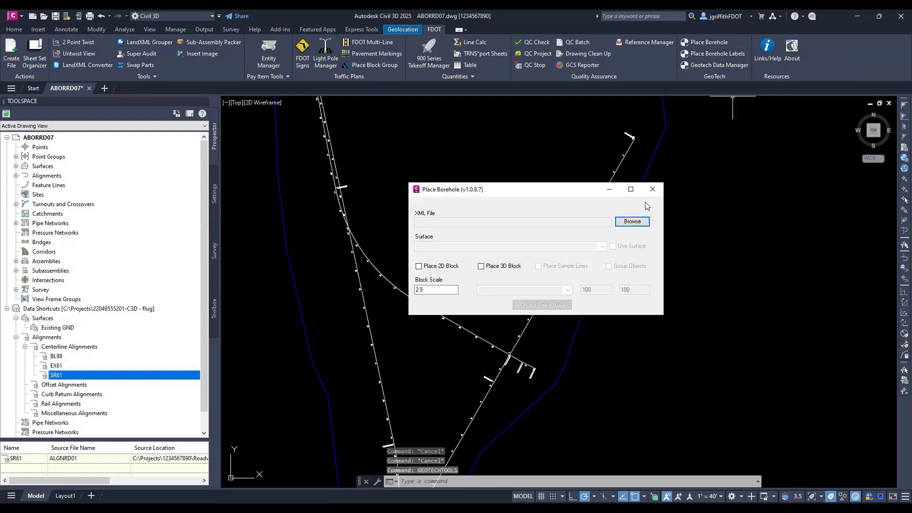
{"action": "left_click", "coordinate": [632, 222]}
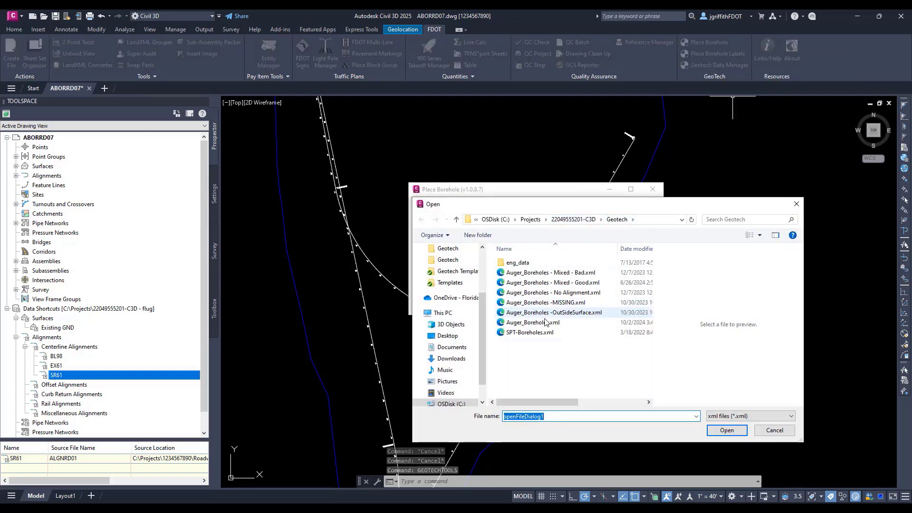
{"action": "left_click", "coordinate": [549, 323]}
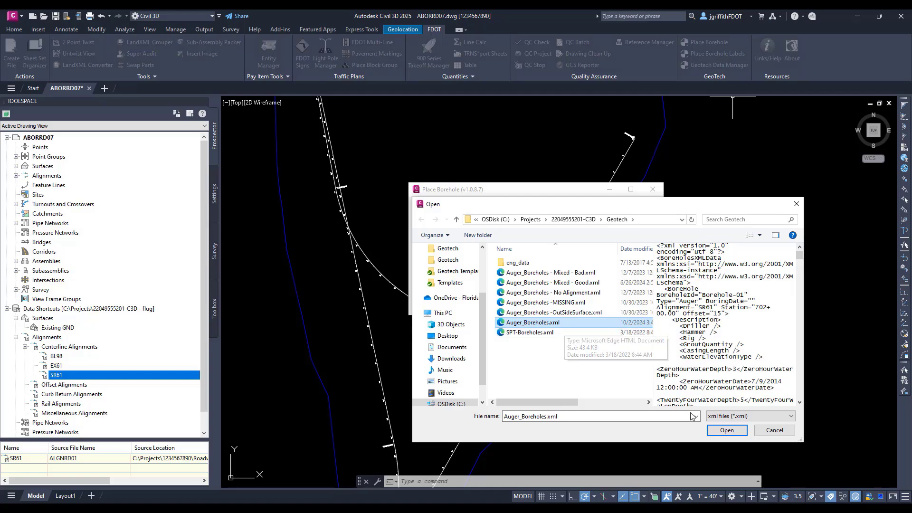
{"action": "left_click", "coordinate": [727, 430]}
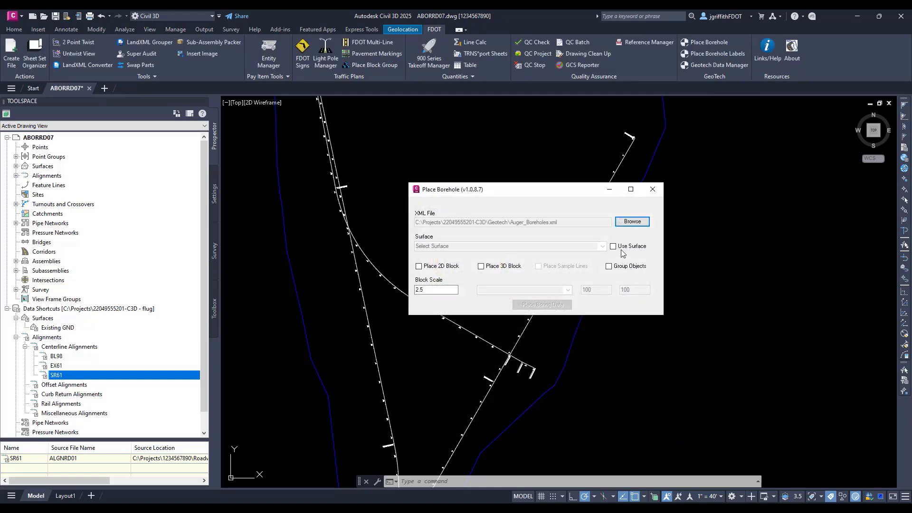
{"action": "left_click", "coordinate": [612, 246]}
{"action": "left_click", "coordinate": [579, 246]}
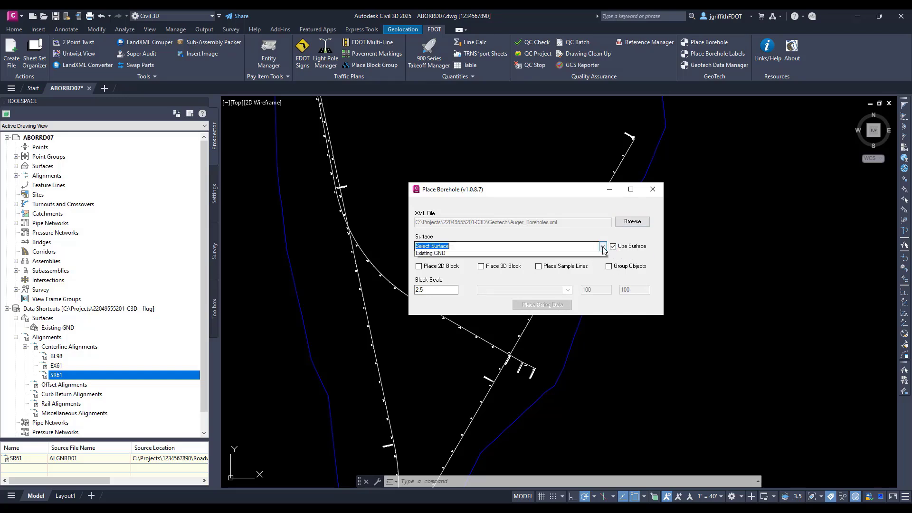
{"action": "left_click", "coordinate": [578, 262]}
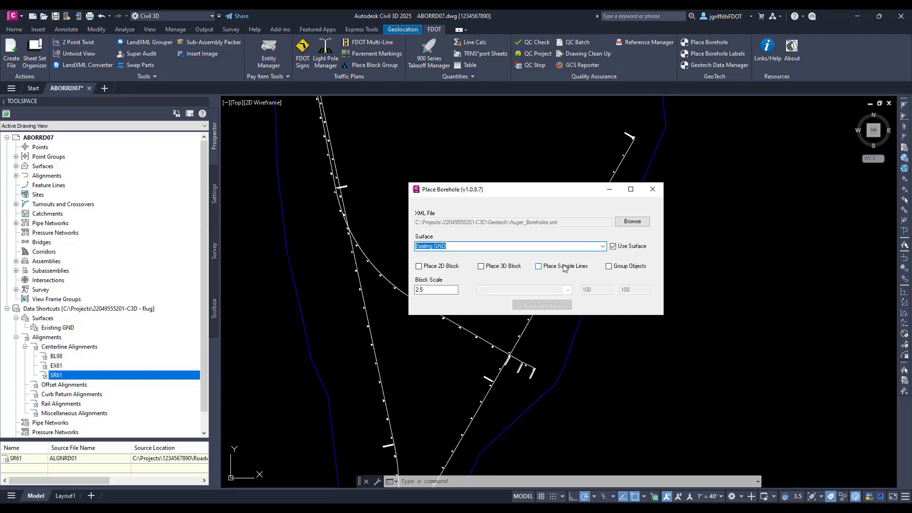
Place the boring data as 2D blocks only at block scale 2.5, without 3D blocks, sample lines or grouping, and close the tool.
{"action": "left_click", "coordinate": [418, 266]}
{"action": "left_click", "coordinate": [539, 267]}
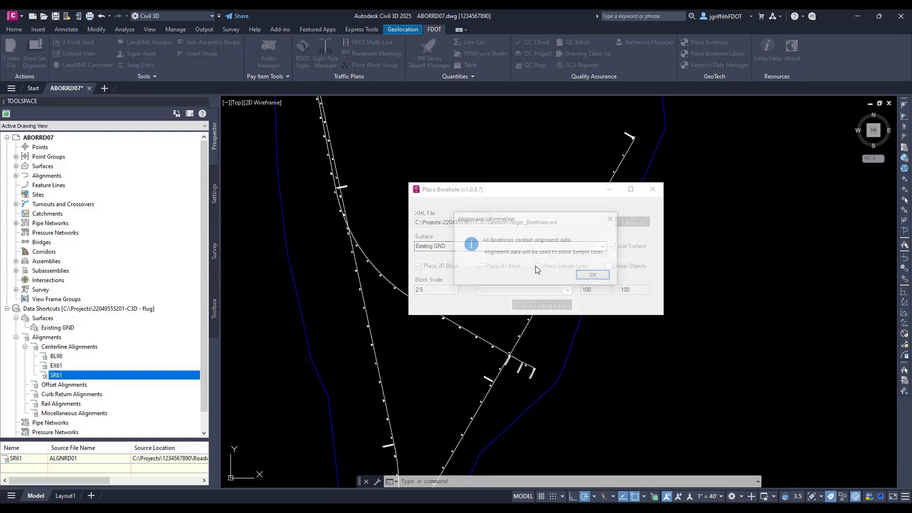
{"action": "left_click", "coordinate": [603, 276]}
{"action": "left_click", "coordinate": [608, 267]}
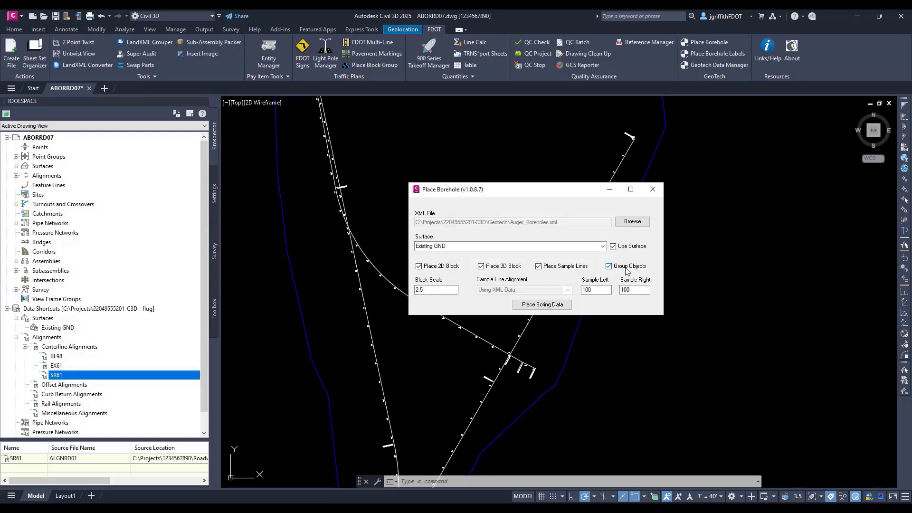
{"action": "left_click", "coordinate": [609, 267]}
{"action": "left_click", "coordinate": [539, 267]}
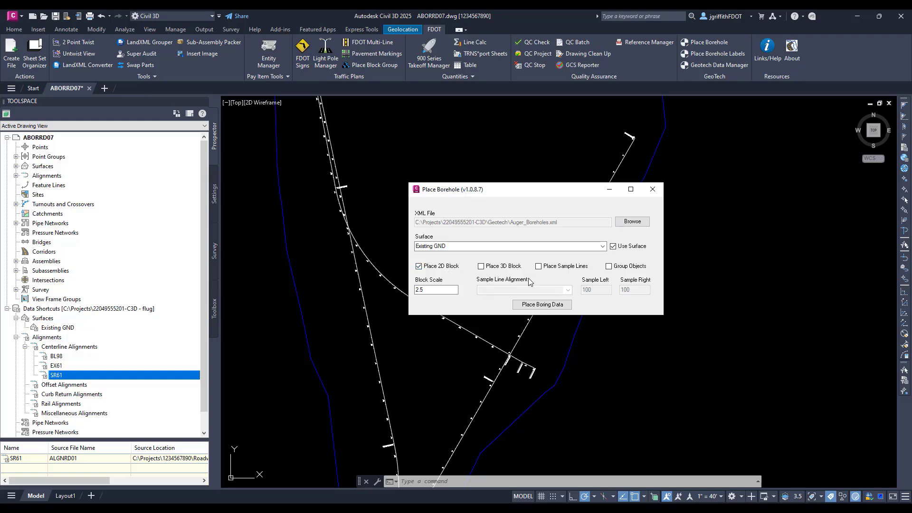
{"action": "left_click", "coordinate": [530, 304]}
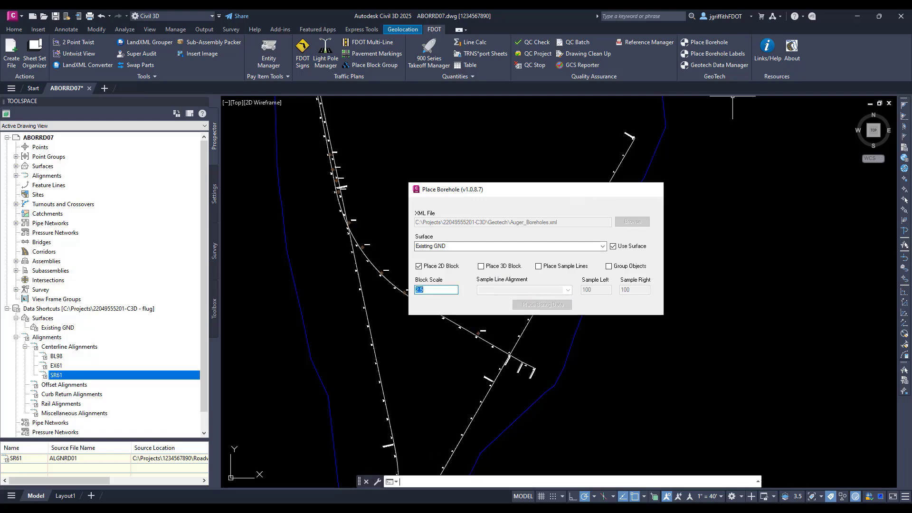
{"action": "left_click", "coordinate": [653, 189]}
Check the placed 2D borehole symbols along the alignment and load Auger_Boreholes.xml into the Place Borehole tool again.
{"action": "scroll", "coordinate": [482, 329], "scroll_direction": "up", "scroll_amount": 6}
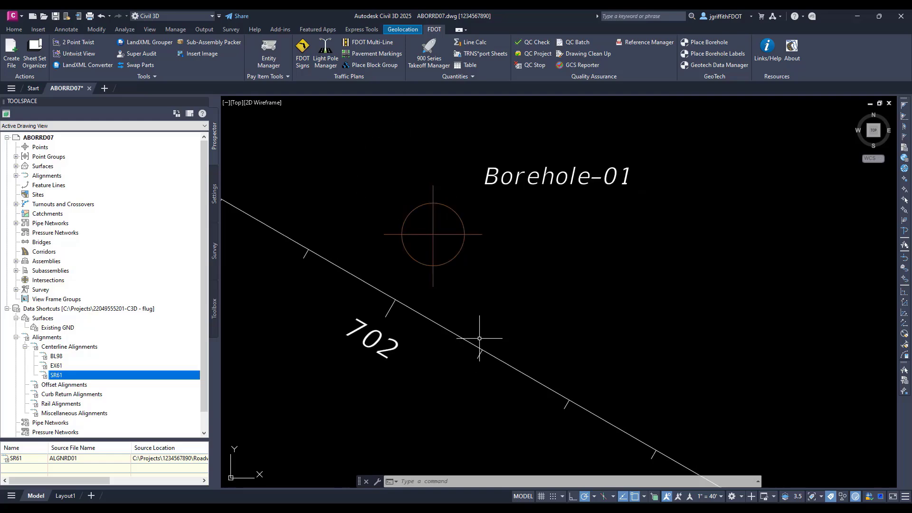
{"action": "scroll", "coordinate": [480, 335], "scroll_direction": "down", "scroll_amount": 1}
{"action": "scroll", "coordinate": [447, 259], "scroll_direction": "down", "scroll_amount": 5}
{"action": "scroll", "coordinate": [459, 260], "scroll_direction": "up", "scroll_amount": 3}
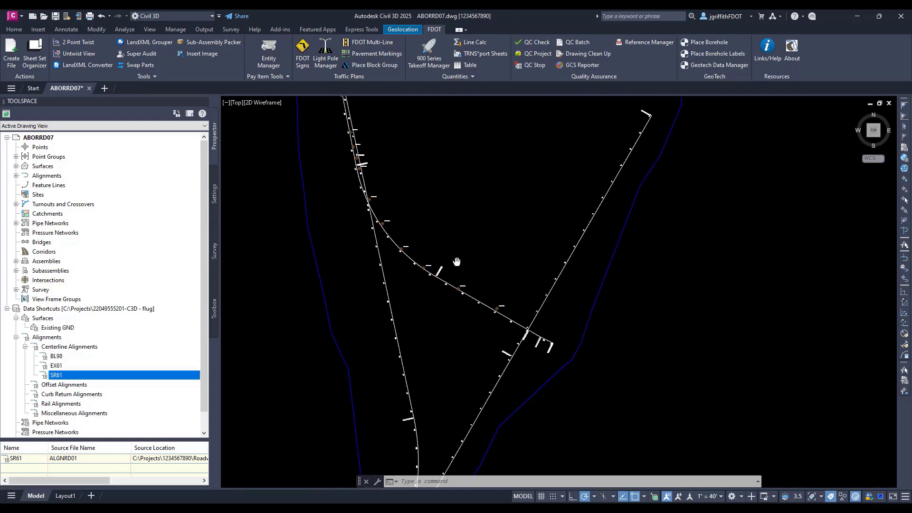
{"action": "scroll", "coordinate": [466, 258], "scroll_direction": "up", "scroll_amount": 2}
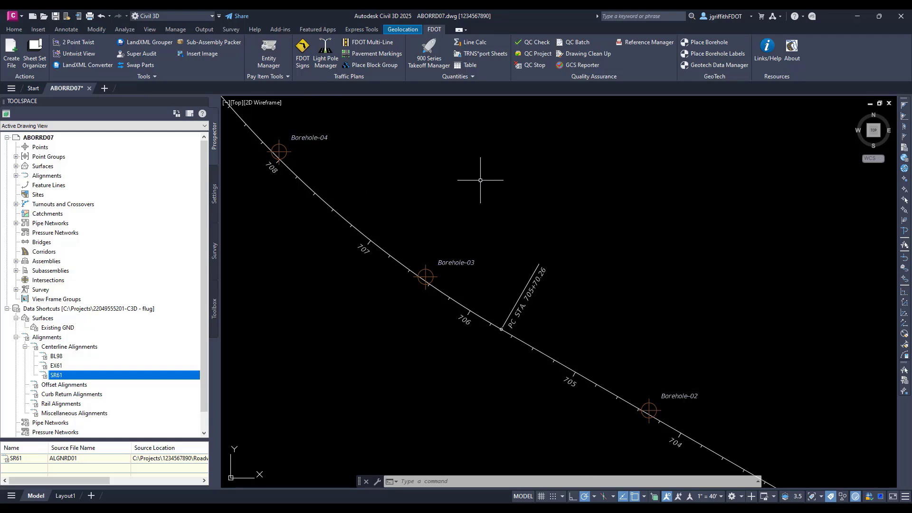
{"action": "left_click", "coordinate": [717, 41]}
{"action": "left_click", "coordinate": [632, 222]}
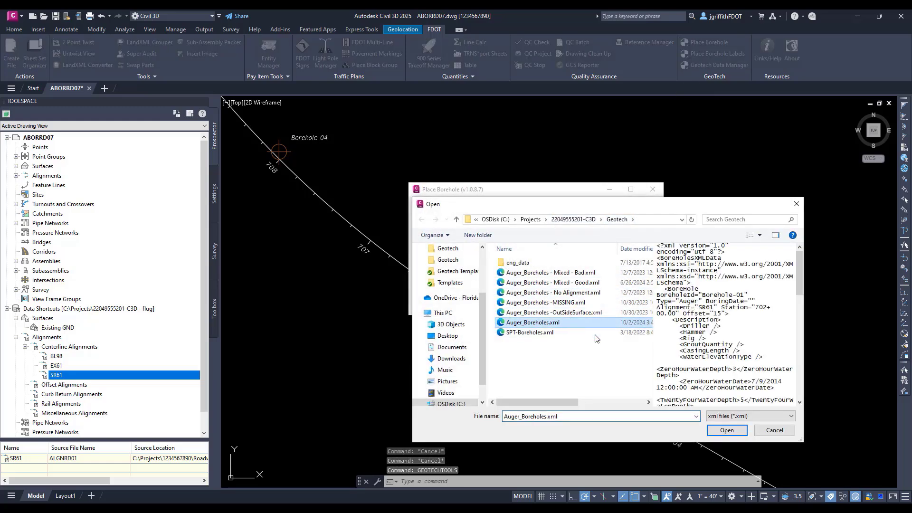
{"action": "left_click", "coordinate": [726, 434]}
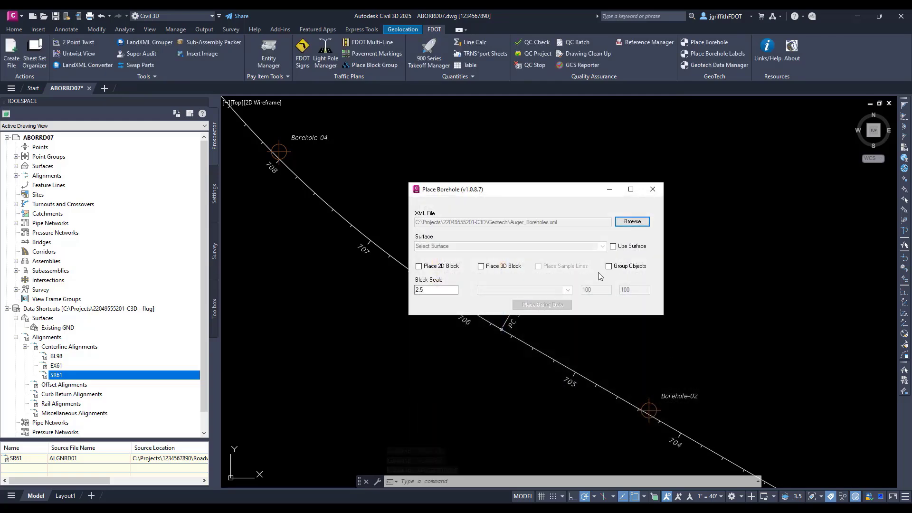
Place the boring data as 3D blocks only, using the Existing GND surface and block scale 2.5, and close the tool.
{"action": "left_click", "coordinate": [612, 246]}
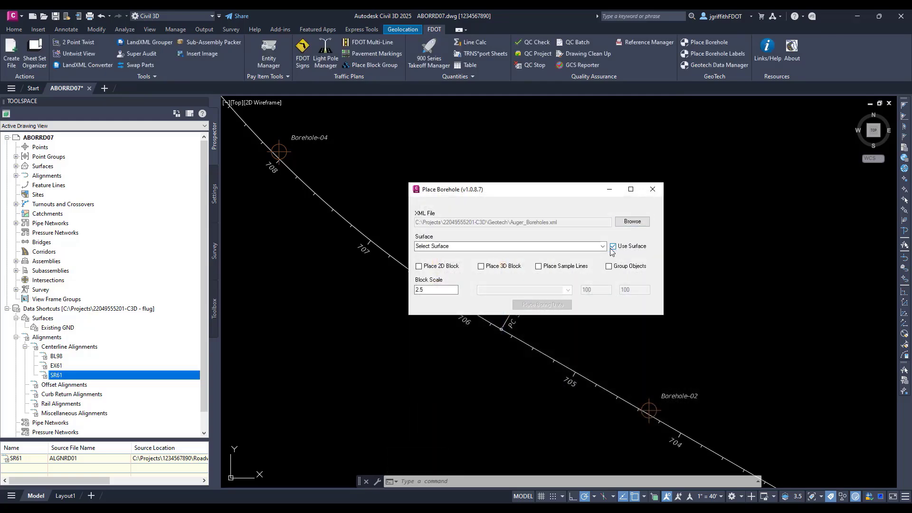
{"action": "left_click", "coordinate": [603, 246]}
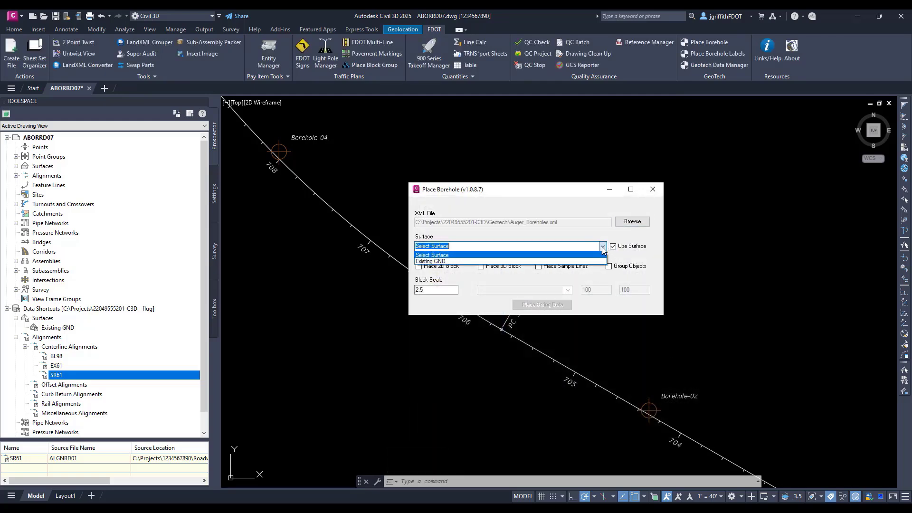
{"action": "left_click", "coordinate": [568, 261]}
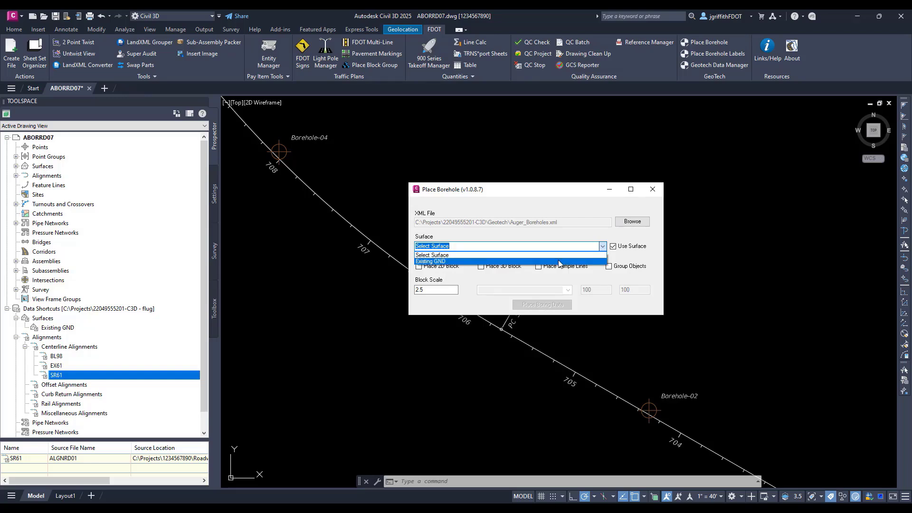
{"action": "left_click", "coordinate": [481, 266]}
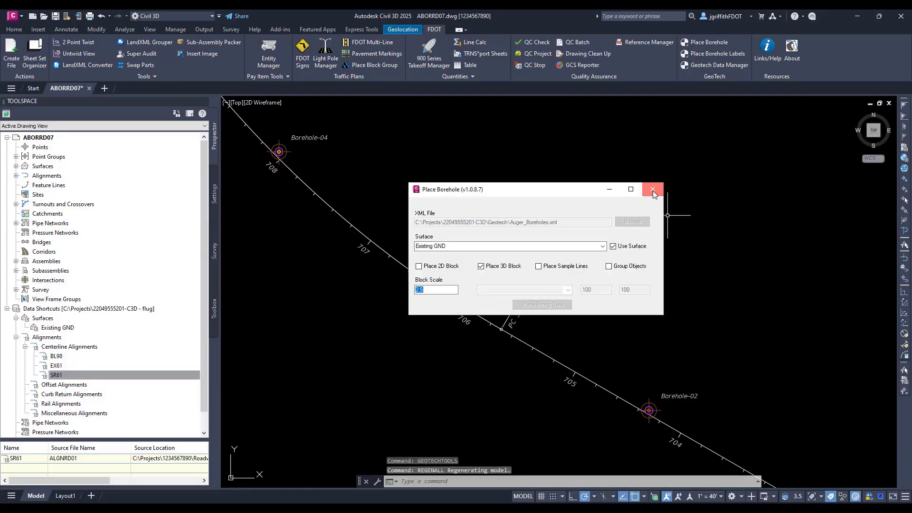
{"action": "left_click", "coordinate": [652, 190]}
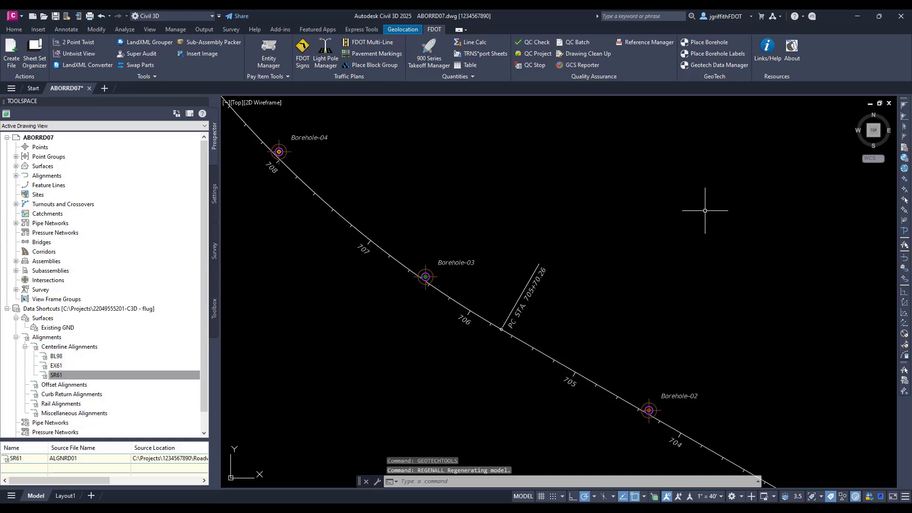
Examine the 3D borehole columns and their strata from the front view.
{"action": "left_click", "coordinate": [873, 138]}
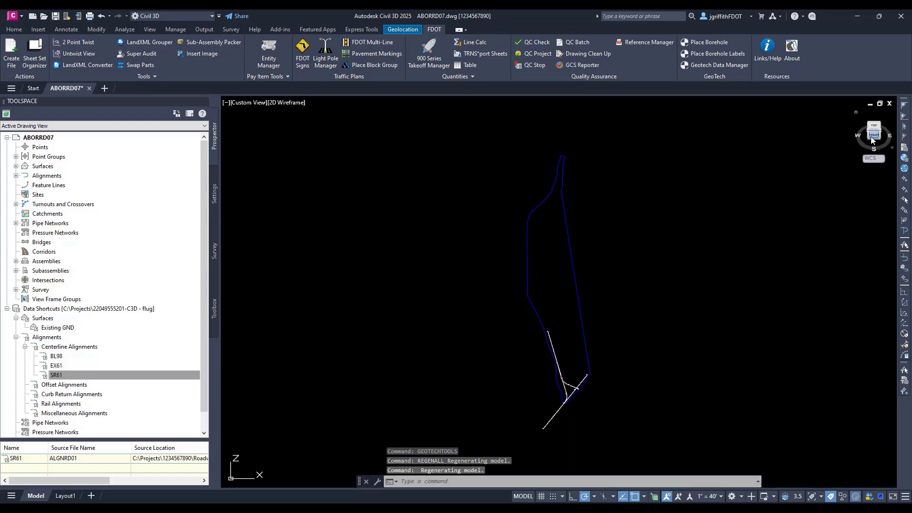
{"action": "scroll", "coordinate": [579, 381], "scroll_direction": "up", "scroll_amount": 10}
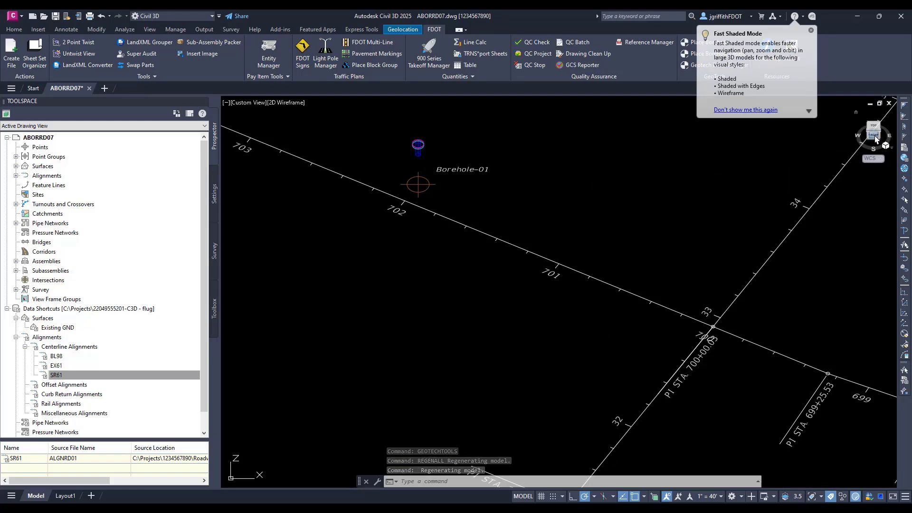
{"action": "mouse_move", "coordinate": [874, 133]}
{"action": "left_mouse_down"}
{"action": "mouse_move", "coordinate": [825, 156]}
{"action": "mouse_move", "coordinate": [560, 210]}
{"action": "mouse_move", "coordinate": [549, 289]}
{"action": "left_mouse_up"}
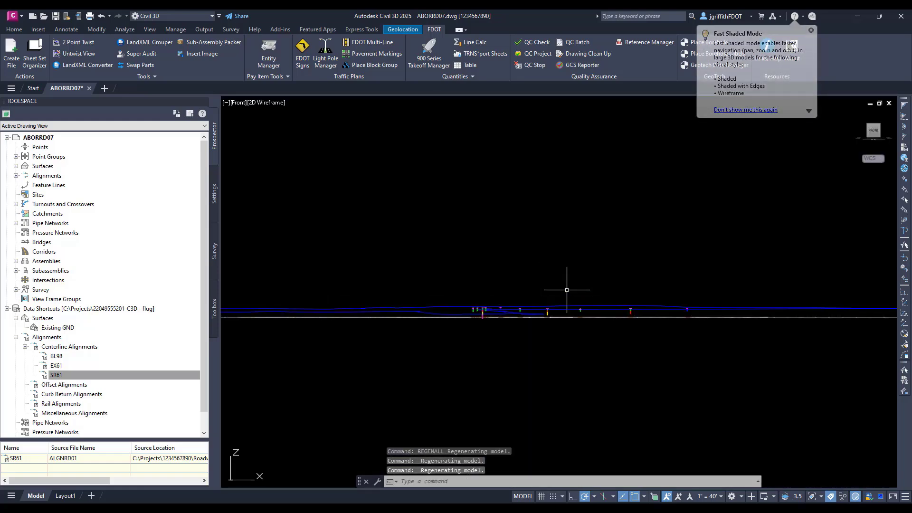
{"action": "middle_click_drag", "start_coordinate": [557, 311], "coordinate": [670, 241]}
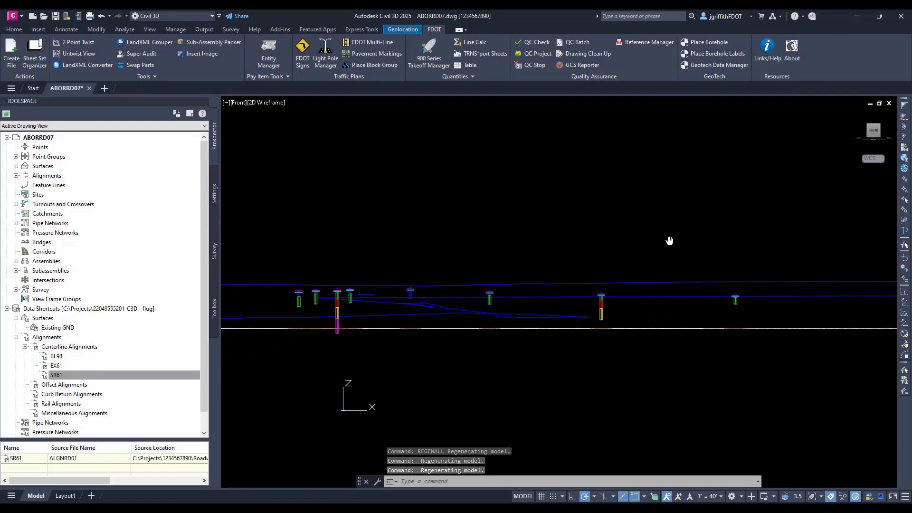
{"action": "scroll", "coordinate": [353, 304], "scroll_direction": "up", "scroll_amount": 8}
{"action": "middle_click_drag", "start_coordinate": [385, 293], "coordinate": [444, 230]}
{"action": "scroll", "coordinate": [427, 240], "scroll_direction": "down", "scroll_amount": 8}
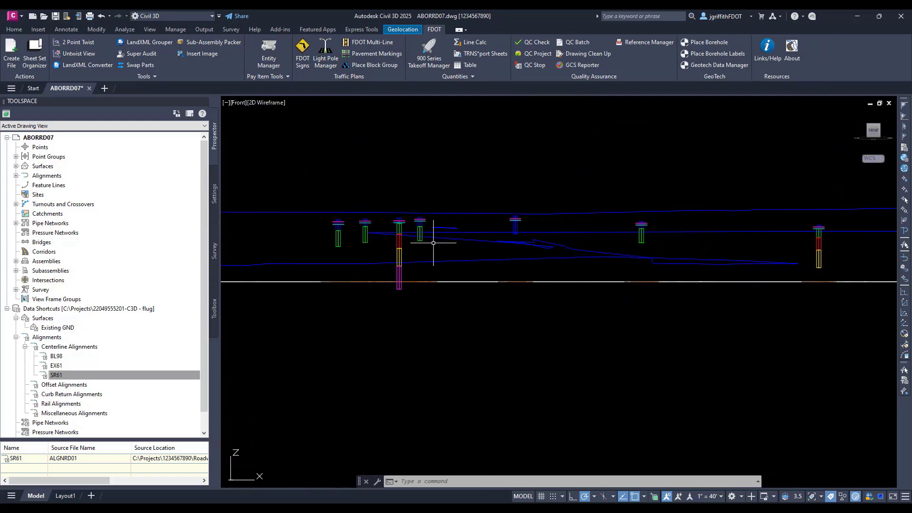
Look over the remaining 3D borehole columns from the front and return to the top view to inspect Borehole-01.
{"action": "middle_click_drag", "start_coordinate": [389, 247], "coordinate": [325, 250]}
{"action": "middle_click_drag", "start_coordinate": [573, 242], "coordinate": [355, 239]}
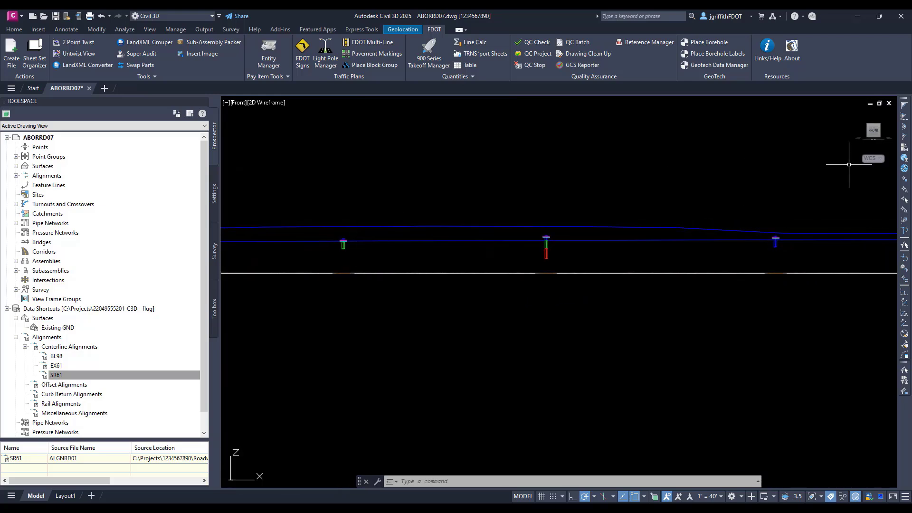
{"action": "left_click", "coordinate": [873, 124]}
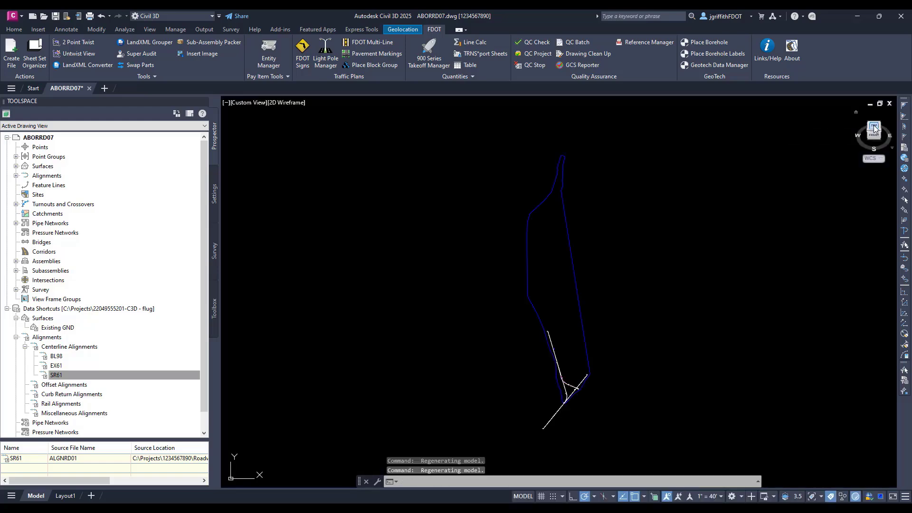
{"action": "left_click", "coordinate": [873, 124]}
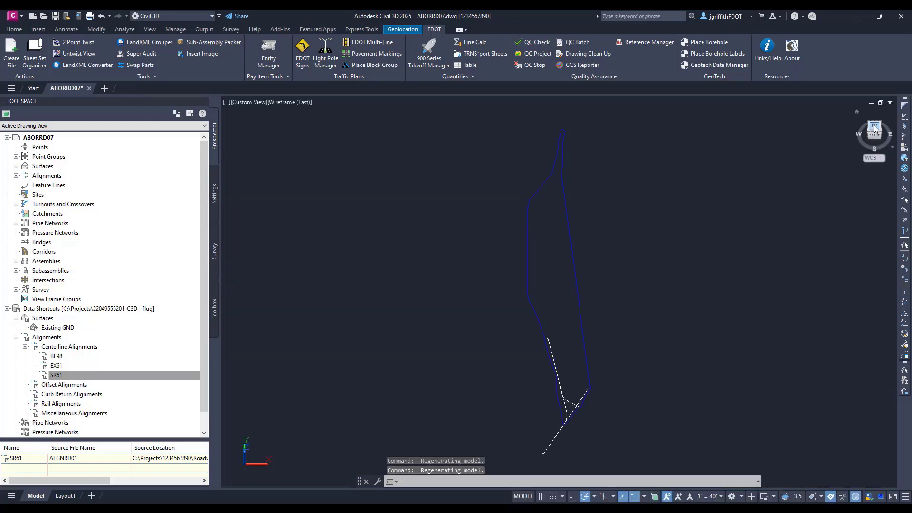
{"action": "scroll", "coordinate": [593, 380], "scroll_direction": "up", "scroll_amount": 10}
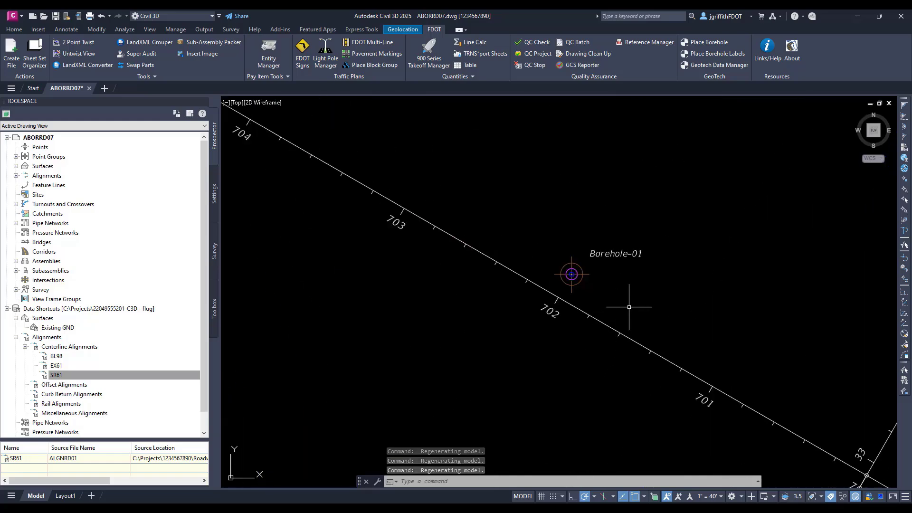
{"action": "scroll", "coordinate": [599, 284], "scroll_direction": "up", "scroll_amount": 8}
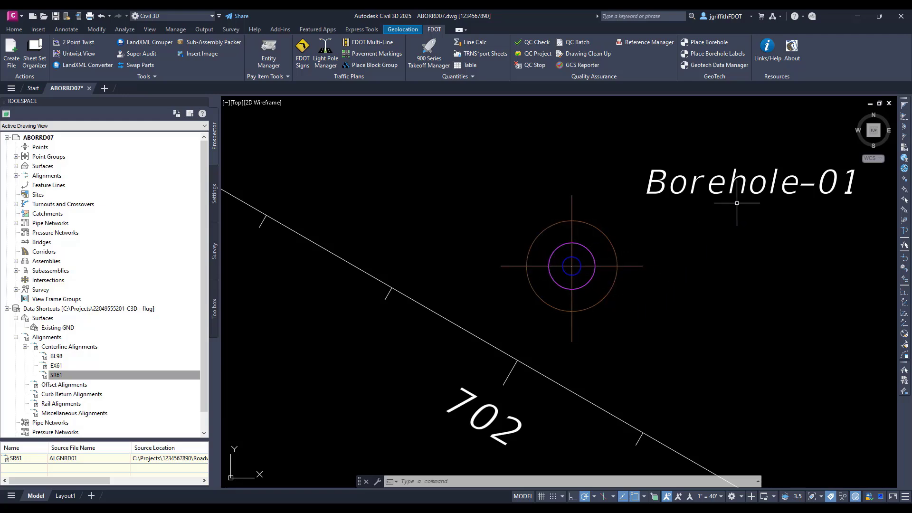
Load Auger_Boreholes.xml into the Place Borehole tool and choose Existing GND as the surface to use.
{"action": "left_click", "coordinate": [710, 42]}
{"action": "left_click", "coordinate": [620, 222]}
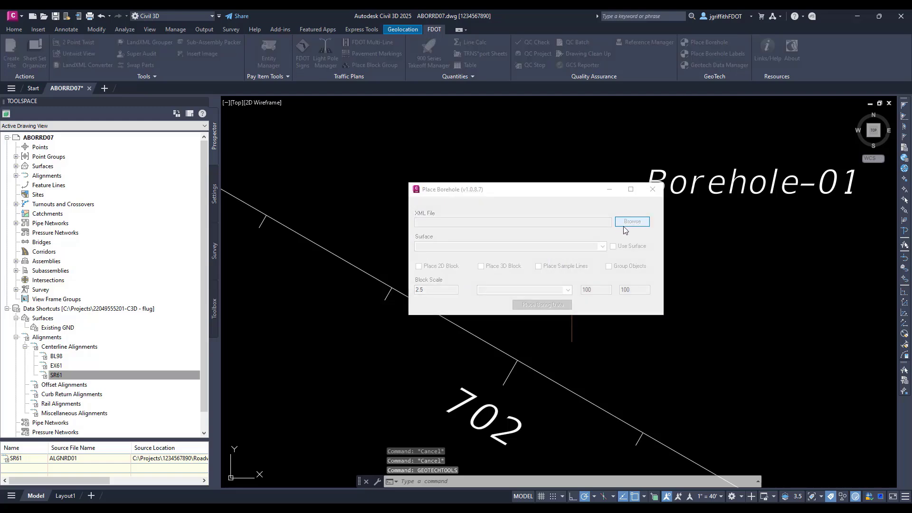
{"action": "left_click", "coordinate": [553, 323]}
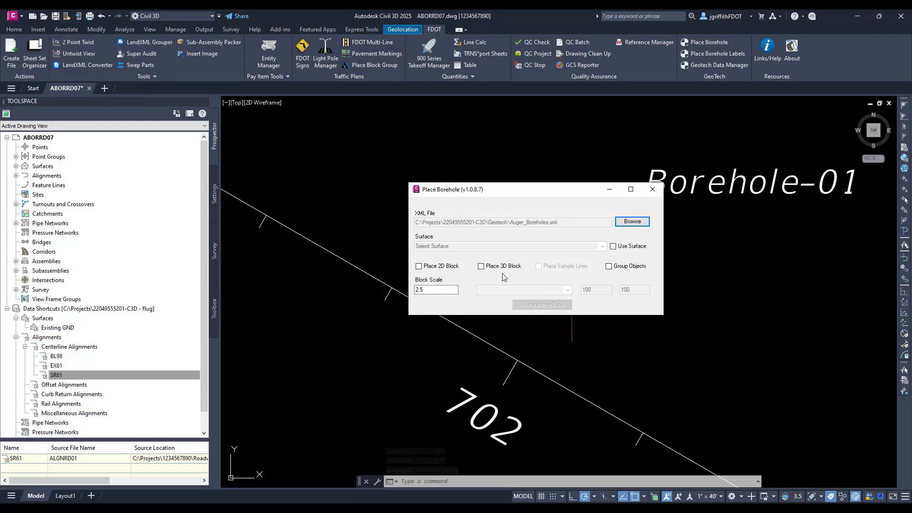
{"action": "left_click", "coordinate": [613, 246]}
{"action": "left_click", "coordinate": [579, 246]}
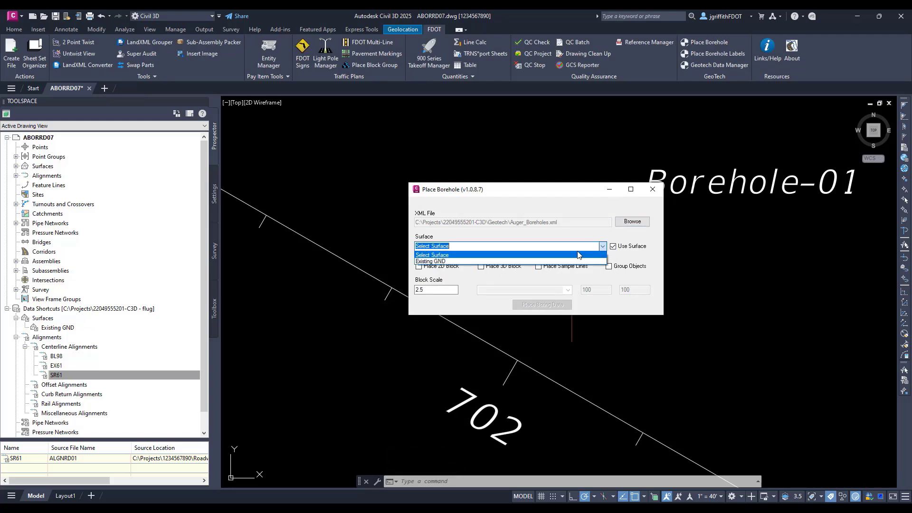
{"action": "left_click", "coordinate": [536, 263]}
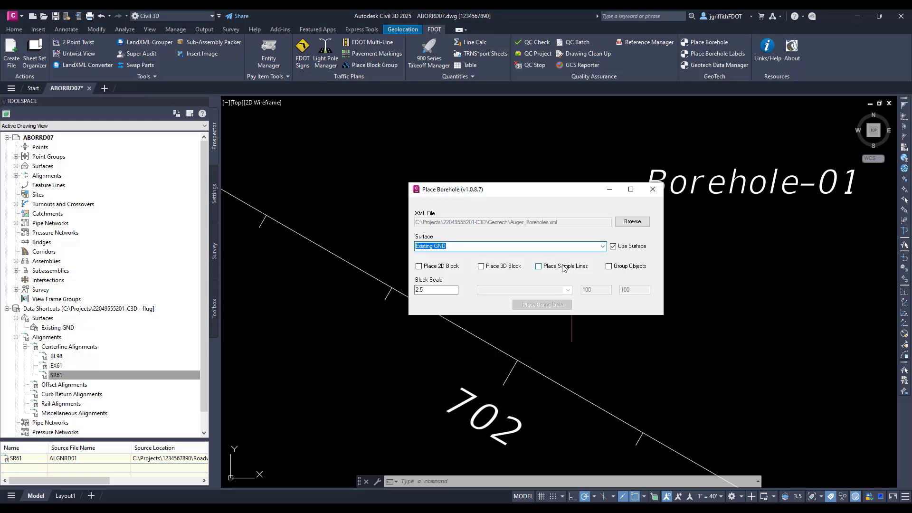
Place only sample lines from the XML alignment data, 100 left and 100 right, close the tool, and check them along the alignment.
{"action": "left_click", "coordinate": [554, 270]}
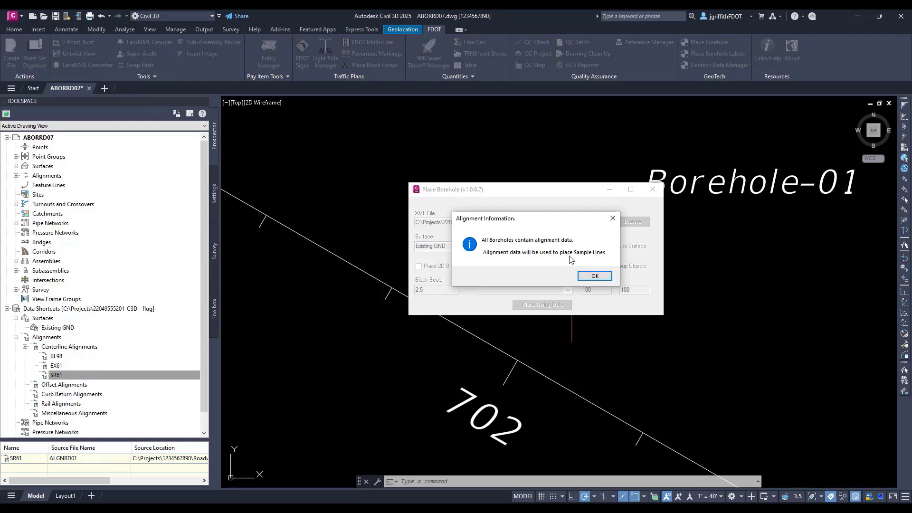
{"action": "left_click", "coordinate": [596, 277]}
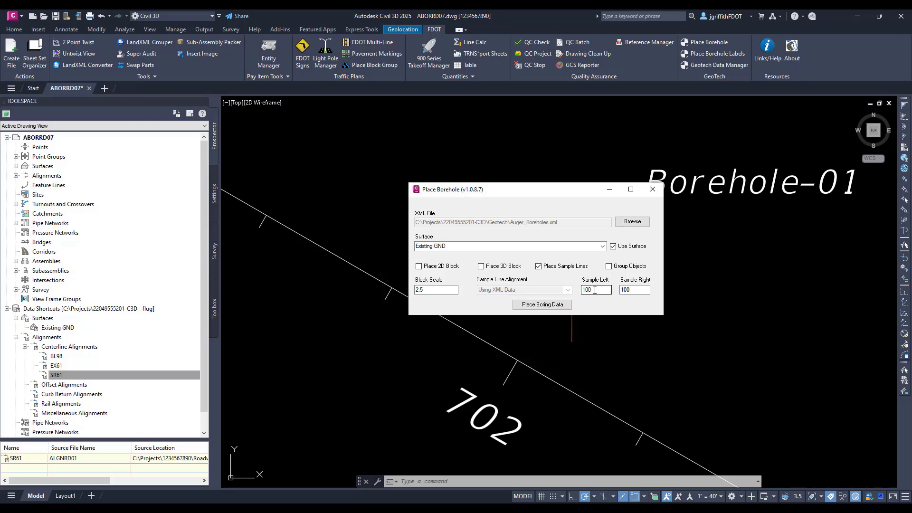
{"action": "left_click", "coordinate": [542, 306]}
{"action": "left_click", "coordinate": [652, 189]}
{"action": "scroll", "coordinate": [563, 279], "scroll_direction": "down", "scroll_amount": 5}
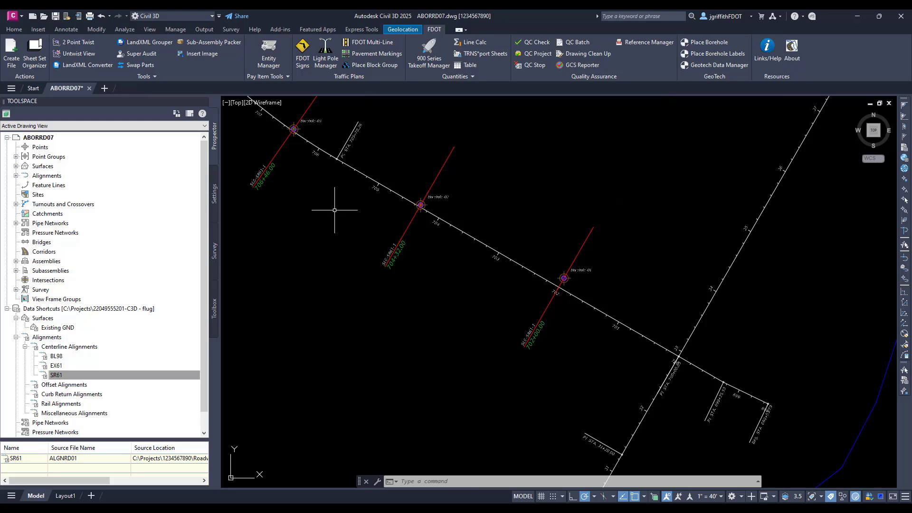
{"action": "mouse_move", "coordinate": [336, 203]}
{"action": "middle_mouse_down"}
{"action": "mouse_move", "coordinate": [350, 223]}
{"action": "mouse_move", "coordinate": [505, 315]}
{"action": "middle_mouse_up"}
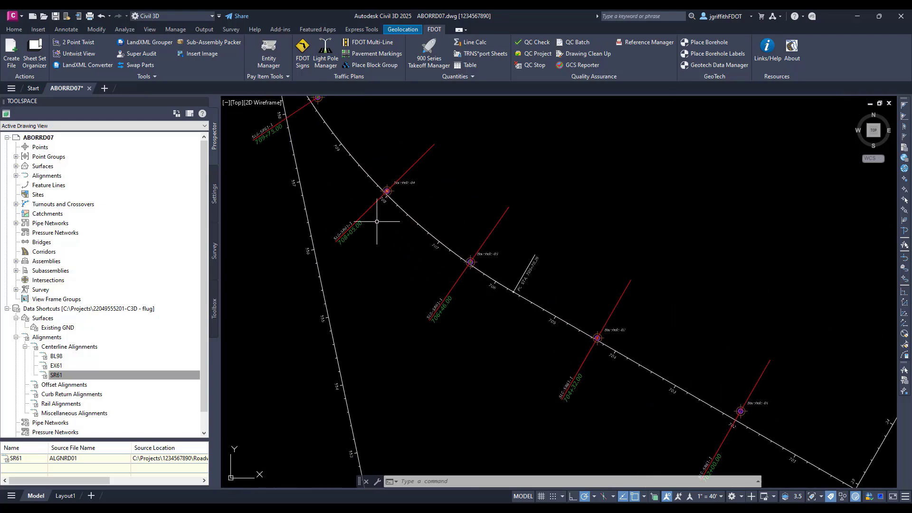
{"action": "mouse_move", "coordinate": [336, 183]}
{"action": "middle_mouse_down"}
{"action": "mouse_move", "coordinate": [416, 307]}
{"action": "mouse_move", "coordinate": [488, 362]}
{"action": "middle_mouse_up"}
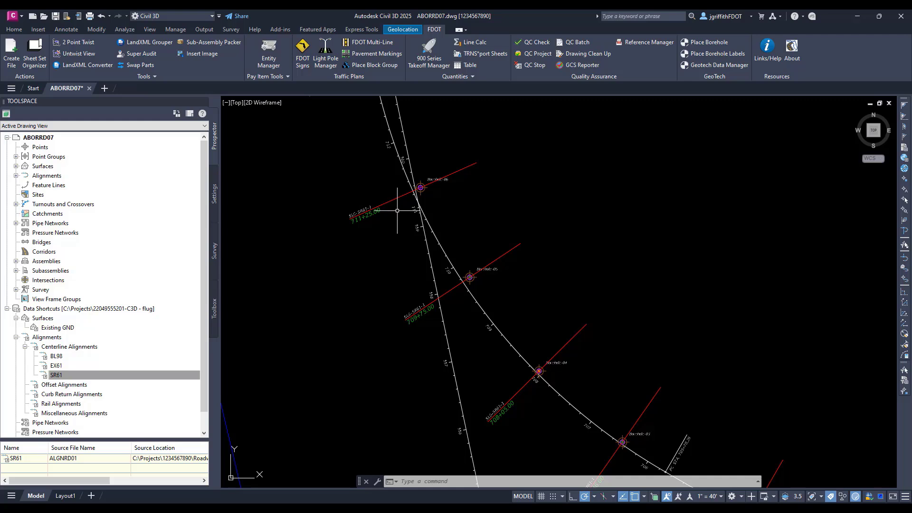
Undo the last 141 commands to remove all placed boreholes and sample lines from the drawing.
{"action": "left_click", "coordinate": [110, 18]}
{"action": "scroll", "coordinate": [127, 170], "scroll_direction": "down", "scroll_amount": 10}
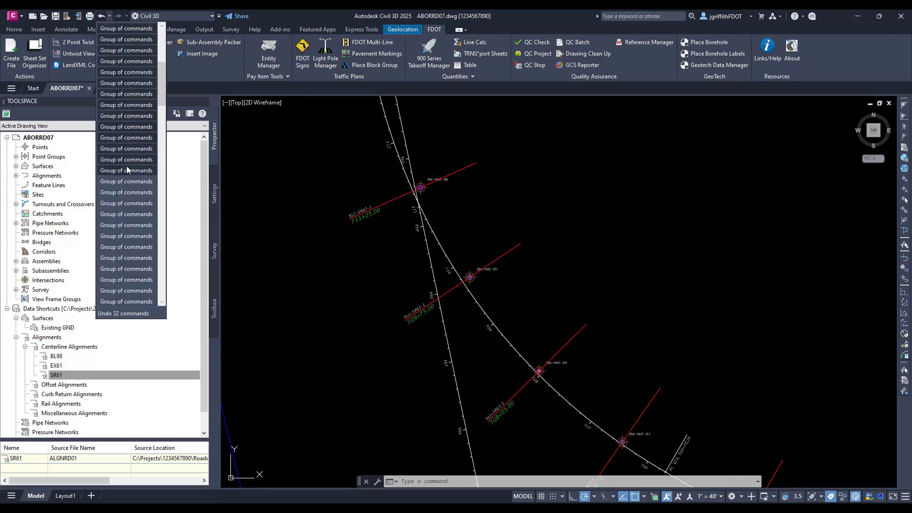
{"action": "scroll", "coordinate": [128, 170], "scroll_direction": "down", "scroll_amount": 20}
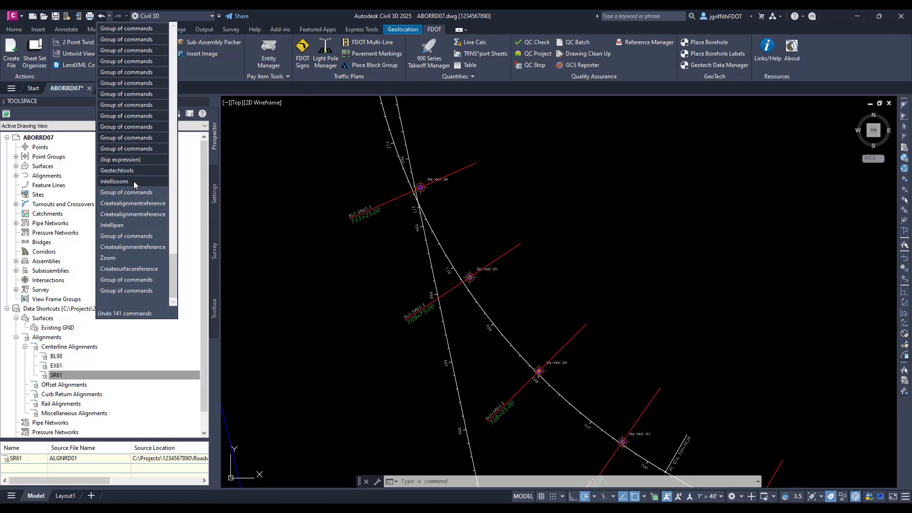
{"action": "left_click", "coordinate": [134, 182]}
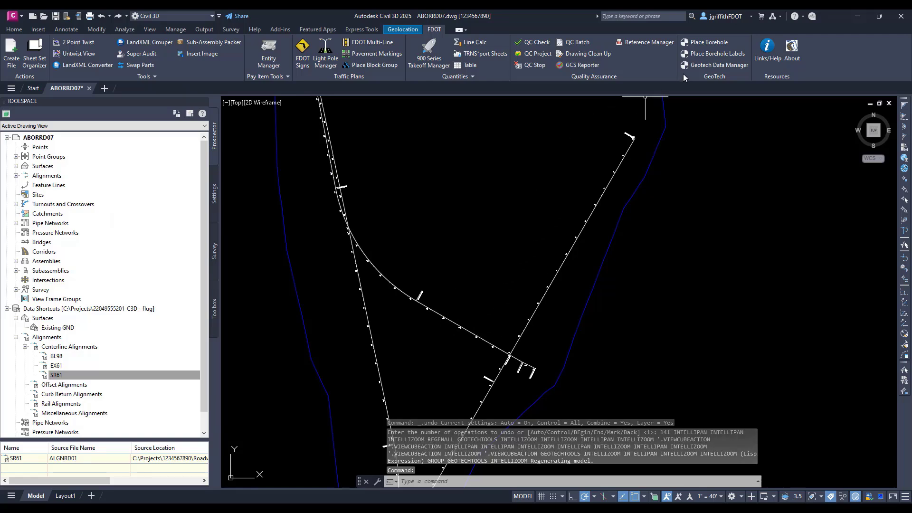
Start the Place Borehole tool and load Auger_Boreholes.xml from the project's Geotech folder.
{"action": "left_click", "coordinate": [705, 42]}
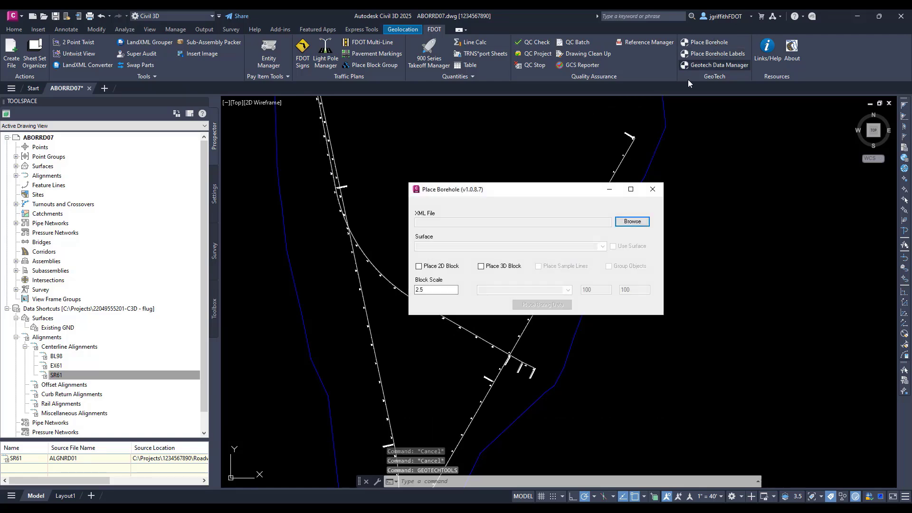
{"action": "left_click", "coordinate": [631, 223]}
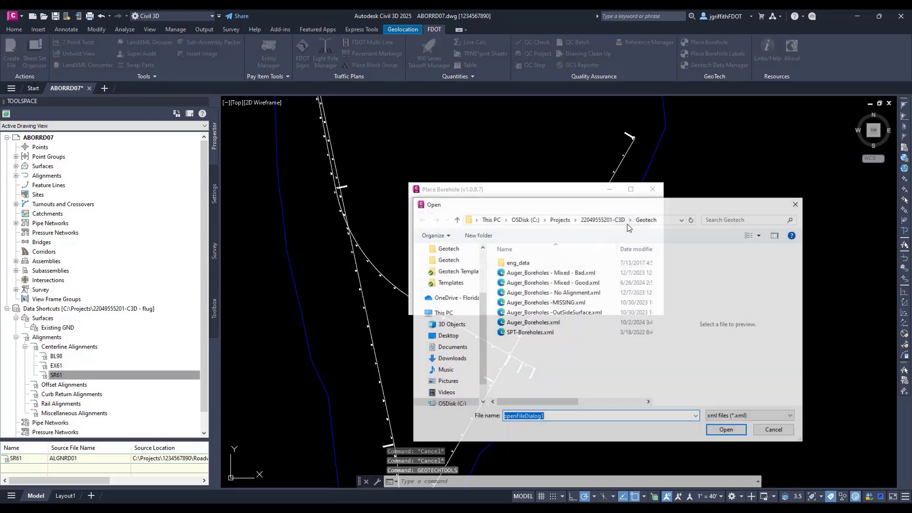
{"action": "left_click", "coordinate": [546, 323]}
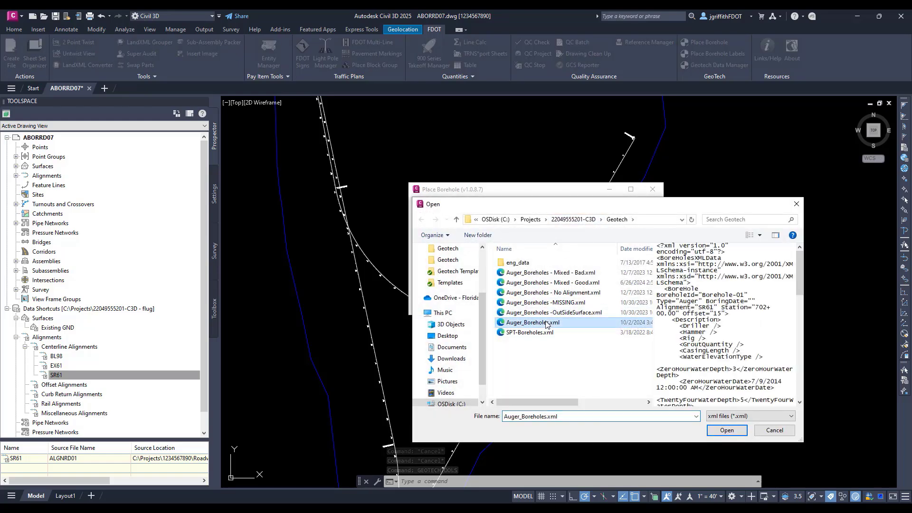
{"action": "left_click", "coordinate": [717, 432]}
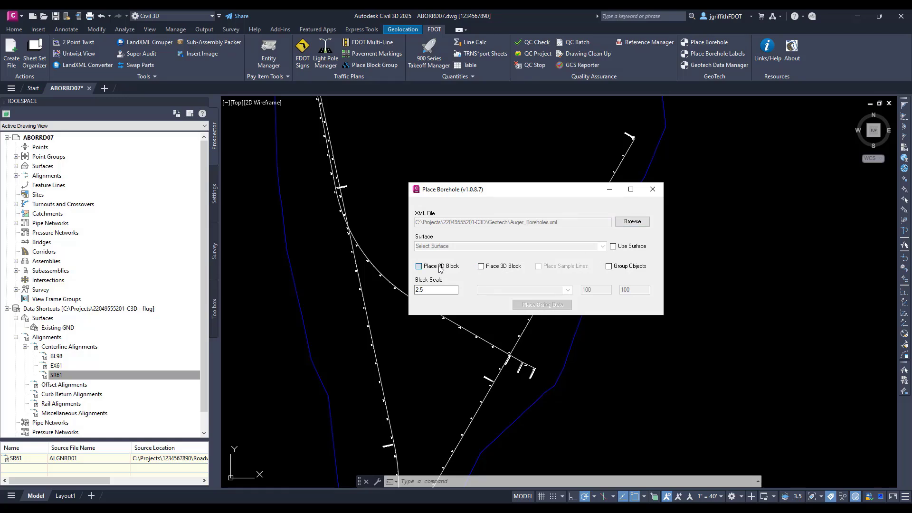
Place the boring data as 2D blocks, 3D blocks and sample lines on Existing GND, block scale 2.5 and 100 left and right, and close the tool.
{"action": "left_click", "coordinate": [418, 266]}
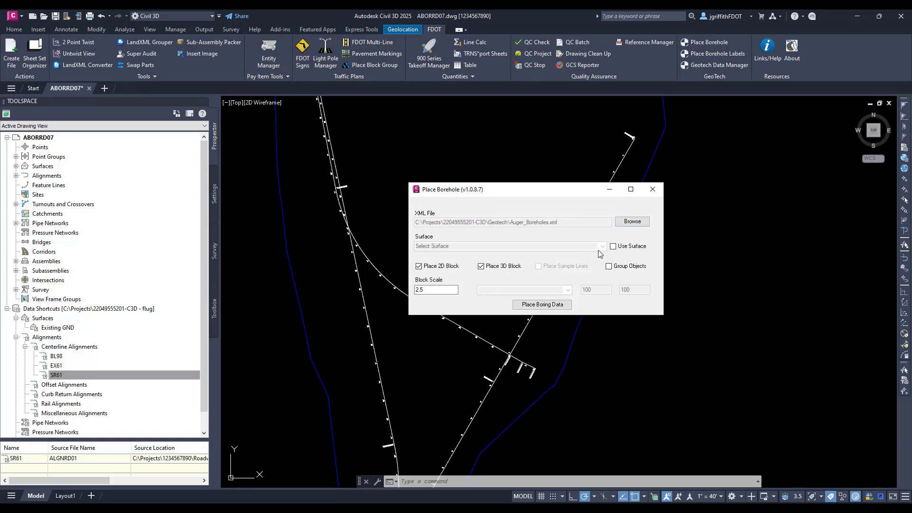
{"action": "left_click", "coordinate": [613, 247]}
{"action": "left_click", "coordinate": [555, 246]}
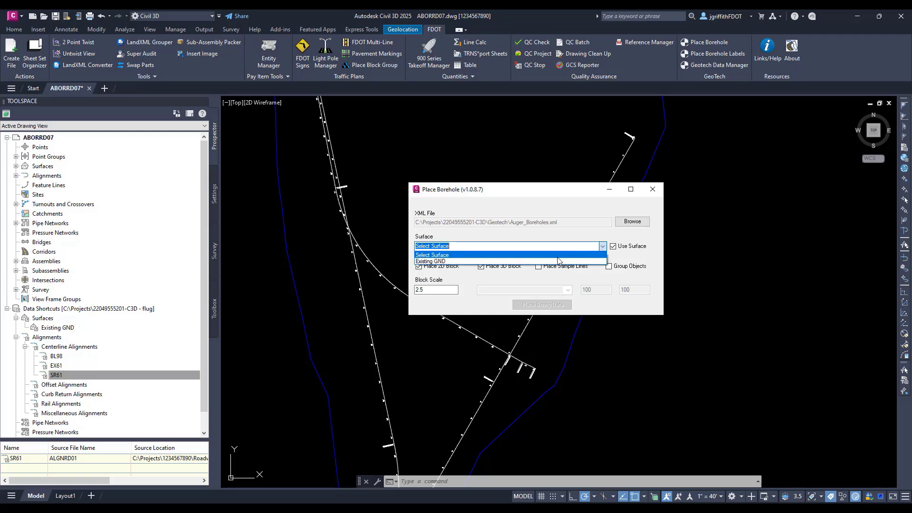
{"action": "left_click", "coordinate": [555, 262]}
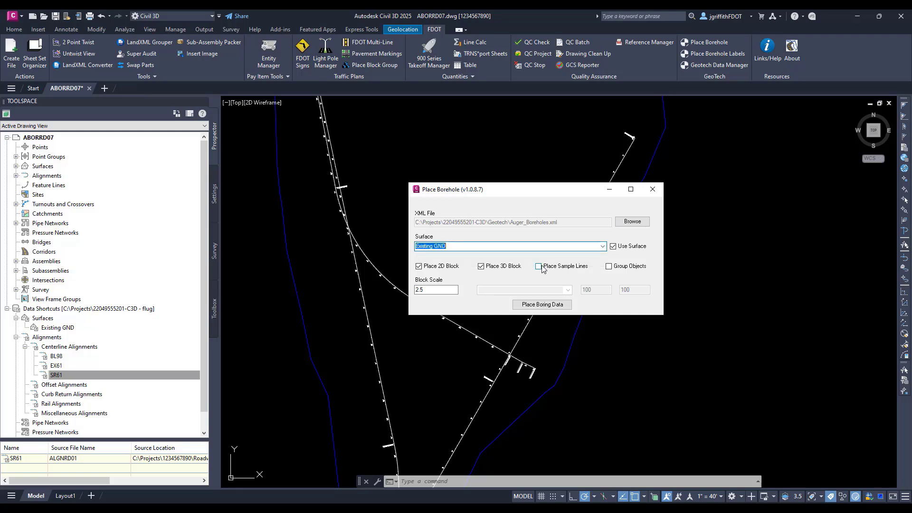
{"action": "left_click", "coordinate": [547, 267]}
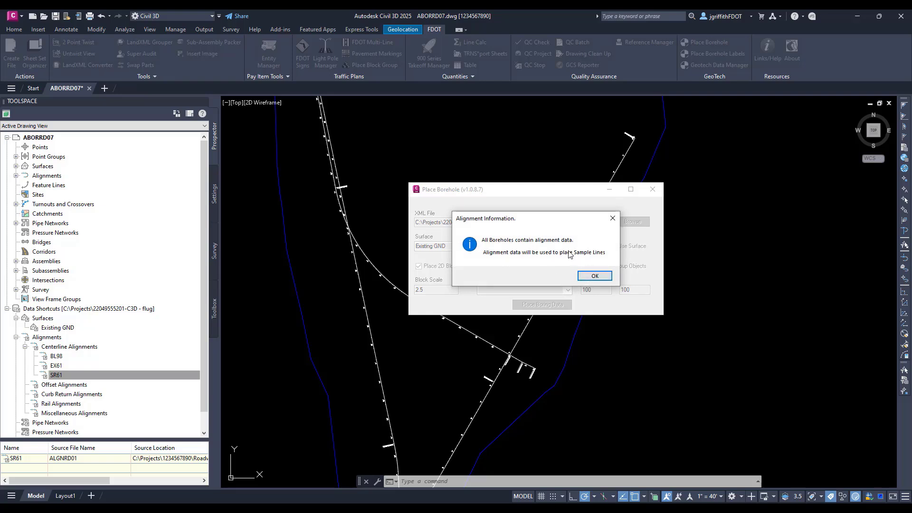
{"action": "left_click", "coordinate": [590, 275]}
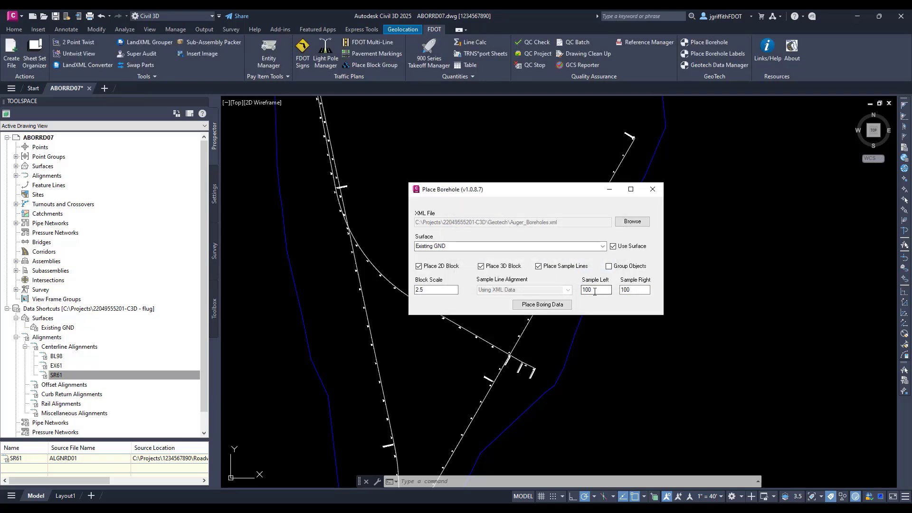
{"action": "left_click", "coordinate": [544, 309]}
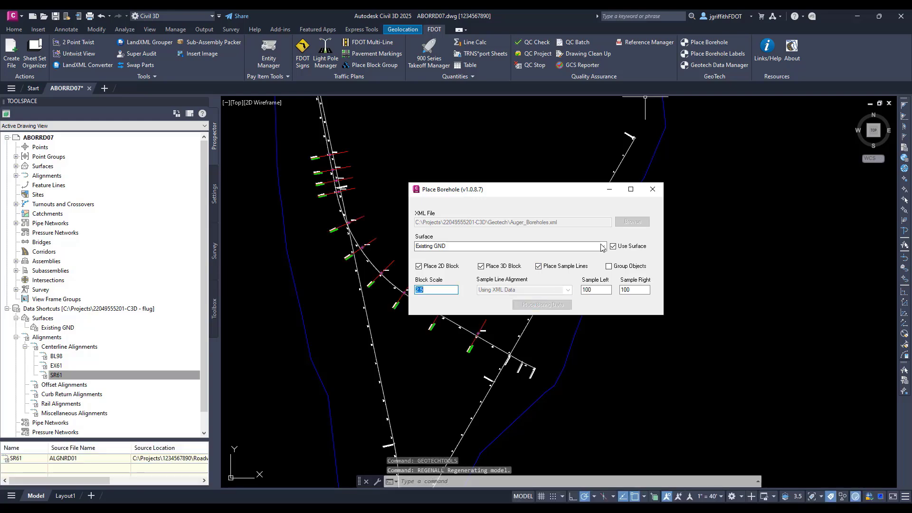
{"action": "left_click", "coordinate": [653, 189]}
Examine the 2D symbols, 3D columns and sample lines along the alignment from above and in orbited views, and return to the top view.
{"action": "scroll", "coordinate": [476, 338], "scroll_direction": "up", "scroll_amount": 8}
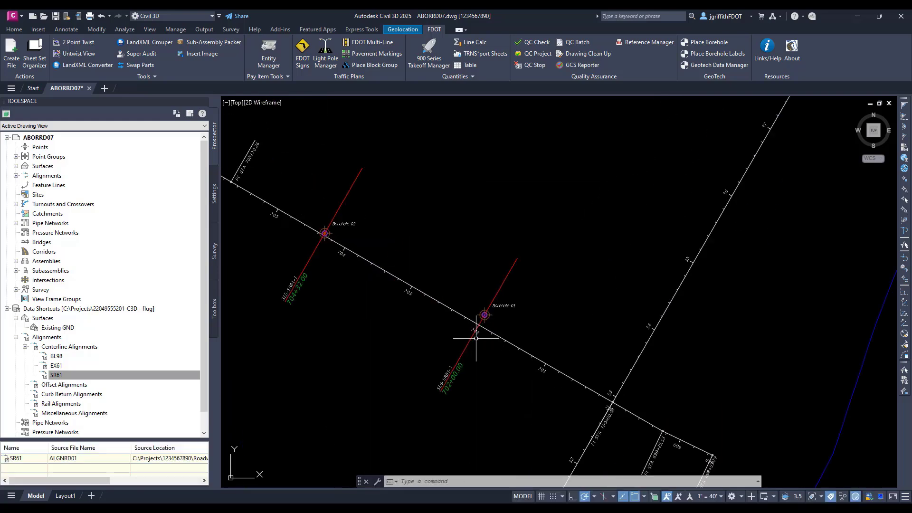
{"action": "scroll", "coordinate": [475, 338], "scroll_direction": "up", "scroll_amount": 5}
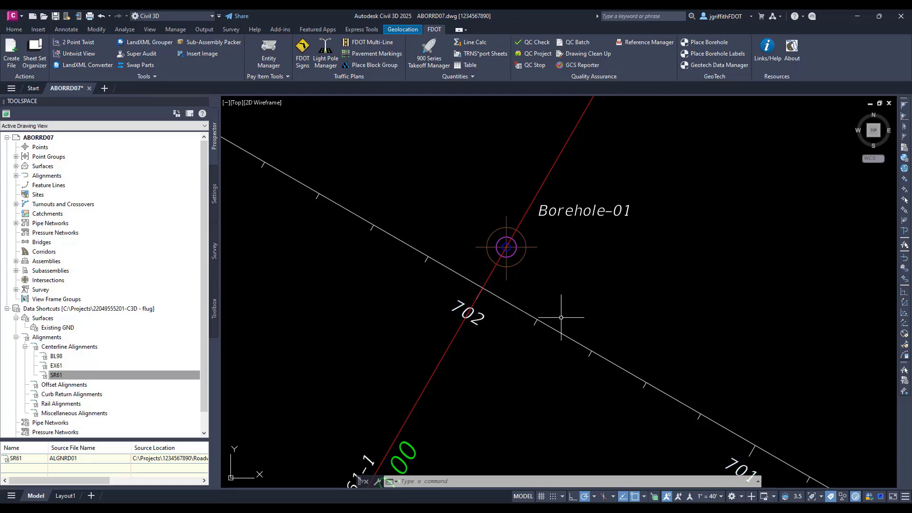
{"action": "middle_click_drag", "start_coordinate": [506, 246], "coordinate": [547, 202], "text": "shift"}
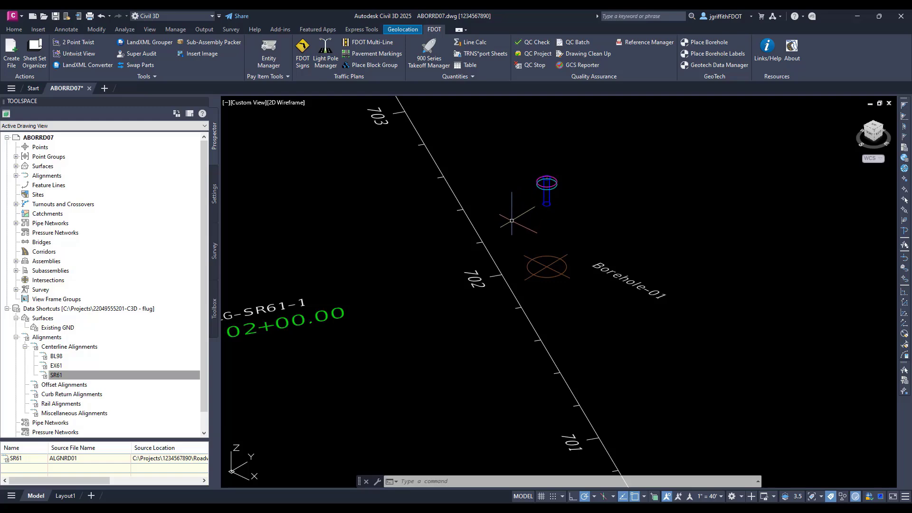
{"action": "scroll", "coordinate": [511, 222], "scroll_direction": "down", "scroll_amount": 7}
{"action": "middle_click_drag", "start_coordinate": [492, 205], "coordinate": [495, 217]}
{"action": "scroll", "coordinate": [504, 237], "scroll_direction": "up", "scroll_amount": 7}
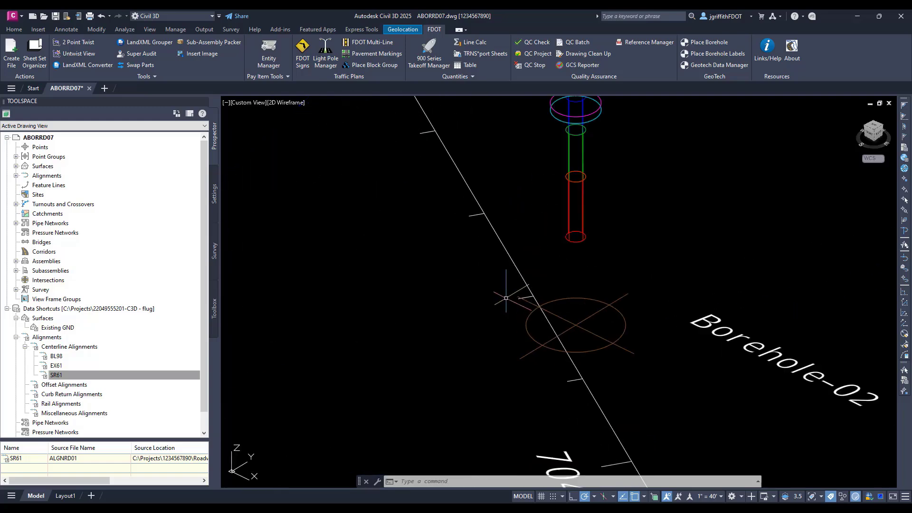
{"action": "scroll", "coordinate": [509, 288], "scroll_direction": "down", "scroll_amount": 5}
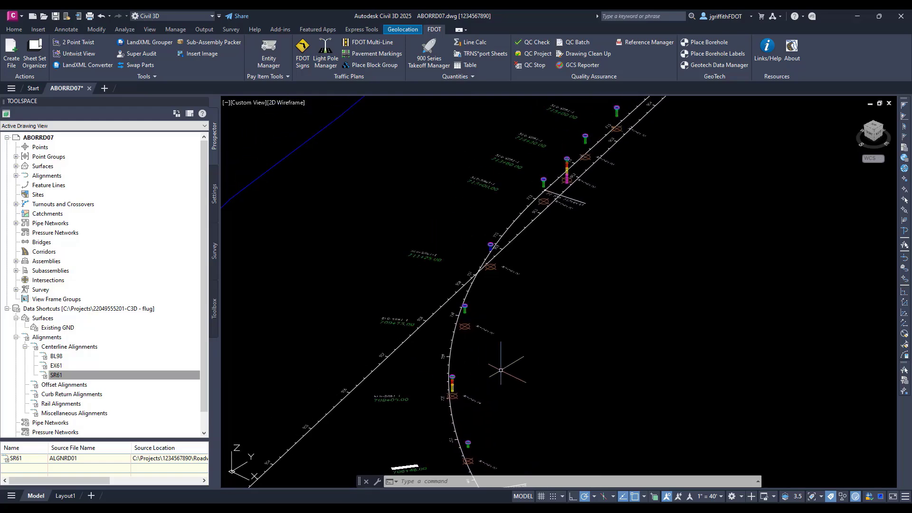
{"action": "middle_click_drag", "start_coordinate": [489, 371], "coordinate": [566, 315], "text": "shift"}
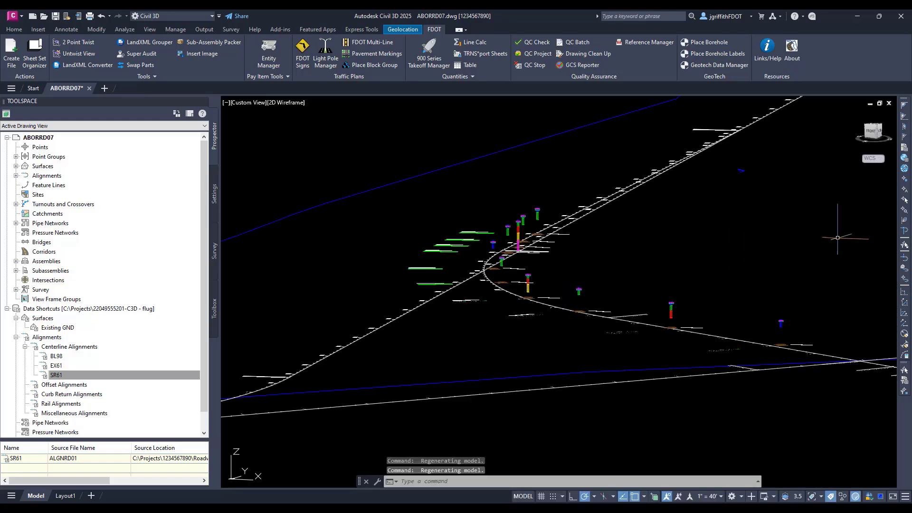
{"action": "left_click", "coordinate": [878, 129]}
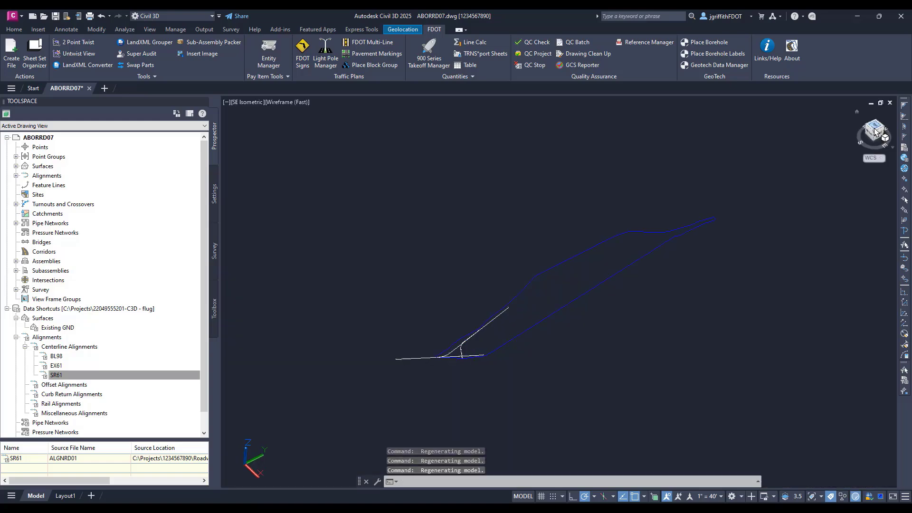
{"action": "left_click", "coordinate": [876, 130]}
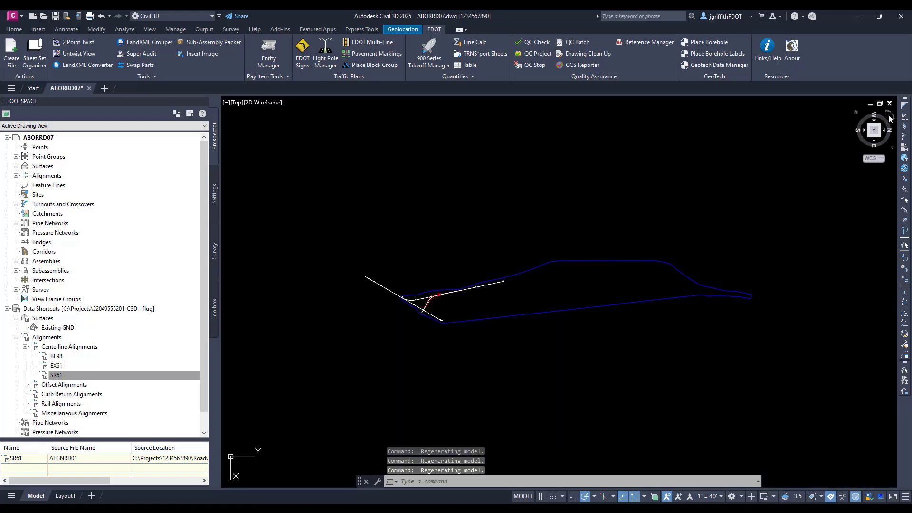
Rotate the top view so north points up and look over the sample lines along the alignment.
{"action": "left_click", "coordinate": [890, 115]}
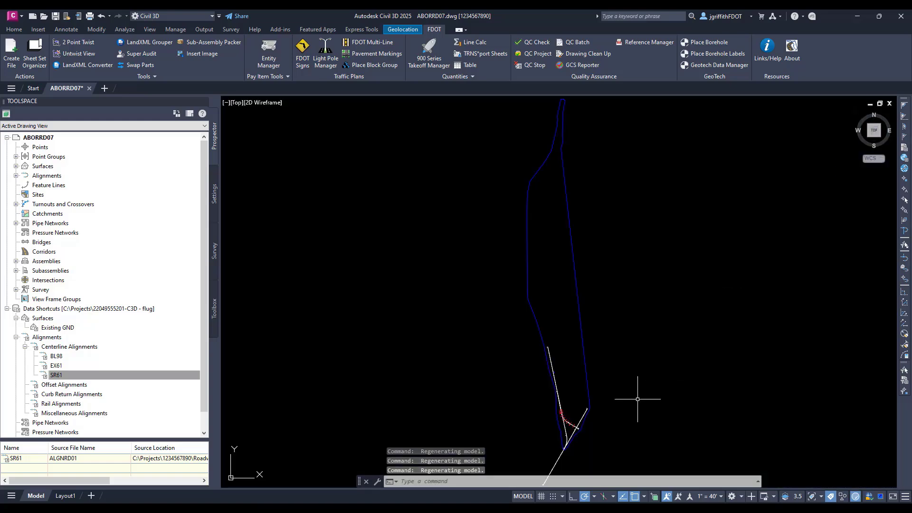
{"action": "scroll", "coordinate": [558, 434], "scroll_direction": "up", "scroll_amount": 4}
{"action": "scroll", "coordinate": [668, 355], "scroll_direction": "up", "scroll_amount": 2}
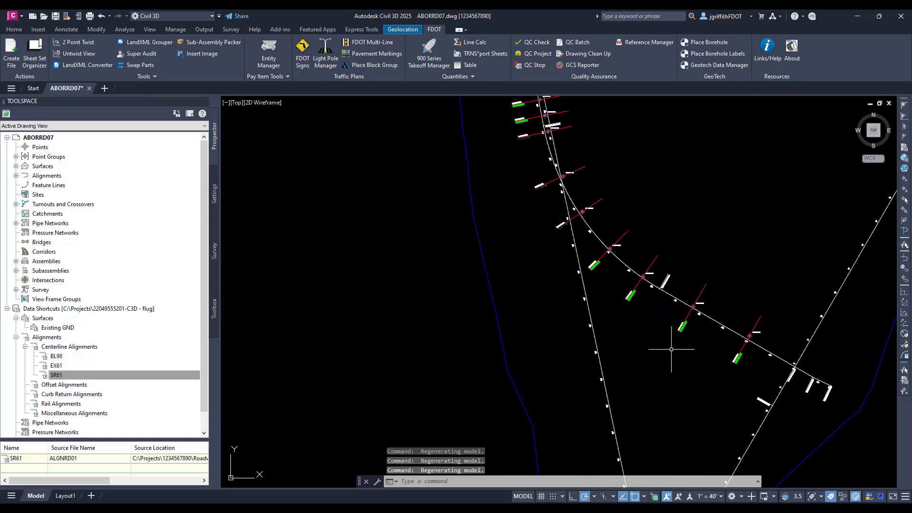
{"action": "middle_click_drag", "start_coordinate": [678, 337], "coordinate": [618, 392]}
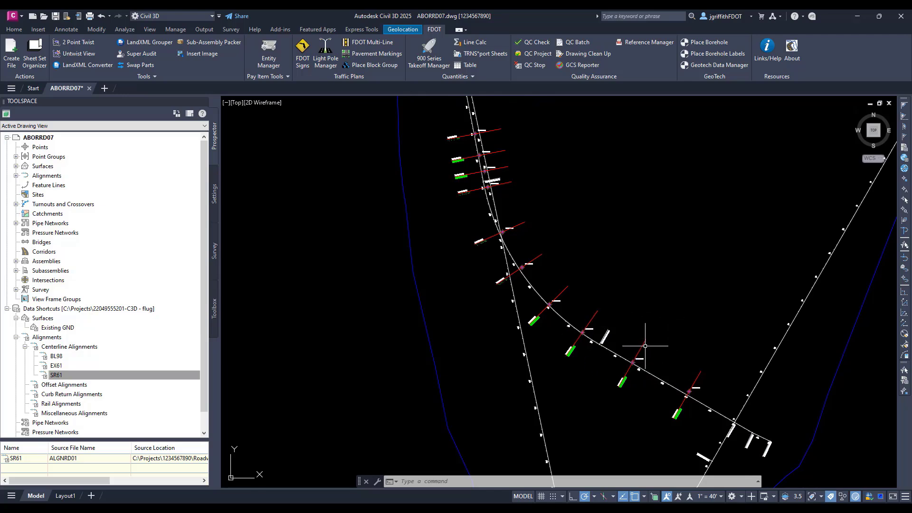
{"action": "scroll", "coordinate": [685, 333], "scroll_direction": "down", "scroll_amount": 5}
{"action": "middle_click_drag", "start_coordinate": [702, 332], "coordinate": [564, 306]}
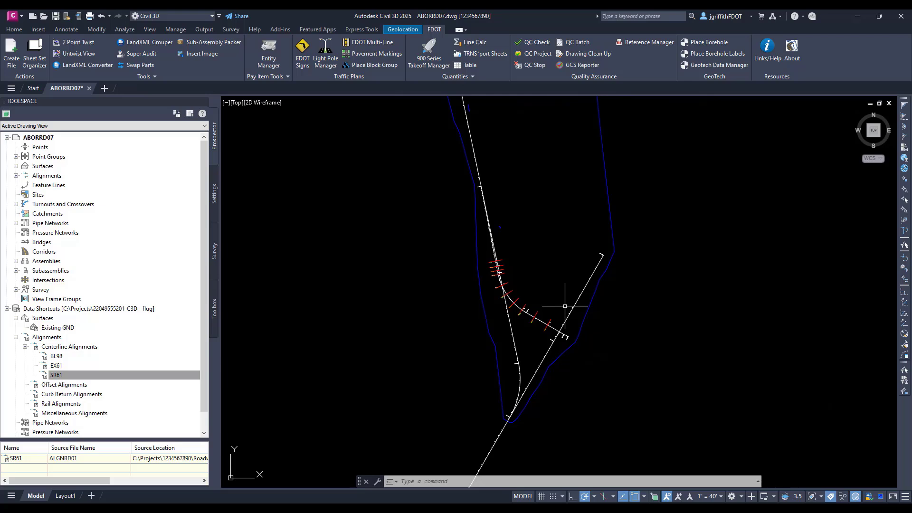
Start creating multiple section views for alignment SR61 and sample line group SLG-SR61-1, keeping the FDOT 20 Horz x 10 Vert section view style.
{"action": "left_click", "coordinate": [14, 30]}
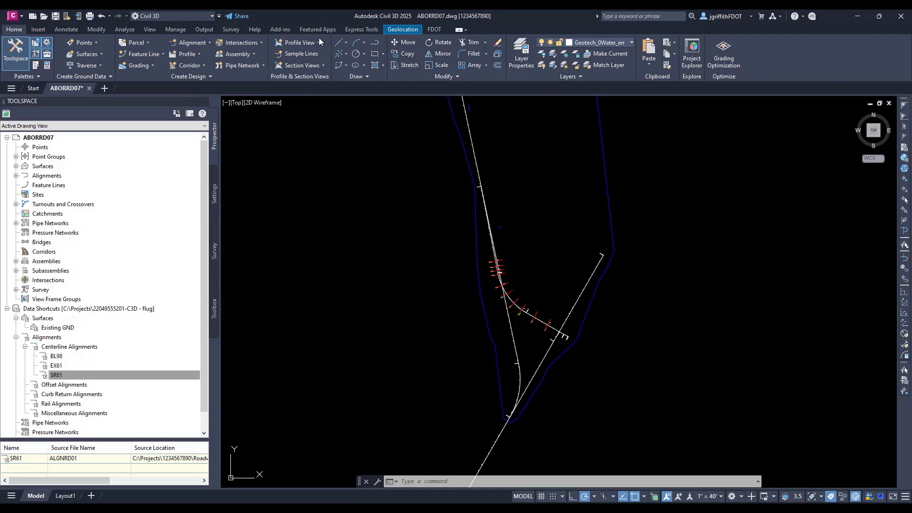
{"action": "left_click", "coordinate": [311, 66]}
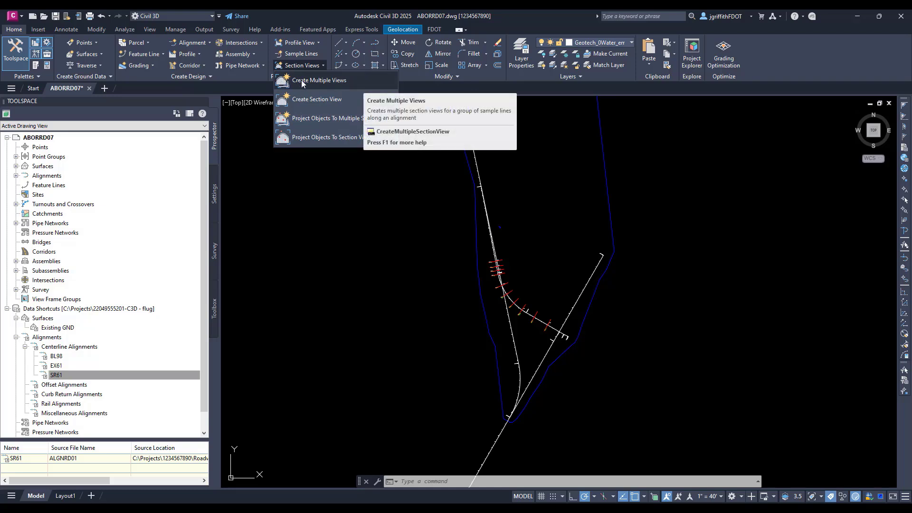
{"action": "left_click", "coordinate": [327, 82]}
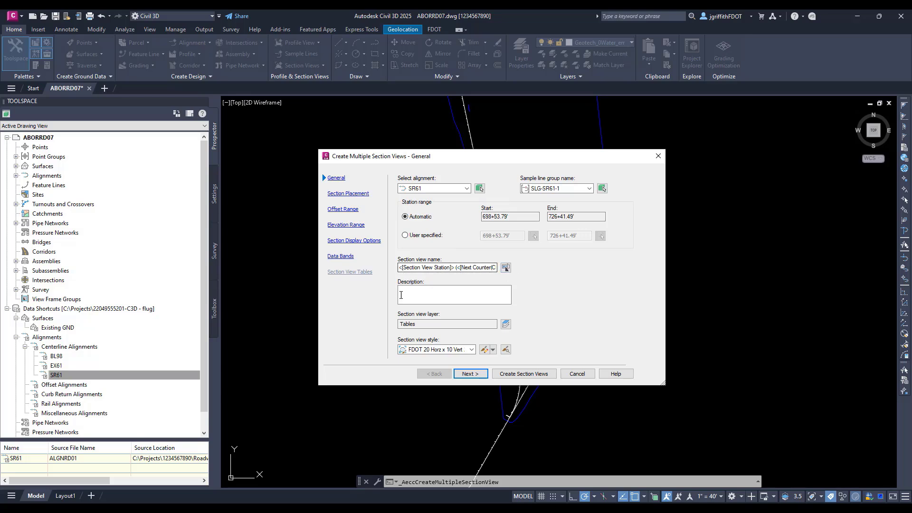
{"action": "left_click", "coordinate": [461, 350]}
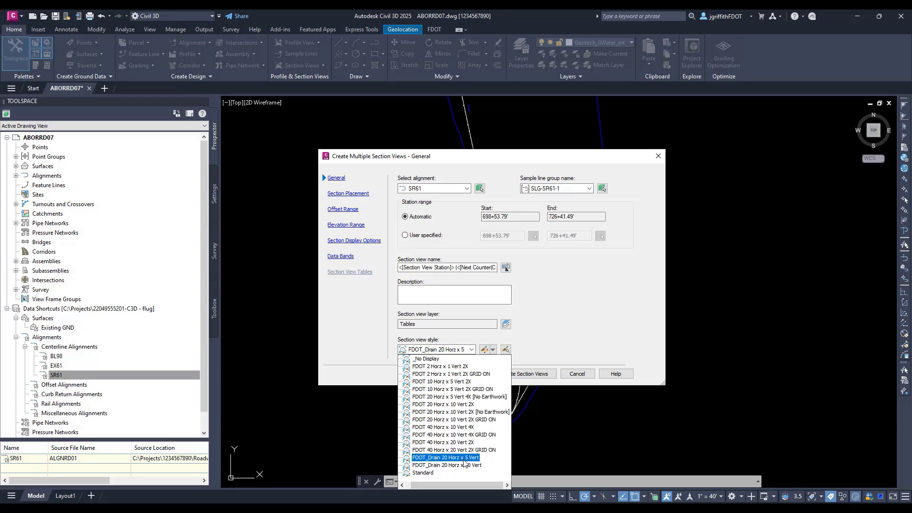
{"action": "left_click", "coordinate": [548, 338]}
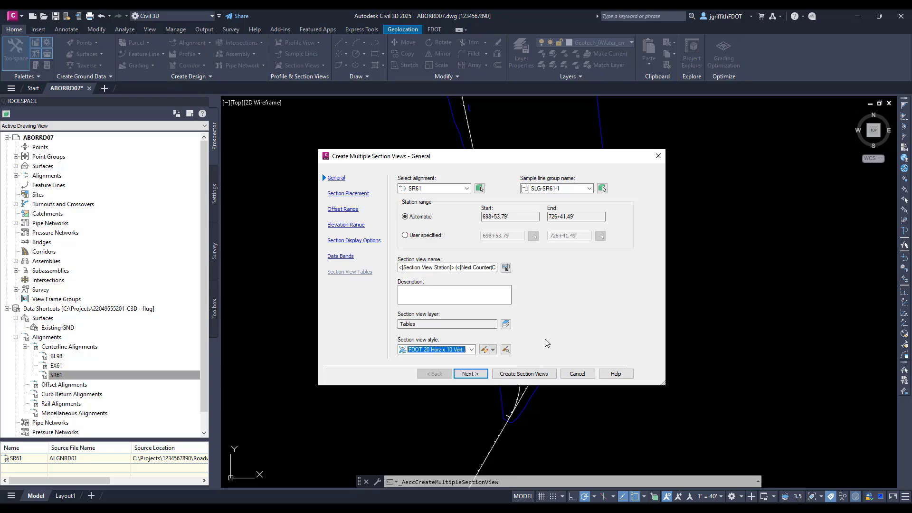
Review the placement, offset, elevation, display and data band settings, and place the section views in the open area east of the alignments.
{"action": "left_click", "coordinate": [349, 195]}
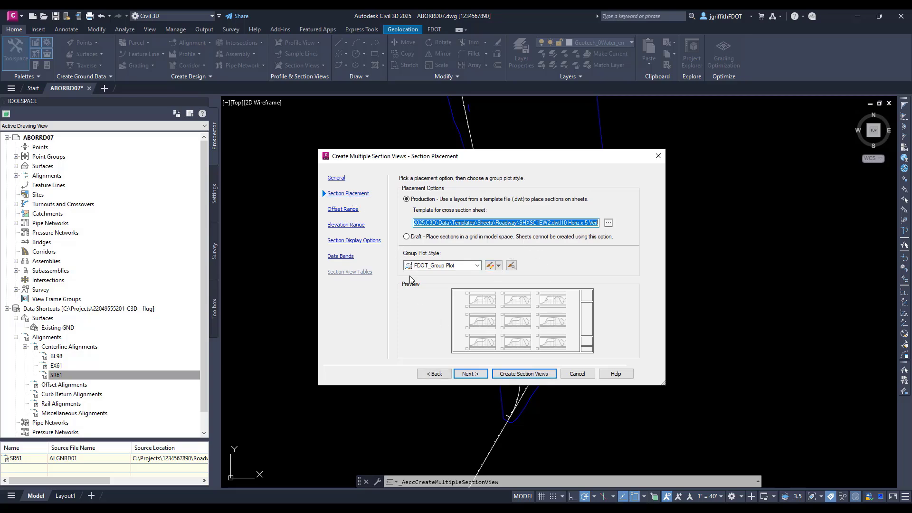
{"action": "left_click", "coordinate": [348, 211]}
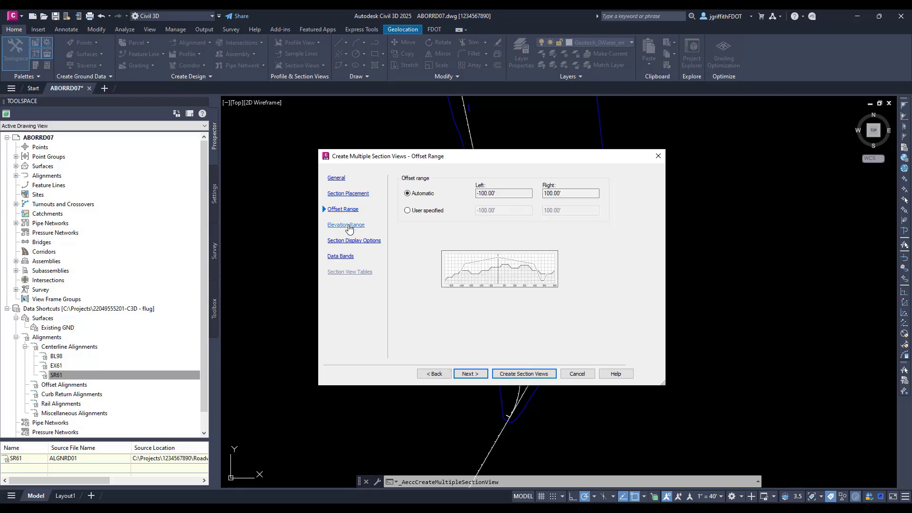
{"action": "left_click", "coordinate": [347, 226]}
{"action": "left_click", "coordinate": [350, 242]}
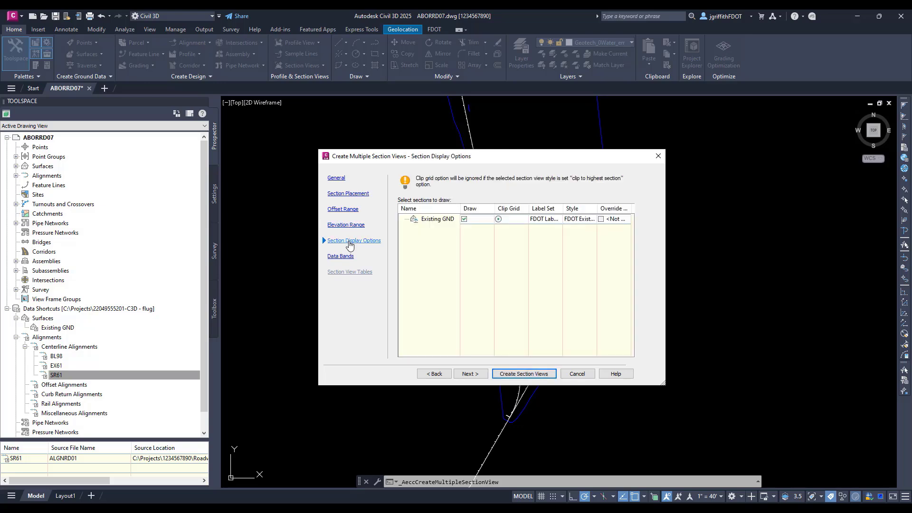
{"action": "left_click", "coordinate": [351, 259]}
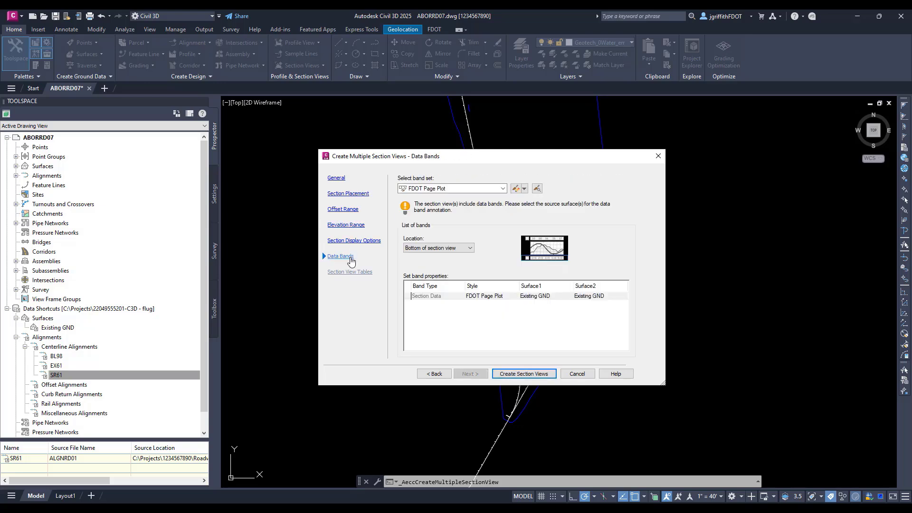
{"action": "left_click", "coordinate": [337, 179]}
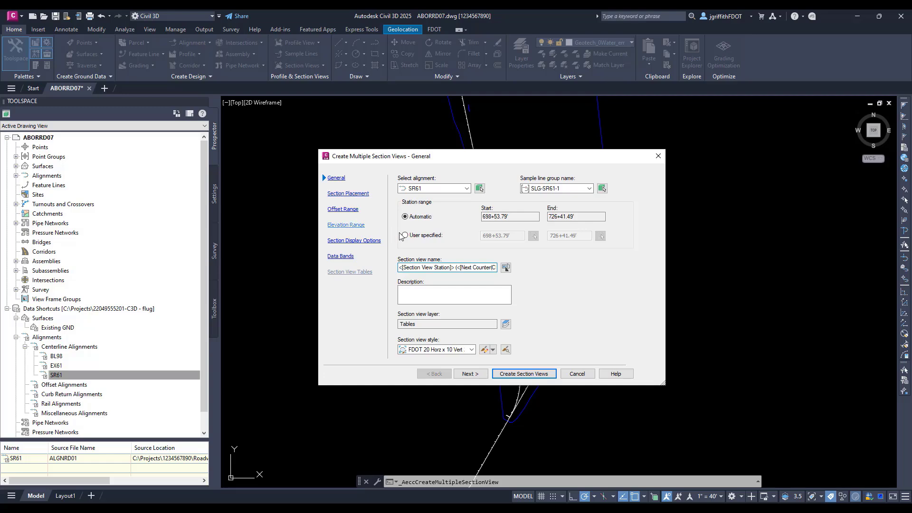
{"action": "left_click", "coordinate": [524, 374]}
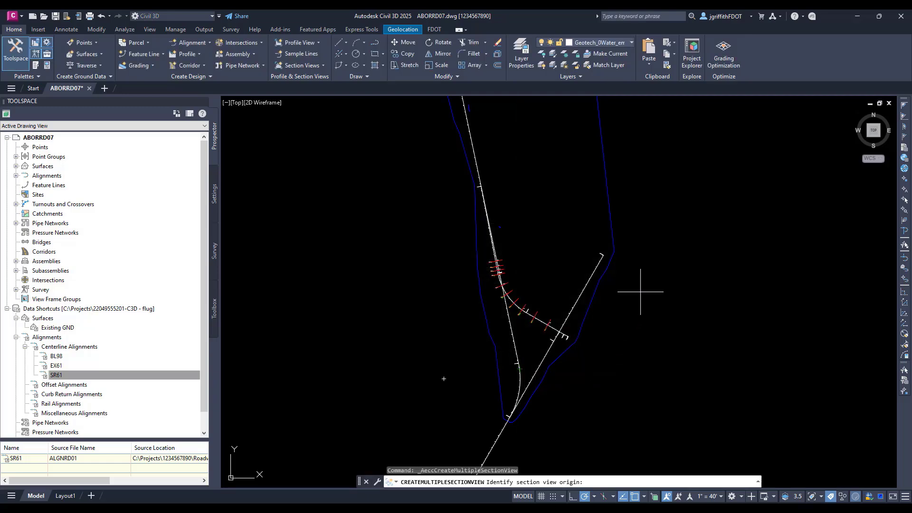
{"action": "left_click", "coordinate": [655, 288]}
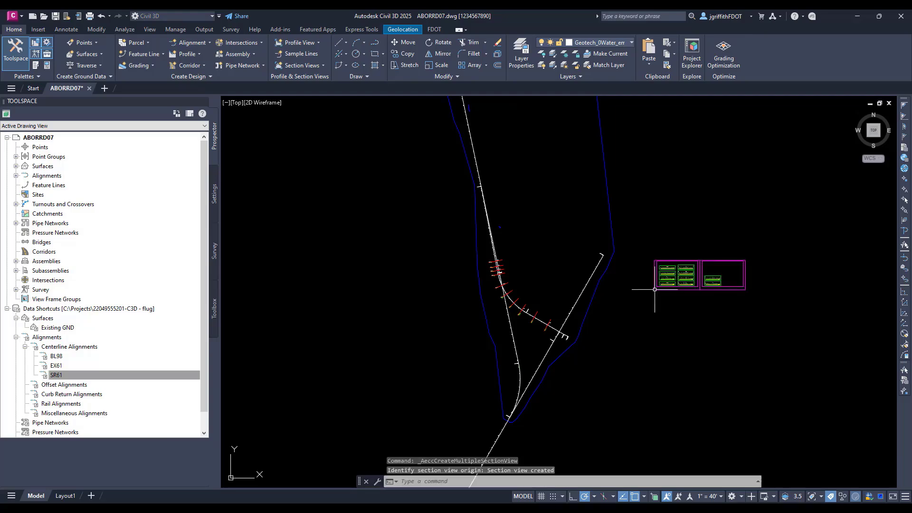
Start projecting objects to multiple section views from the 713+00.00 section view, leaving the percentage projection range at its minimum around the current sample line.
{"action": "scroll", "coordinate": [707, 270], "scroll_direction": "up", "scroll_amount": 6}
{"action": "scroll", "coordinate": [714, 269], "scroll_direction": "up", "scroll_amount": 5}
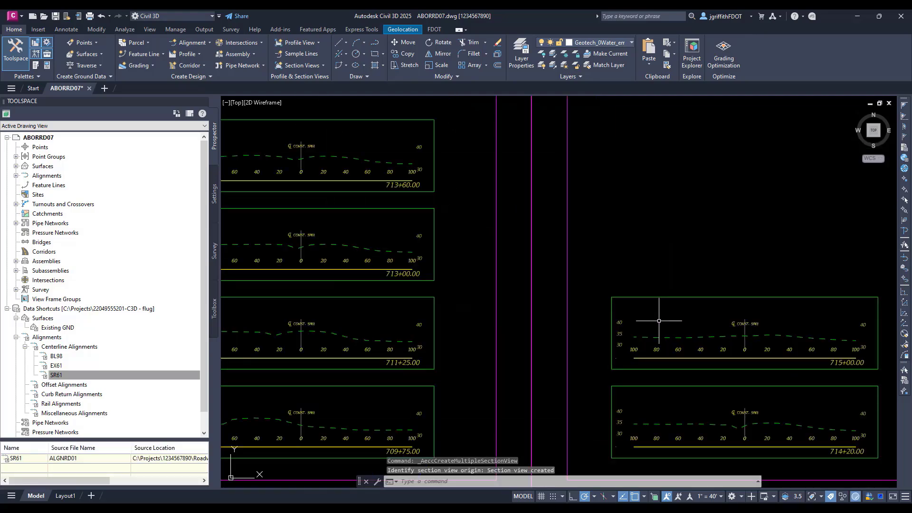
{"action": "middle_click_drag", "start_coordinate": [655, 320], "coordinate": [810, 301]}
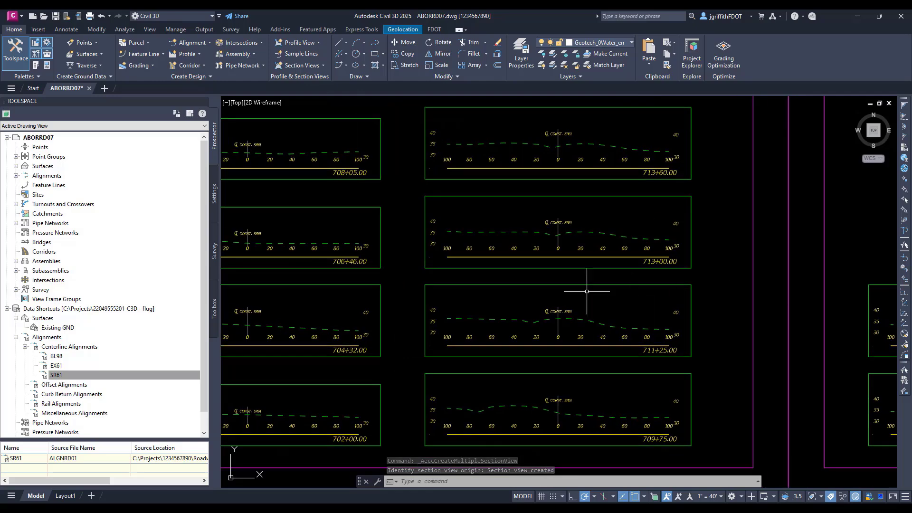
{"action": "middle_click_drag", "start_coordinate": [401, 252], "coordinate": [671, 299]}
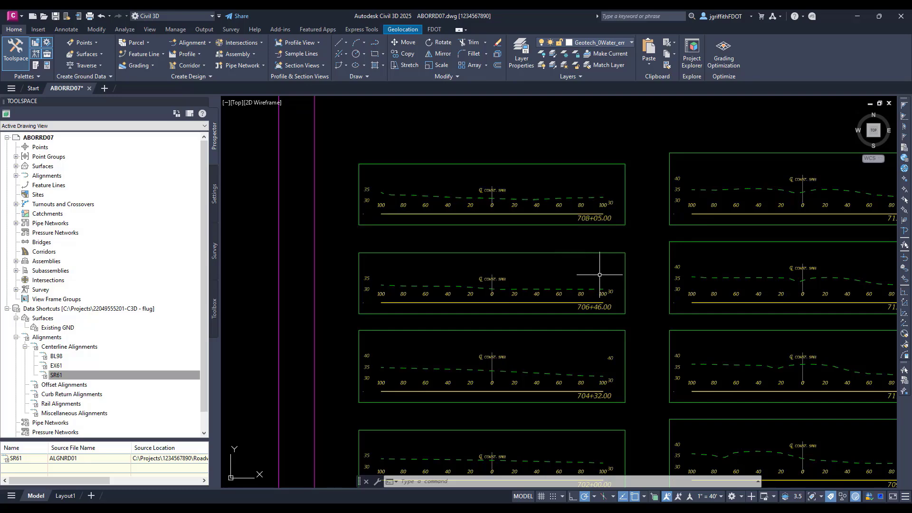
{"action": "mouse_move", "coordinate": [606, 282]}
{"action": "middle_mouse_down"}
{"action": "mouse_move", "coordinate": [502, 199]}
{"action": "mouse_move", "coordinate": [537, 255]}
{"action": "middle_mouse_up"}
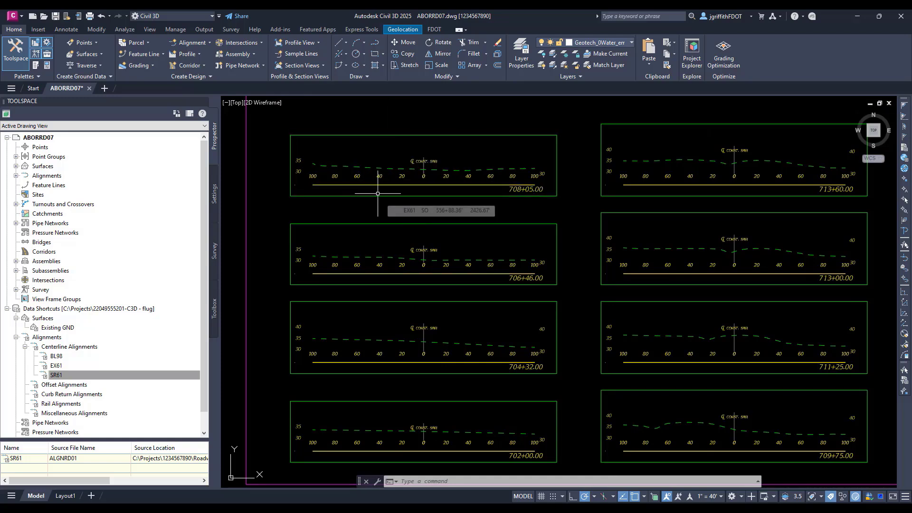
{"action": "left_click", "coordinate": [309, 70]}
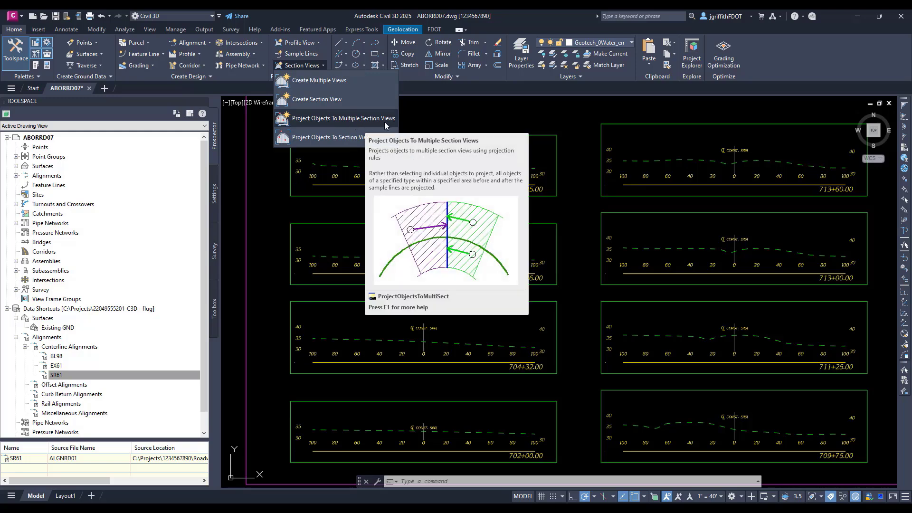
{"action": "left_click", "coordinate": [358, 120]}
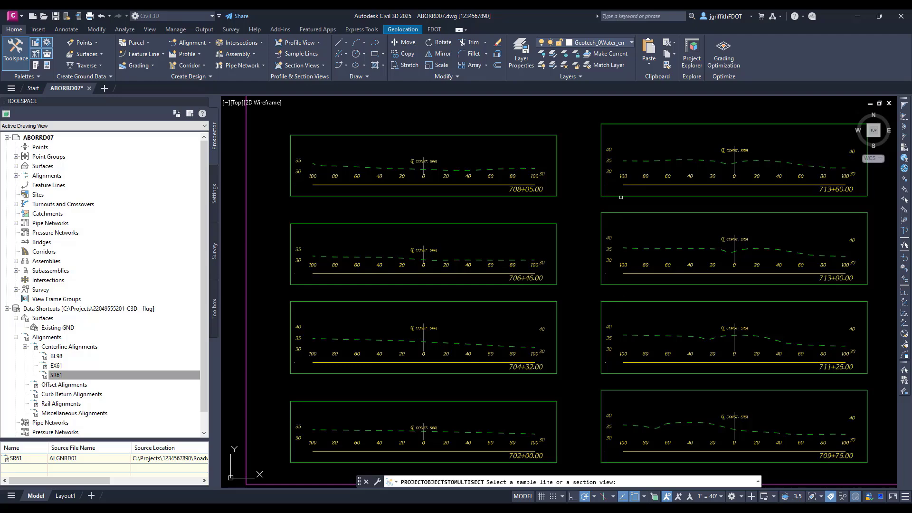
{"action": "left_click", "coordinate": [620, 212]}
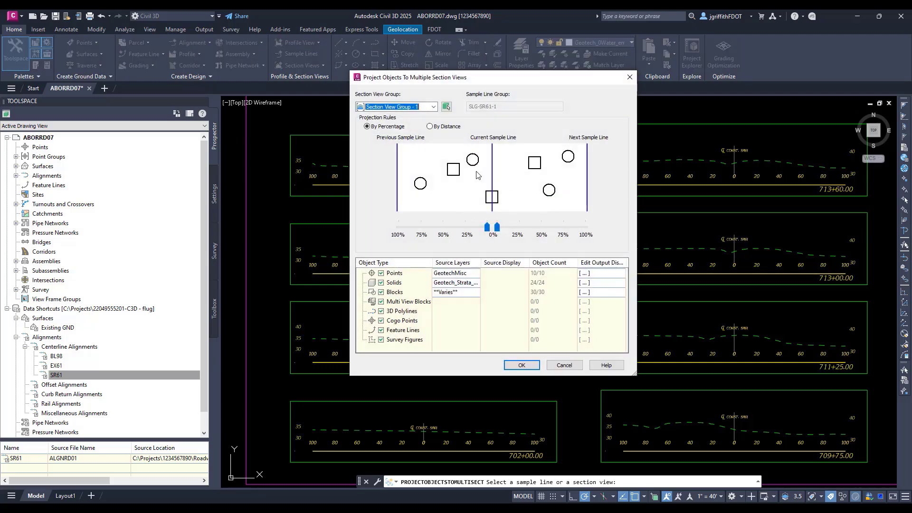
{"action": "left_click_drag", "start_coordinate": [483, 228], "coordinate": [443, 228]}
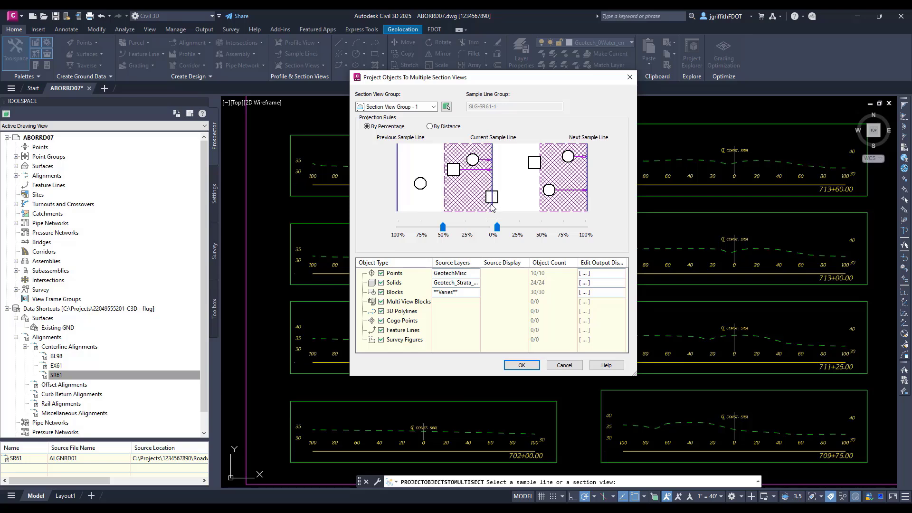
{"action": "left_click", "coordinate": [486, 231]}
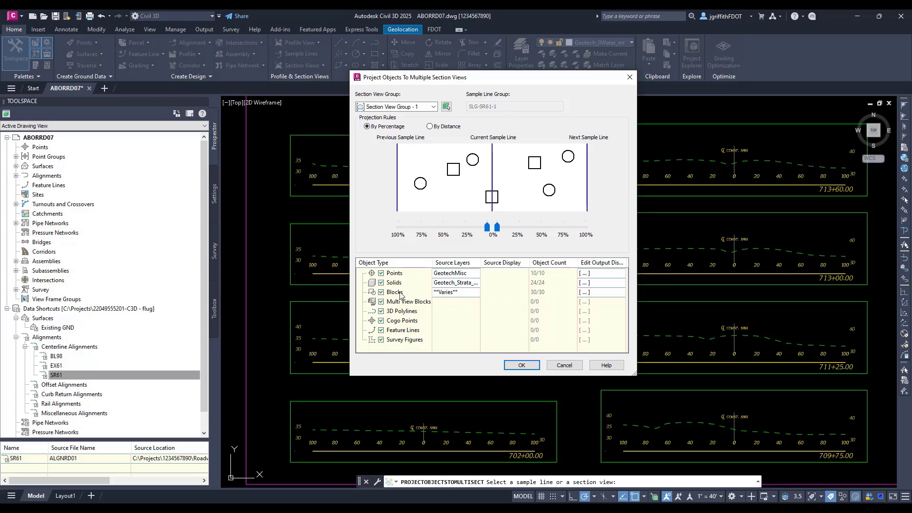
Exclude the Core layer from the projected blocks and turn off drawing crossings for all of the blocks.
{"action": "double_click", "coordinate": [455, 294]}
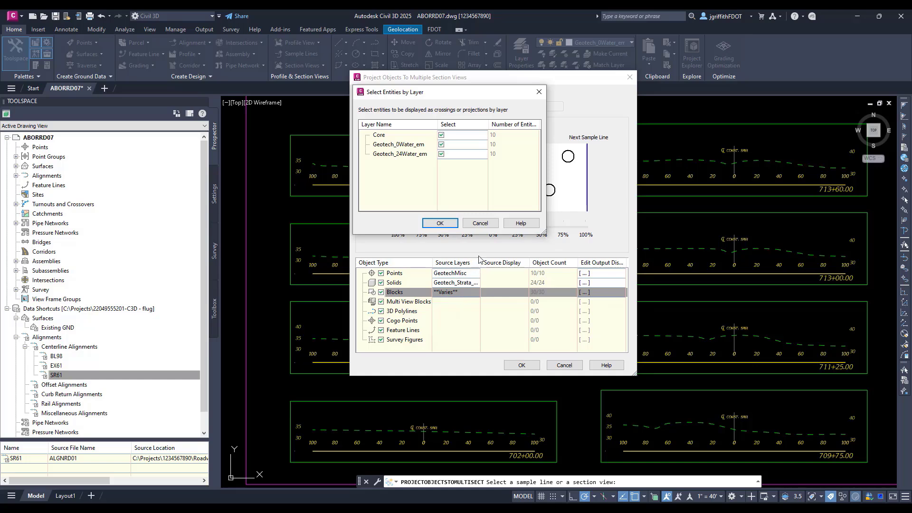
{"action": "left_click", "coordinate": [441, 135]}
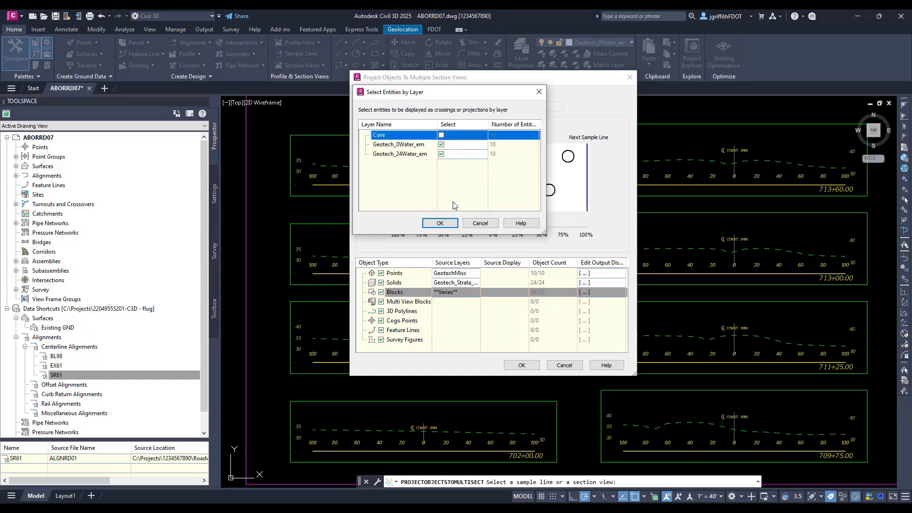
{"action": "left_click", "coordinate": [440, 224]}
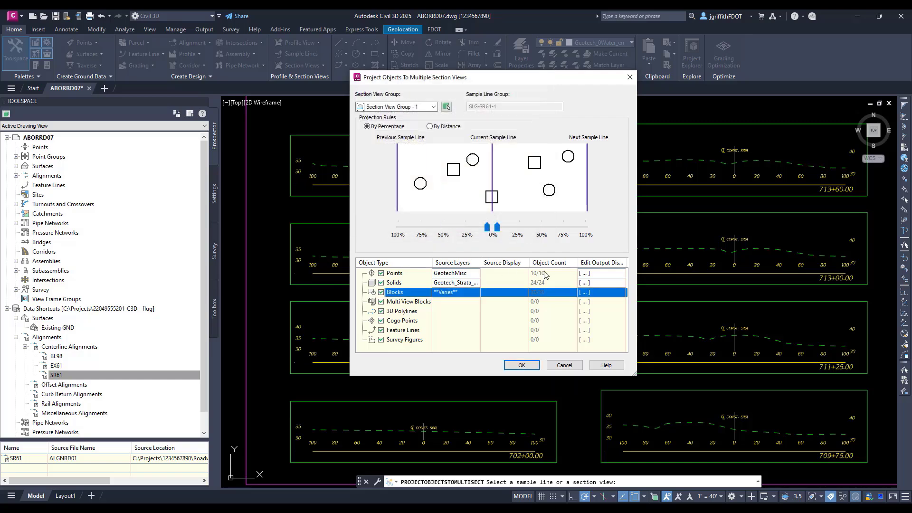
{"action": "left_click", "coordinate": [598, 294]}
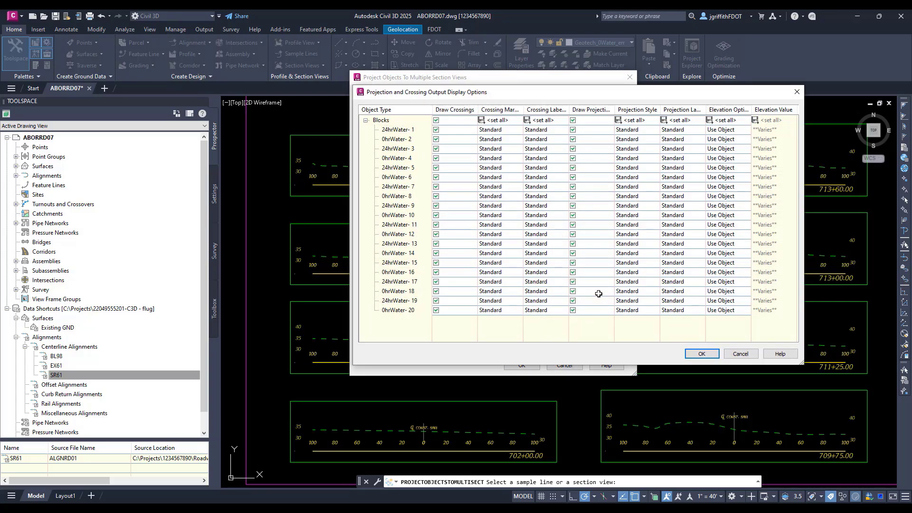
{"action": "left_click", "coordinate": [436, 120]}
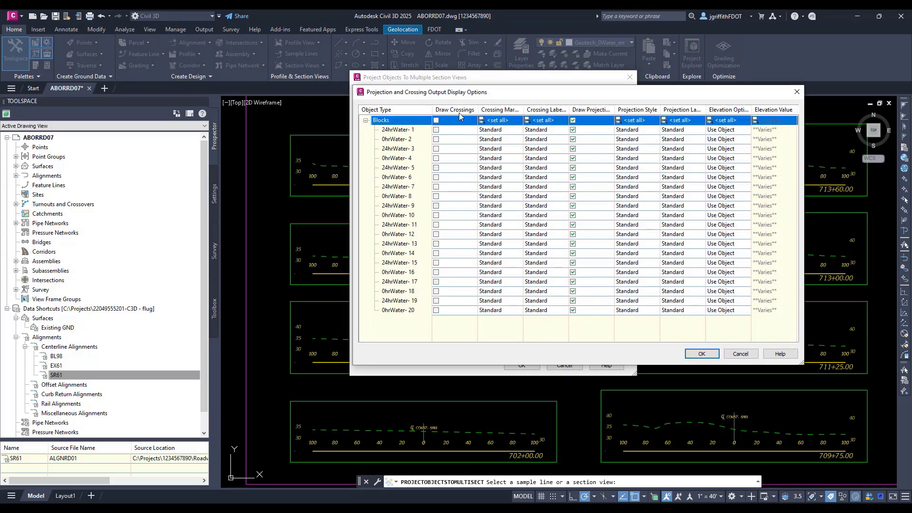
Set the projection style of all projected blocks to Geotech 24 Water Data.
{"action": "left_click", "coordinate": [639, 122]}
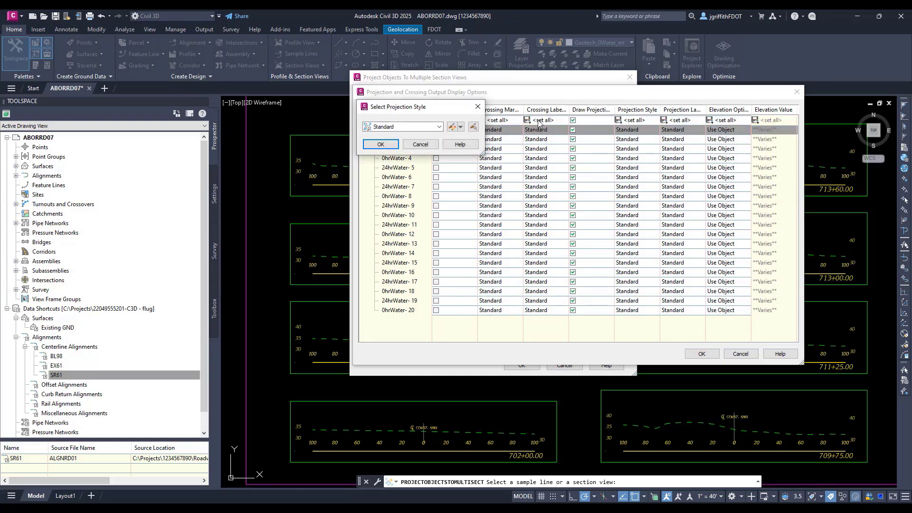
{"action": "left_click", "coordinate": [478, 106]}
{"action": "left_click", "coordinate": [631, 140]}
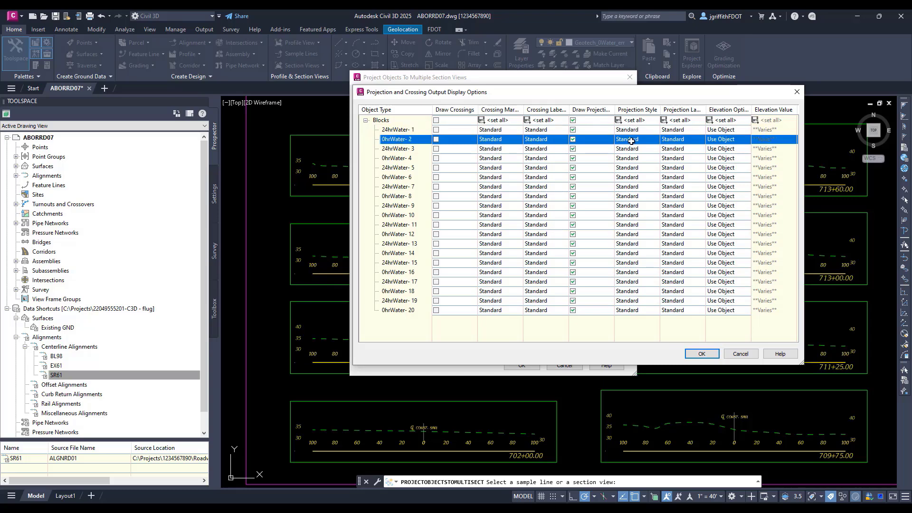
{"action": "left_click", "coordinate": [631, 141]}
{"action": "left_click", "coordinate": [478, 105]}
{"action": "left_click", "coordinate": [635, 121]}
{"action": "left_click", "coordinate": [439, 127]}
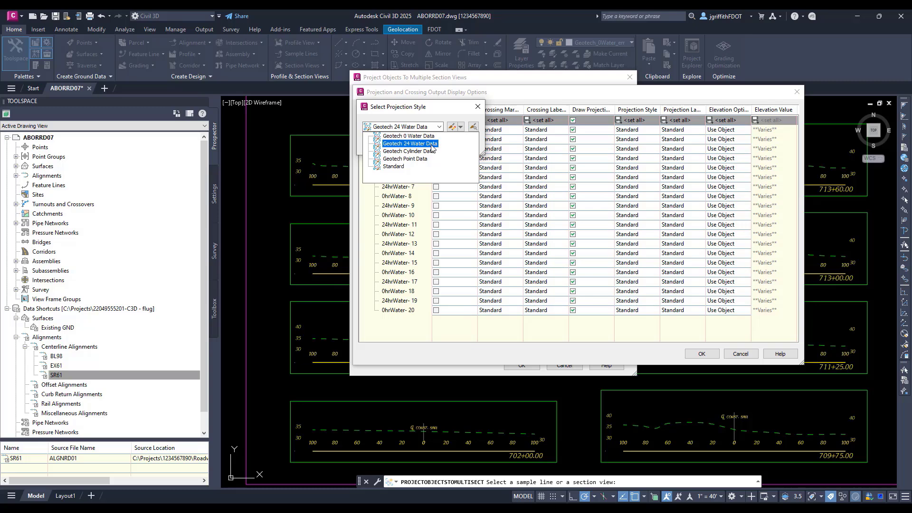
{"action": "left_click", "coordinate": [434, 143]}
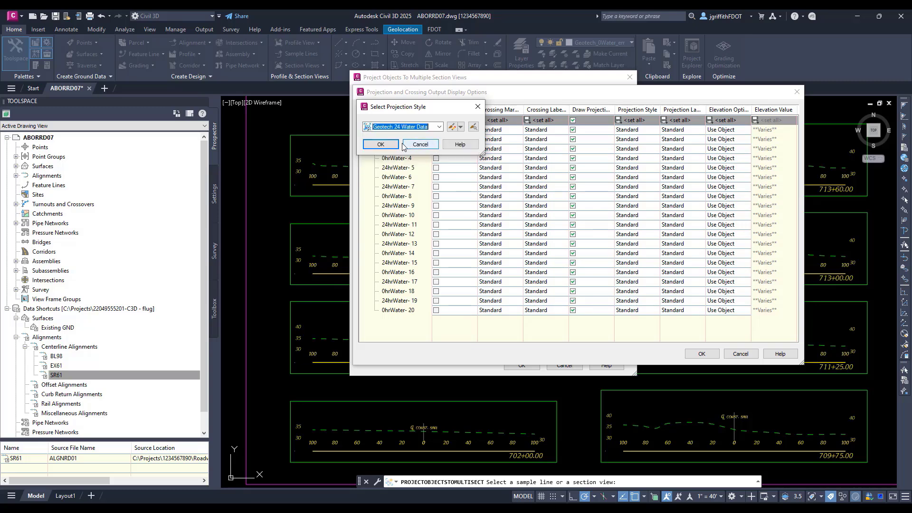
{"action": "left_click", "coordinate": [381, 144]}
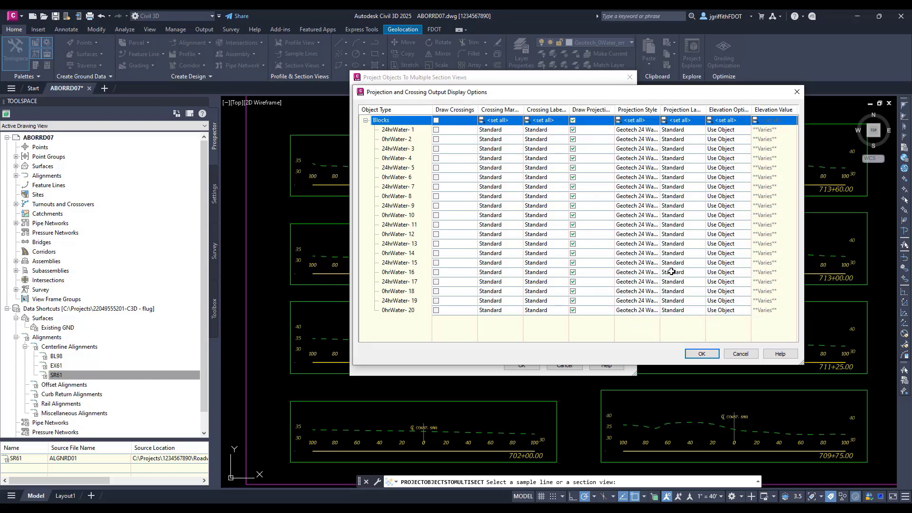
Set the projection label style of all projected blocks to Geotech 24hr Water Label.
{"action": "left_click", "coordinate": [681, 120]}
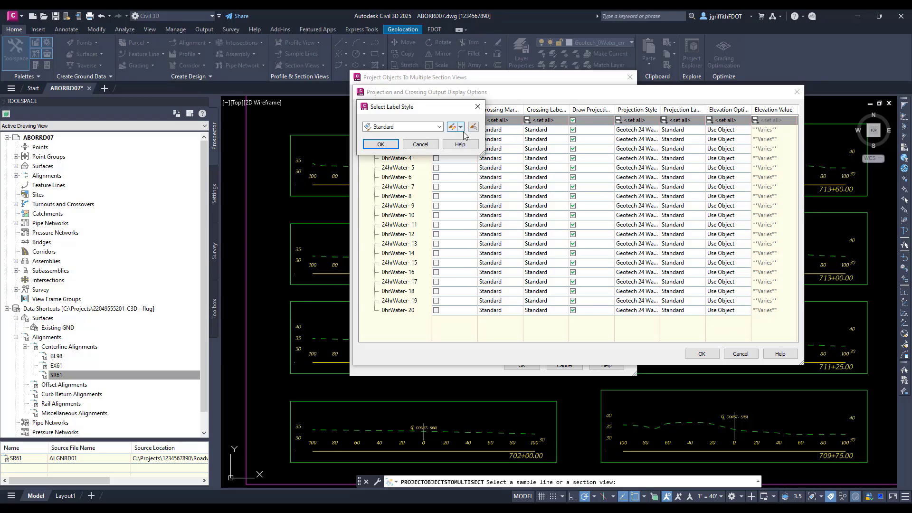
{"action": "left_click", "coordinate": [439, 126]}
{"action": "left_click", "coordinate": [423, 151]}
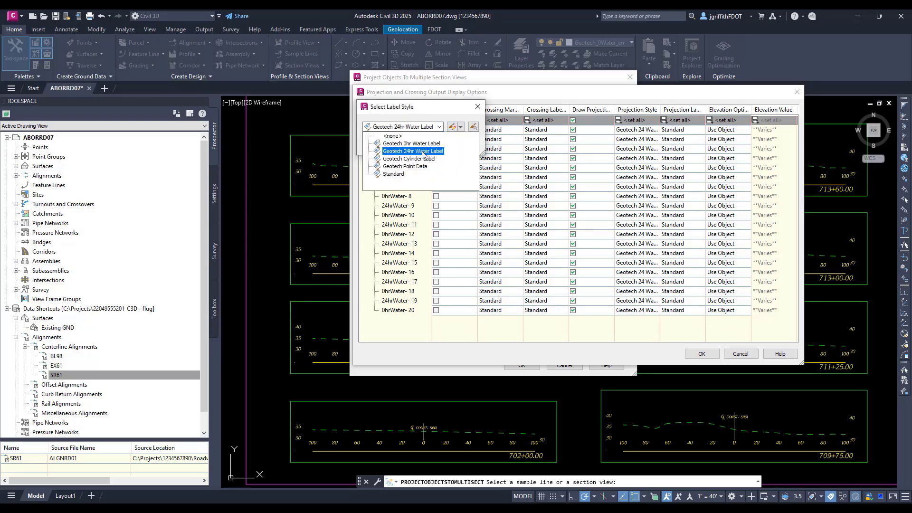
{"action": "left_click", "coordinate": [421, 151]}
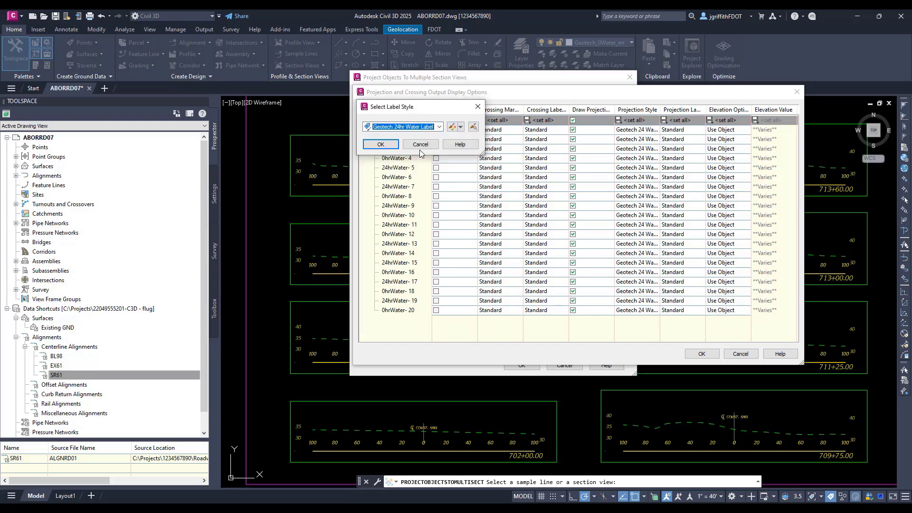
{"action": "left_click", "coordinate": [380, 145]}
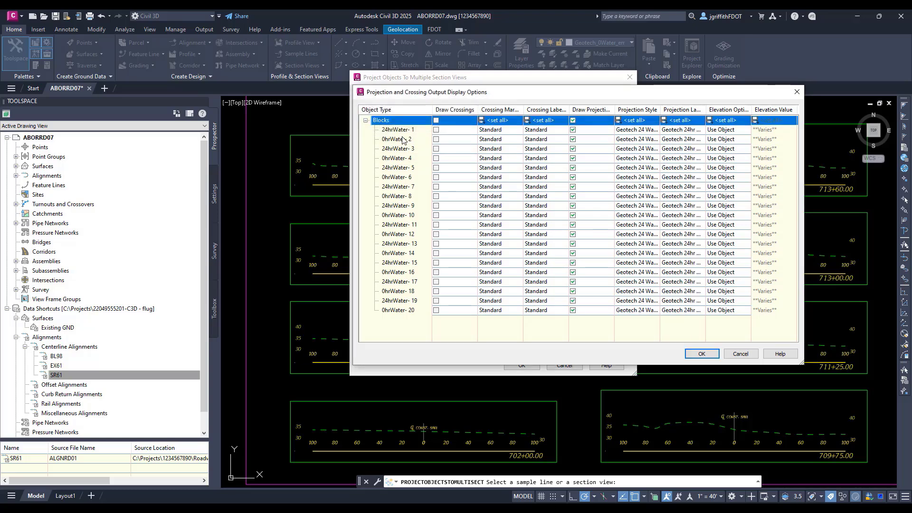
Select all the 0hrWater blocks, from 0hrWater-2 to 0hrWater-20, and set their projection style to Geotech 0 Water Data.
{"action": "left_click", "coordinate": [398, 140]}
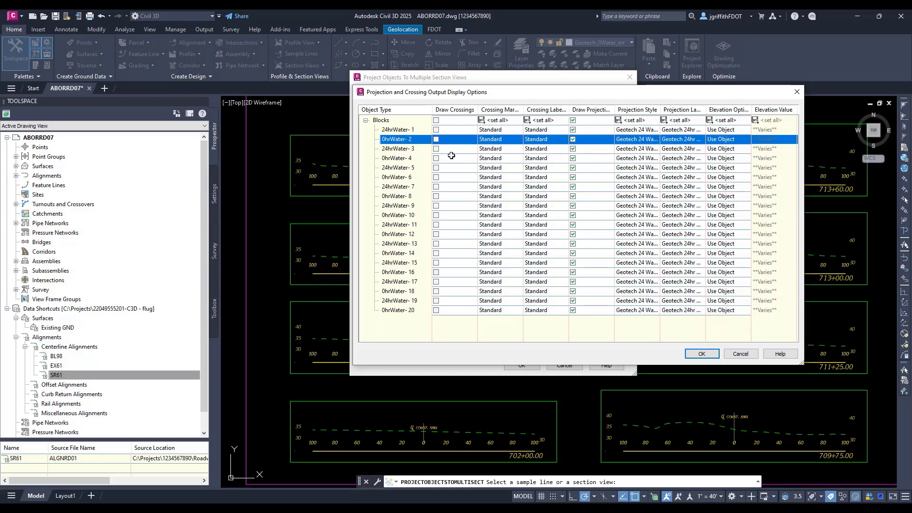
{"action": "left_click", "coordinate": [407, 159], "text": "shift"}
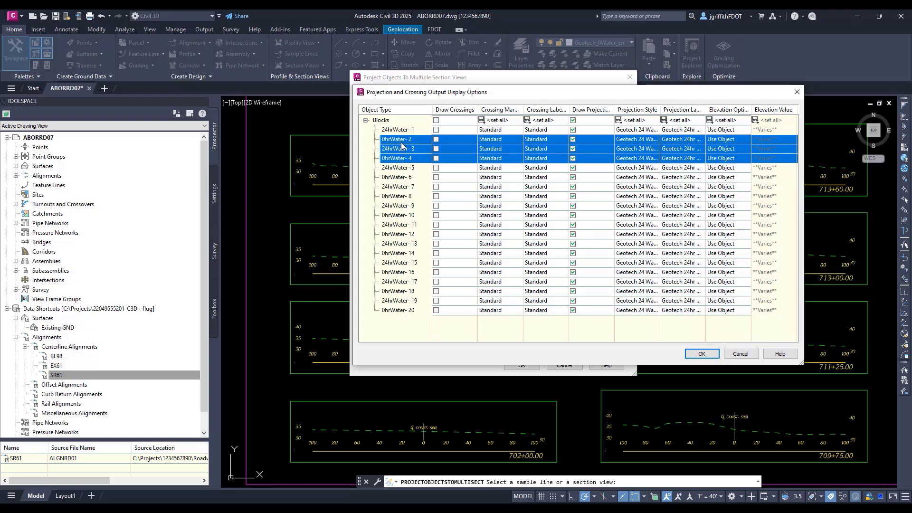
{"action": "left_click", "coordinate": [404, 142]}
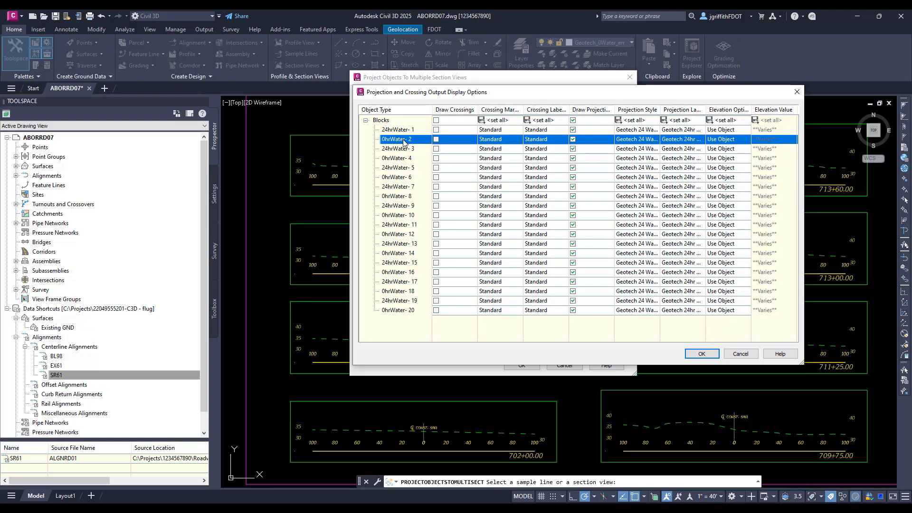
{"action": "left_click", "coordinate": [403, 159], "text": "ctrl"}
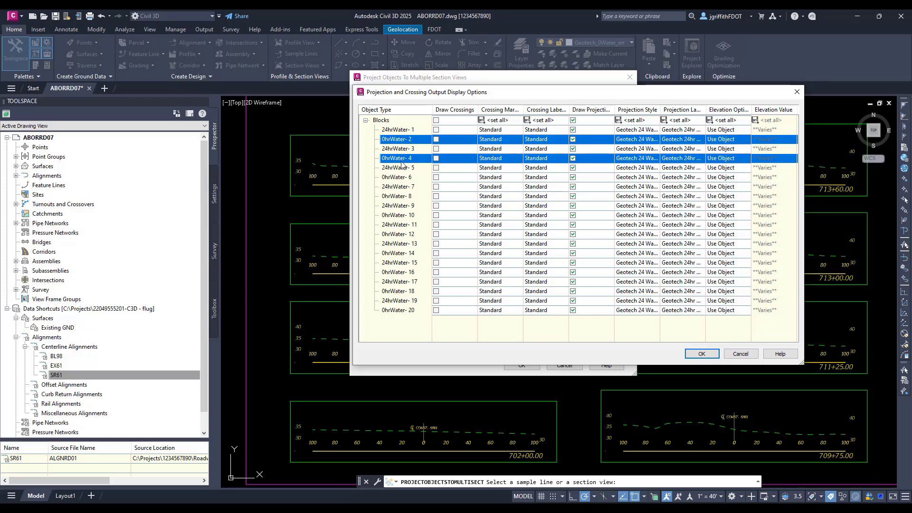
{"action": "left_click", "coordinate": [402, 178], "text": "ctrl"}
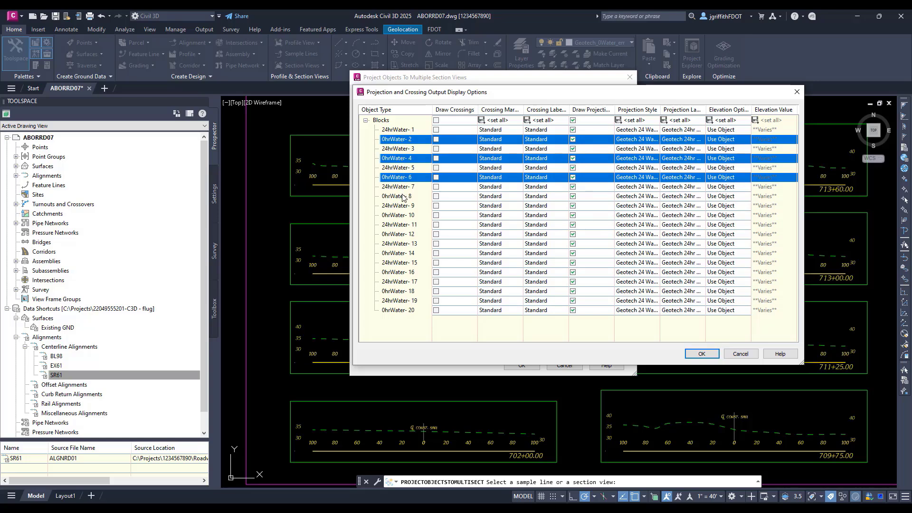
{"action": "left_click", "coordinate": [403, 197], "text": "ctrl"}
{"action": "left_click", "coordinate": [404, 218], "text": "ctrl"}
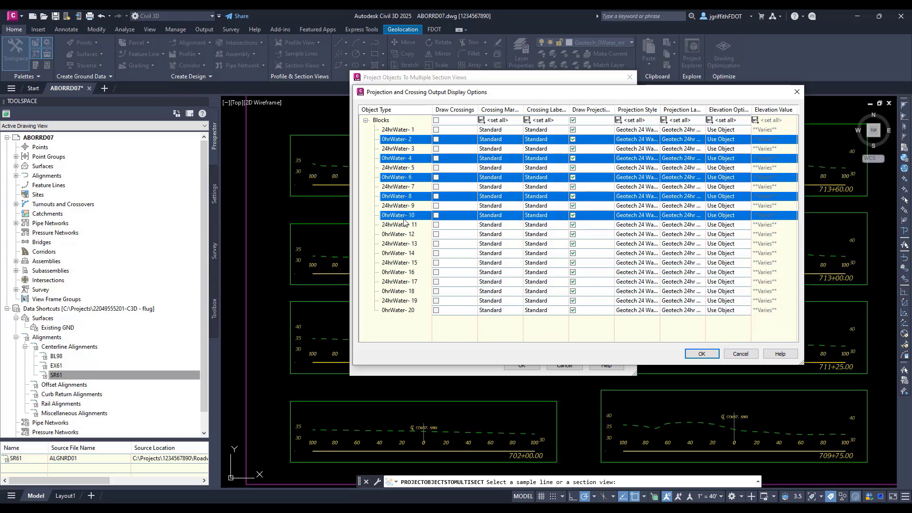
{"action": "left_click", "coordinate": [402, 235], "text": "ctrl"}
{"action": "left_click", "coordinate": [401, 255], "text": "ctrl"}
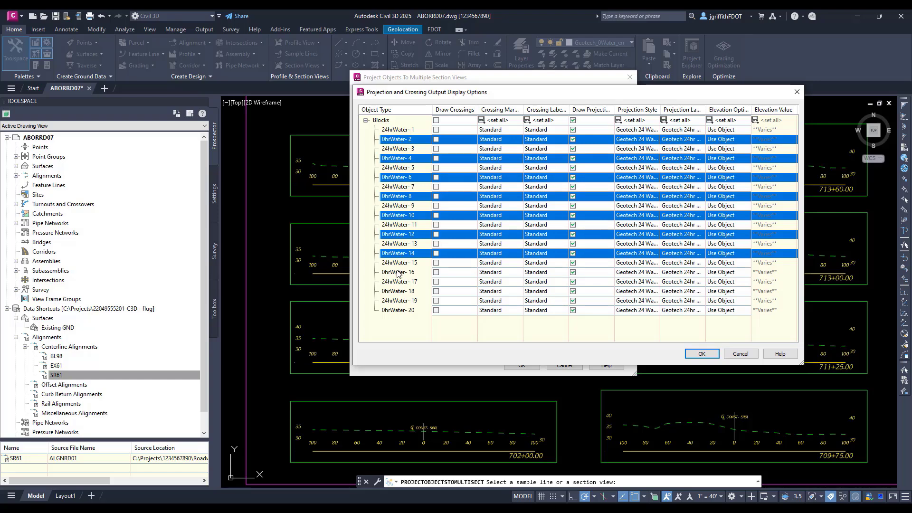
{"action": "left_click", "coordinate": [401, 272], "text": "ctrl"}
{"action": "left_click", "coordinate": [398, 292], "text": "ctrl"}
{"action": "left_click", "coordinate": [398, 310], "text": "ctrl"}
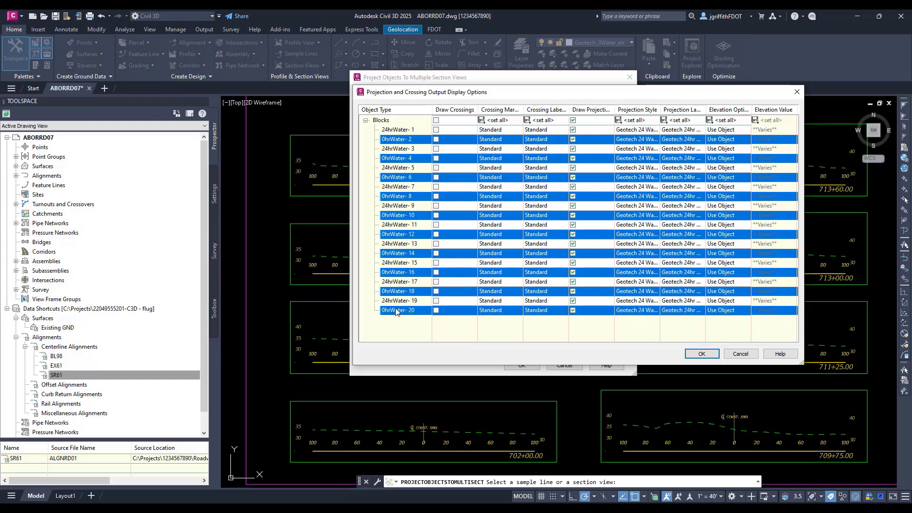
{"action": "left_click", "coordinate": [642, 139]}
{"action": "left_click", "coordinate": [438, 127]}
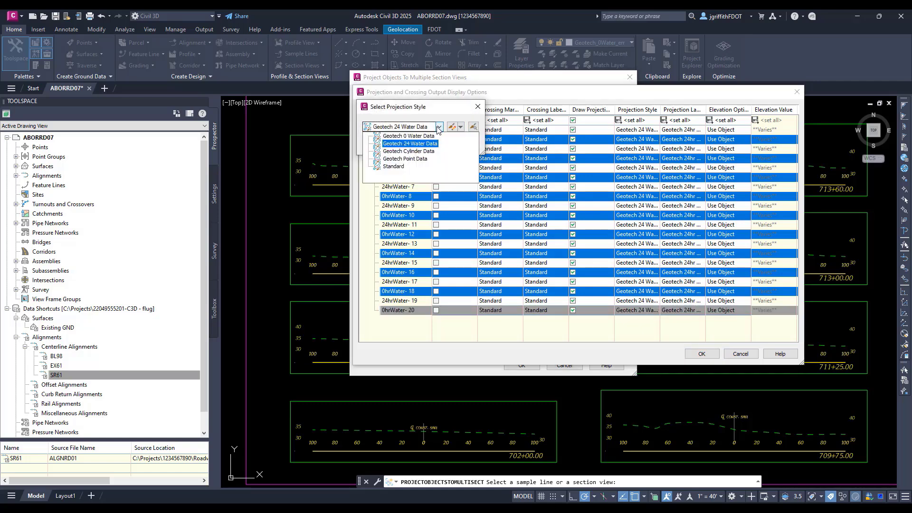
{"action": "left_click", "coordinate": [407, 136]}
{"action": "left_click", "coordinate": [387, 148]}
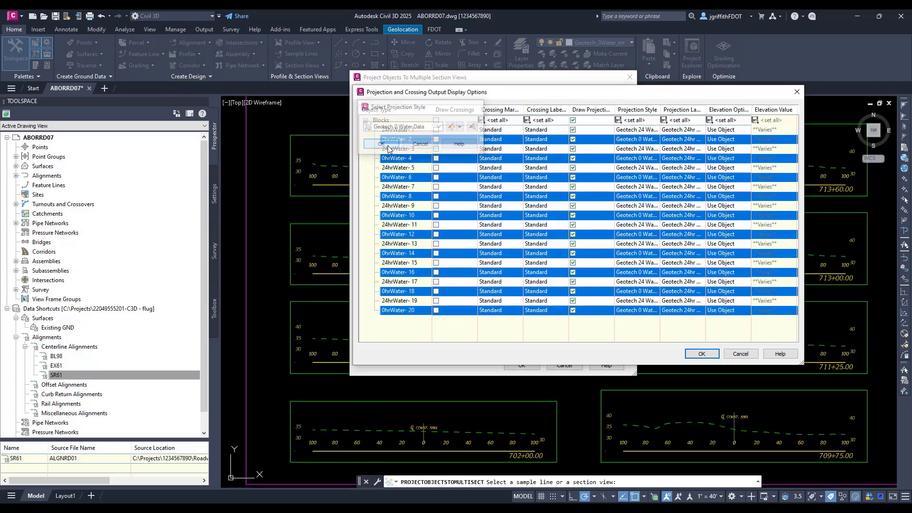
Set the projection label style of the selected 0hrWater blocks to Geotech 0hr Water Label and accept the block output display options.
{"action": "left_click", "coordinate": [693, 139]}
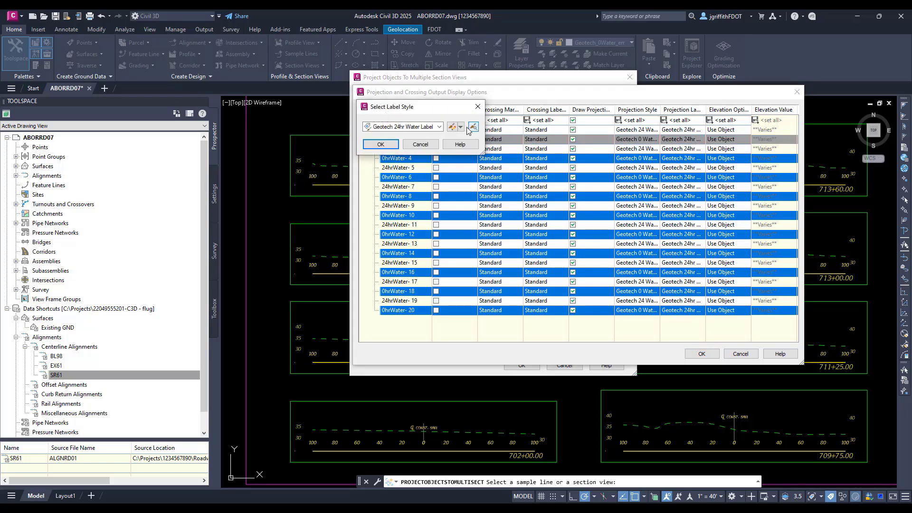
{"action": "left_click", "coordinate": [439, 127]}
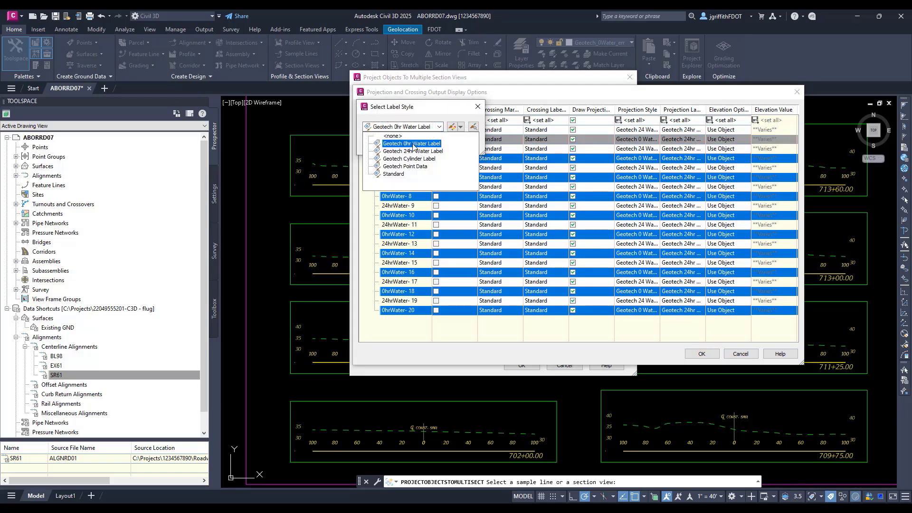
{"action": "left_click", "coordinate": [421, 147]}
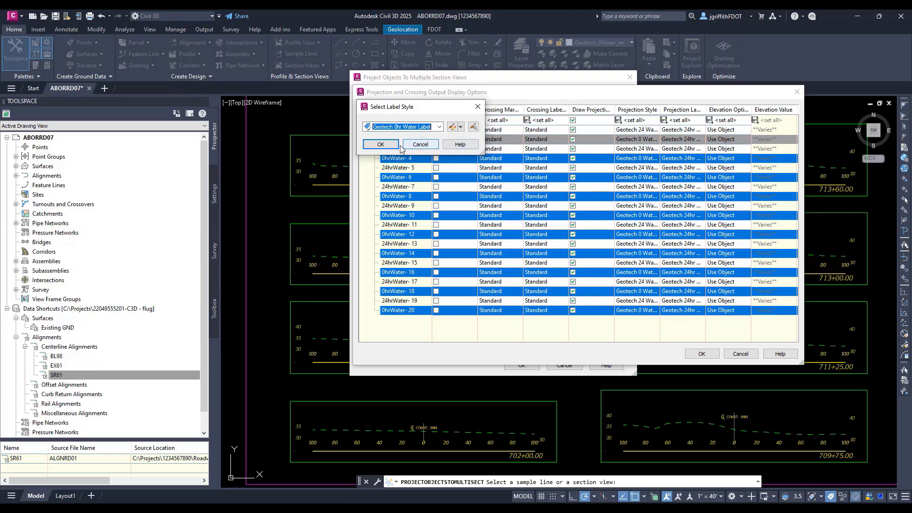
{"action": "key", "text": "Return"}
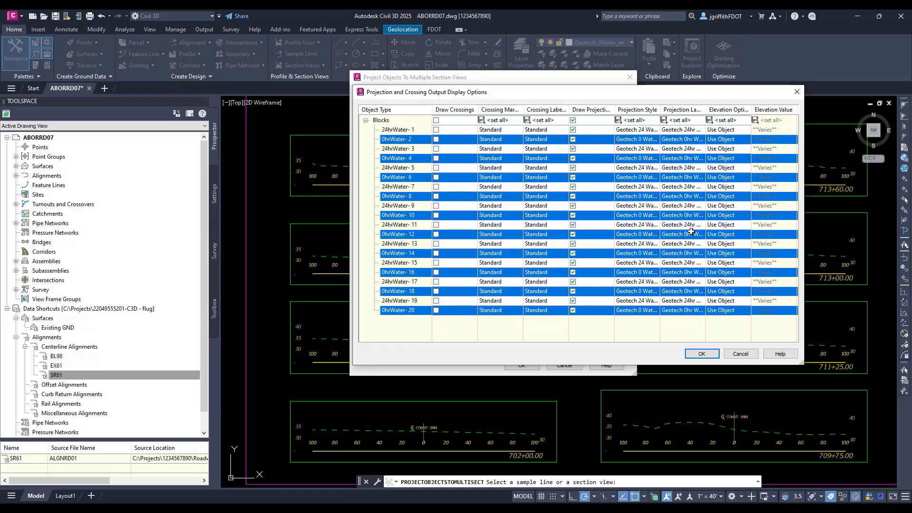
{"action": "left_click", "coordinate": [697, 354]}
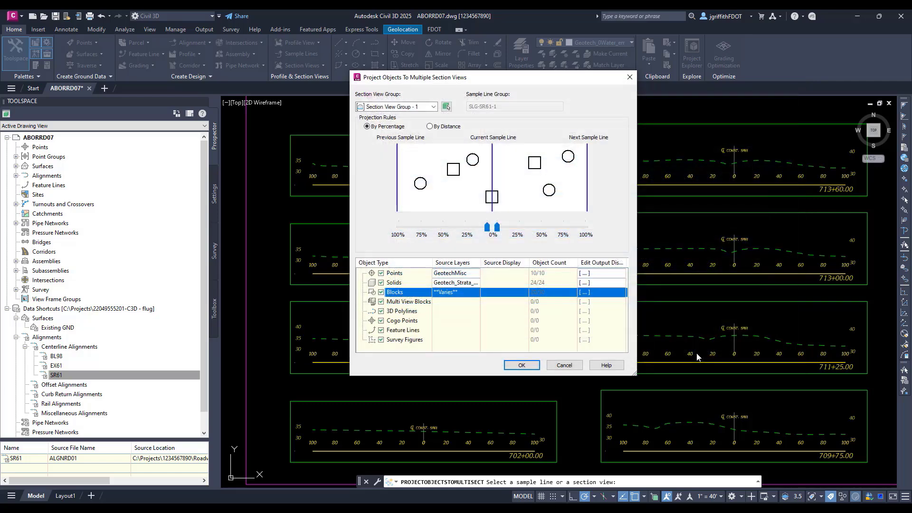
Turn off drawing crossings for all of the solids and set their projection style to Geotech Cylinder Data.
{"action": "left_click", "coordinate": [600, 283]}
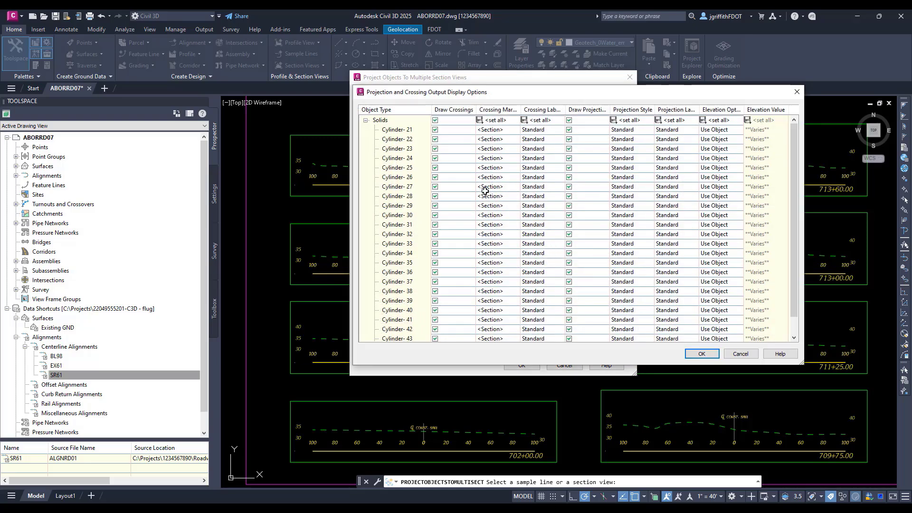
{"action": "left_click", "coordinate": [435, 120]}
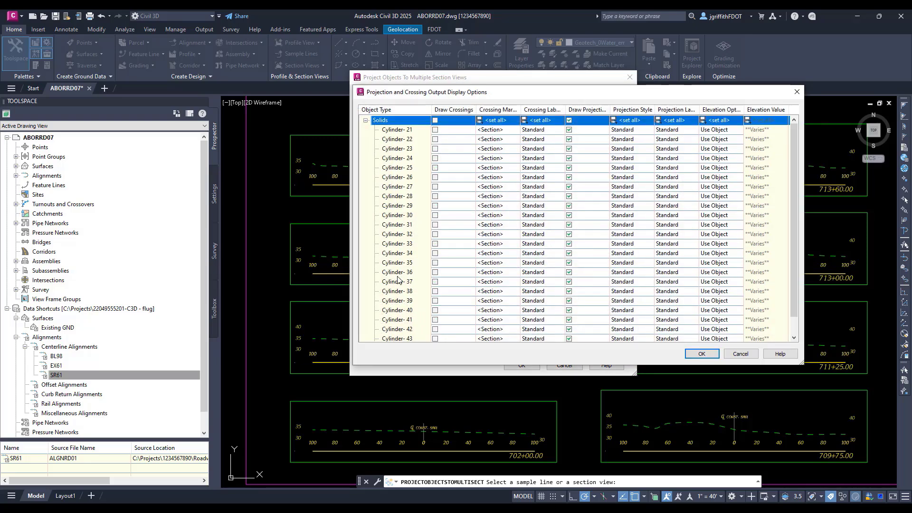
{"action": "left_click", "coordinate": [639, 122]}
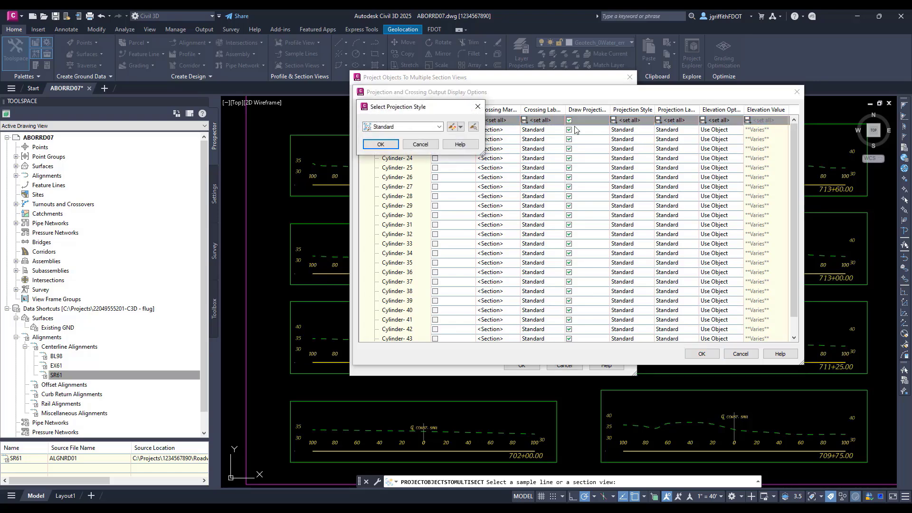
{"action": "left_click", "coordinate": [439, 127]}
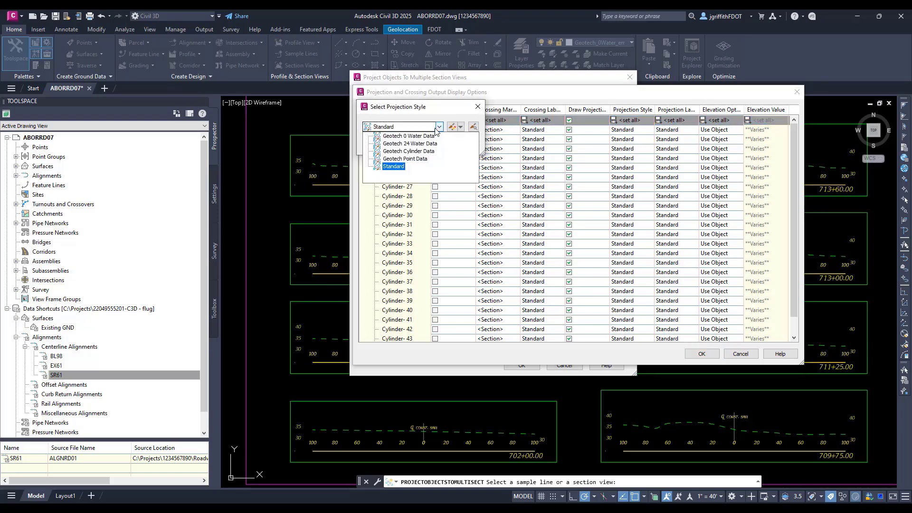
{"action": "left_click", "coordinate": [422, 151]}
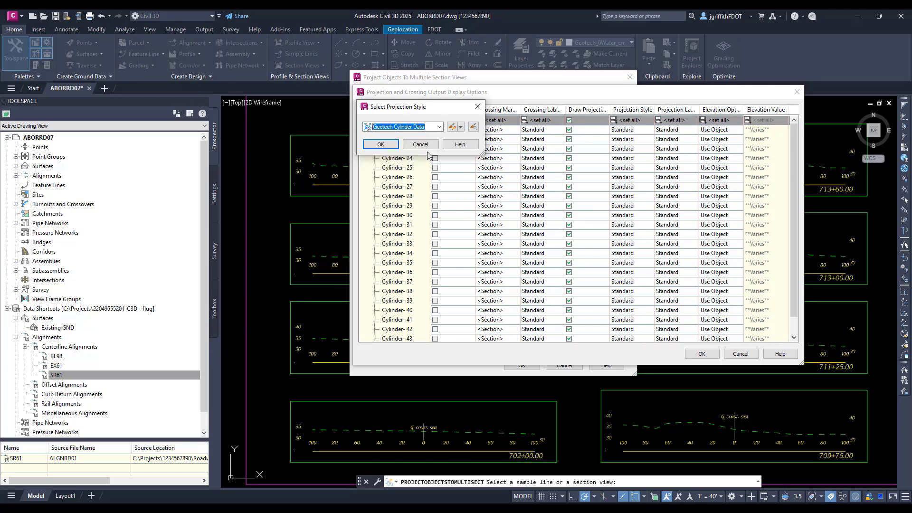
{"action": "left_click", "coordinate": [381, 147]}
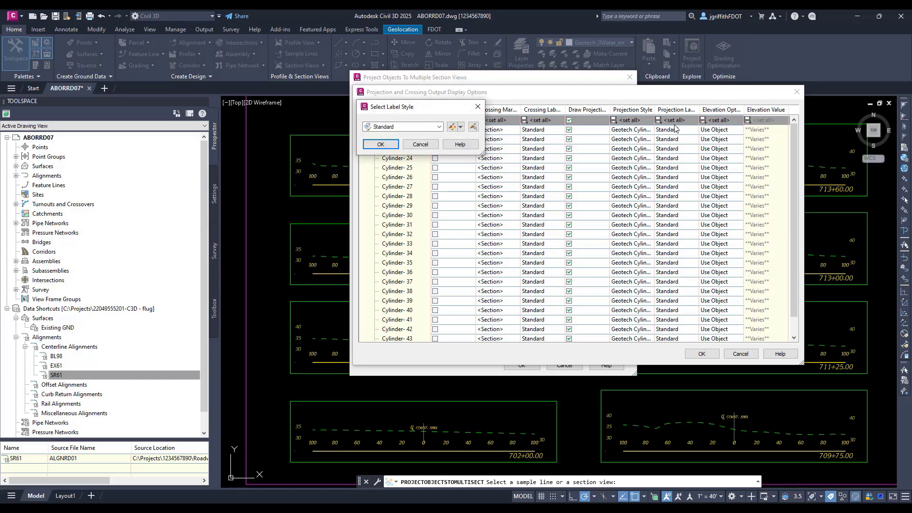
Set the projection label style of all the cylinder solids to Geotech Cylinder Label and accept the solids' output display options.
{"action": "left_click", "coordinate": [438, 126]}
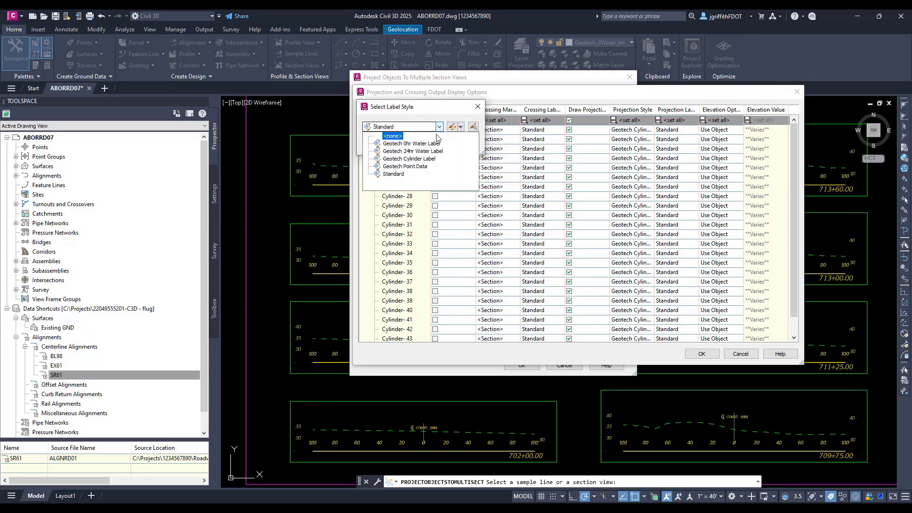
{"action": "left_click", "coordinate": [427, 162]}
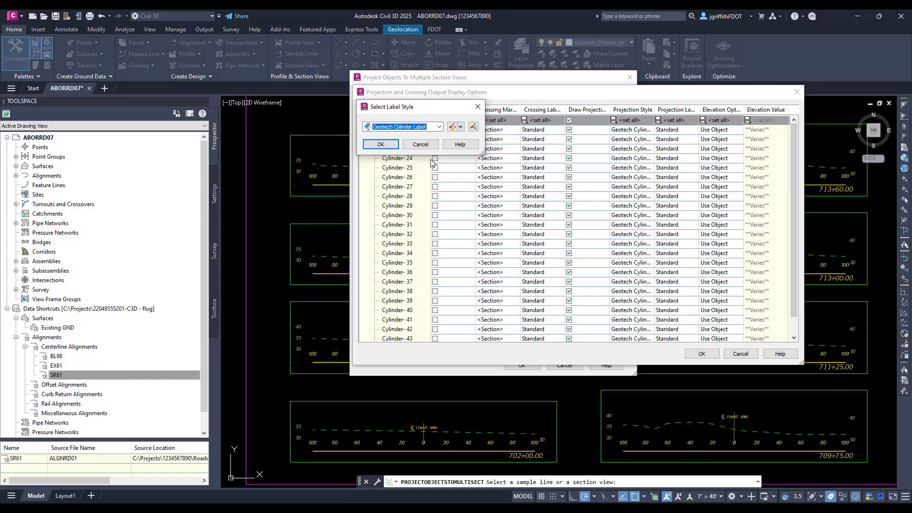
{"action": "left_click", "coordinate": [390, 145]}
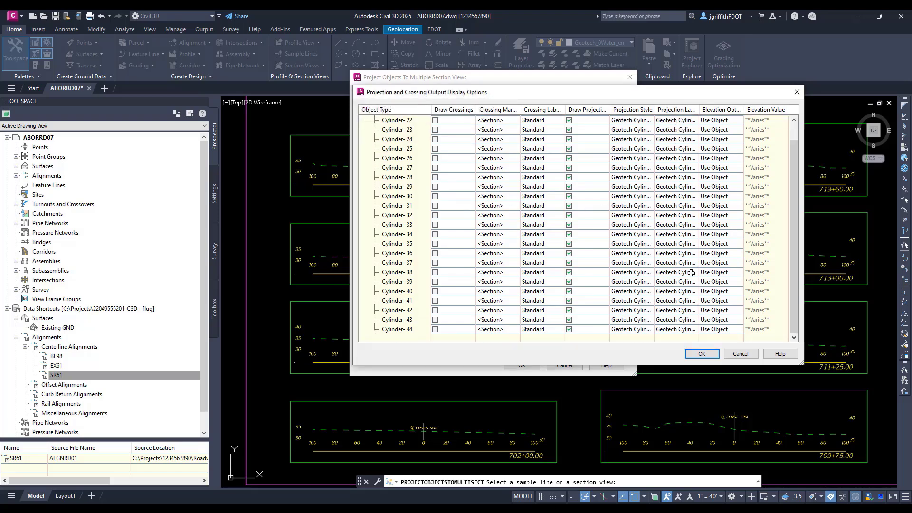
{"action": "left_click", "coordinate": [705, 353]}
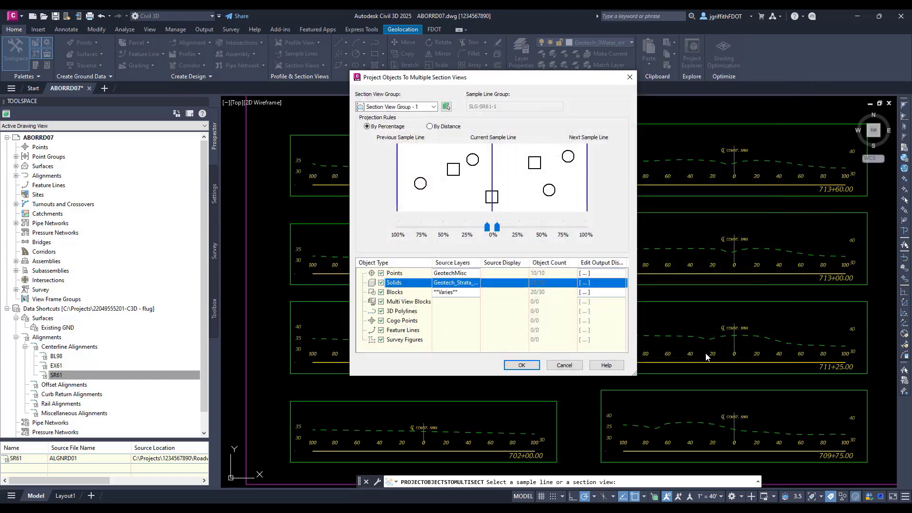
Turn off drawing crossings for all of the points and set their projection style to Geotech Point Data.
{"action": "left_click", "coordinate": [596, 275]}
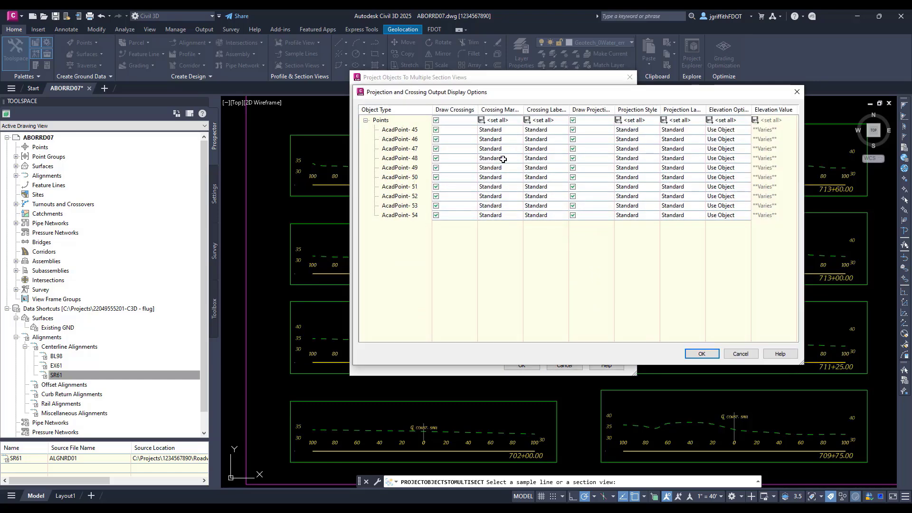
{"action": "left_click", "coordinate": [436, 121]}
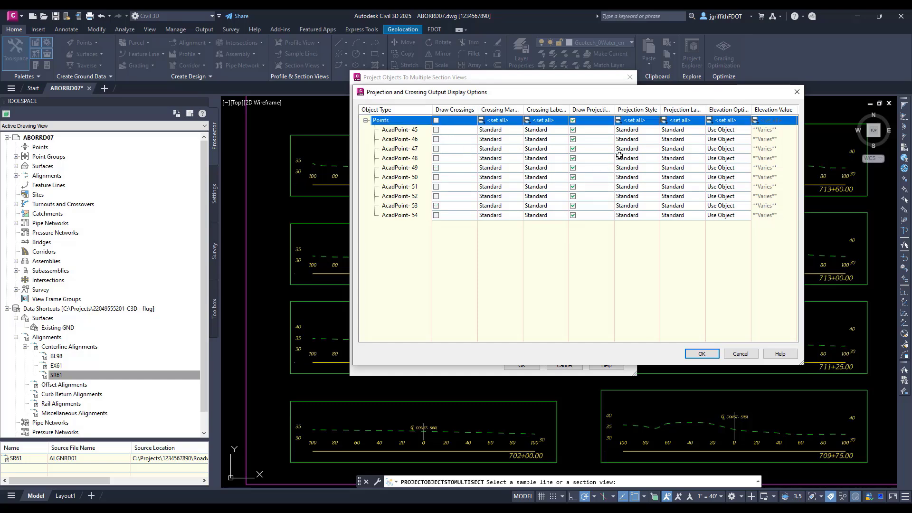
{"action": "left_click", "coordinate": [638, 123]}
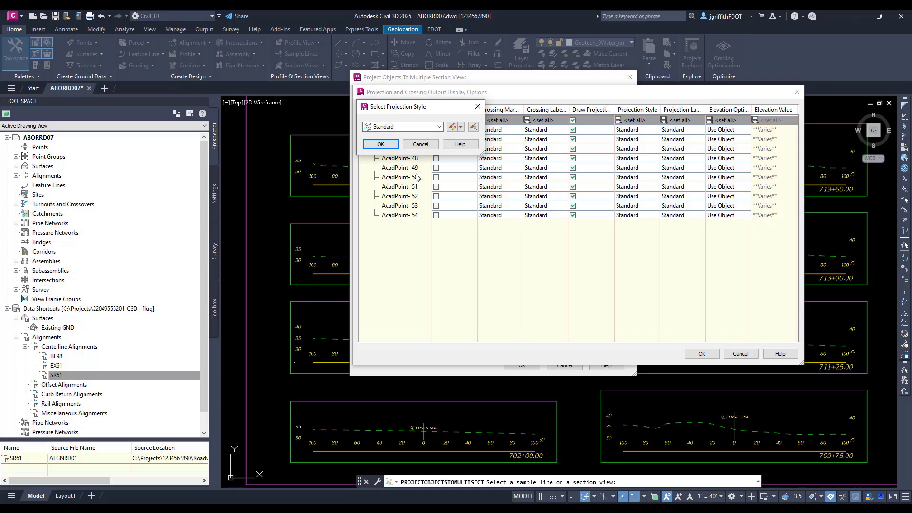
{"action": "left_click", "coordinate": [438, 127]}
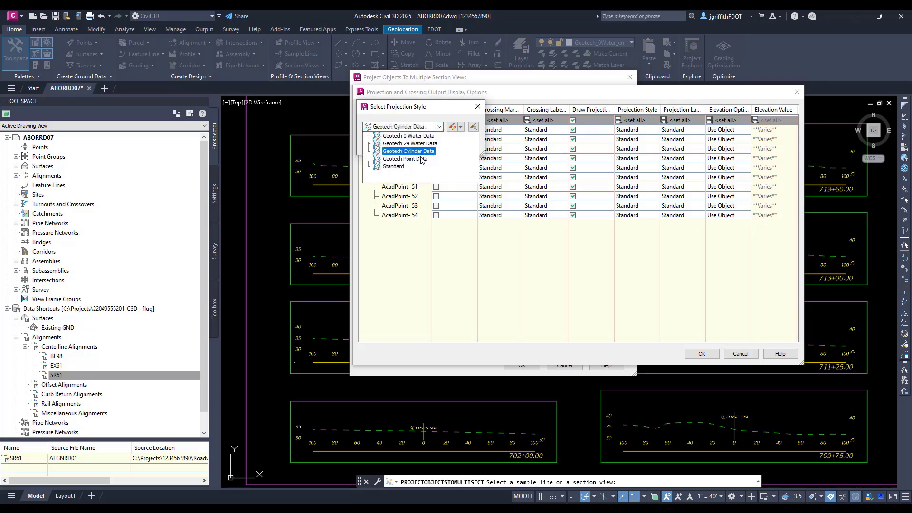
{"action": "left_click", "coordinate": [405, 158]}
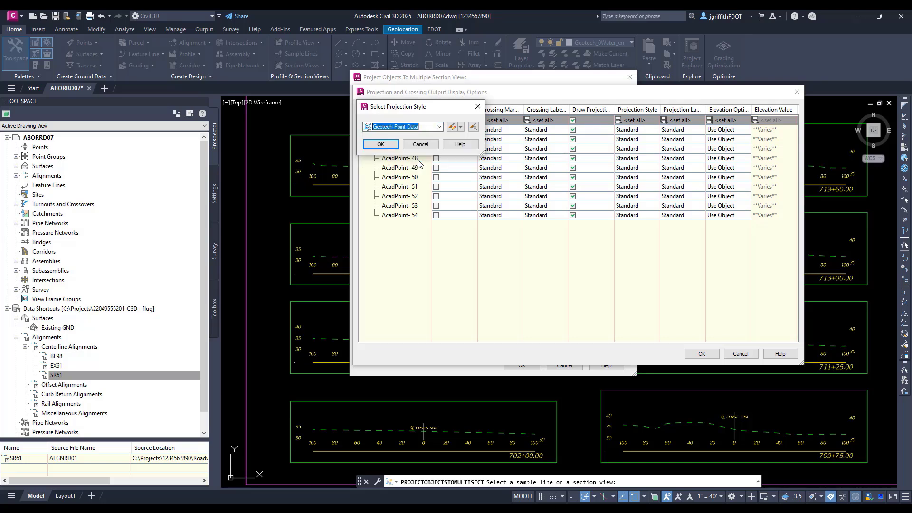
{"action": "left_click", "coordinate": [395, 146]}
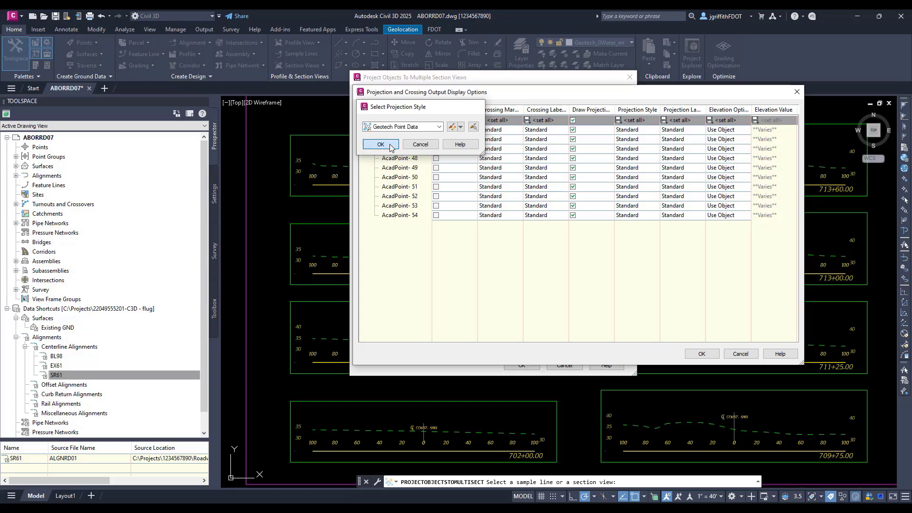
Set the projection label style of all the points to Geotech Point Data and accept the points' output display options.
{"action": "left_click", "coordinate": [679, 120]}
{"action": "left_click", "coordinate": [440, 127]}
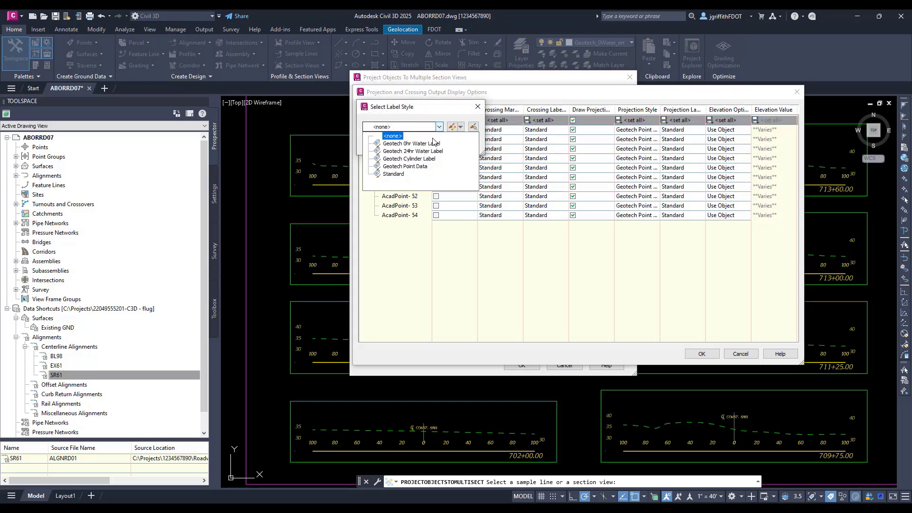
{"action": "left_click", "coordinate": [422, 167]}
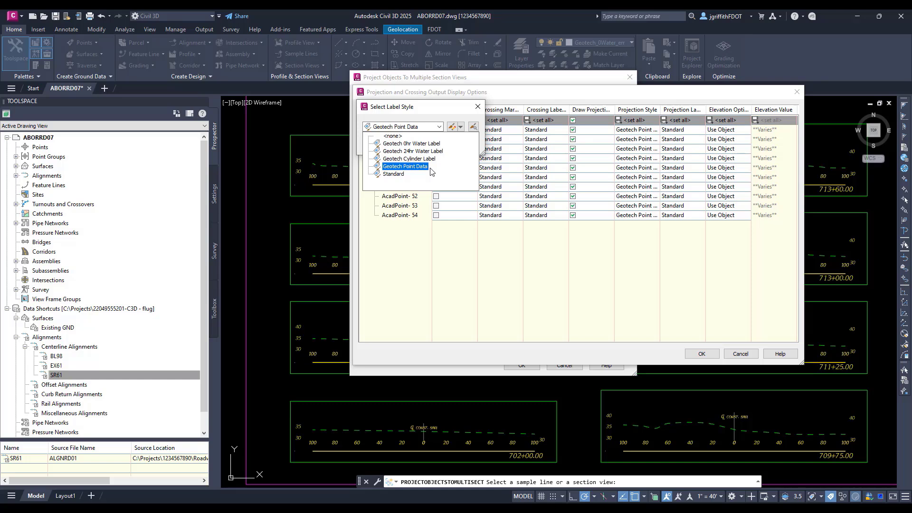
{"action": "left_click", "coordinate": [421, 167]}
{"action": "left_click", "coordinate": [384, 148]}
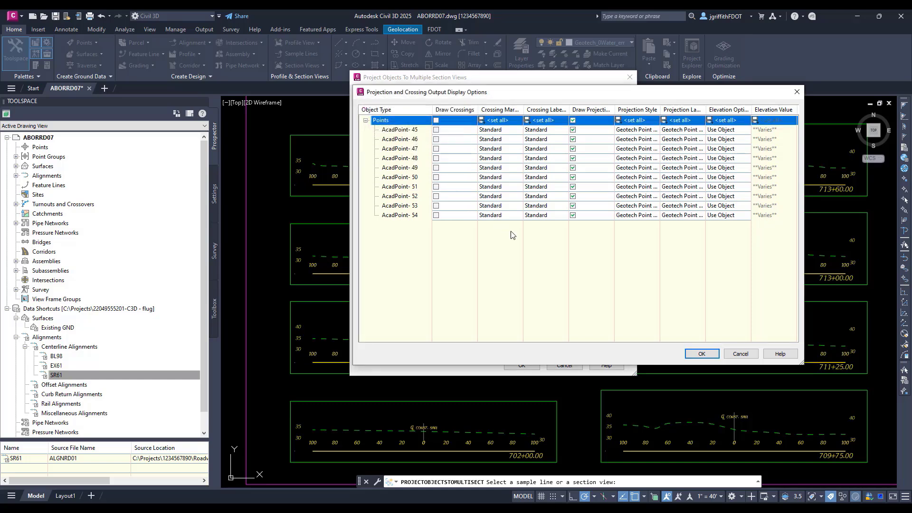
{"action": "left_click", "coordinate": [703, 355]}
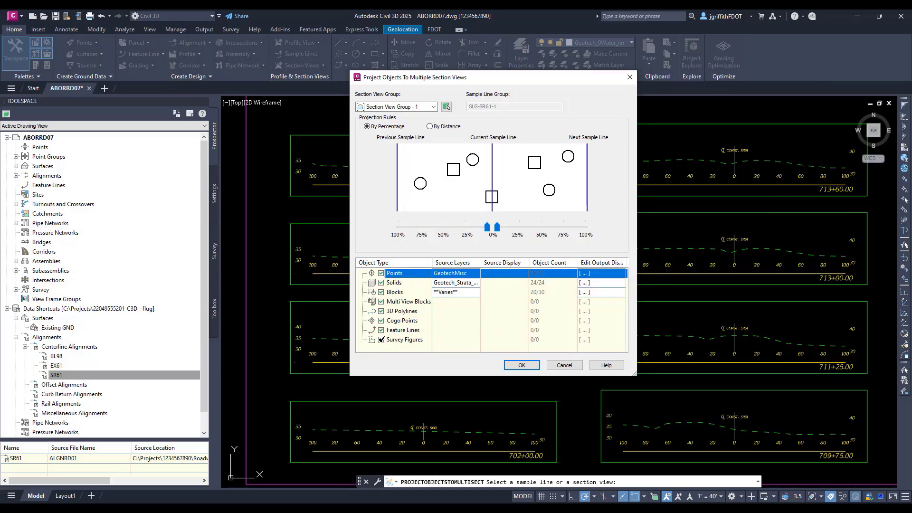
Project the configured points, solids and blocks onto all section views of Section View Group - 1.
{"action": "left_click", "coordinate": [381, 339]}
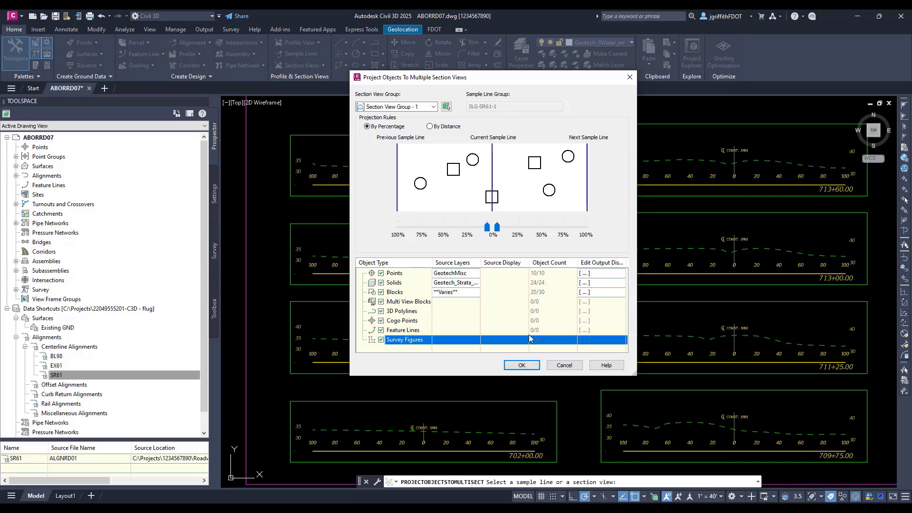
{"action": "left_click", "coordinate": [521, 366]}
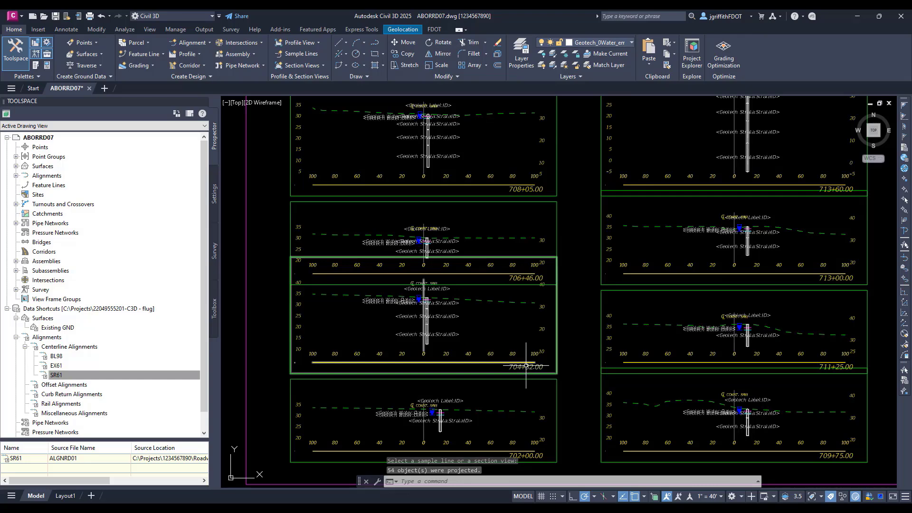
Examine the projected boring data and check the frame extents of the section views at stations 704+32.00 and 706+46.00 for overlap.
{"action": "scroll", "coordinate": [424, 356], "scroll_direction": "up", "scroll_amount": 4}
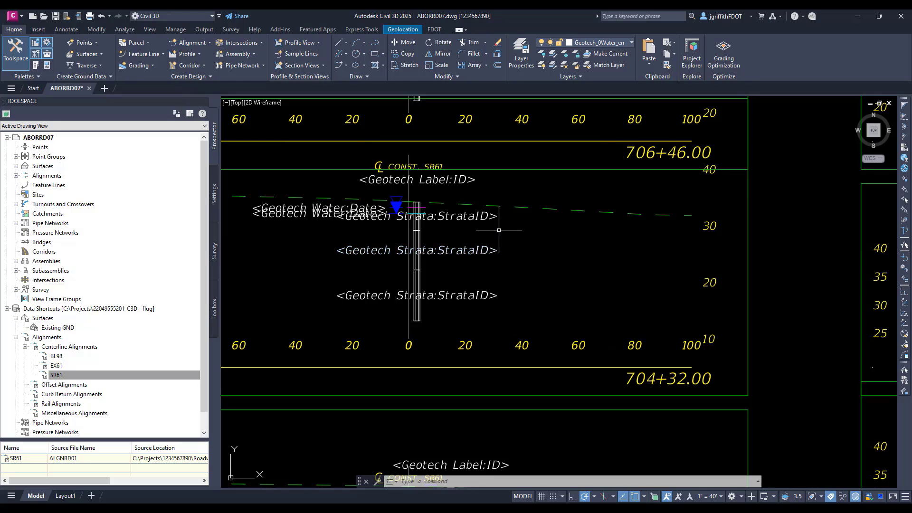
{"action": "middle_click_drag", "start_coordinate": [499, 246], "coordinate": [589, 313]}
{"action": "scroll", "coordinate": [589, 313], "scroll_direction": "down", "scroll_amount": 2}
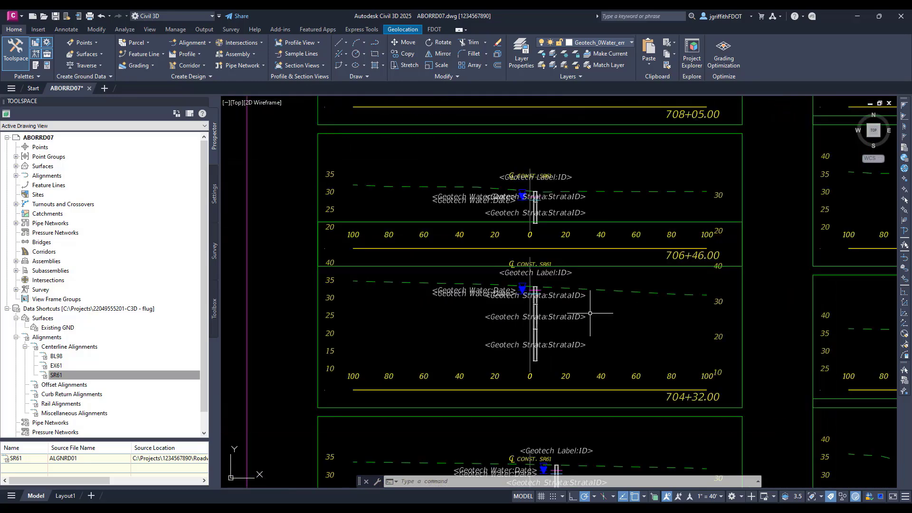
{"action": "left_click", "coordinate": [742, 293]}
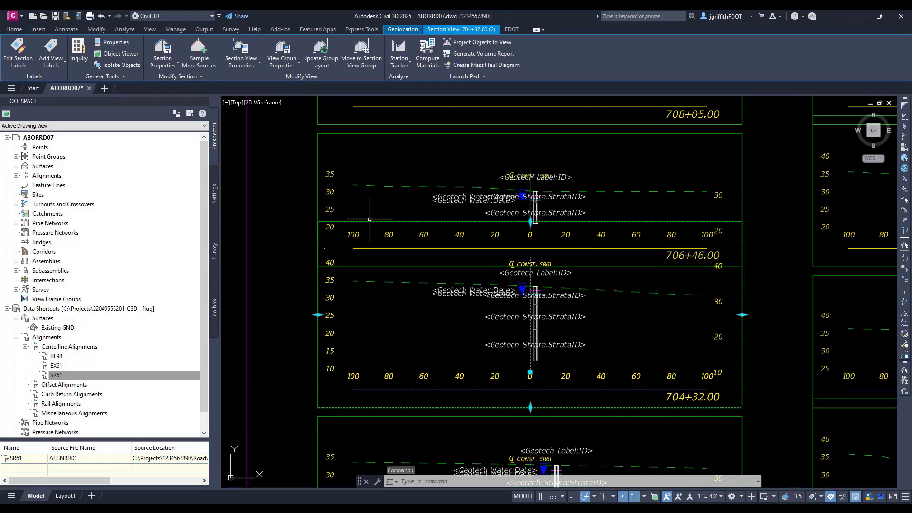
{"action": "left_click", "coordinate": [344, 282]}
{"action": "left_click", "coordinate": [345, 279]}
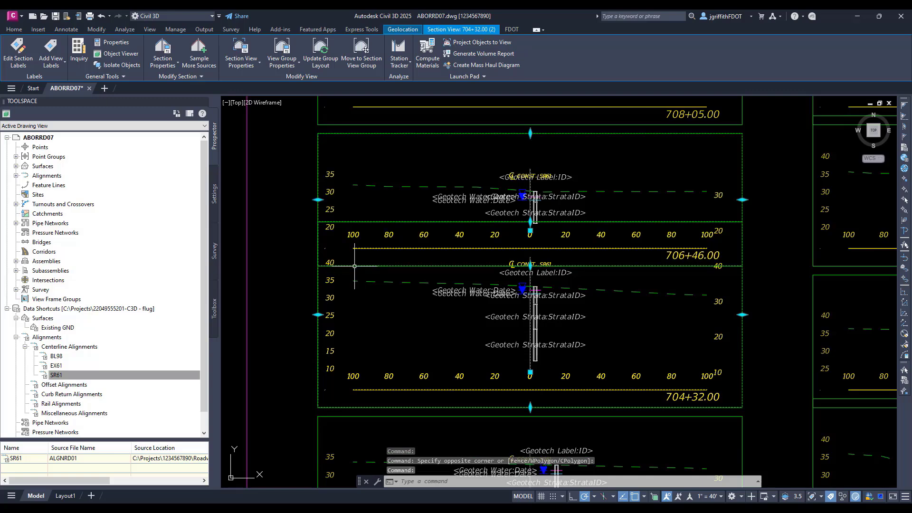
{"action": "key", "text": "Escape"}
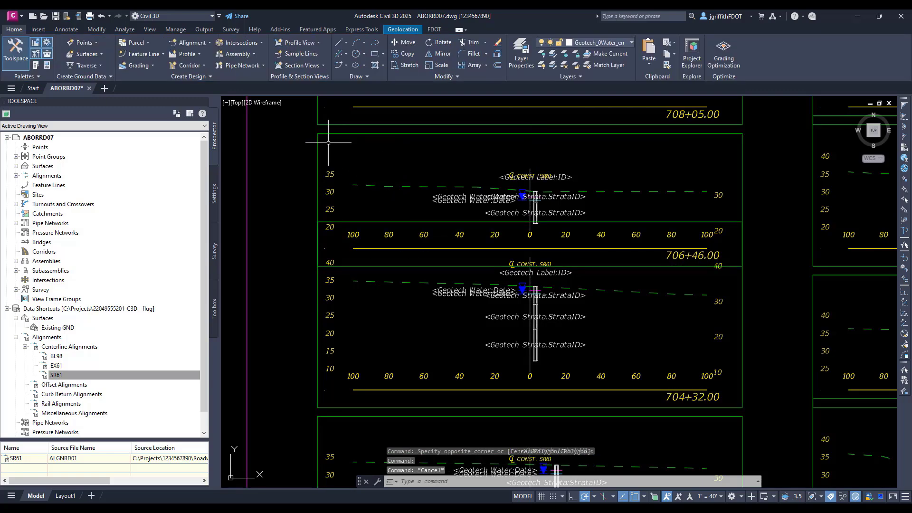
{"action": "left_click", "coordinate": [318, 147]}
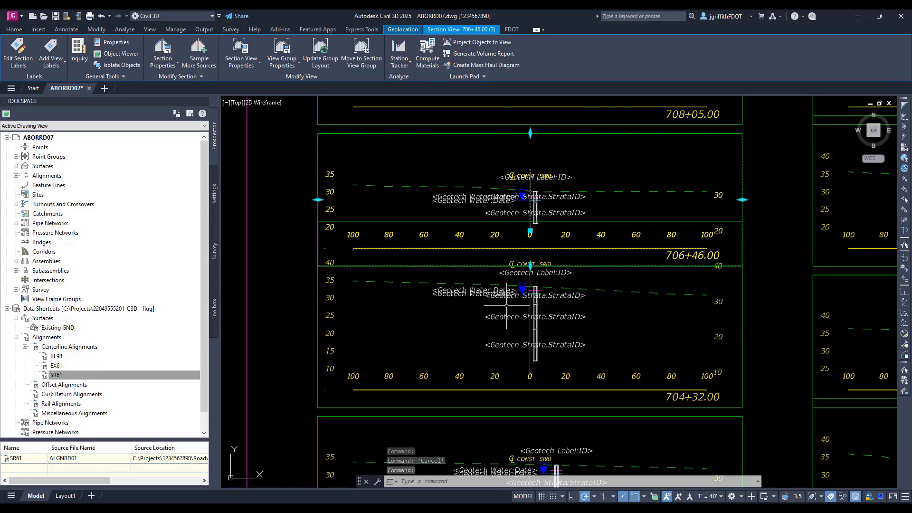
{"action": "key", "text": "Escape"}
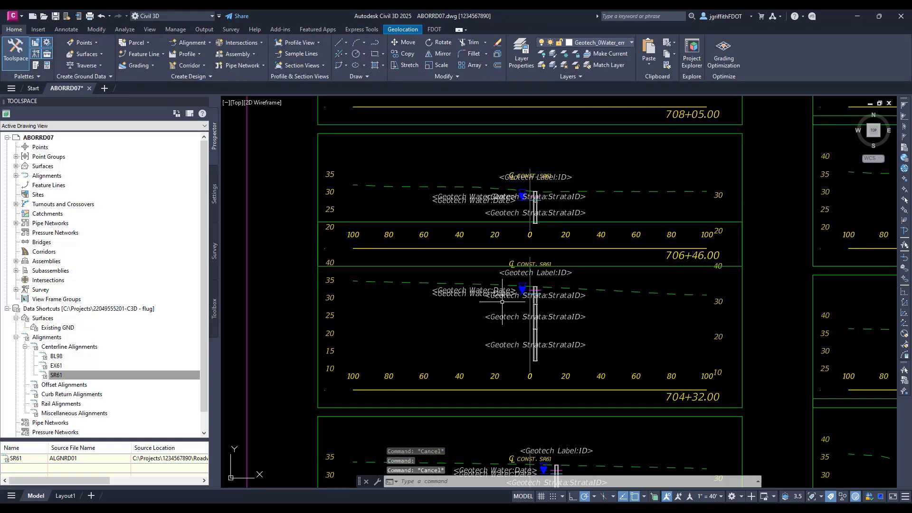
Update the group layout of the section view group containing the 706+46.00 view to rearrange the overlapping section views.
{"action": "left_click", "coordinate": [320, 169]}
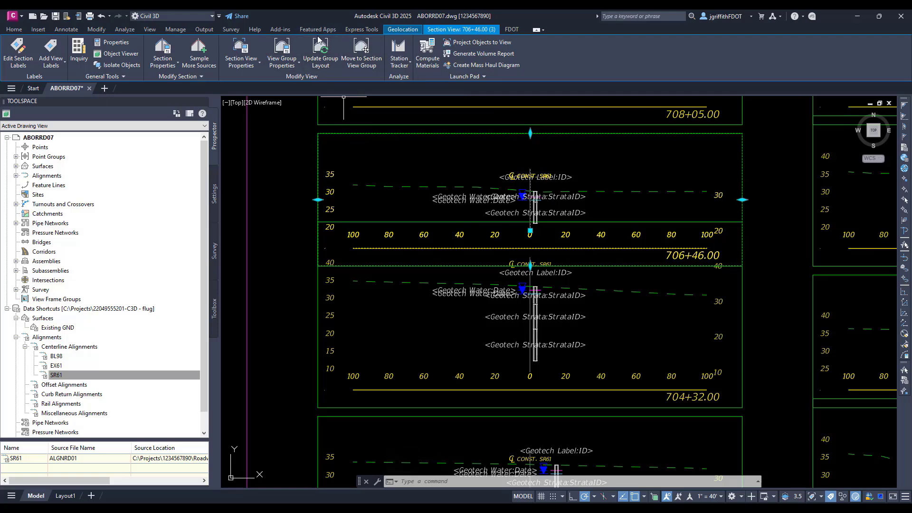
{"action": "left_click", "coordinate": [331, 59]}
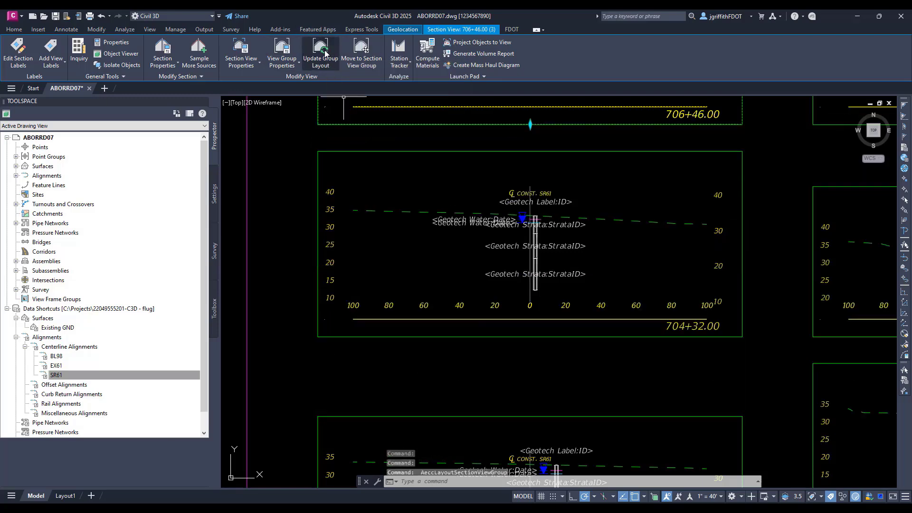
Examine the section view sheets, clear the section view selection, and check the sample lines and Borehole-01 along alignment SR61.
{"action": "scroll", "coordinate": [380, 194], "scroll_direction": "down", "scroll_amount": 6}
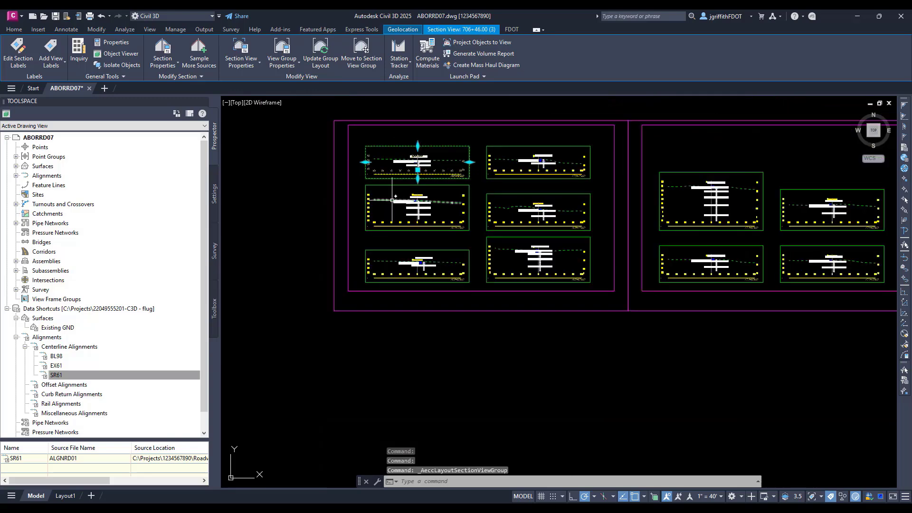
{"action": "middle_click_drag", "start_coordinate": [587, 217], "coordinate": [488, 207]}
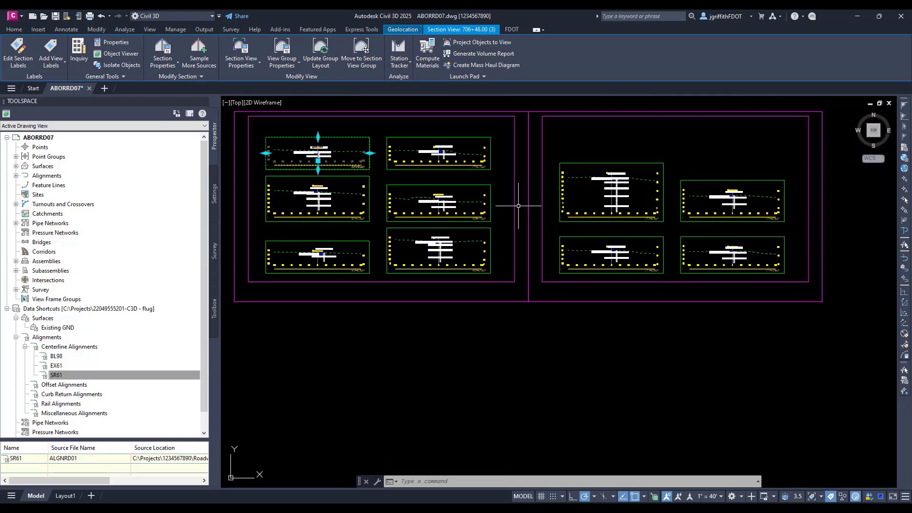
{"action": "mouse_move", "coordinate": [388, 207]}
{"action": "middle_mouse_down"}
{"action": "mouse_move", "coordinate": [456, 260]}
{"action": "mouse_move", "coordinate": [426, 270]}
{"action": "middle_mouse_up"}
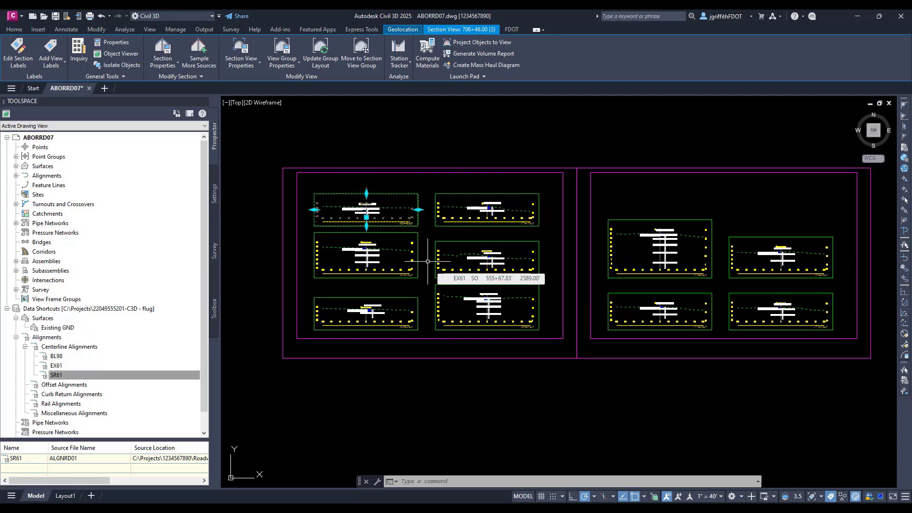
{"action": "key", "text": "Escape"}
{"action": "scroll", "coordinate": [427, 261], "scroll_direction": "down", "scroll_amount": 6}
{"action": "scroll", "coordinate": [427, 261], "scroll_direction": "down", "scroll_amount": 2}
{"action": "middle_click_drag", "start_coordinate": [356, 301], "coordinate": [407, 275]}
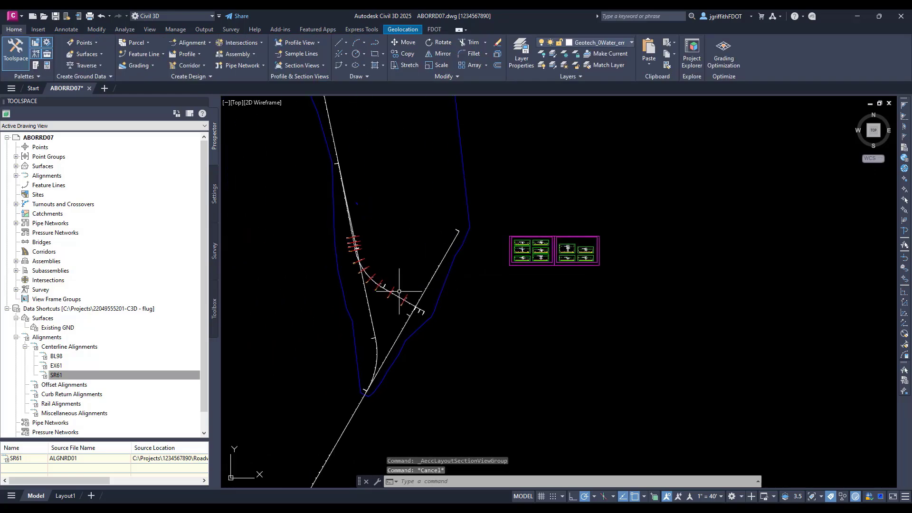
{"action": "scroll", "coordinate": [416, 300], "scroll_direction": "up", "scroll_amount": 8}
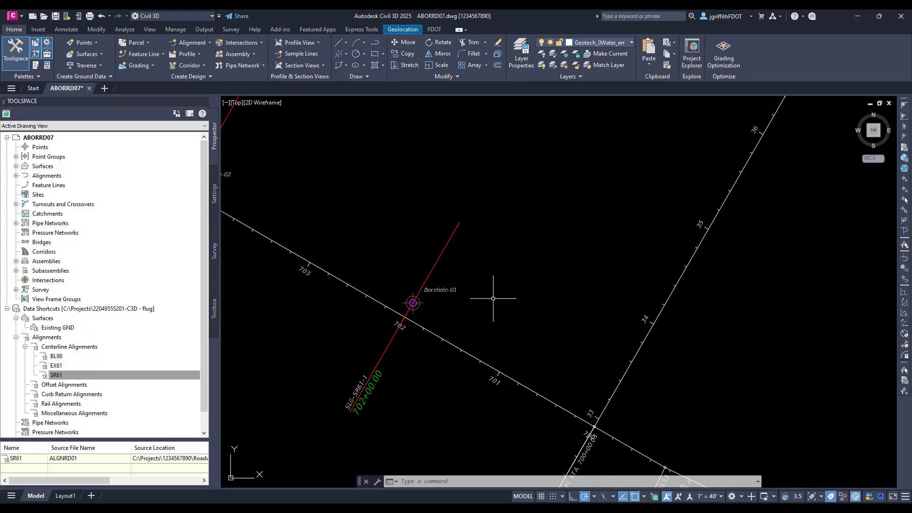
{"action": "scroll", "coordinate": [494, 299], "scroll_direction": "down", "scroll_amount": 6}
{"action": "scroll", "coordinate": [492, 299], "scroll_direction": "down", "scroll_amount": 2}
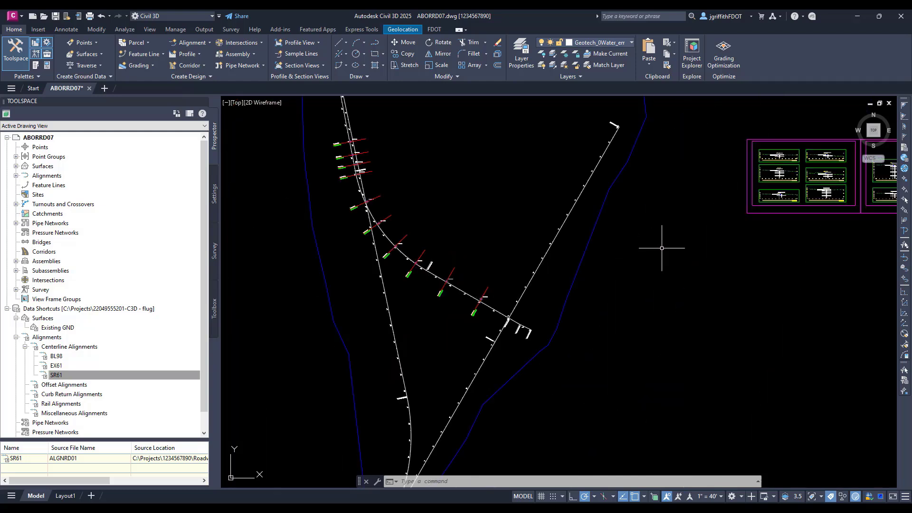
Start the Place Borehole Labels tool for the section views and load Auger_Boreholes.xml from the project's Geotech folder.
{"action": "scroll", "coordinate": [662, 247], "scroll_direction": "down", "scroll_amount": 2}
{"action": "mouse_move", "coordinate": [661, 246]}
{"action": "middle_mouse_down"}
{"action": "mouse_move", "coordinate": [551, 287]}
{"action": "mouse_move", "coordinate": [454, 305]}
{"action": "middle_mouse_up"}
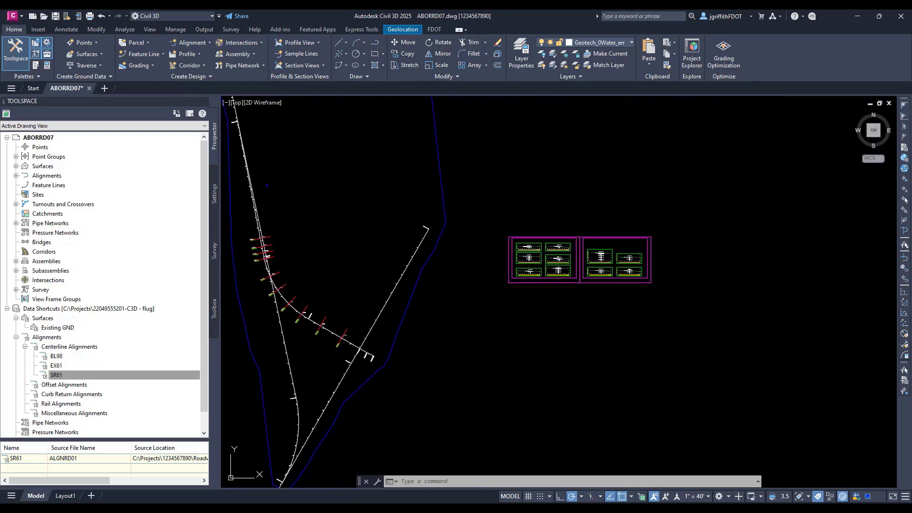
{"action": "scroll", "coordinate": [582, 259], "scroll_direction": "up", "scroll_amount": 6}
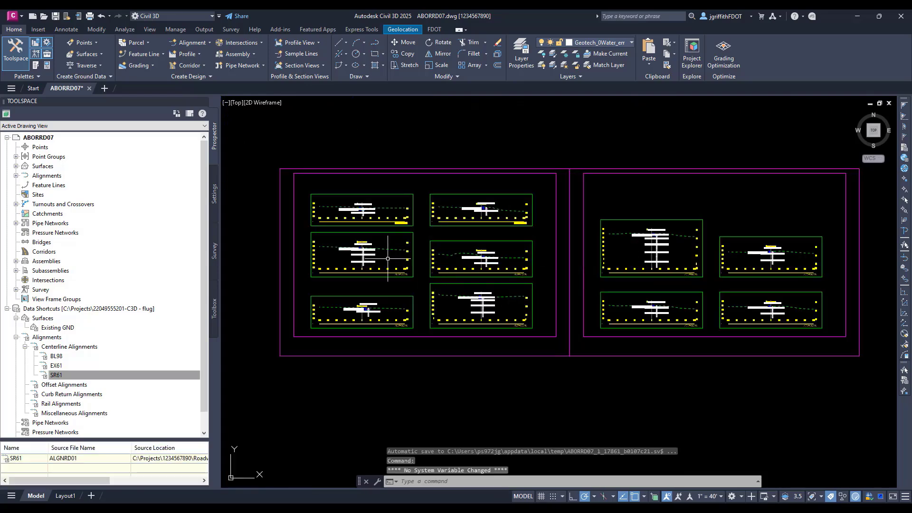
{"action": "scroll", "coordinate": [347, 261], "scroll_direction": "up", "scroll_amount": 6}
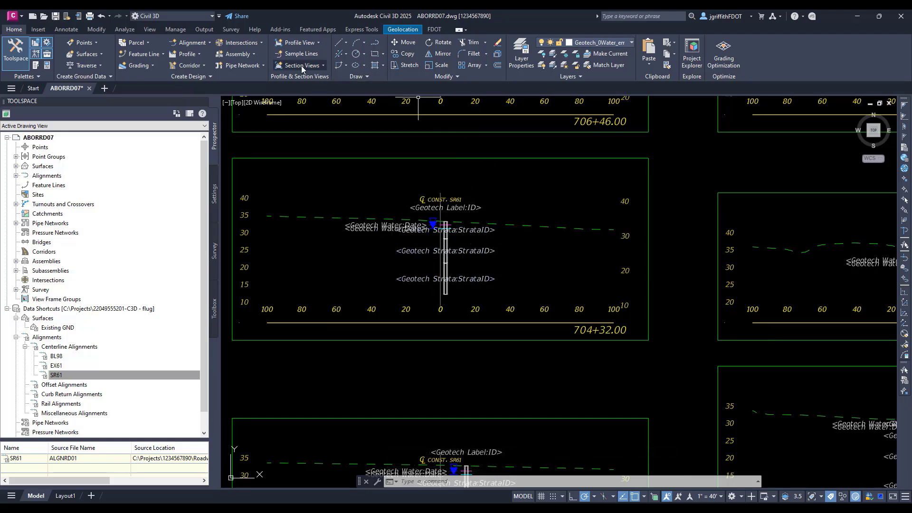
{"action": "left_click", "coordinate": [431, 30]}
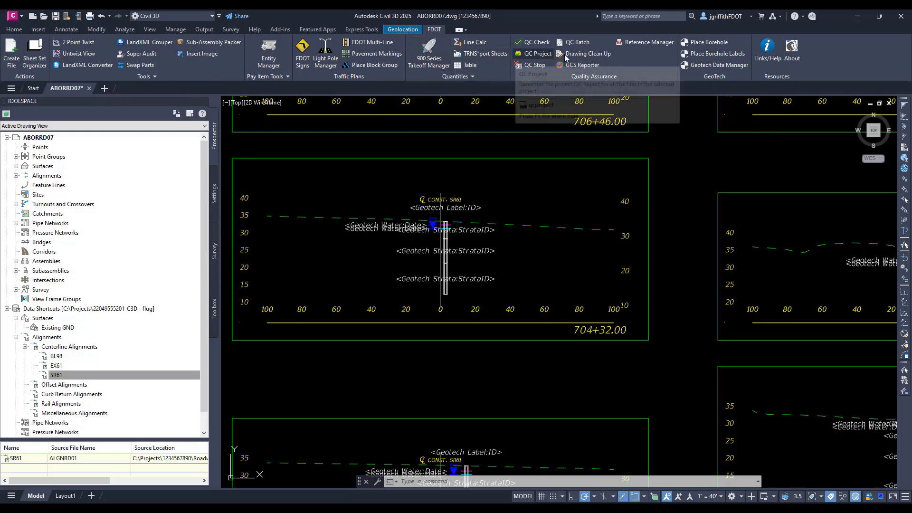
{"action": "left_click", "coordinate": [735, 55]}
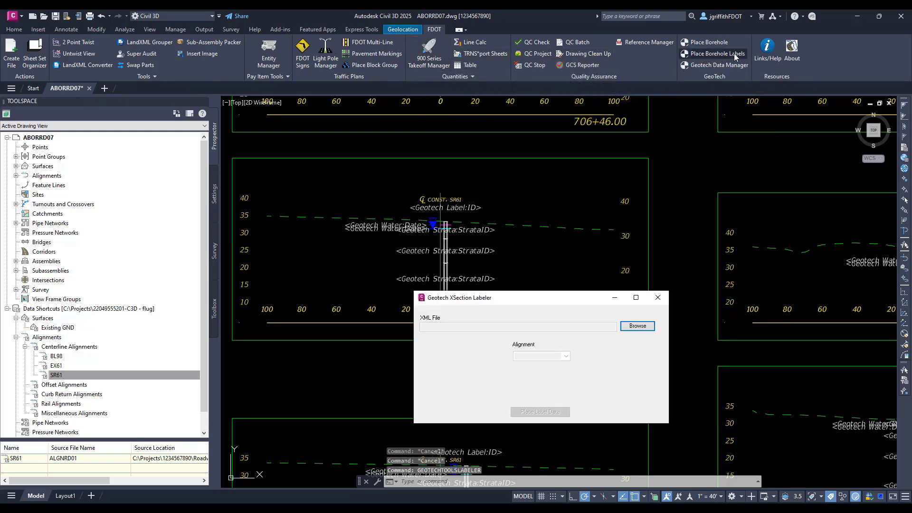
{"action": "left_click_drag", "start_coordinate": [536, 304], "coordinate": [570, 192]}
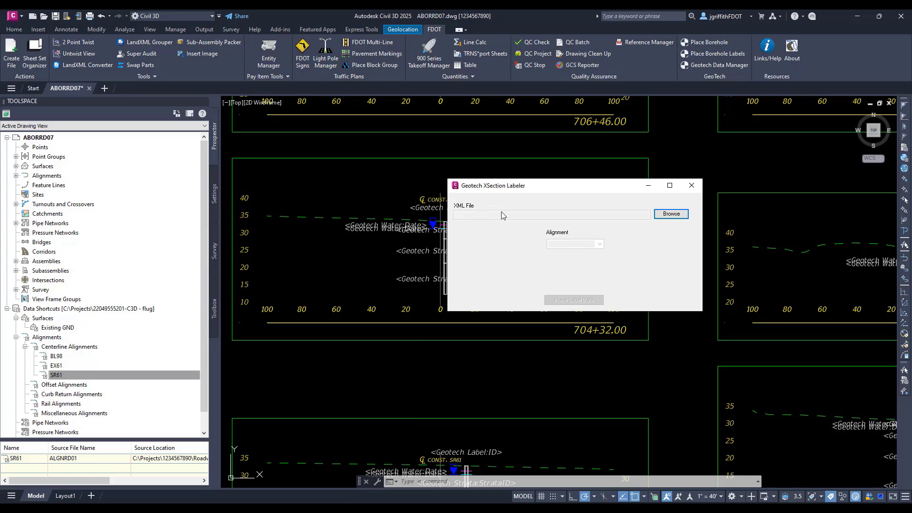
{"action": "left_click", "coordinate": [670, 214]}
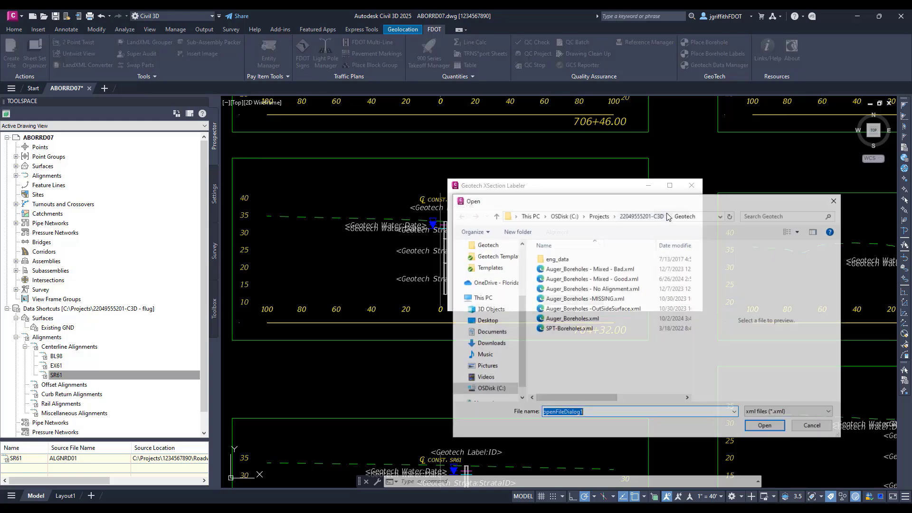
{"action": "left_click", "coordinate": [583, 320]}
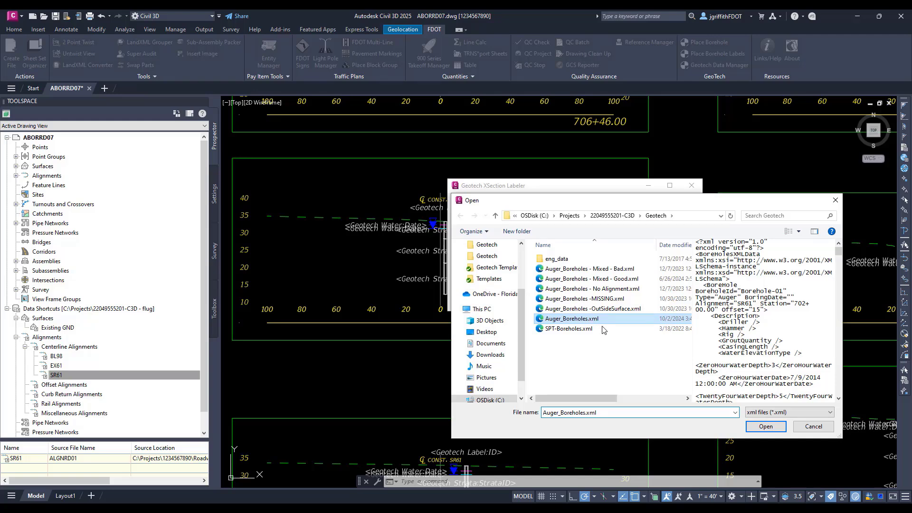
{"action": "left_click", "coordinate": [765, 427]}
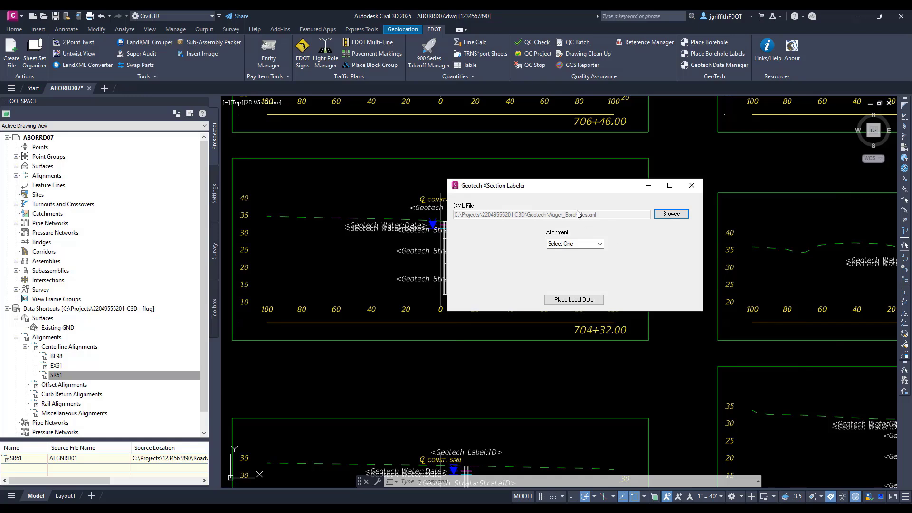
Place the borehole label data for alignment SR61 and close the Geotech XSection Labeler.
{"action": "left_click", "coordinate": [548, 247]}
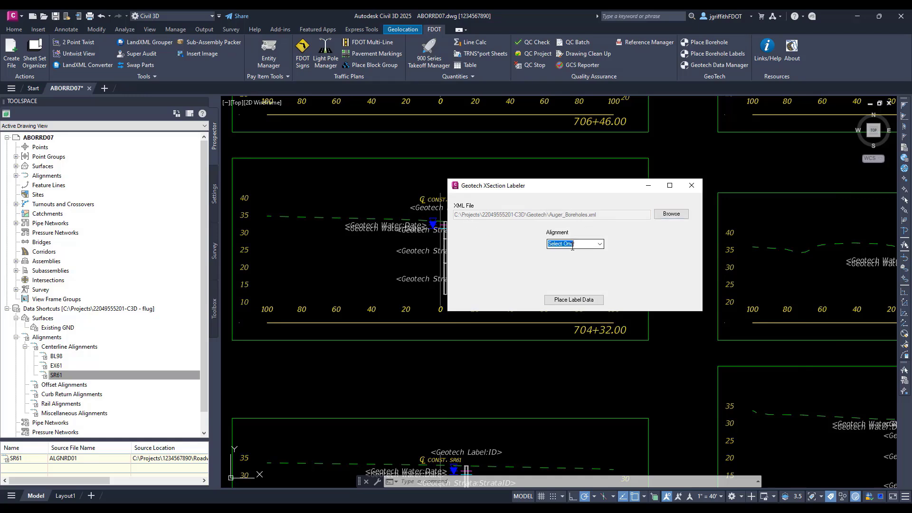
{"action": "left_click", "coordinate": [600, 245]}
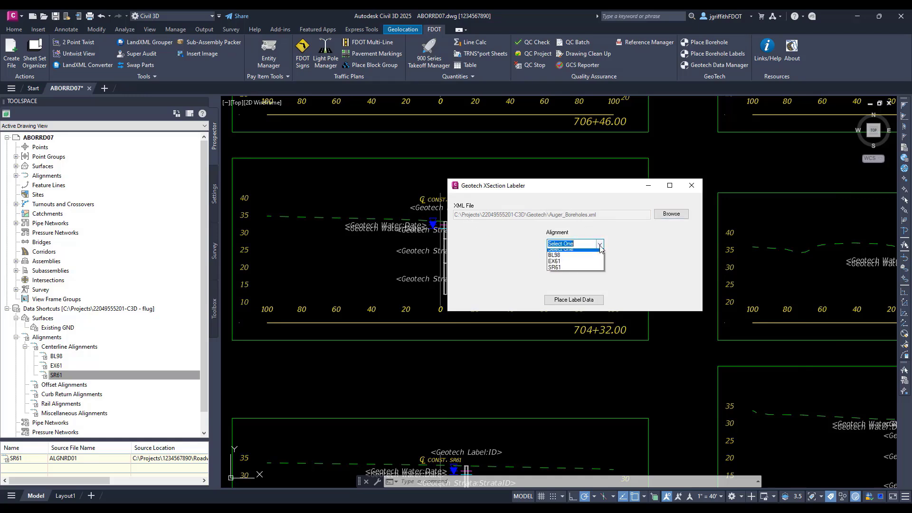
{"action": "left_click", "coordinate": [566, 272]}
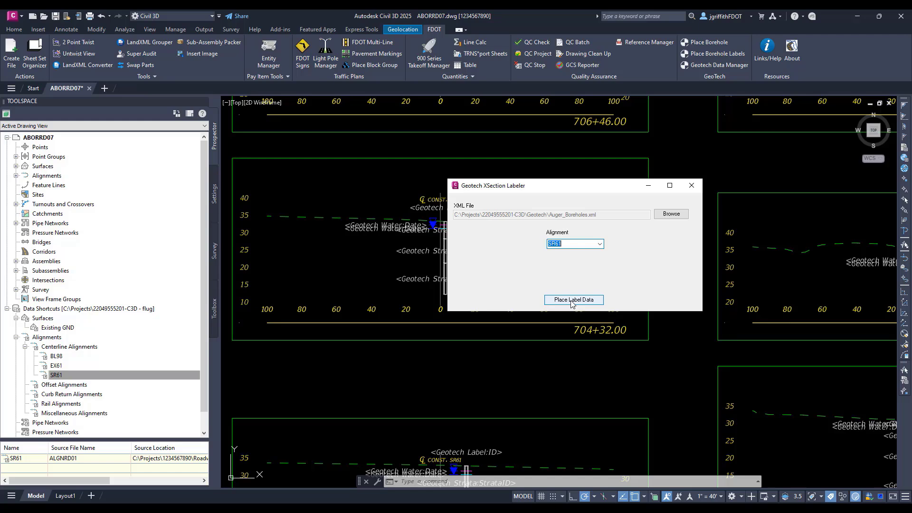
{"action": "left_click", "coordinate": [572, 300]}
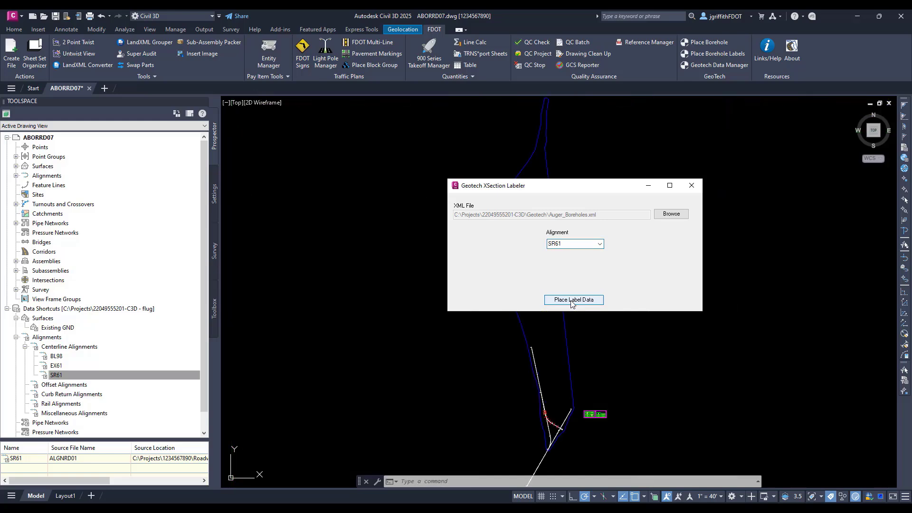
{"action": "left_click", "coordinate": [571, 300]}
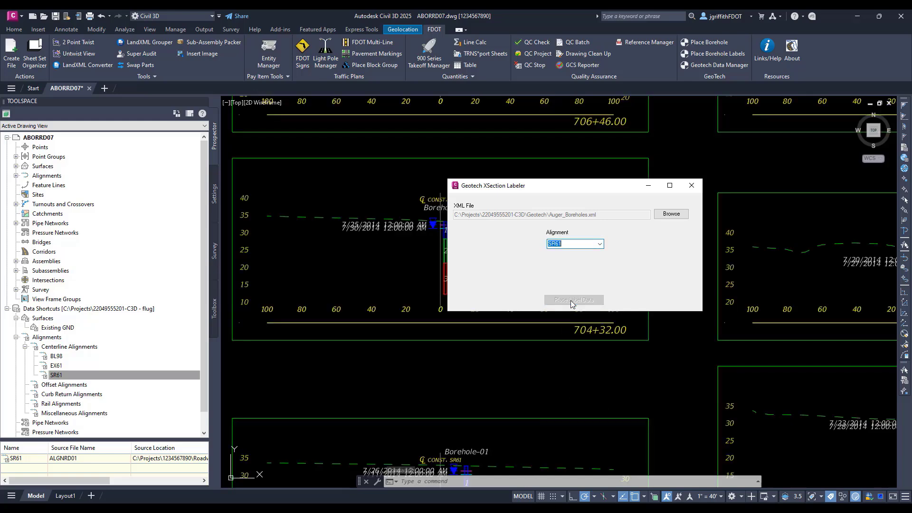
{"action": "left_click", "coordinate": [691, 186]}
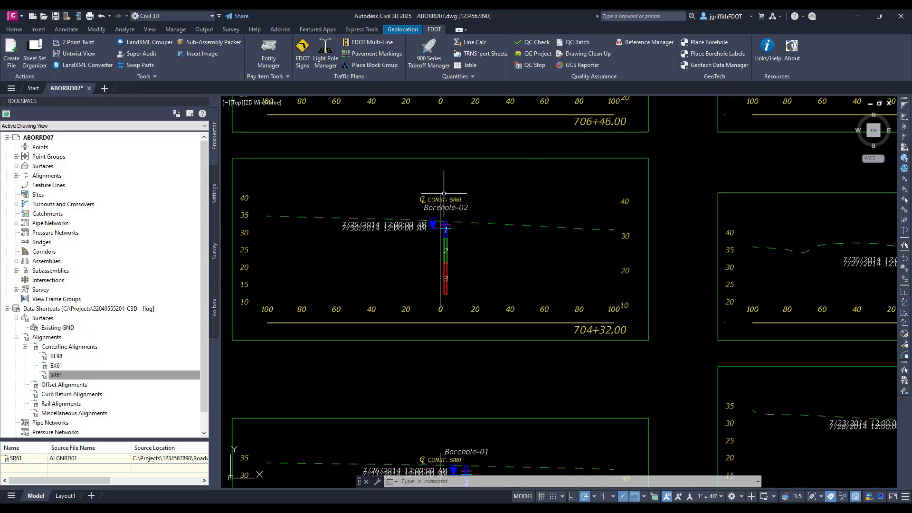
Examine the borehole IDs, water dates and strata labels in section views 704+32.00 and 708+05.00.
{"action": "scroll", "coordinate": [440, 213], "scroll_direction": "up", "scroll_amount": 4}
{"action": "scroll", "coordinate": [439, 213], "scroll_direction": "down", "scroll_amount": 2}
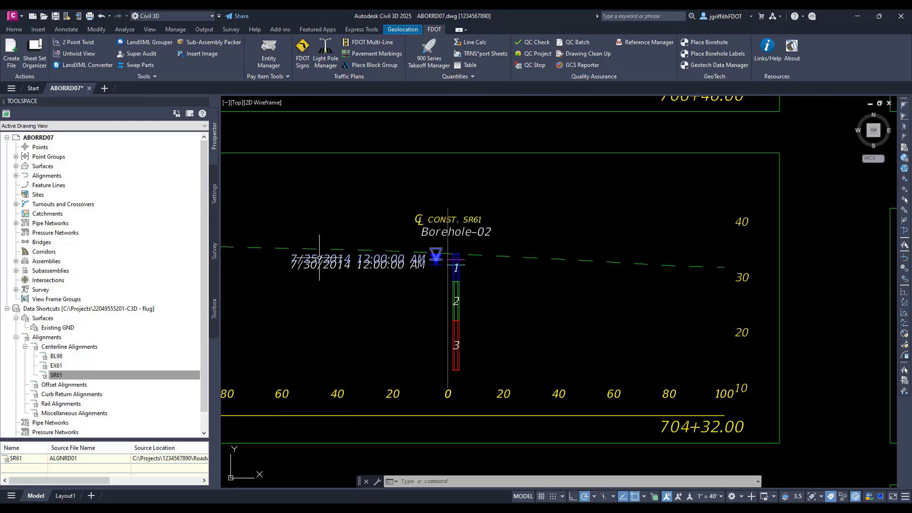
{"action": "scroll", "coordinate": [457, 264], "scroll_direction": "up", "scroll_amount": 4}
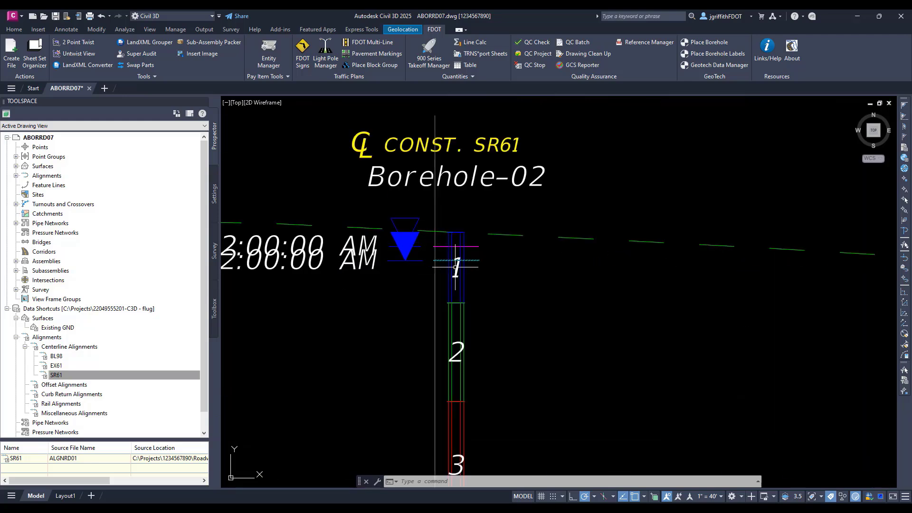
{"action": "scroll", "coordinate": [462, 323], "scroll_direction": "up", "scroll_amount": 8}
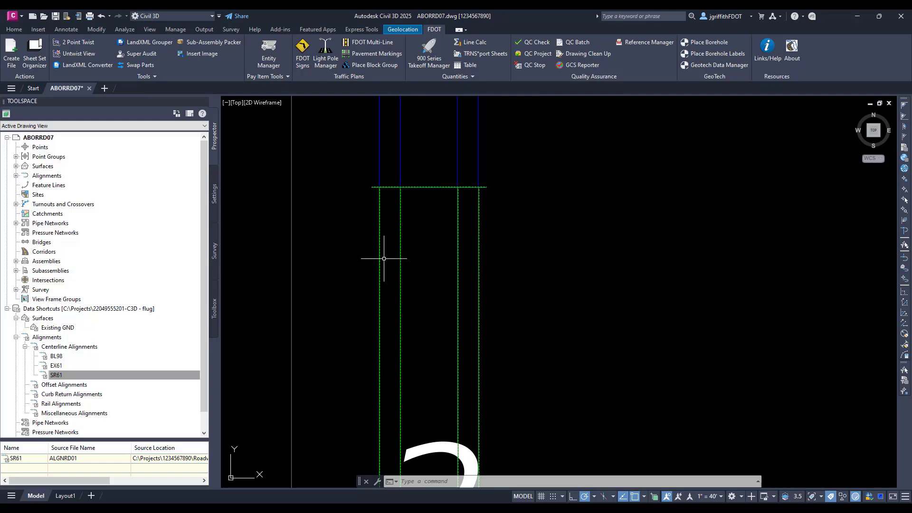
{"action": "scroll", "coordinate": [437, 260], "scroll_direction": "down", "scroll_amount": 10}
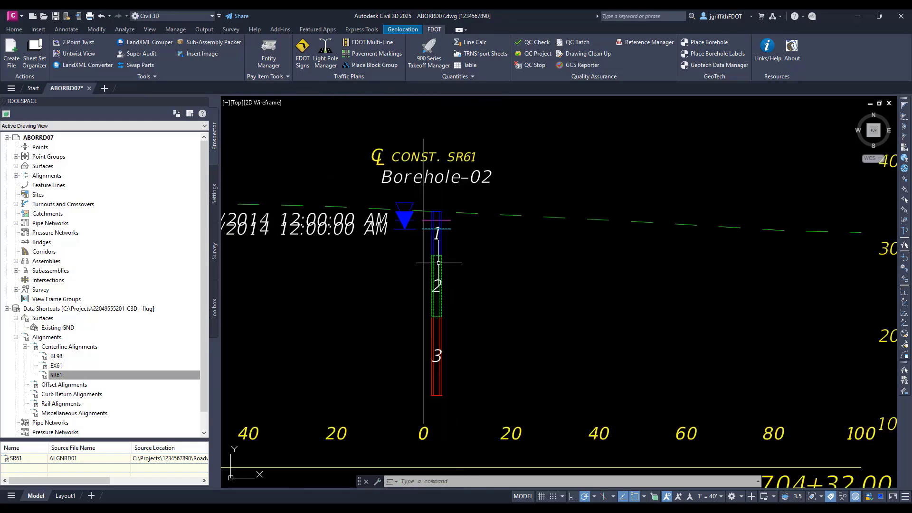
{"action": "middle_click_drag", "start_coordinate": [500, 279], "coordinate": [397, 267]}
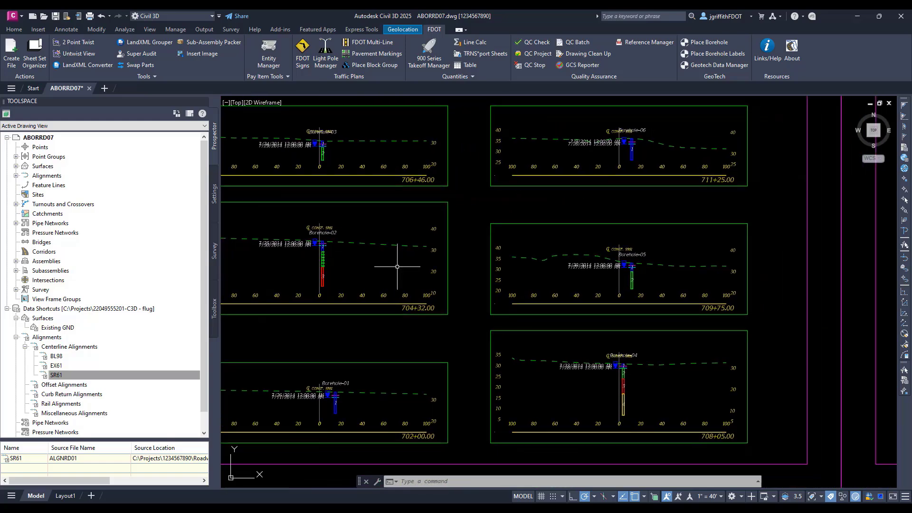
{"action": "scroll", "coordinate": [632, 394], "scroll_direction": "up", "scroll_amount": 8}
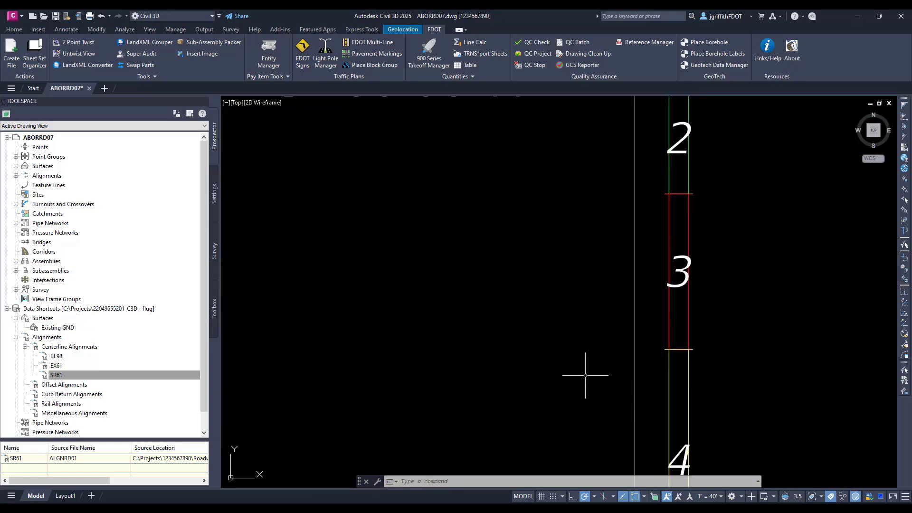
{"action": "mouse_move", "coordinate": [614, 372]}
{"action": "middle_mouse_down"}
{"action": "mouse_move", "coordinate": [607, 351]}
{"action": "mouse_move", "coordinate": [474, 203]}
{"action": "middle_mouse_up"}
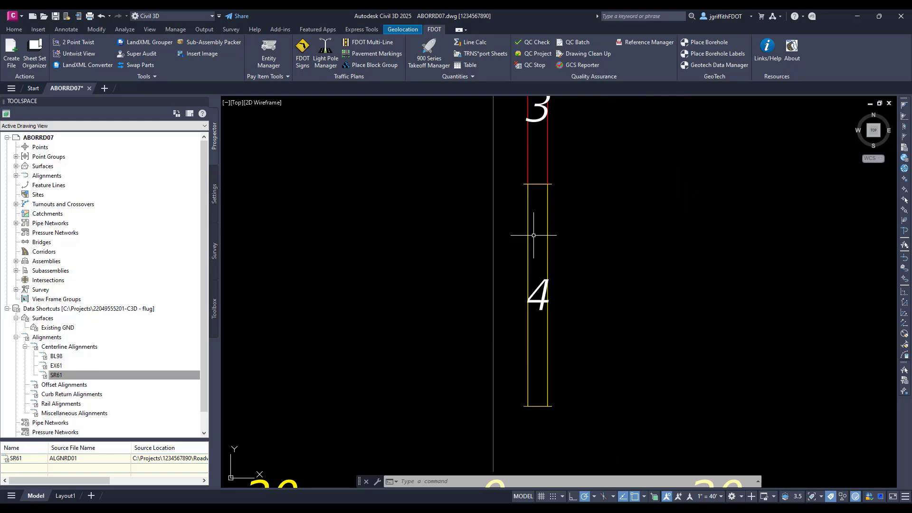
{"action": "scroll", "coordinate": [533, 235], "scroll_direction": "down", "scroll_amount": 6}
{"action": "middle_click_drag", "start_coordinate": [507, 219], "coordinate": [534, 247]}
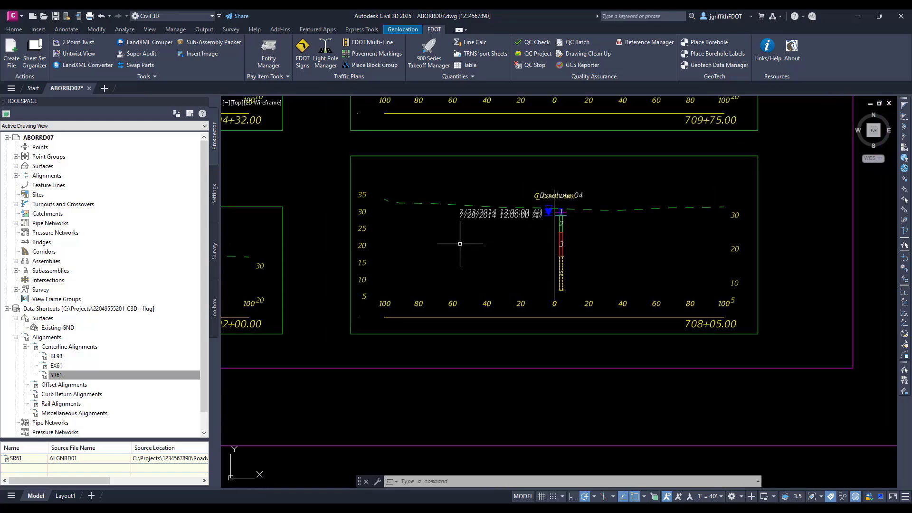
{"action": "middle_click_drag", "start_coordinate": [404, 236], "coordinate": [628, 264]}
{"action": "middle_click_drag", "start_coordinate": [446, 215], "coordinate": [593, 282]}
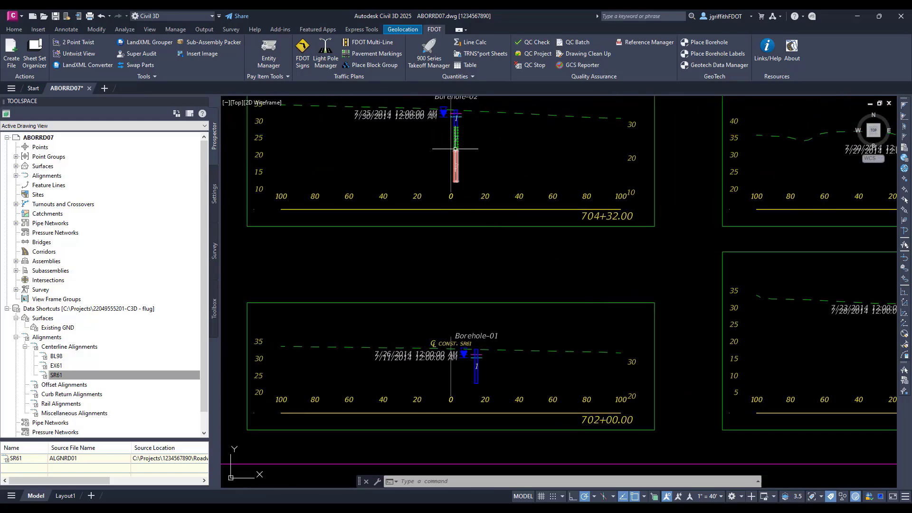
Select strata 3 and strata 2 of Borehole-02 in section view 704+32.00 to inspect them, clearing each selection.
{"action": "scroll", "coordinate": [455, 148], "scroll_direction": "up", "scroll_amount": 6}
{"action": "scroll", "coordinate": [495, 140], "scroll_direction": "down", "scroll_amount": 2}
{"action": "middle_click_drag", "start_coordinate": [494, 140], "coordinate": [493, 212]}
{"action": "left_click", "coordinate": [493, 211]}
{"action": "left_click", "coordinate": [483, 193]}
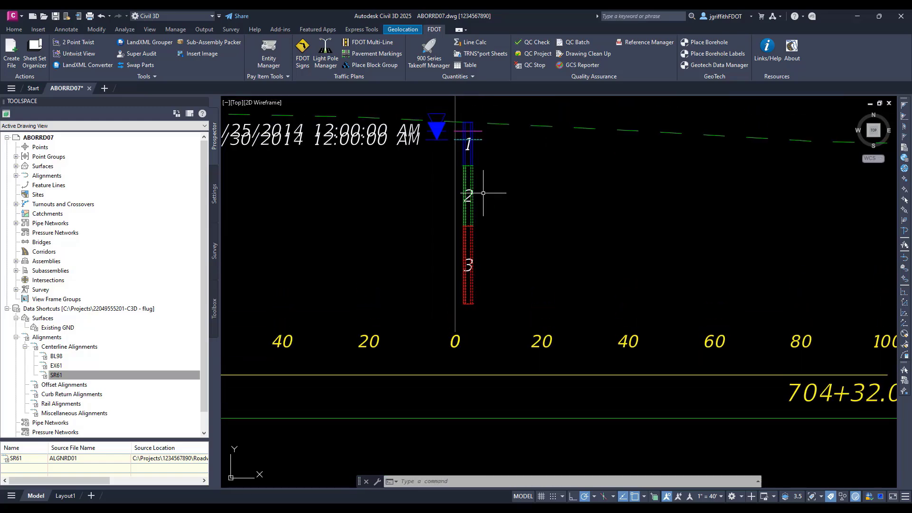
{"action": "left_click", "coordinate": [471, 240]}
{"action": "left_click", "coordinate": [495, 233]}
{"action": "left_click", "coordinate": [497, 213]}
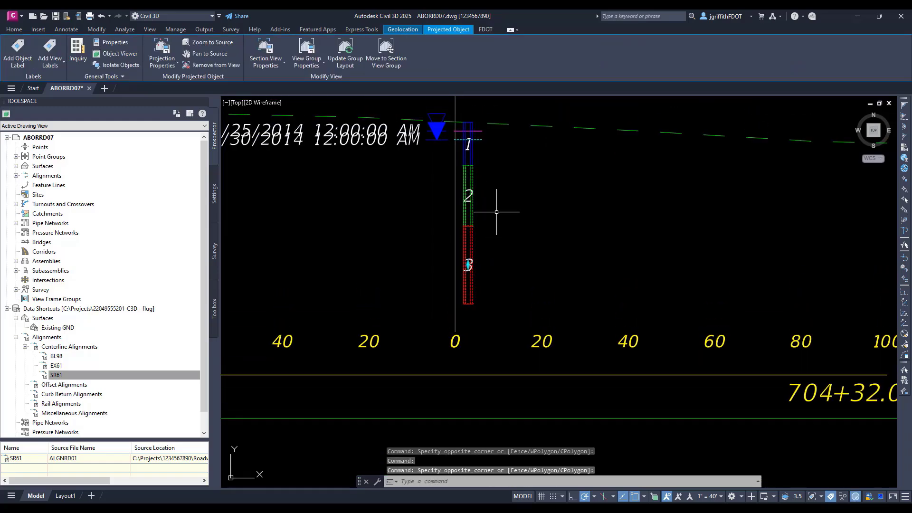
{"action": "key", "text": "Escape"}
{"action": "left_click", "coordinate": [473, 216]}
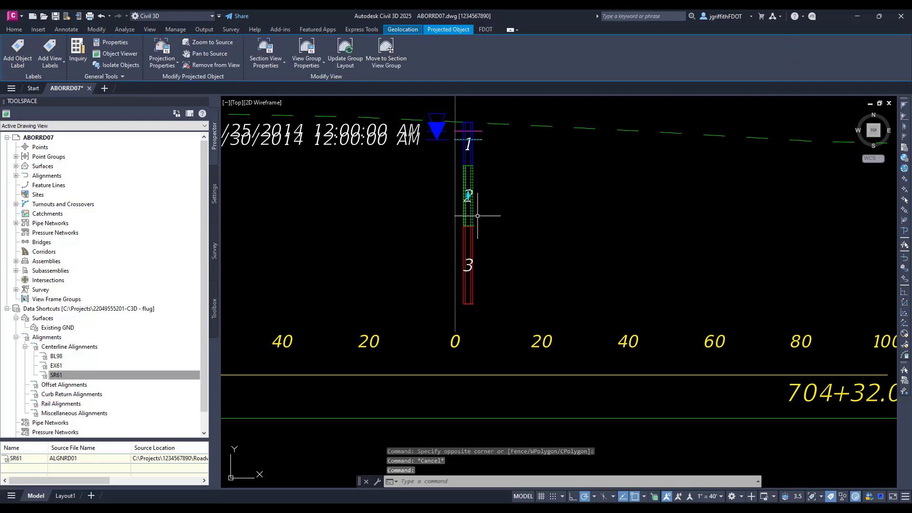
{"action": "left_click", "coordinate": [519, 213]}
{"action": "left_click", "coordinate": [519, 204]}
{"action": "key", "text": "Escape"}
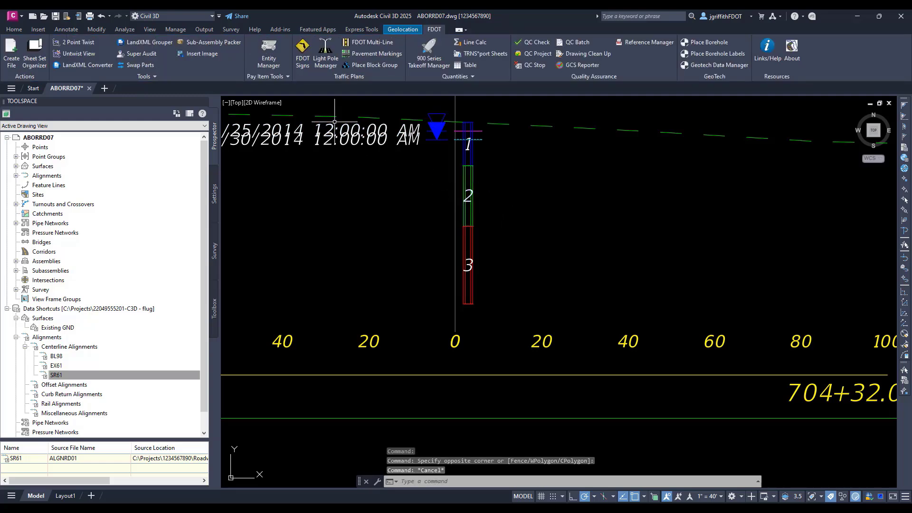
Preview the Borehole-02 strata in section view 704+32.00 with the Conceptual, Hidden and Realistic visual styles.
{"action": "left_click", "coordinate": [271, 107]}
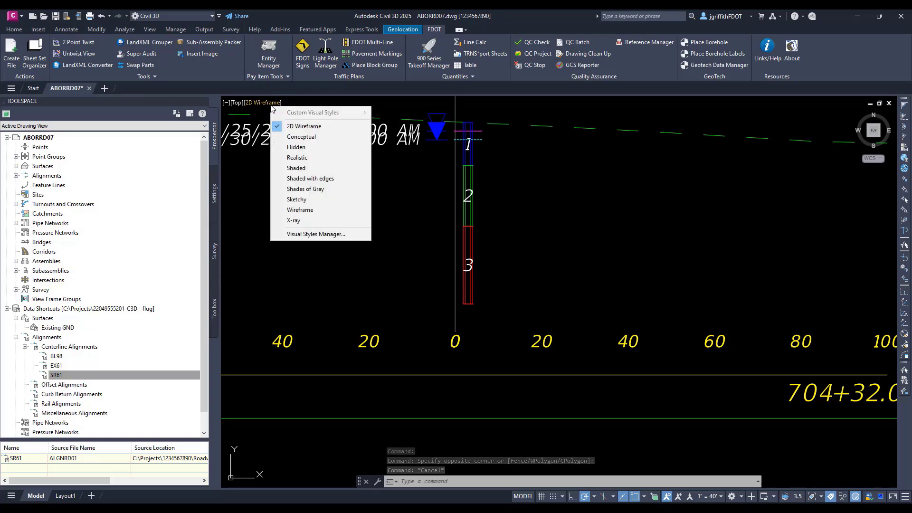
{"action": "left_click", "coordinate": [300, 133]}
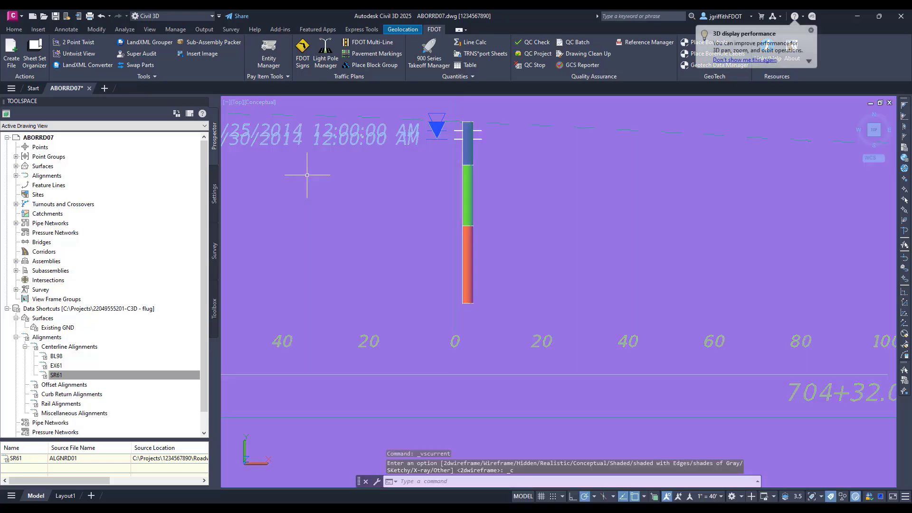
{"action": "left_click", "coordinate": [267, 104]}
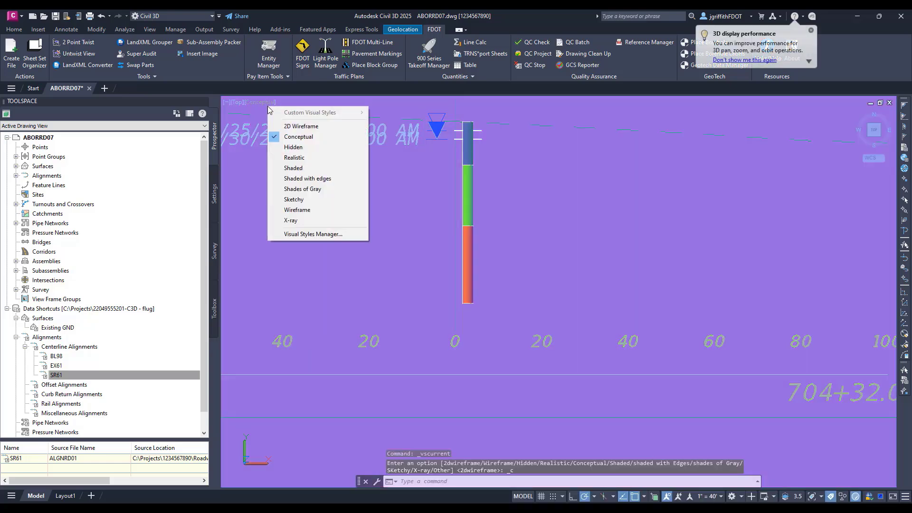
{"action": "left_click", "coordinate": [295, 149]}
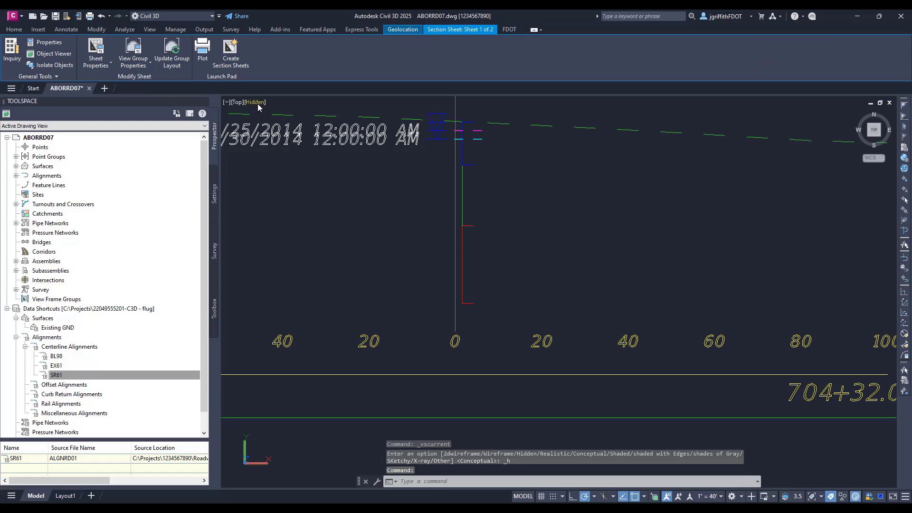
{"action": "left_click", "coordinate": [258, 103]}
{"action": "left_click", "coordinate": [292, 158]}
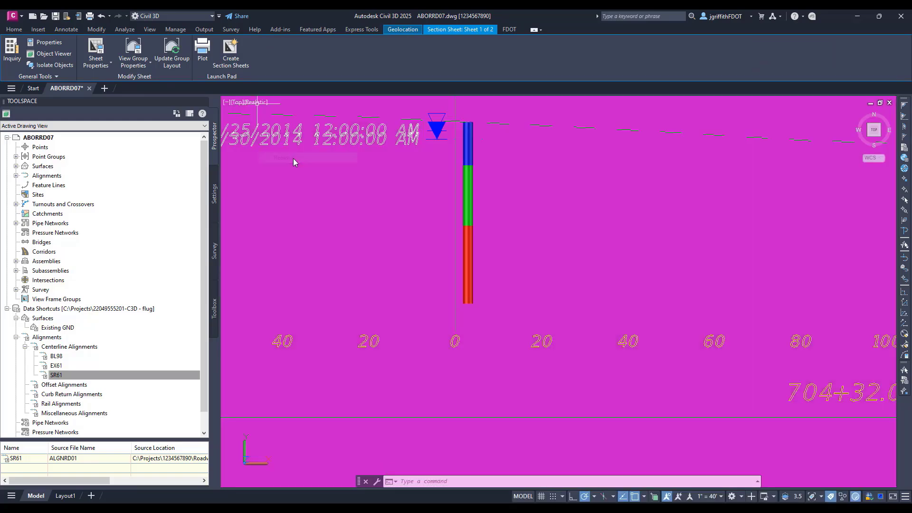
Preview the borehole strata in the X-ray and Wireframe visual styles, then return the view to 2D Wireframe.
{"action": "left_click", "coordinate": [257, 103]}
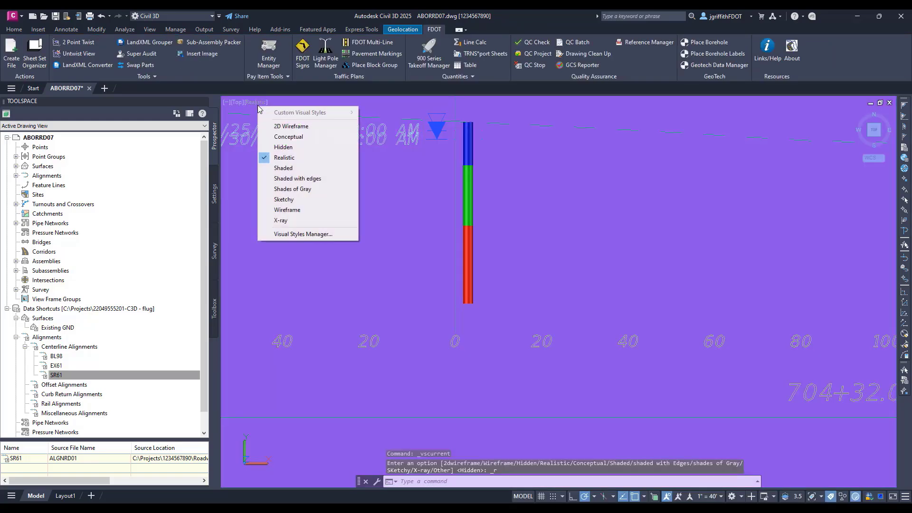
{"action": "left_click", "coordinate": [281, 220]}
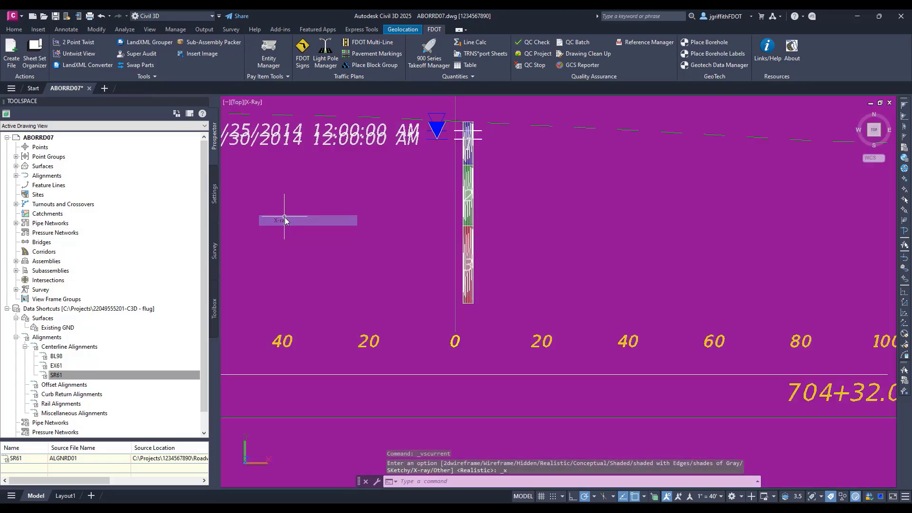
{"action": "left_click", "coordinate": [253, 104]}
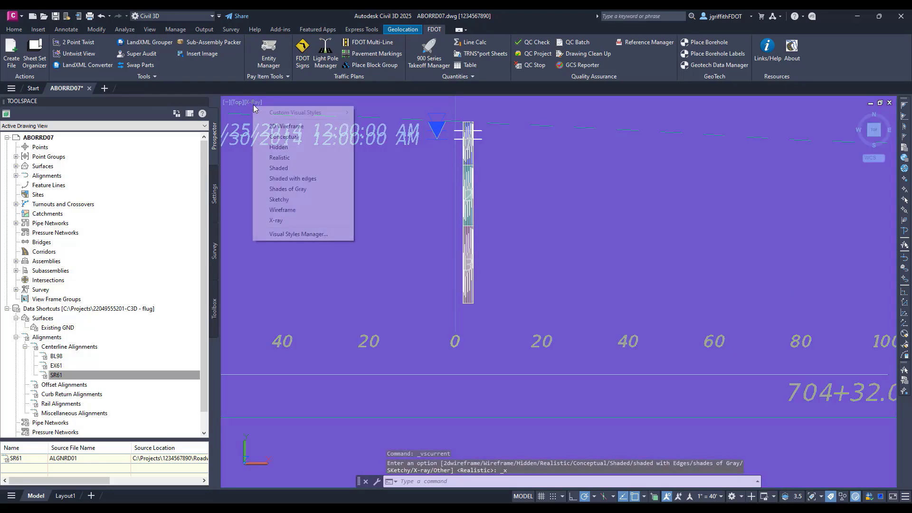
{"action": "left_click", "coordinate": [283, 210]}
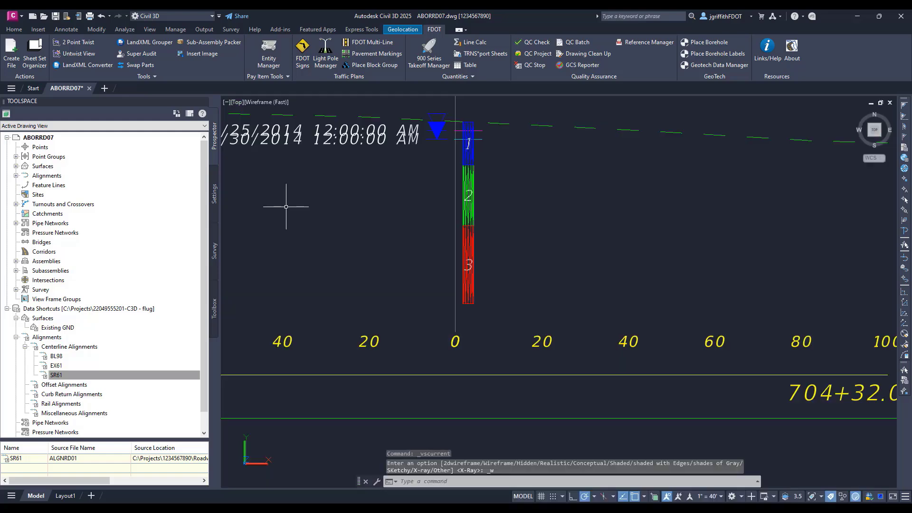
{"action": "left_click", "coordinate": [266, 102]}
{"action": "left_click", "coordinate": [295, 126]}
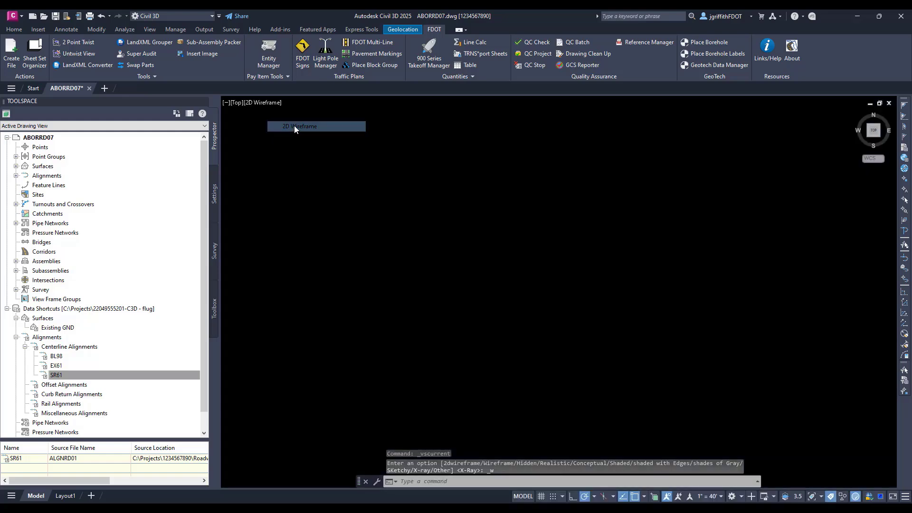
Undo all recent operations back through the creation of the multiple section views, including the borehole projection and labels.
{"action": "scroll", "coordinate": [397, 222], "scroll_direction": "down", "scroll_amount": 6}
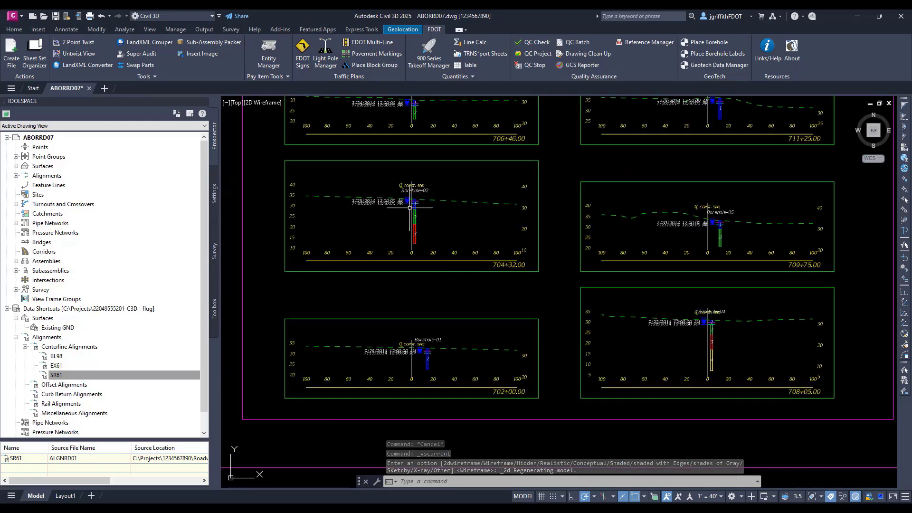
{"action": "scroll", "coordinate": [400, 204], "scroll_direction": "up", "scroll_amount": 6}
{"action": "middle_click_drag", "start_coordinate": [387, 211], "coordinate": [469, 216]}
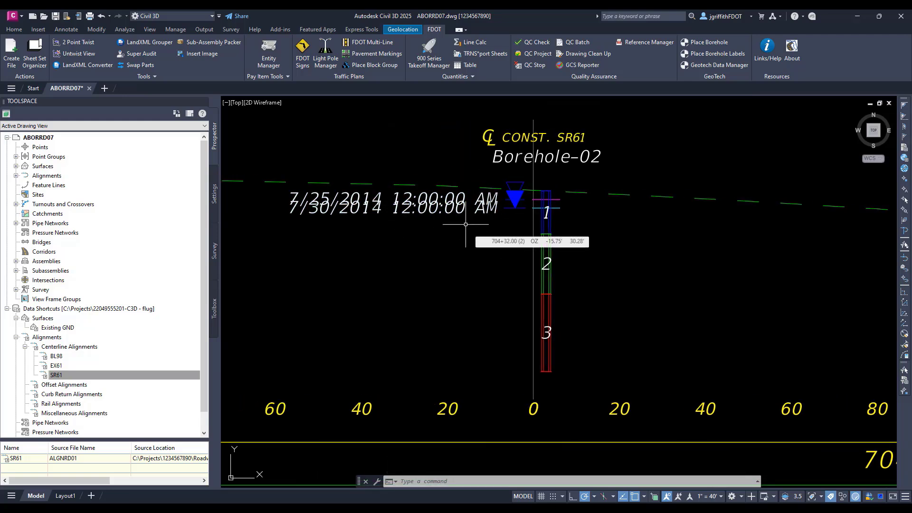
{"action": "left_click", "coordinate": [110, 17]}
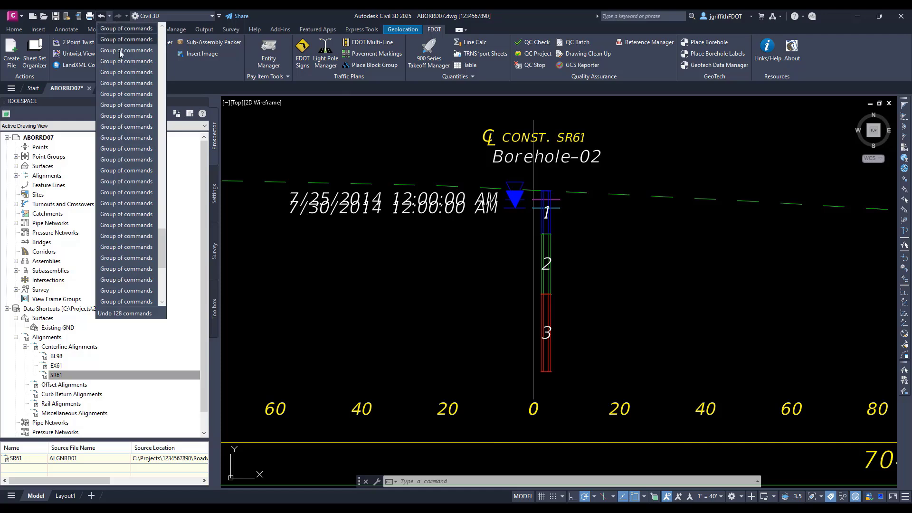
{"action": "left_click_drag", "start_coordinate": [163, 235], "coordinate": [155, 59]}
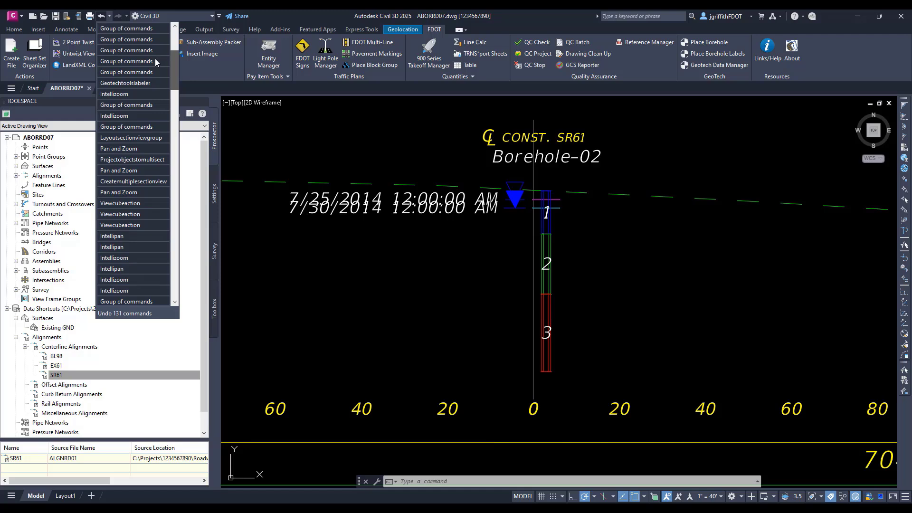
{"action": "left_click", "coordinate": [132, 171]}
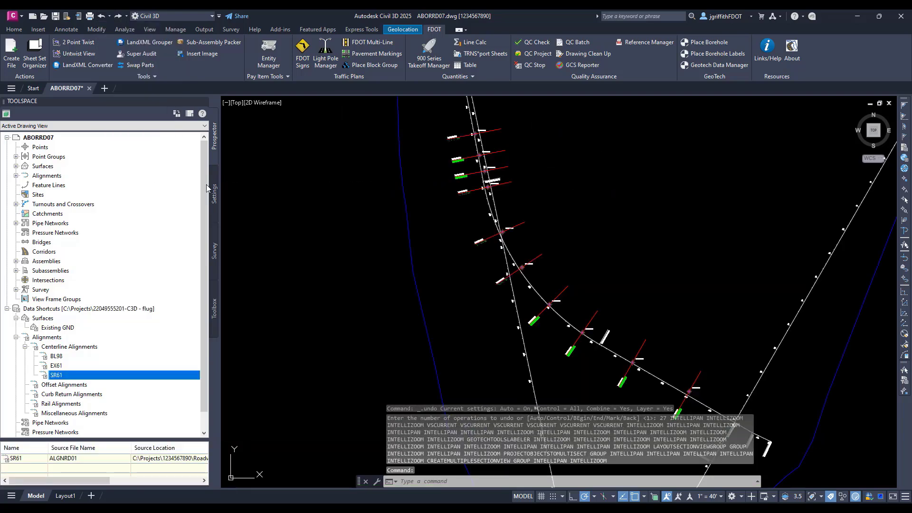
Create multiple section views for SR61 using style FDOT 40 Horz x 20 Vert 2X GRID ON and place them in empty space beside the alignments.
{"action": "scroll", "coordinate": [432, 226], "scroll_direction": "down", "scroll_amount": 5}
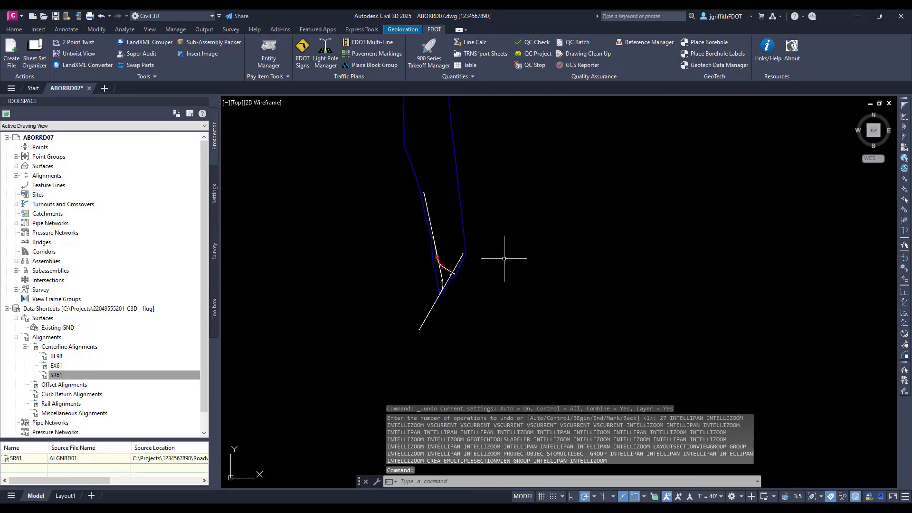
{"action": "scroll", "coordinate": [466, 273], "scroll_direction": "up", "scroll_amount": 3}
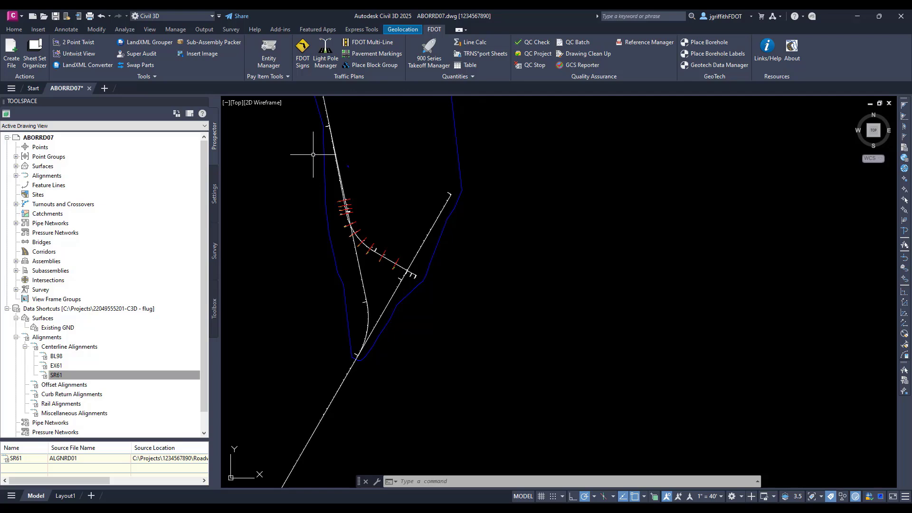
{"action": "left_click", "coordinate": [13, 29]}
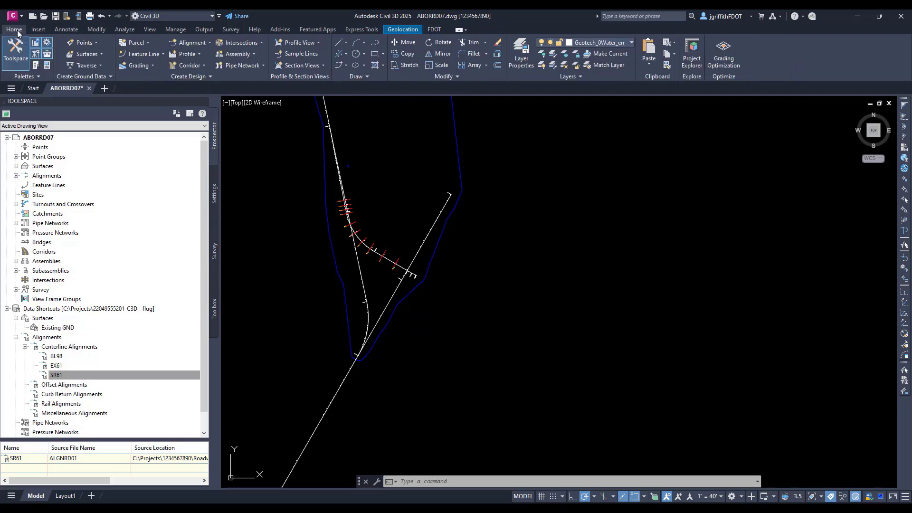
{"action": "left_click", "coordinate": [297, 65]}
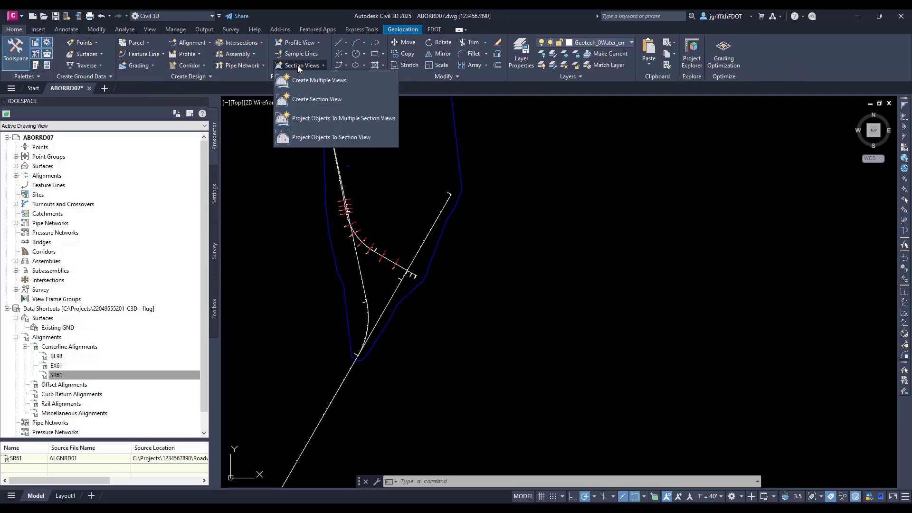
{"action": "left_click", "coordinate": [346, 80]}
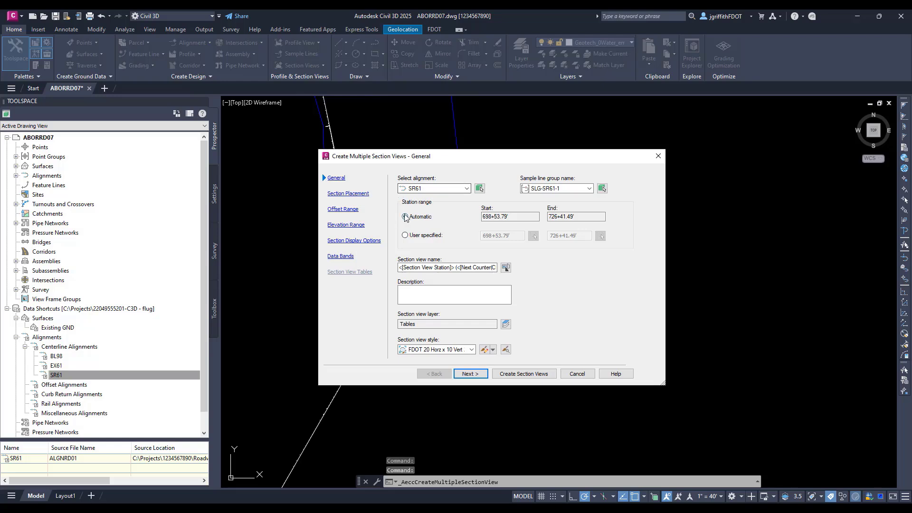
{"action": "left_click", "coordinate": [458, 350]}
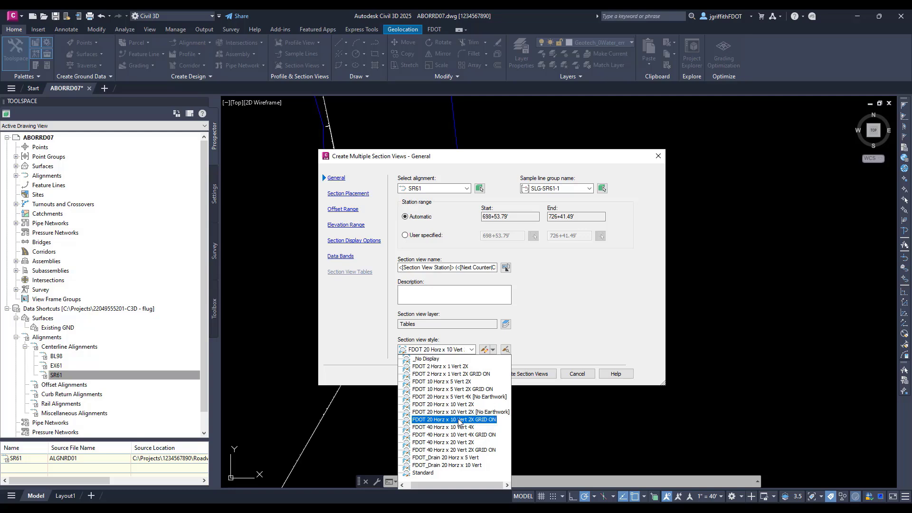
{"action": "left_click", "coordinate": [476, 449]}
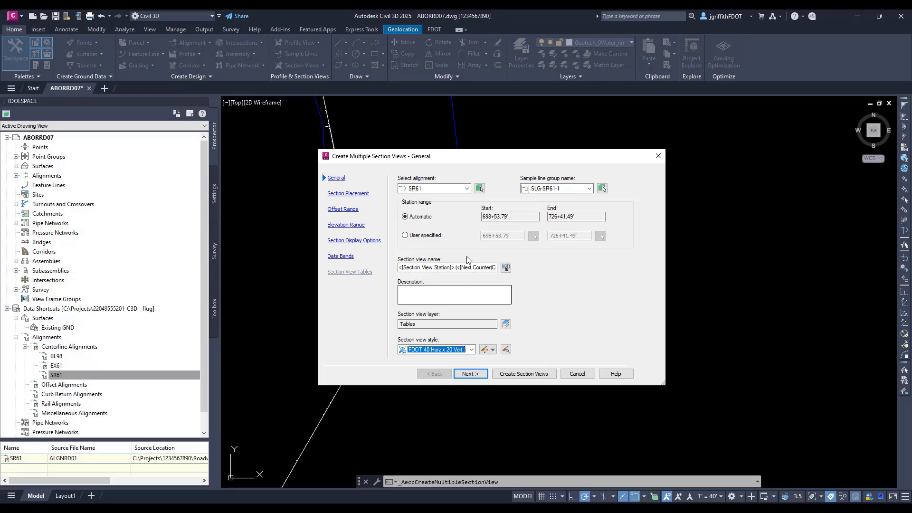
{"action": "left_click", "coordinate": [524, 374]}
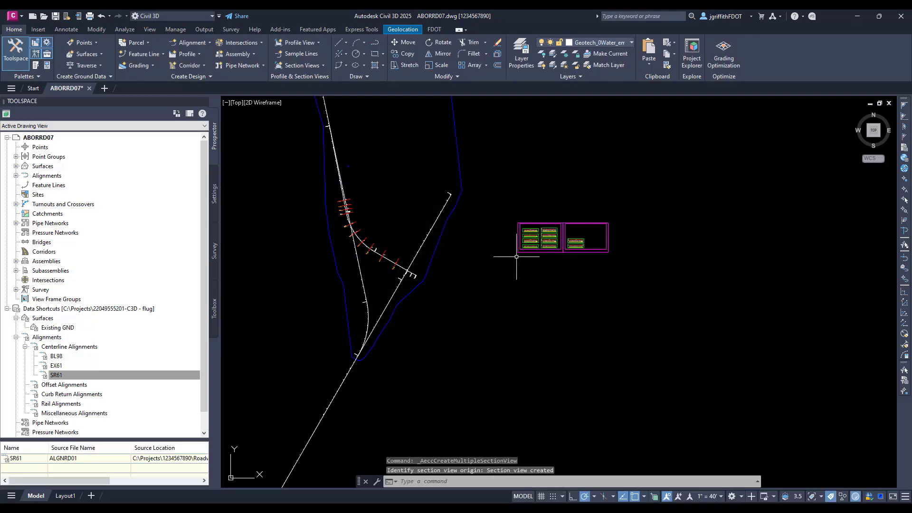
{"action": "left_click", "coordinate": [520, 239]}
Start projecting objects to the new multiple section views and exclude the Core layer from the projected blocks.
{"action": "scroll", "coordinate": [533, 244], "scroll_direction": "up", "scroll_amount": 10}
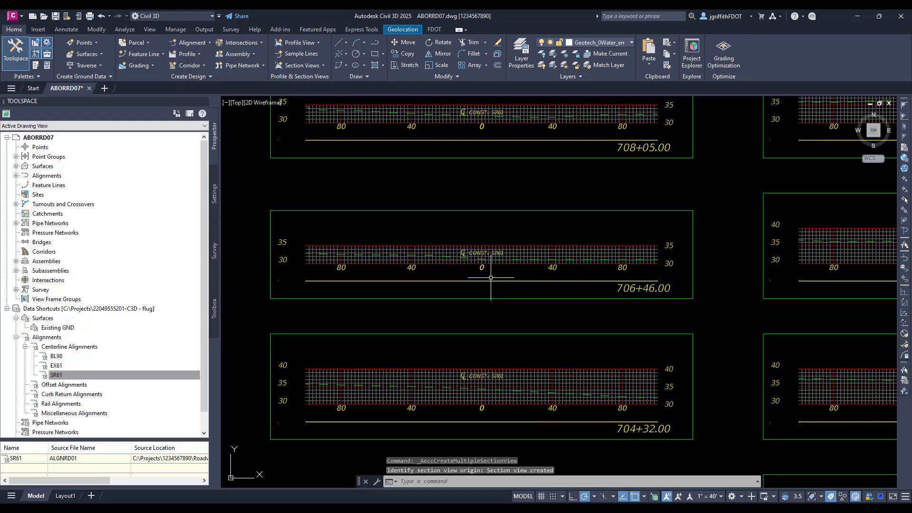
{"action": "scroll", "coordinate": [494, 255], "scroll_direction": "down", "scroll_amount": 6}
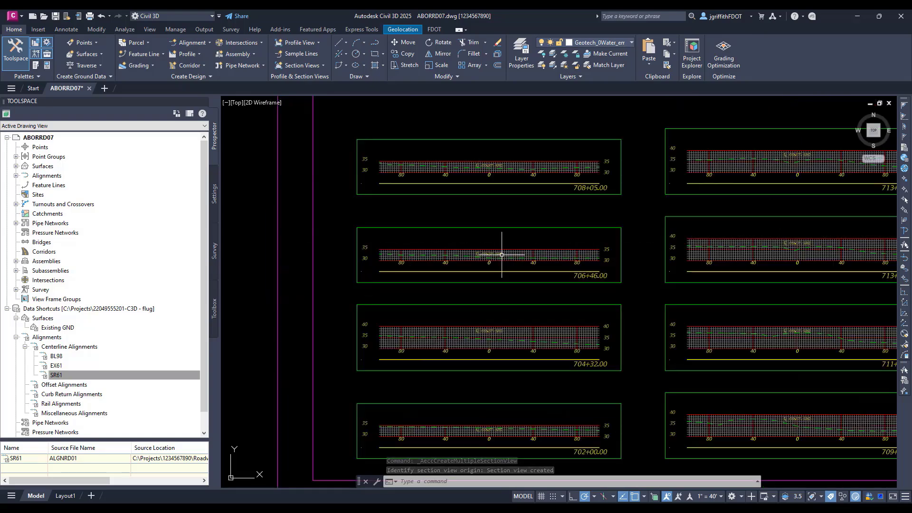
{"action": "middle_click_drag", "start_coordinate": [507, 259], "coordinate": [483, 292]}
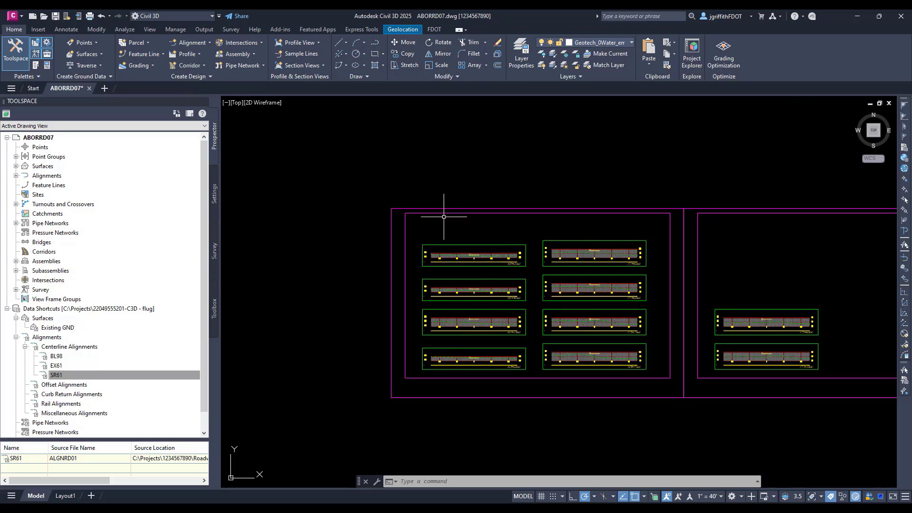
{"action": "left_click", "coordinate": [306, 66]}
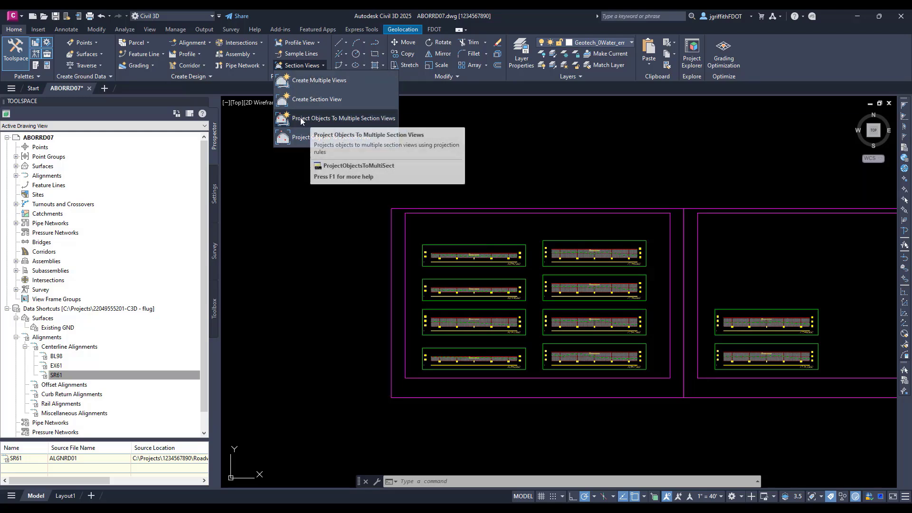
{"action": "left_click", "coordinate": [387, 121]}
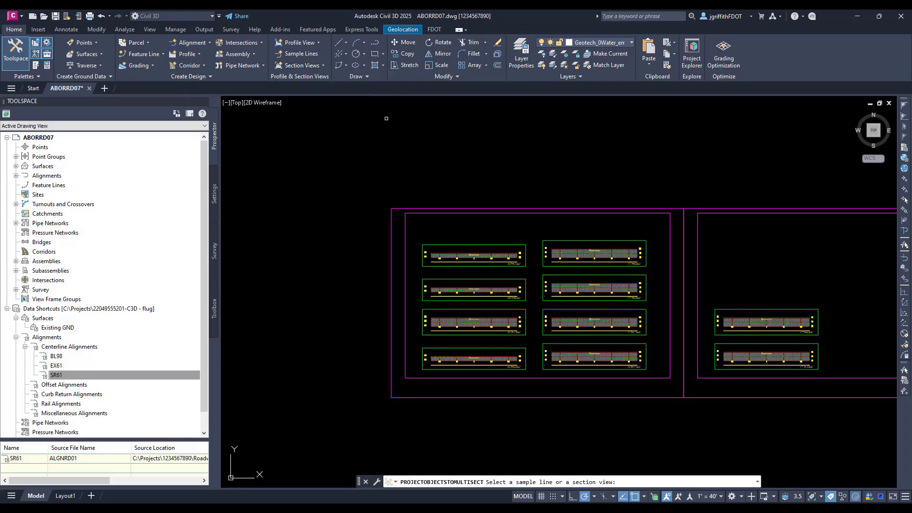
{"action": "left_click", "coordinate": [437, 252]}
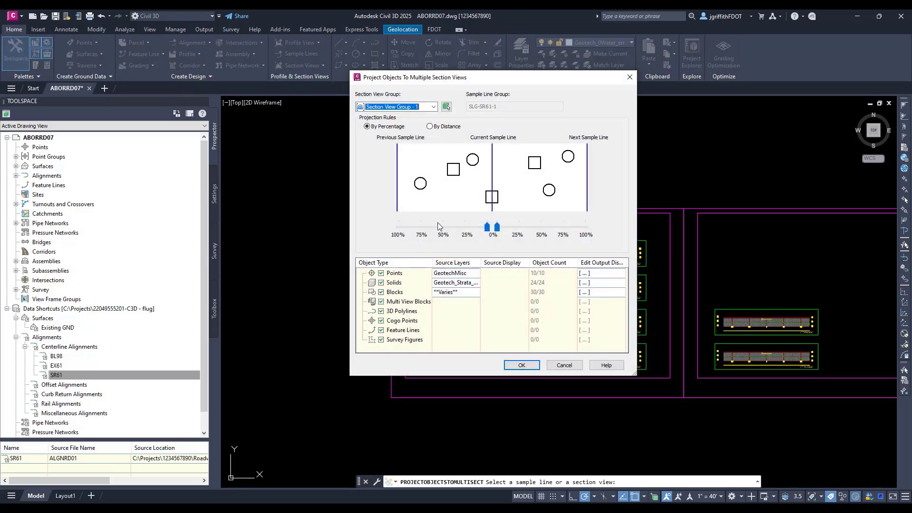
{"action": "left_click", "coordinate": [453, 293]}
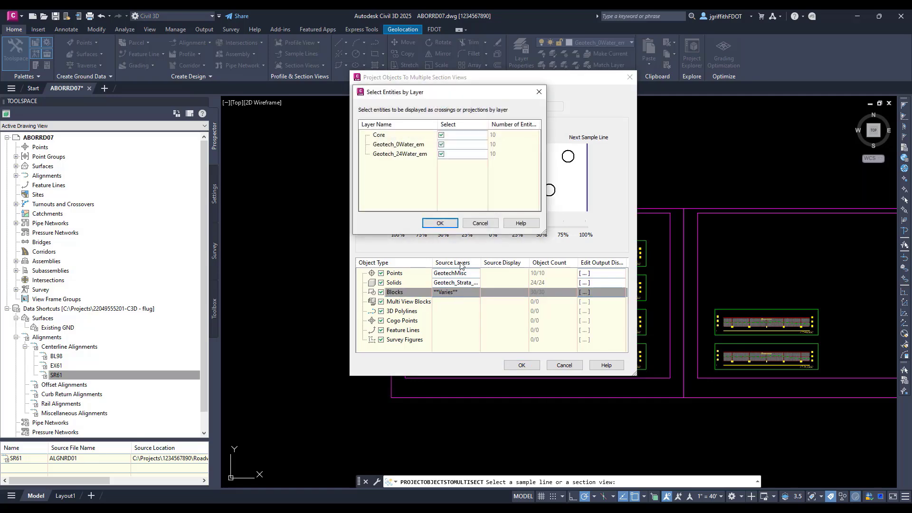
{"action": "left_click", "coordinate": [440, 135]}
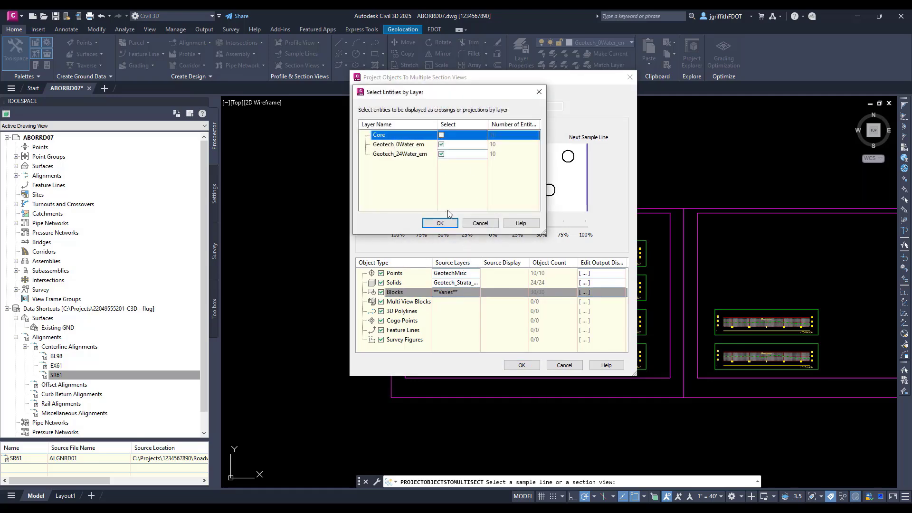
{"action": "left_click", "coordinate": [454, 222]}
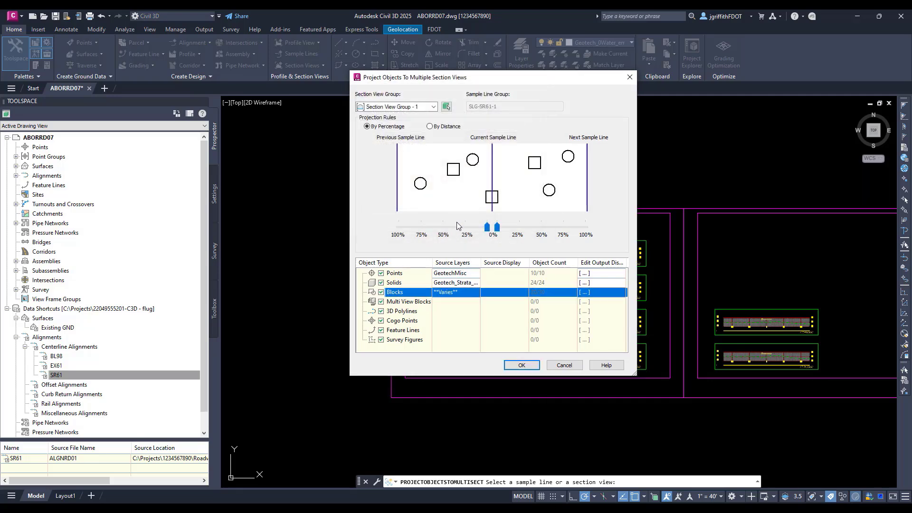
Turn off crossings for all projected blocks and set their projection style to Geotech 24 Water Data.
{"action": "left_click", "coordinate": [585, 293]}
{"action": "left_click", "coordinate": [437, 121]}
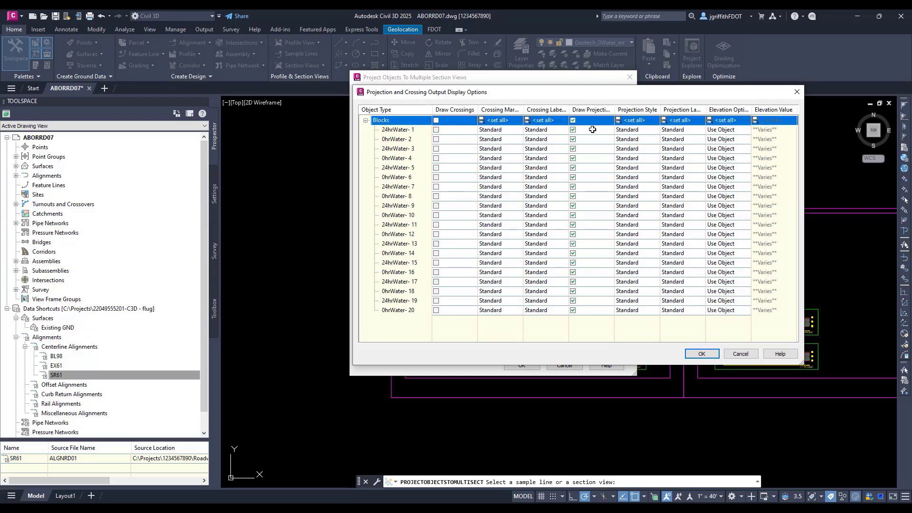
{"action": "left_click", "coordinate": [638, 121]}
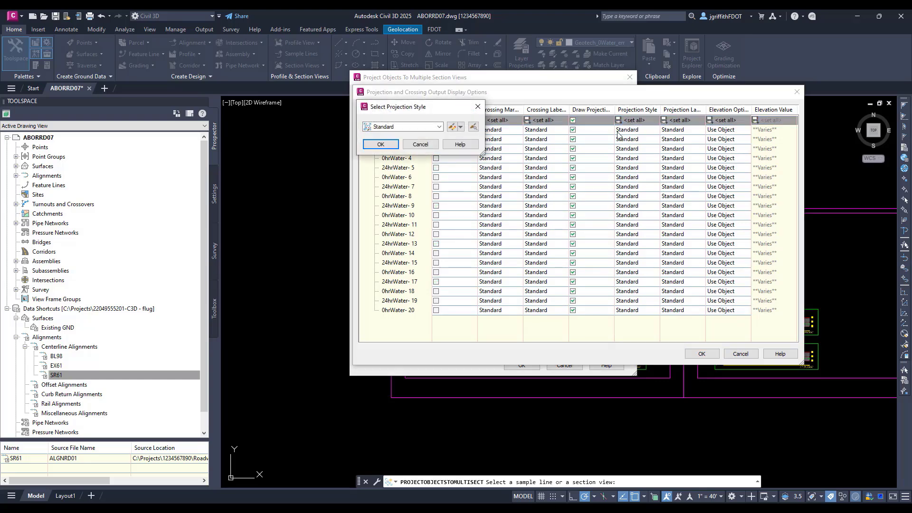
{"action": "left_click", "coordinate": [439, 127]}
{"action": "left_click", "coordinate": [433, 143]}
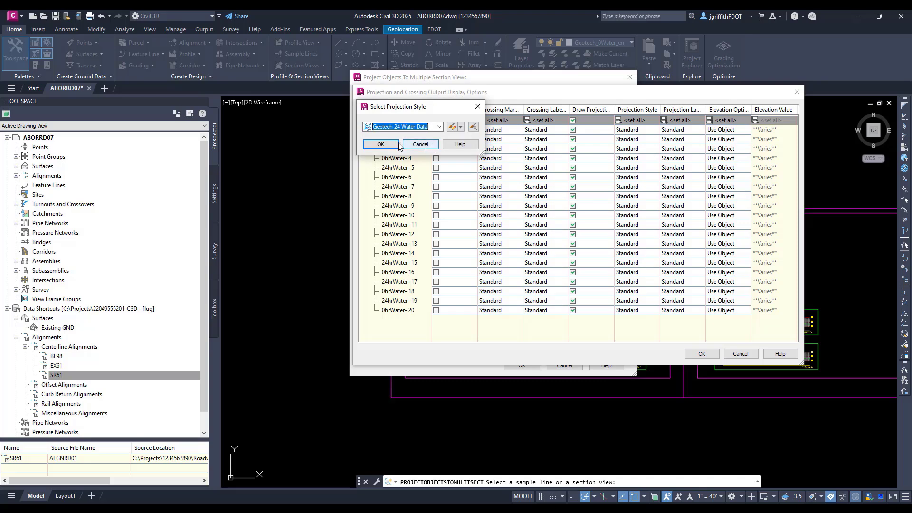
{"action": "left_click", "coordinate": [378, 143]}
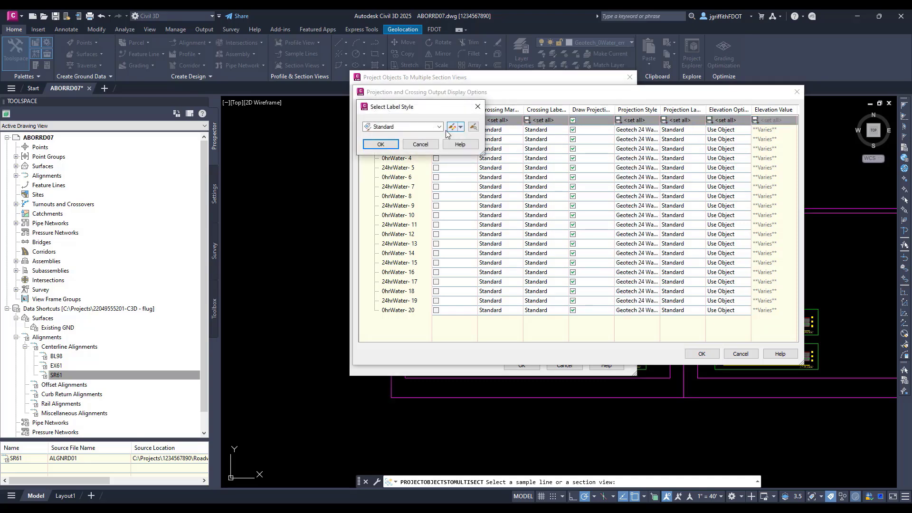
Set the projection label style of all blocks to Geotech 24hr Water Label.
{"action": "left_click", "coordinate": [439, 127]}
{"action": "left_click", "coordinate": [411, 151]}
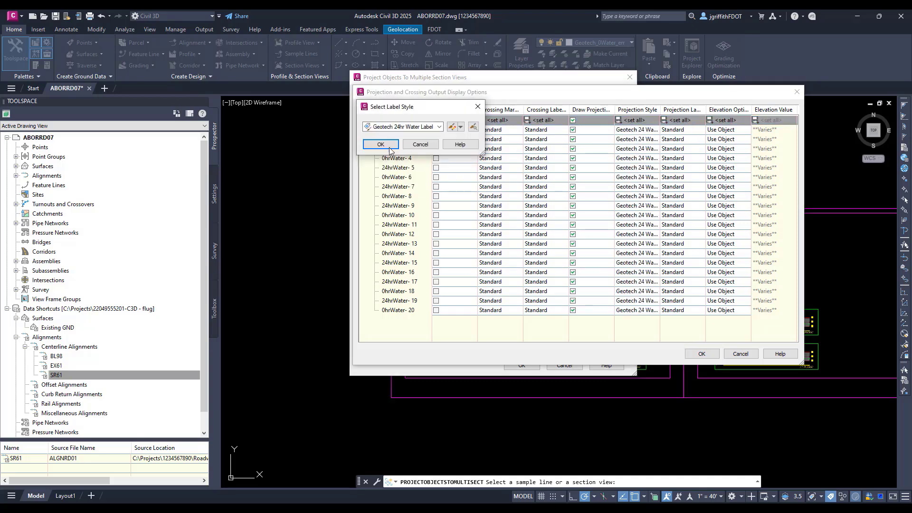
{"action": "left_click", "coordinate": [385, 145]}
Select all the 0hrWater blocks and set their projection style to Geotech 0 Water Data.
{"action": "left_click", "coordinate": [400, 140]}
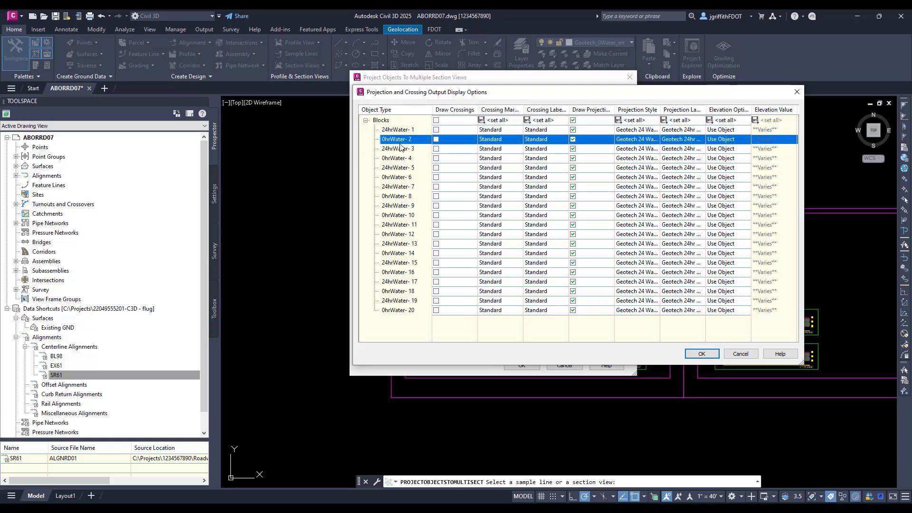
{"action": "left_click", "coordinate": [398, 158], "text": "ctrl"}
{"action": "left_click", "coordinate": [398, 177], "text": "ctrl"}
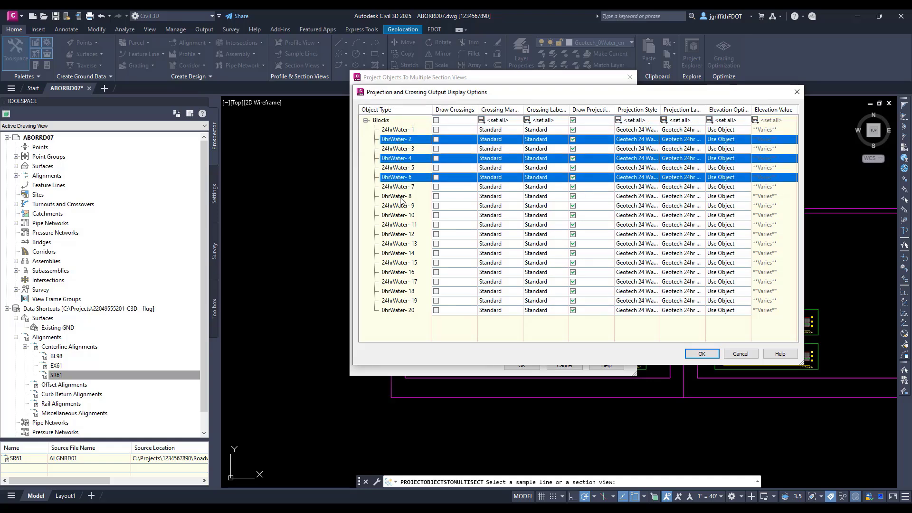
{"action": "left_click", "coordinate": [401, 197], "text": "ctrl"}
{"action": "left_click", "coordinate": [403, 216], "text": "ctrl"}
{"action": "left_click", "coordinate": [404, 234], "text": "ctrl"}
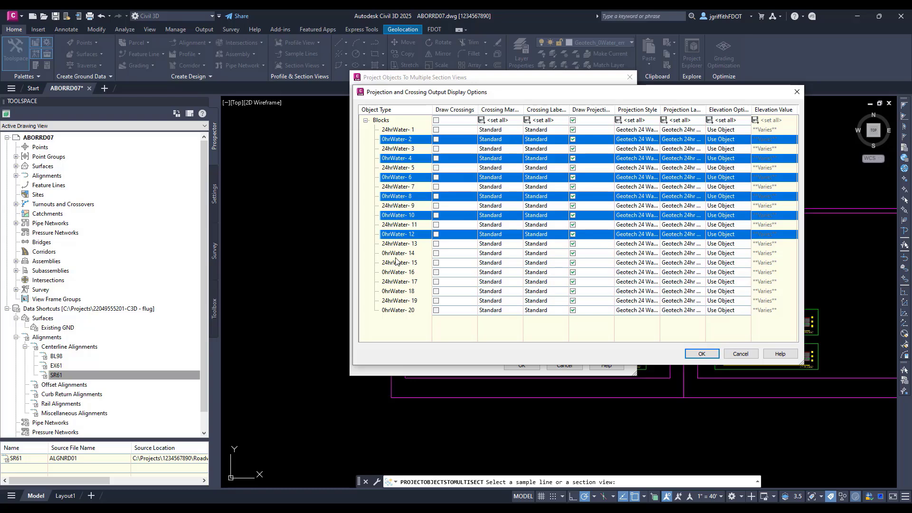
{"action": "left_click", "coordinate": [397, 254], "text": "ctrl"}
{"action": "left_click", "coordinate": [398, 273], "text": "ctrl"}
{"action": "left_click", "coordinate": [397, 291], "text": "ctrl"}
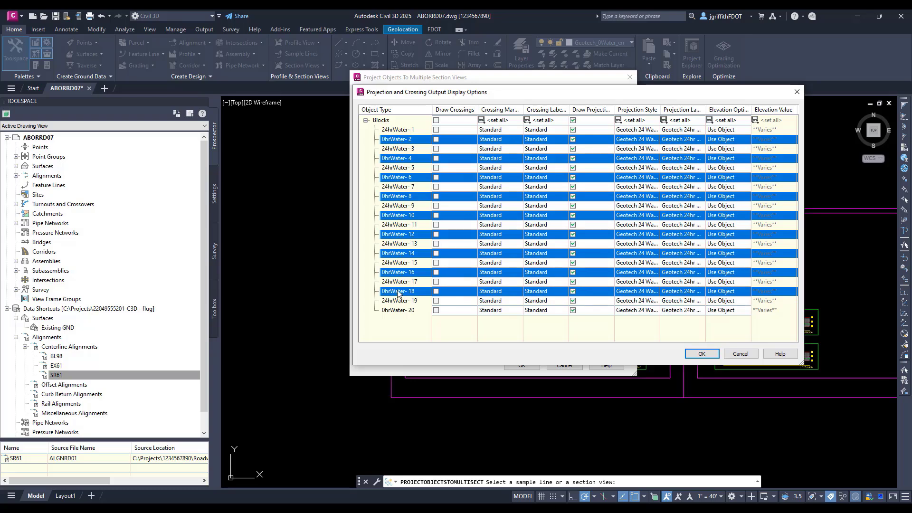
{"action": "left_click", "coordinate": [399, 311], "text": "ctrl"}
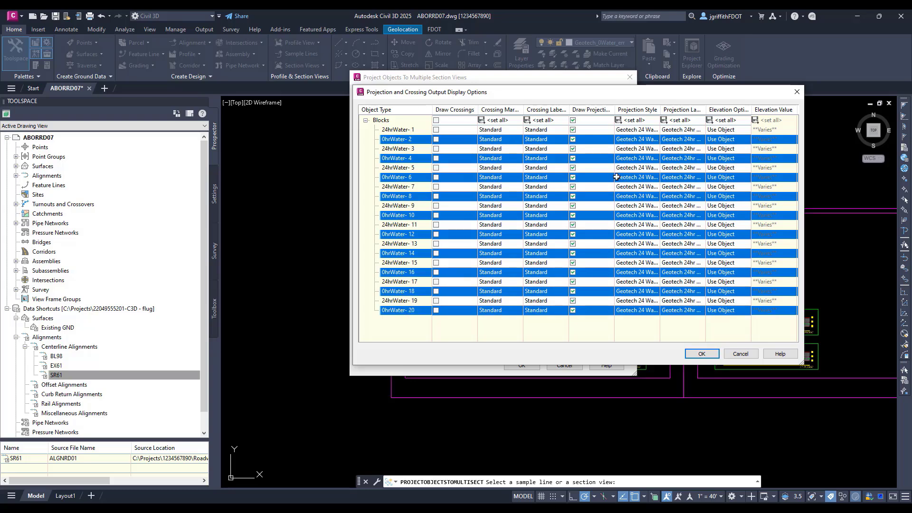
{"action": "left_click", "coordinate": [633, 139]}
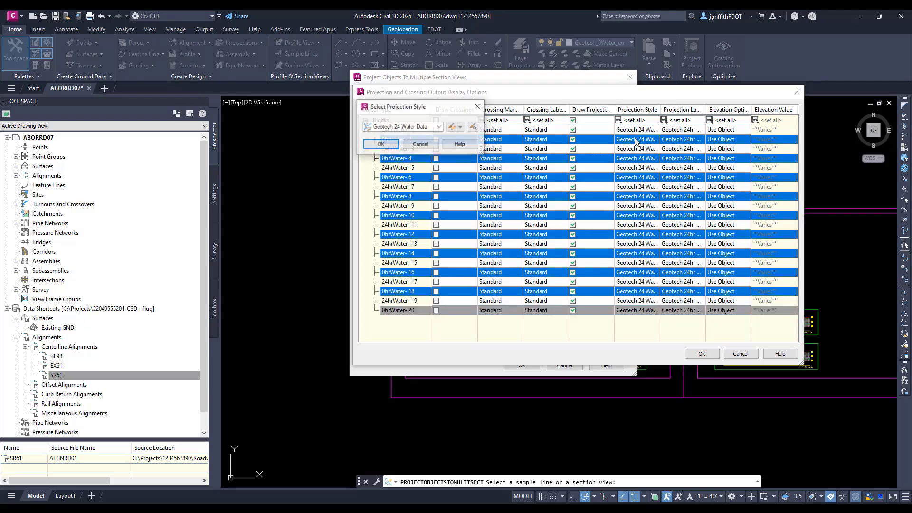
{"action": "left_click", "coordinate": [440, 125]}
{"action": "left_click", "coordinate": [404, 136]}
{"action": "left_click", "coordinate": [387, 144]}
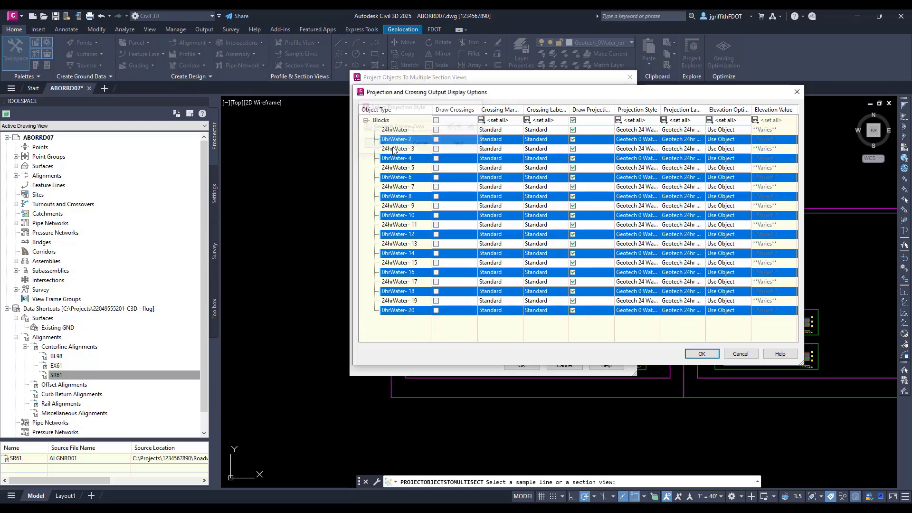
Set the projection label style of the 0hrWater blocks to Geotech 0hr Water Label and accept the block display options.
{"action": "left_click", "coordinate": [698, 139]}
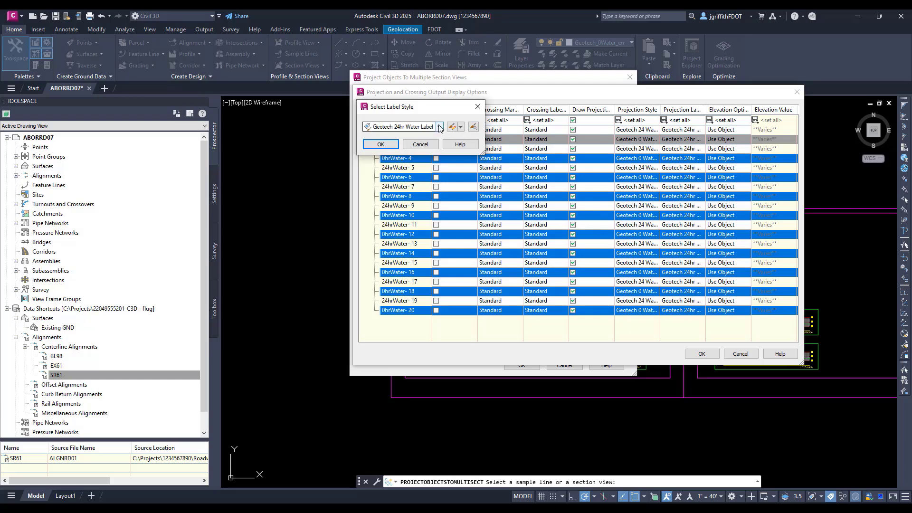
{"action": "left_click", "coordinate": [440, 127]}
{"action": "left_click", "coordinate": [404, 136]}
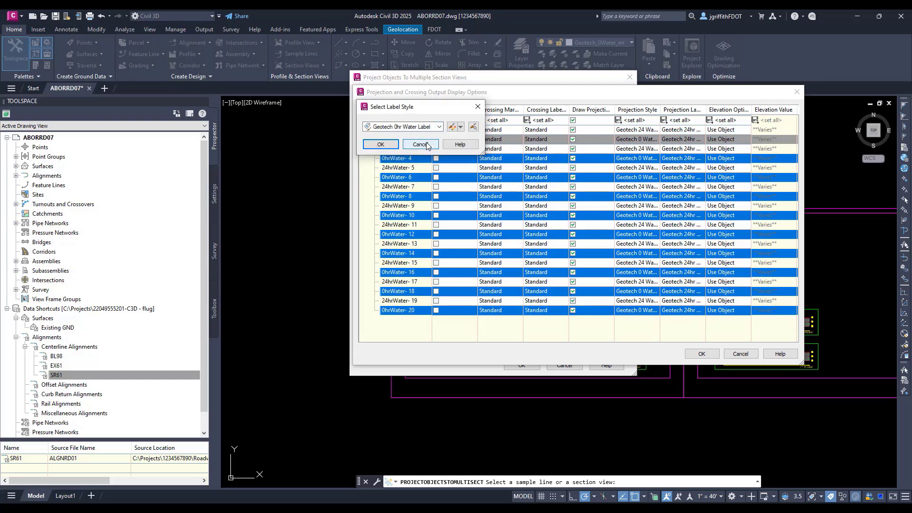
{"action": "left_click", "coordinate": [382, 145]}
{"action": "left_click", "coordinate": [705, 354]}
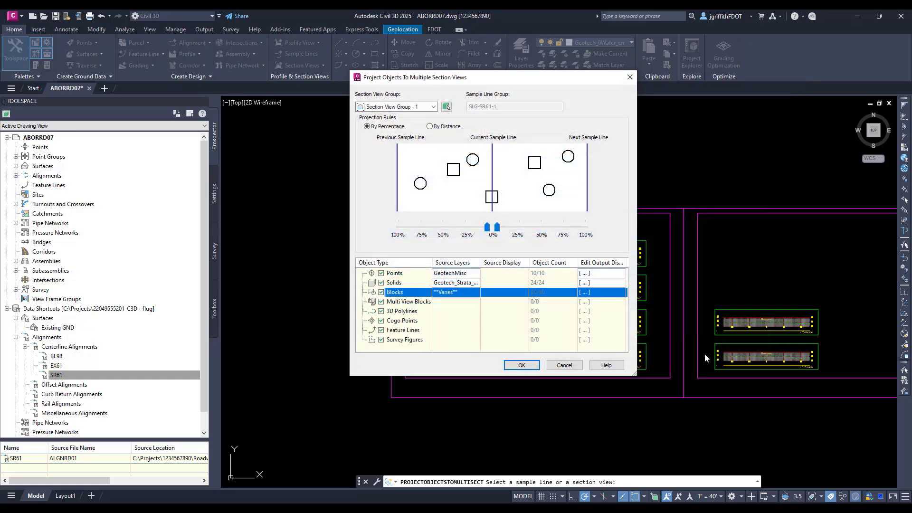
Turn off crossings for all projected solids and set their projection style to Geotech Cylinder Data.
{"action": "left_click", "coordinate": [605, 284]}
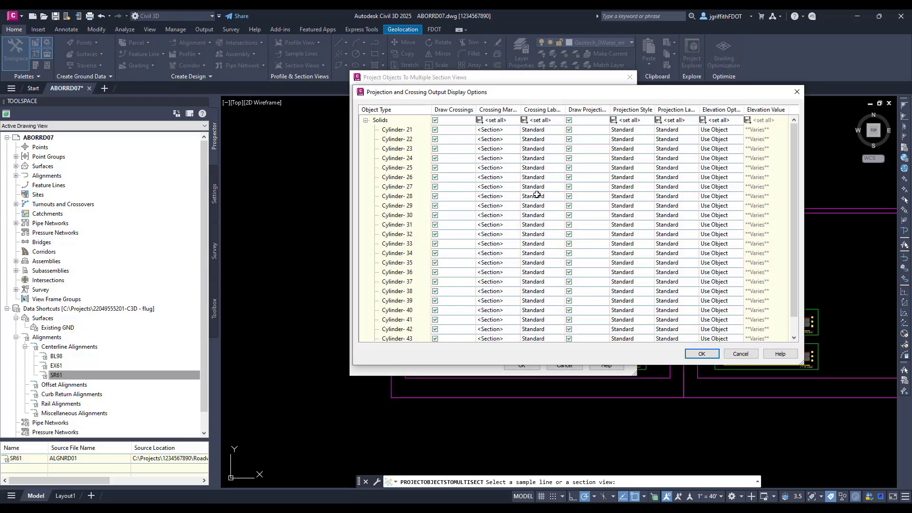
{"action": "left_click", "coordinate": [435, 121]}
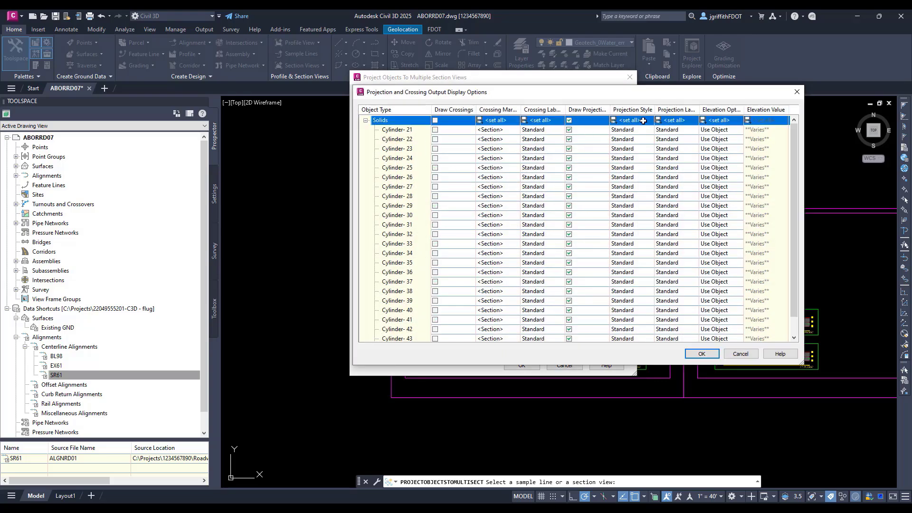
{"action": "left_click", "coordinate": [643, 120]}
{"action": "left_click", "coordinate": [437, 127]}
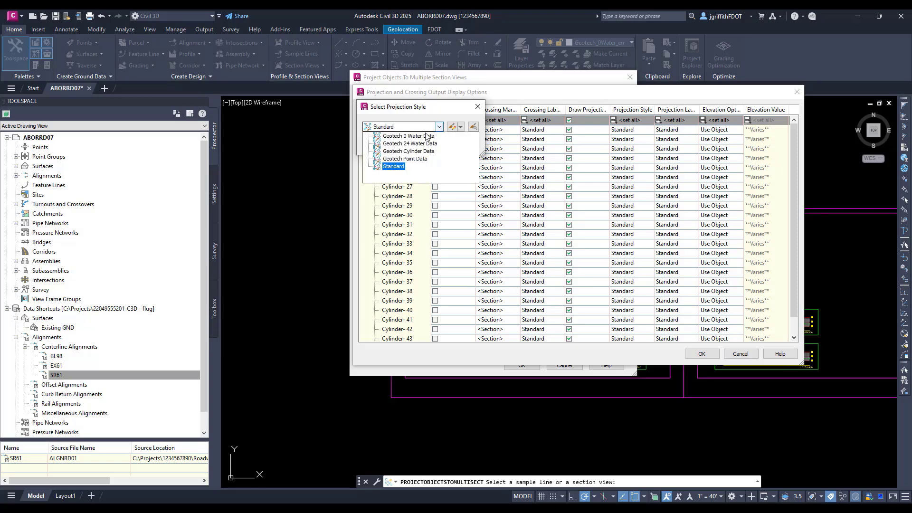
{"action": "left_click", "coordinate": [422, 150]}
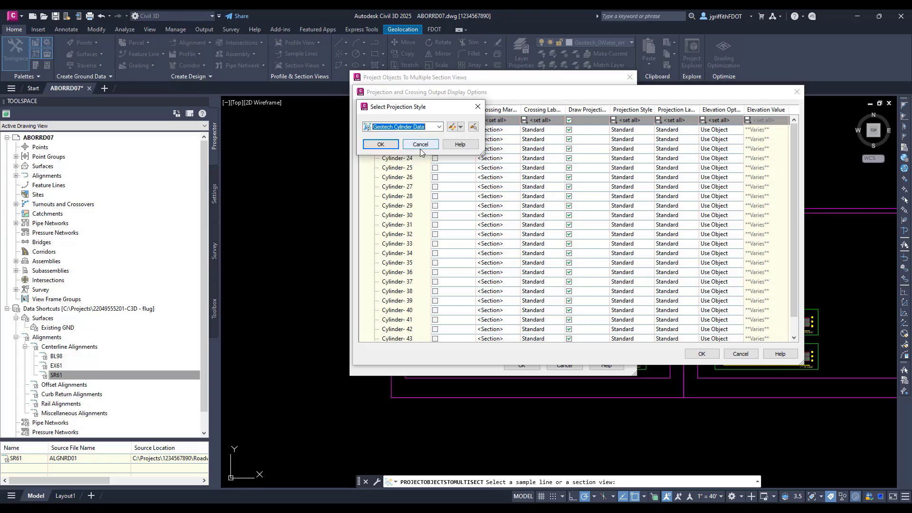
{"action": "left_click", "coordinate": [380, 144]}
Set the projection label style of all solids to Geotech Cylinder Label and accept the solid display options.
{"action": "left_click", "coordinate": [679, 120]}
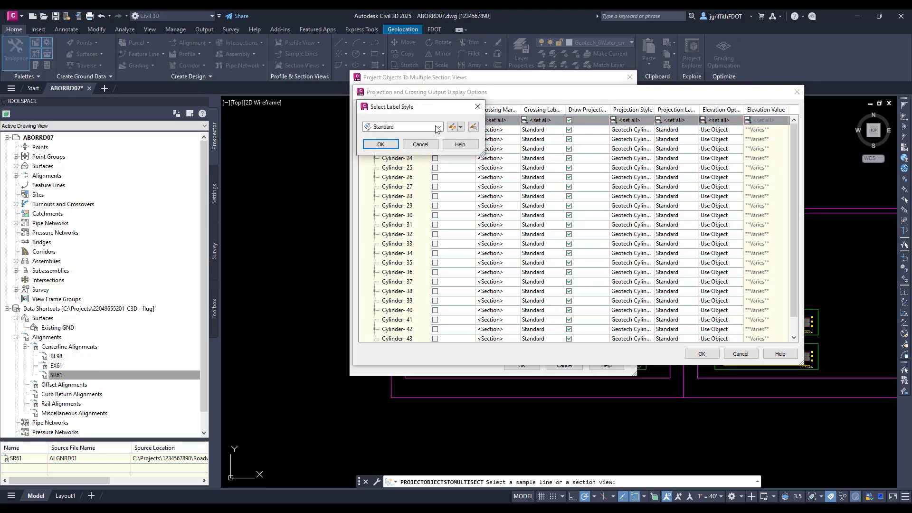
{"action": "left_click", "coordinate": [437, 127]}
{"action": "left_click", "coordinate": [415, 163]}
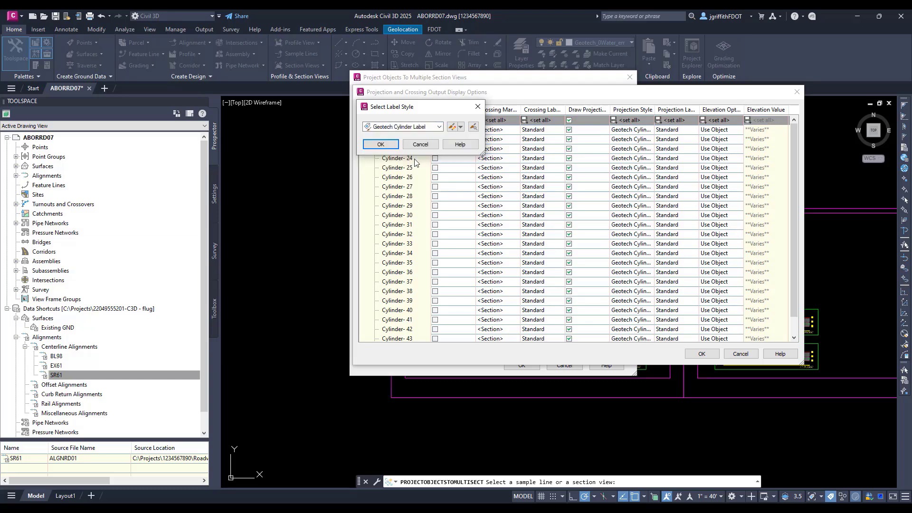
{"action": "left_click", "coordinate": [381, 144]}
{"action": "left_click", "coordinate": [701, 354]}
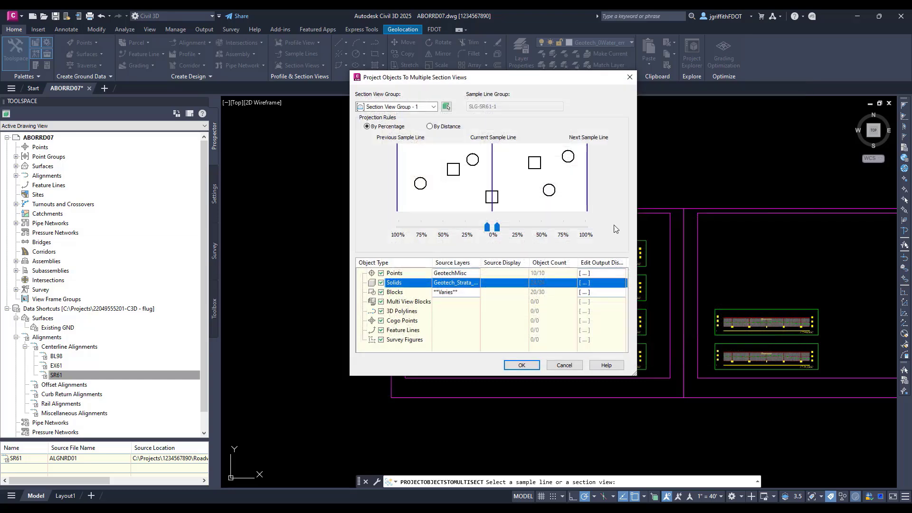
Turn off crossings for all projected points and set their projection style to Geotech Point Data.
{"action": "left_click", "coordinate": [601, 274]}
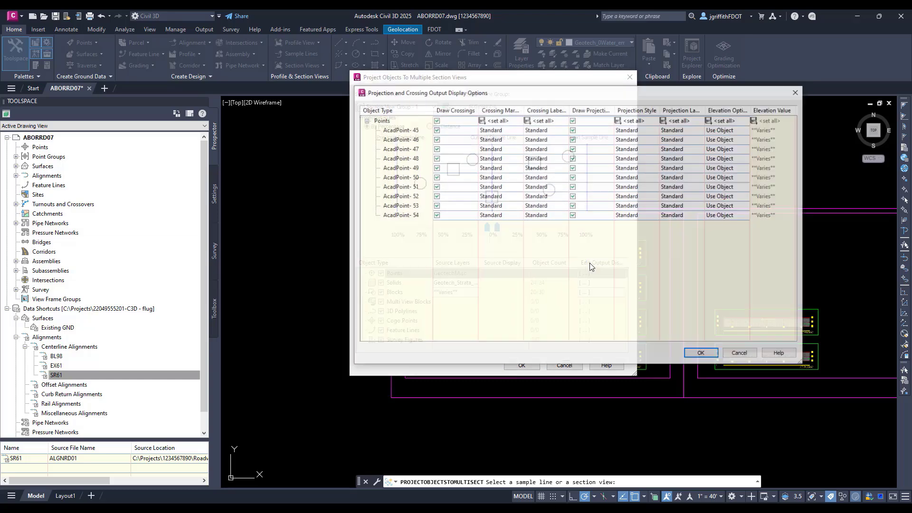
{"action": "left_click", "coordinate": [435, 121]}
{"action": "left_click", "coordinate": [644, 120]}
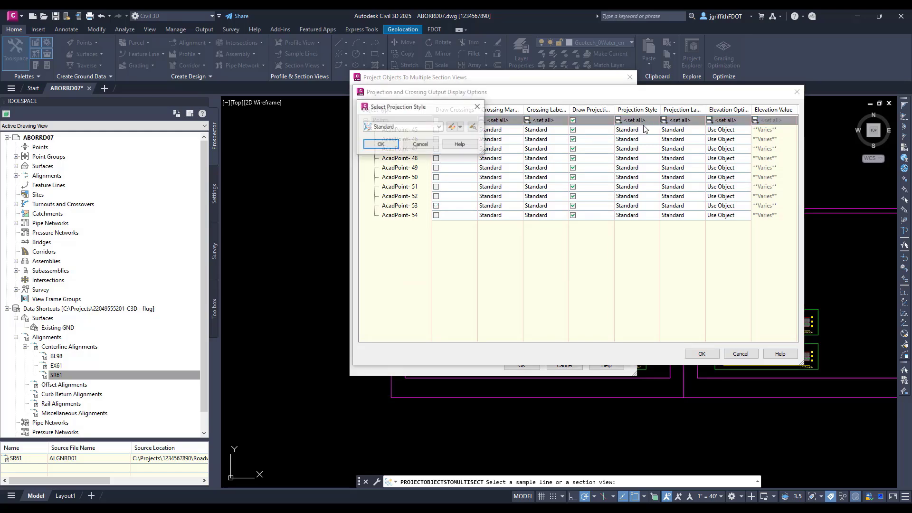
{"action": "left_click", "coordinate": [439, 126]}
{"action": "left_click", "coordinate": [405, 158]}
{"action": "left_click", "coordinate": [383, 146]}
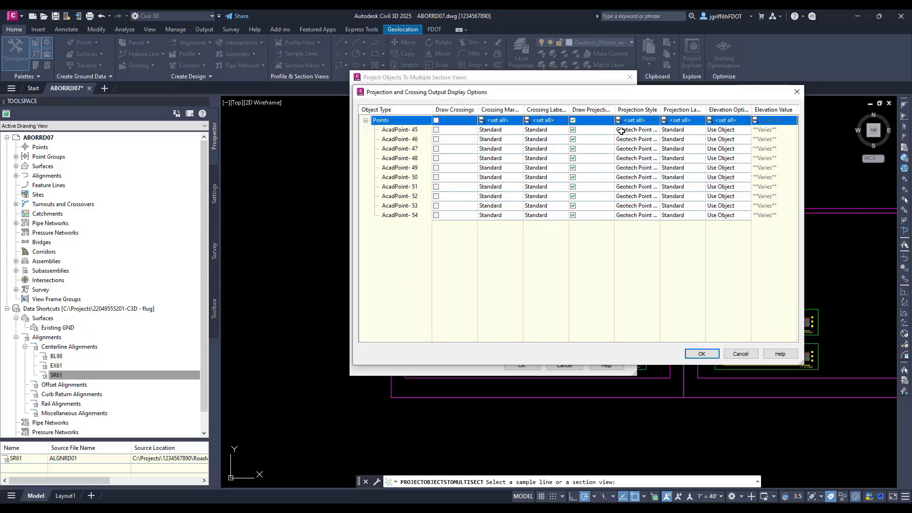
Set the projection label style of all points to Geotech Point Data and project the objects into the section views.
{"action": "left_click", "coordinate": [675, 121]}
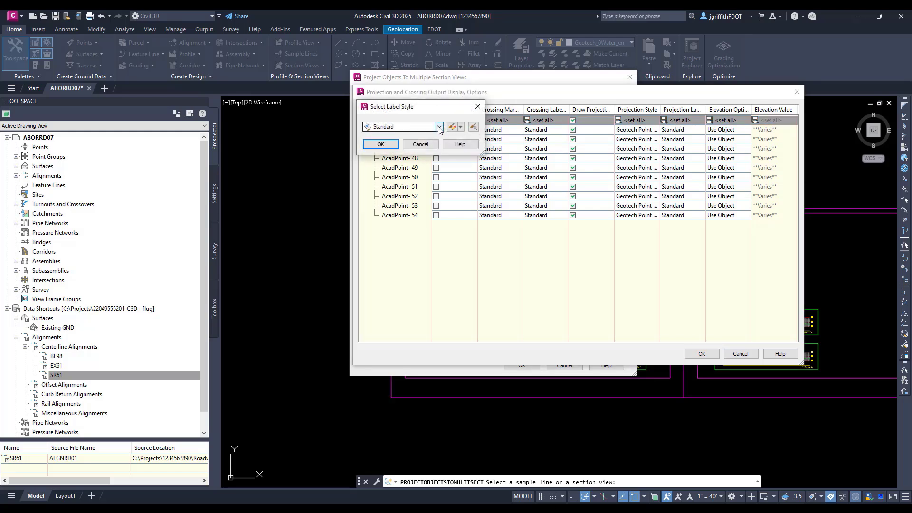
{"action": "left_click", "coordinate": [439, 126]}
{"action": "left_click", "coordinate": [409, 162]}
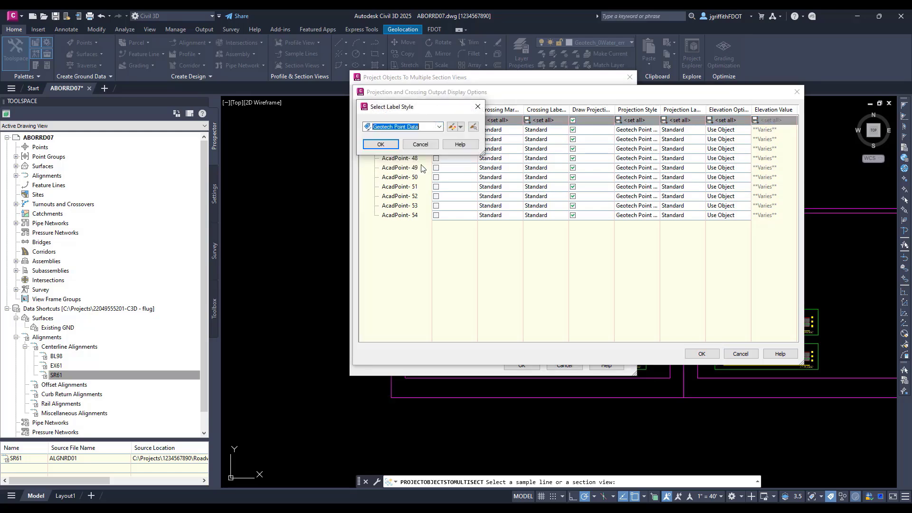
{"action": "left_click", "coordinate": [387, 147]}
{"action": "left_click", "coordinate": [705, 357]}
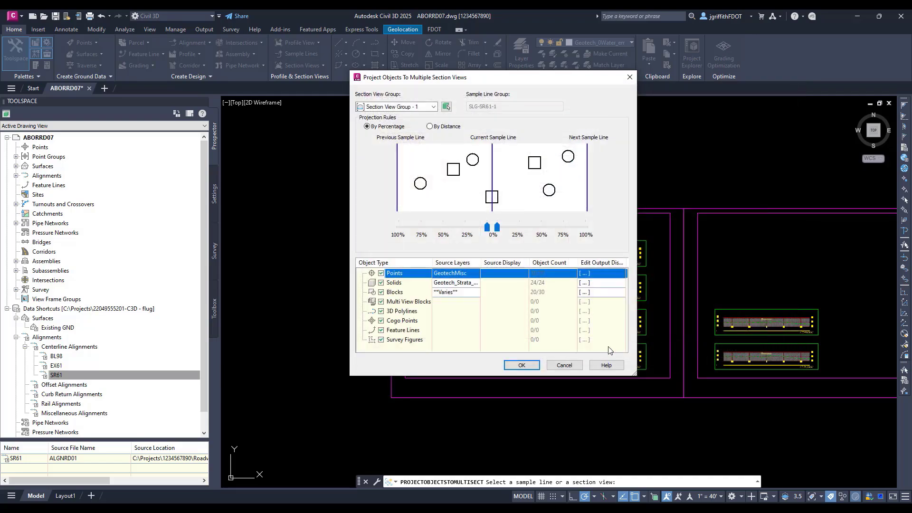
{"action": "left_click", "coordinate": [538, 365]}
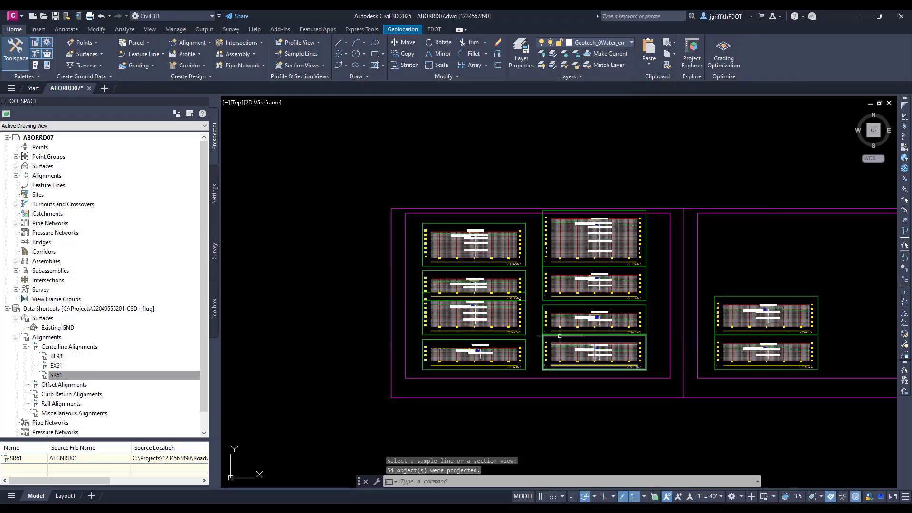
Update the group layout of the SR61 section views, using the view at station 715+00.00, so the views are rearranged on their sheets.
{"action": "scroll", "coordinate": [465, 259], "scroll_direction": "up", "scroll_amount": 10}
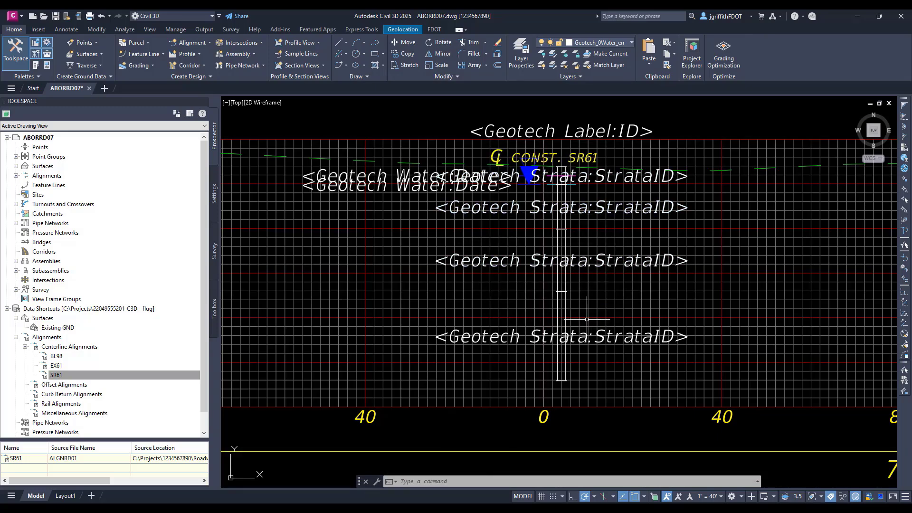
{"action": "scroll", "coordinate": [587, 319], "scroll_direction": "down", "scroll_amount": 10}
{"action": "middle_click_drag", "start_coordinate": [587, 319], "coordinate": [426, 217]}
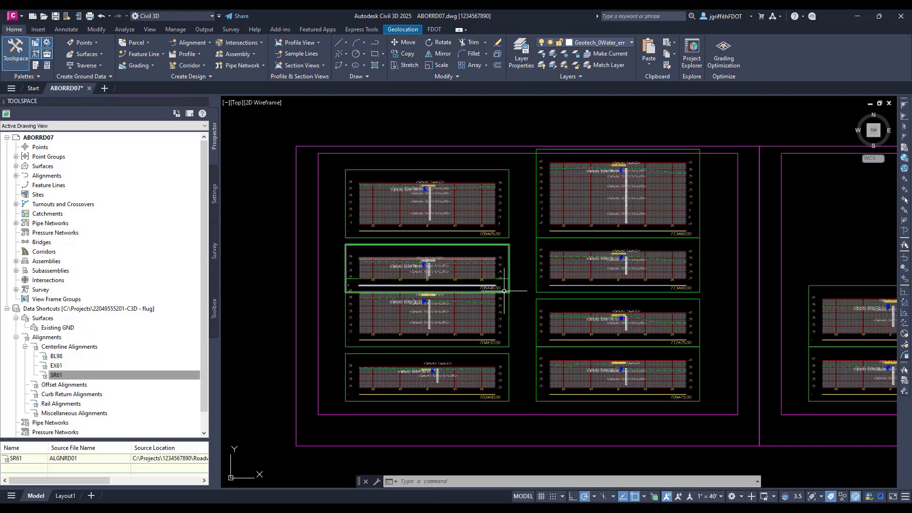
{"action": "left_click", "coordinate": [810, 323]}
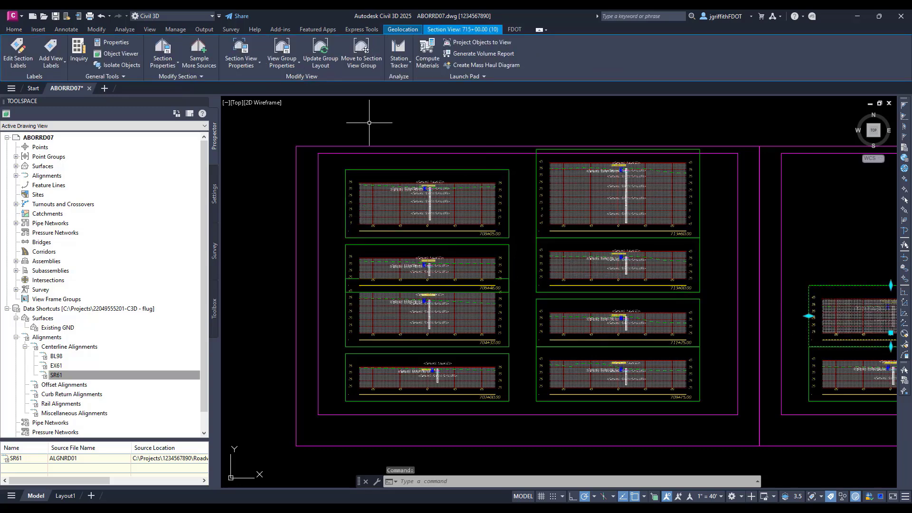
{"action": "left_click", "coordinate": [321, 55]}
{"action": "scroll", "coordinate": [522, 185], "scroll_direction": "down", "scroll_amount": 4}
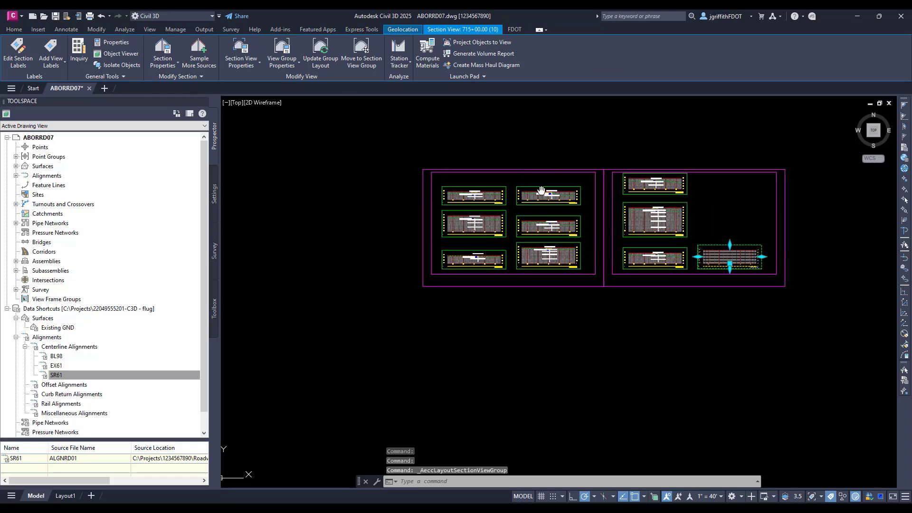
{"action": "middle_click_drag", "start_coordinate": [537, 211], "coordinate": [467, 208]}
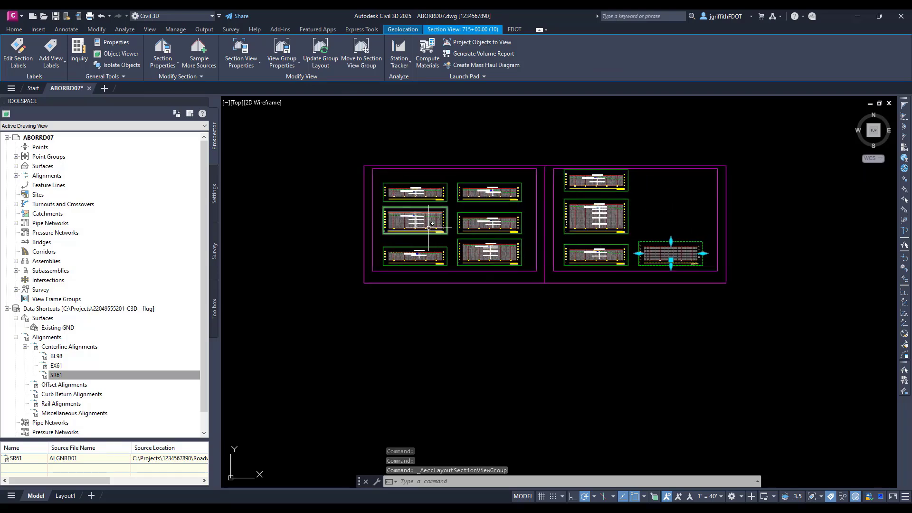
{"action": "scroll", "coordinate": [428, 228], "scroll_direction": "up", "scroll_amount": 4}
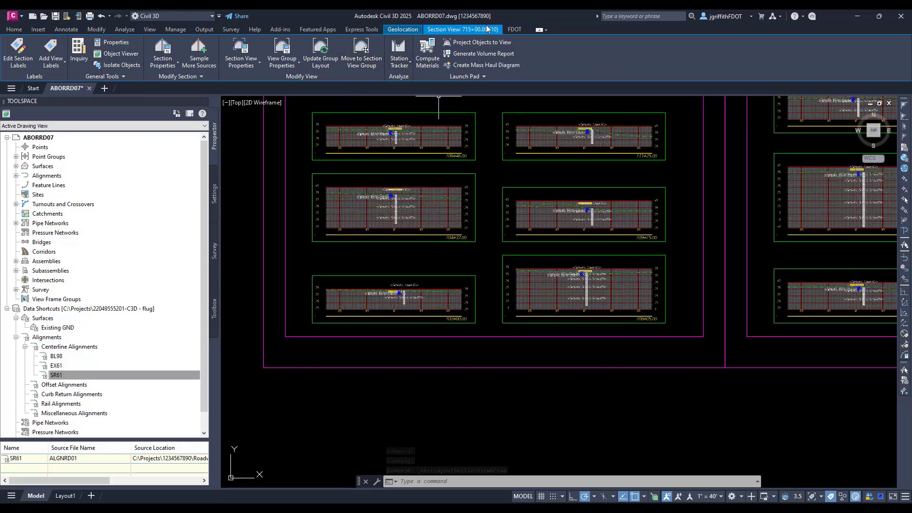
Start the FDOT Place Borehole Labels tool and load Auger_Boreholes.xml from the project's Geotech folder as its XML file.
{"action": "left_click", "coordinate": [516, 30]}
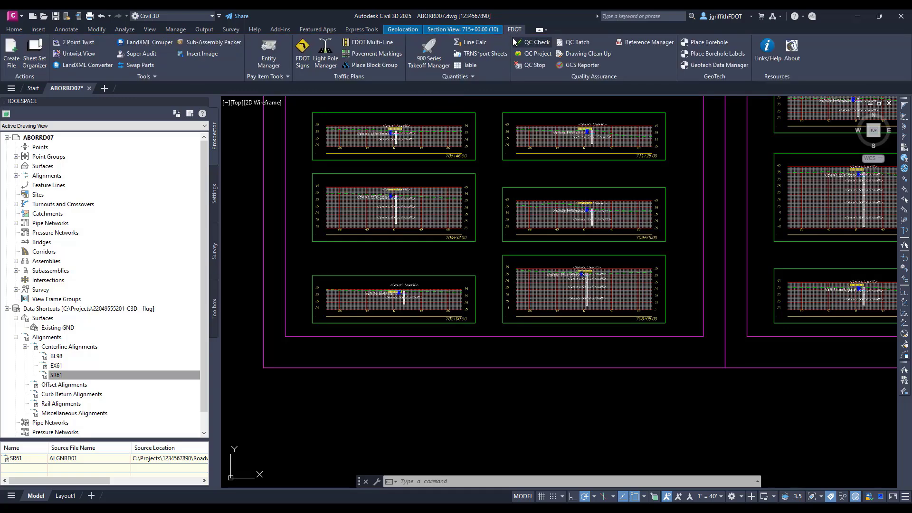
{"action": "left_click", "coordinate": [722, 55]}
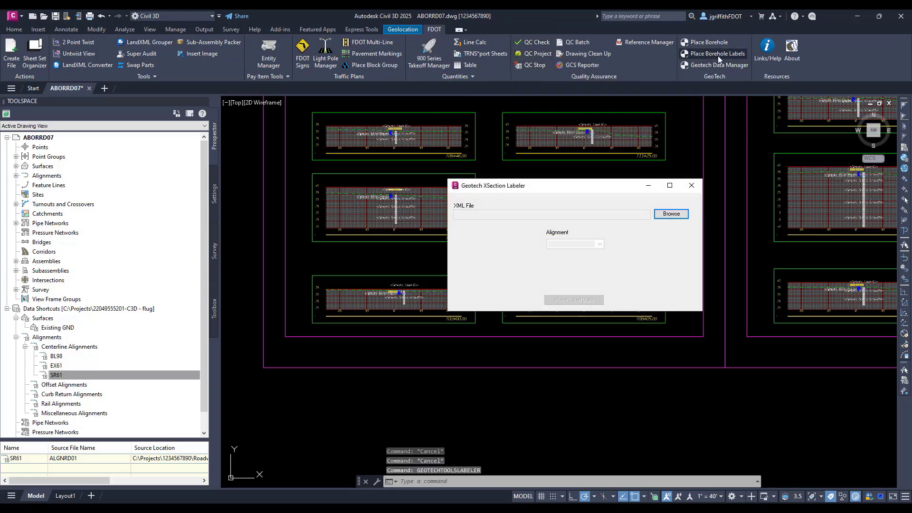
{"action": "left_click", "coordinate": [664, 214]}
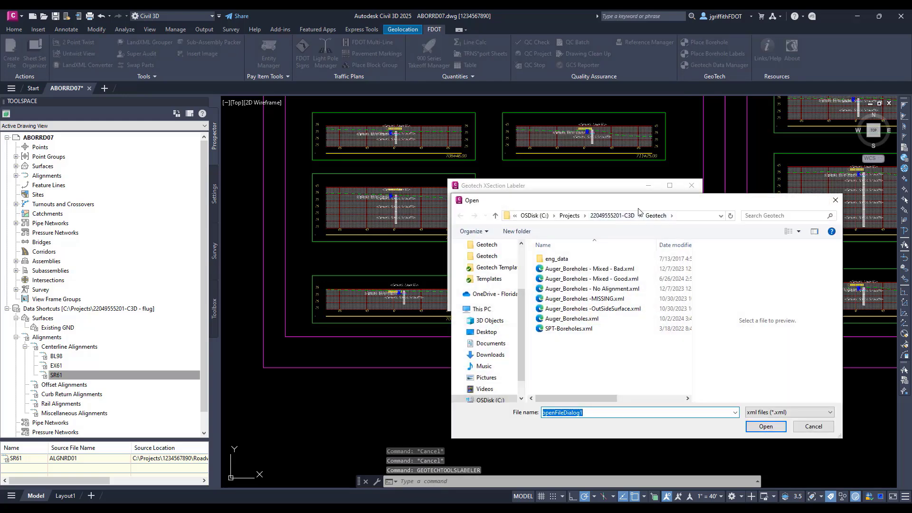
{"action": "left_click", "coordinate": [591, 320]}
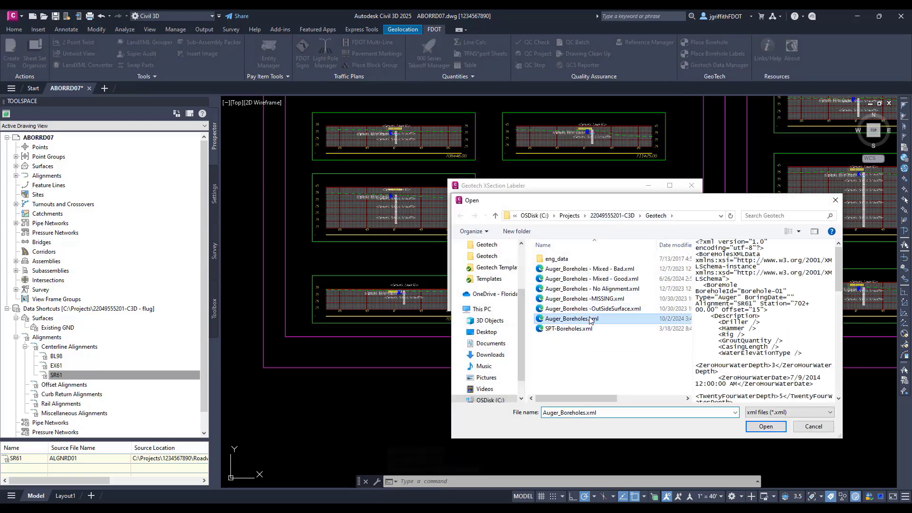
{"action": "left_click", "coordinate": [766, 426]}
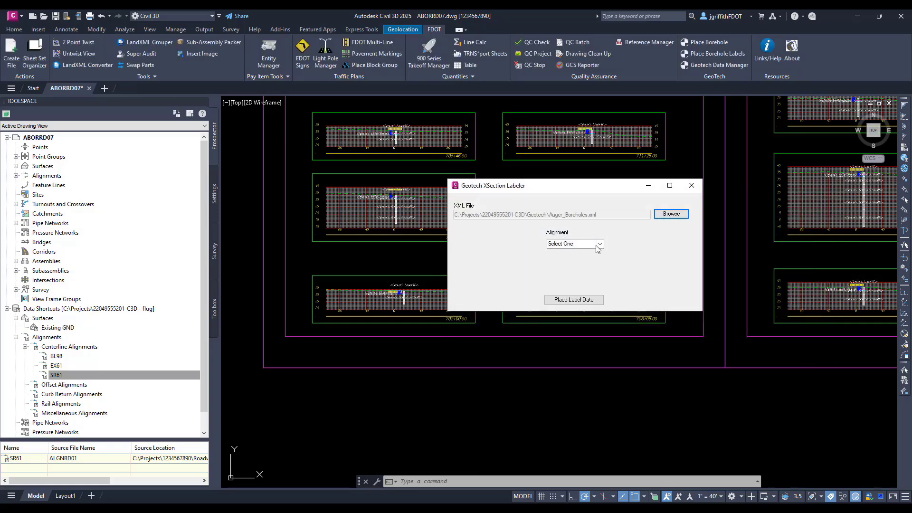
Select the SR61 alignment, place the borehole label data in the section views and close the labeler.
{"action": "left_click", "coordinate": [599, 244]}
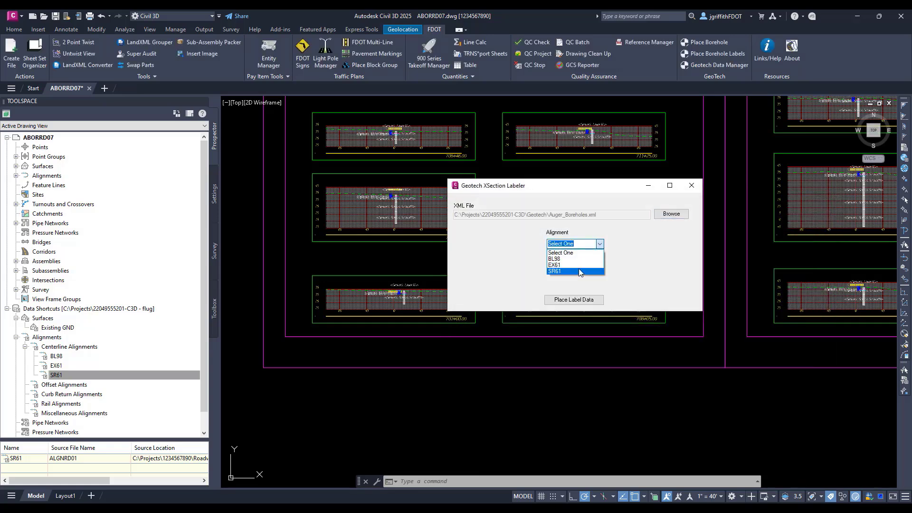
{"action": "left_click", "coordinate": [588, 272]}
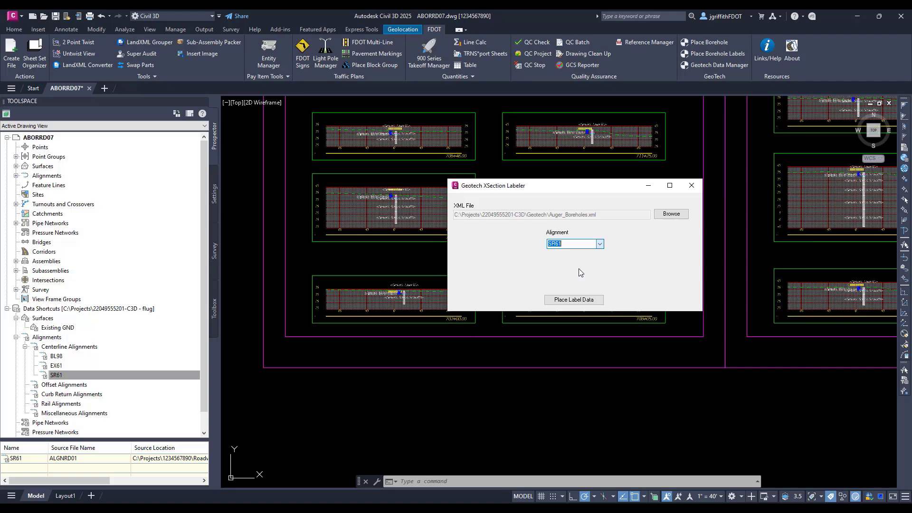
{"action": "left_click", "coordinate": [577, 300]}
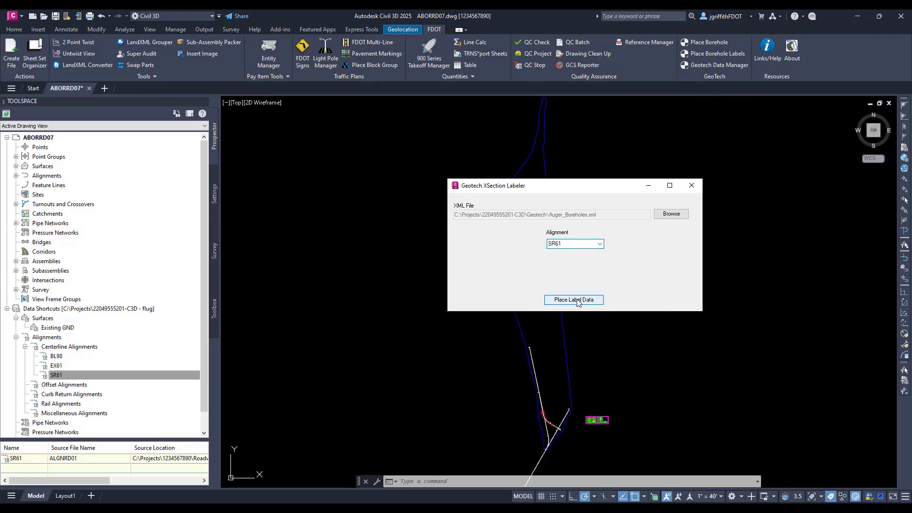
{"action": "left_click", "coordinate": [690, 187]}
Examine the borehole names, strata numbers and water-level dates placed in the section views at stations 704+32.00 and 706+46.00.
{"action": "scroll", "coordinate": [440, 258], "scroll_direction": "up", "scroll_amount": 6}
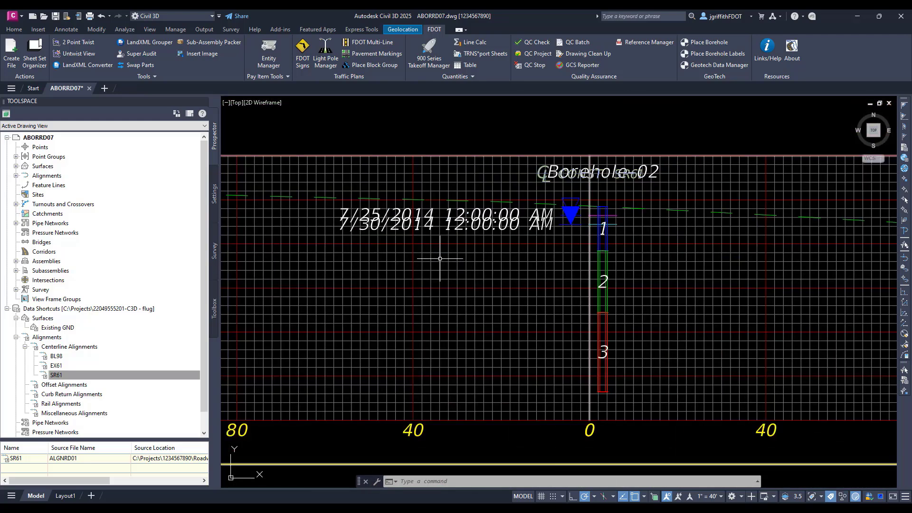
{"action": "scroll", "coordinate": [473, 261], "scroll_direction": "down", "scroll_amount": 2}
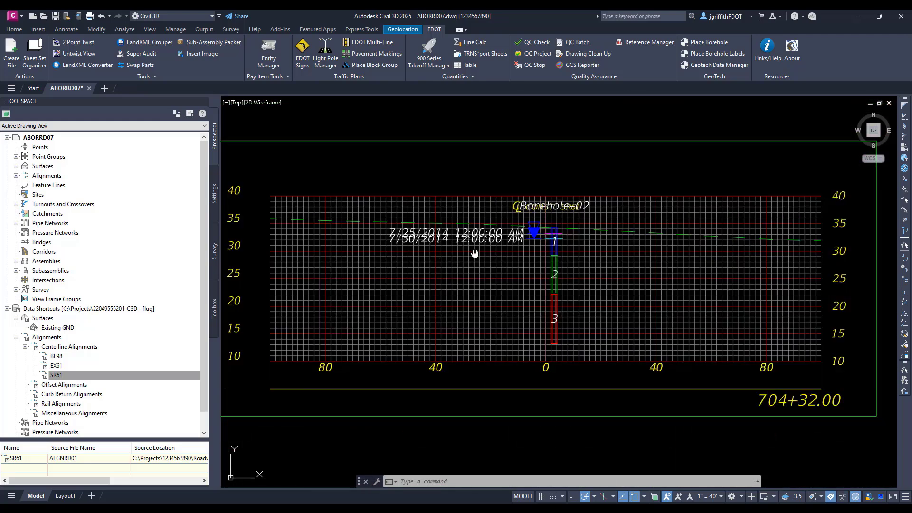
{"action": "mouse_move", "coordinate": [474, 253]}
{"action": "middle_mouse_down"}
{"action": "mouse_move", "coordinate": [548, 294]}
{"action": "mouse_move", "coordinate": [548, 322]}
{"action": "middle_mouse_up"}
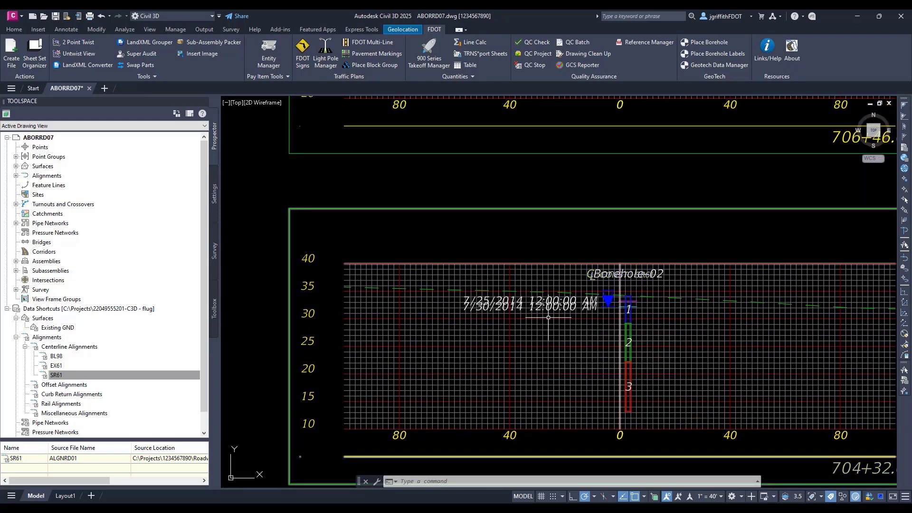
{"action": "scroll", "coordinate": [548, 317], "scroll_direction": "down", "scroll_amount": 4}
{"action": "scroll", "coordinate": [576, 194], "scroll_direction": "up", "scroll_amount": 4}
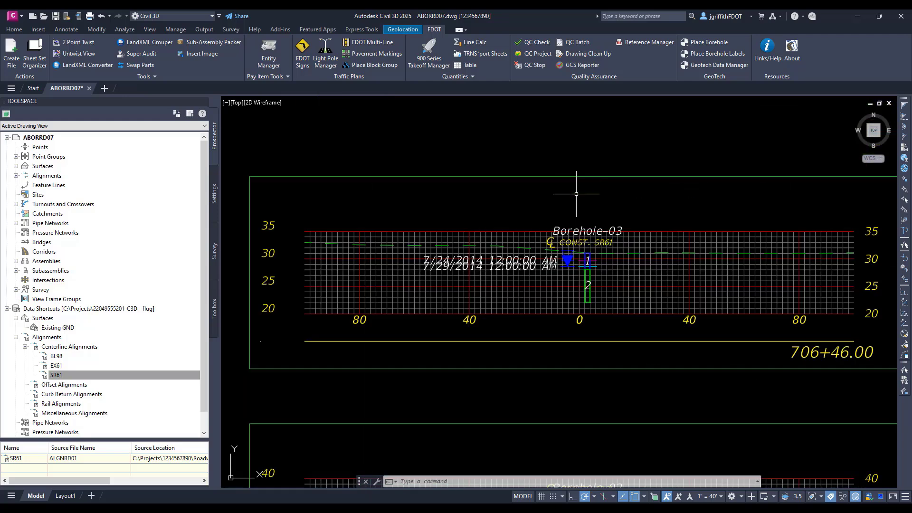
{"action": "scroll", "coordinate": [577, 228], "scroll_direction": "up", "scroll_amount": 3}
{"action": "scroll", "coordinate": [583, 263], "scroll_direction": "down", "scroll_amount": 6}
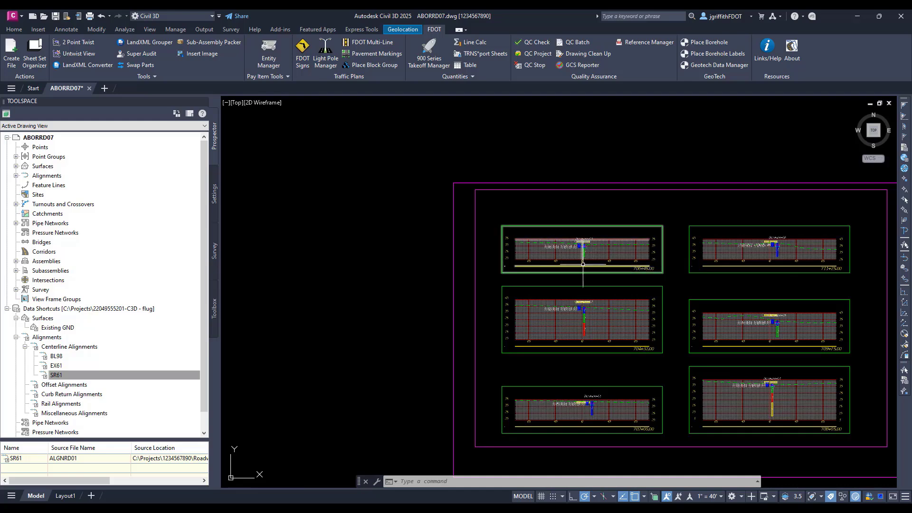
{"action": "scroll", "coordinate": [583, 264], "scroll_direction": "up", "scroll_amount": 4}
{"action": "middle_click_drag", "start_coordinate": [583, 244], "coordinate": [563, 365]}
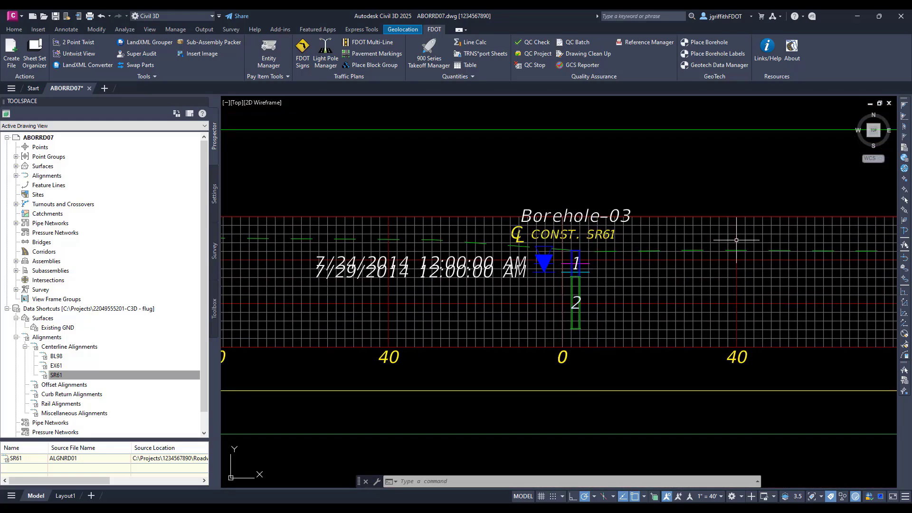
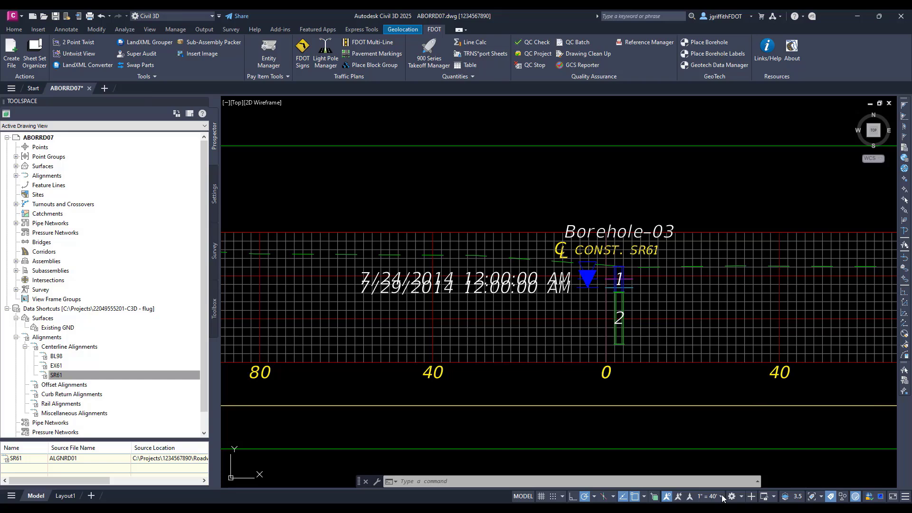
Set the drawing's annotation scale to 1" = 20' and check the Borehole-03 labels for overlap.
{"action": "left_click", "coordinate": [721, 496]}
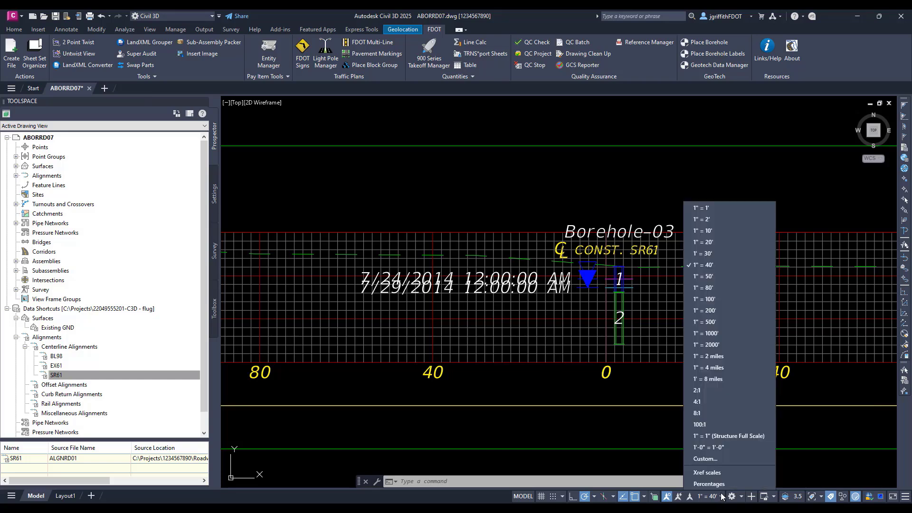
{"action": "left_click", "coordinate": [703, 242]}
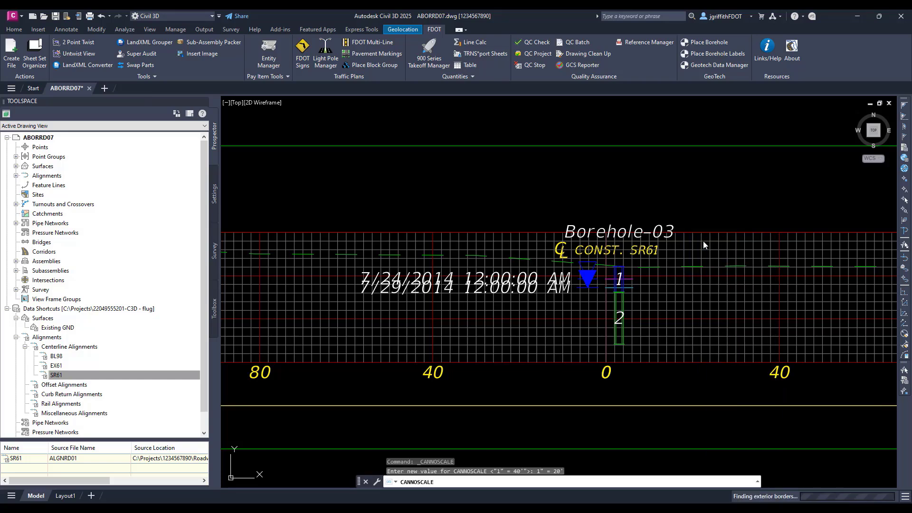
{"action": "scroll", "coordinate": [535, 278], "scroll_direction": "up", "scroll_amount": 5}
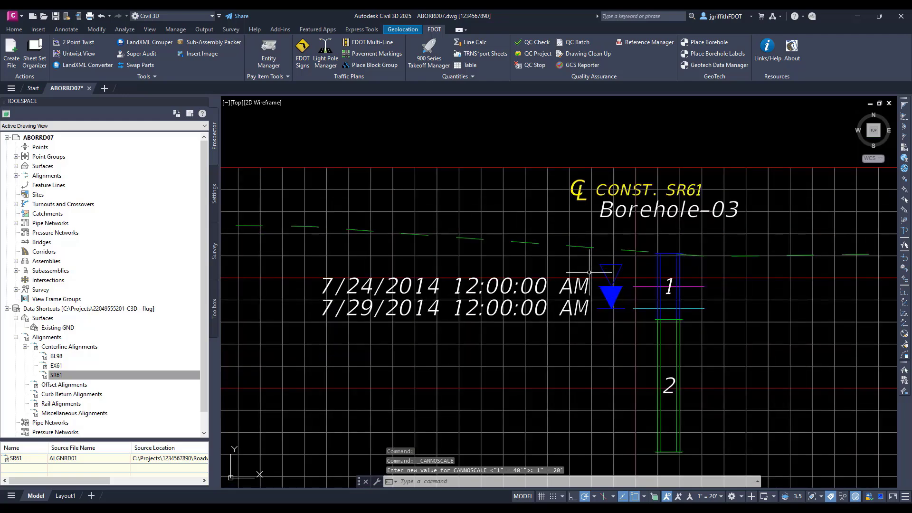
{"action": "scroll", "coordinate": [594, 322], "scroll_direction": "down", "scroll_amount": 8}
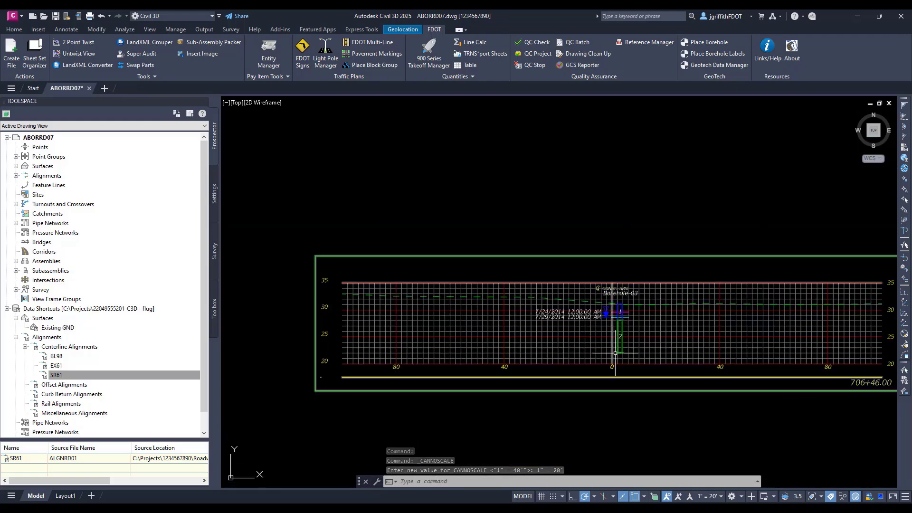
Update the group layout of the SR61 section views from the view at station 704+32.00 and clear the selection.
{"action": "scroll", "coordinate": [593, 256], "scroll_direction": "down", "scroll_amount": 6}
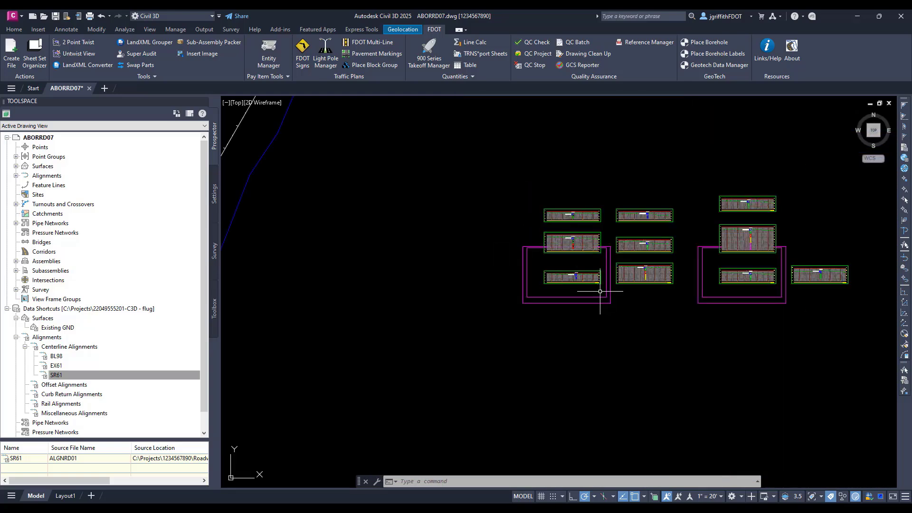
{"action": "scroll", "coordinate": [573, 285], "scroll_direction": "up", "scroll_amount": 8}
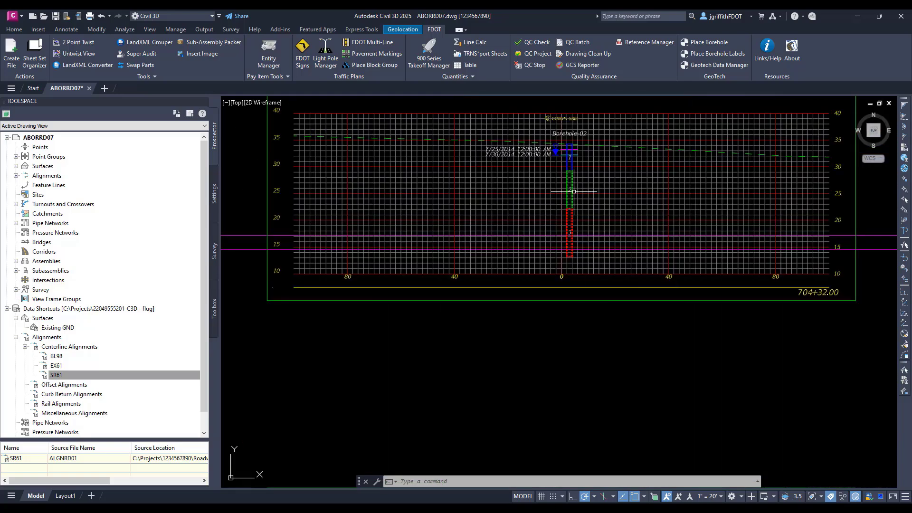
{"action": "scroll", "coordinate": [569, 156], "scroll_direction": "up", "scroll_amount": 5}
{"action": "scroll", "coordinate": [570, 156], "scroll_direction": "down", "scroll_amount": 3}
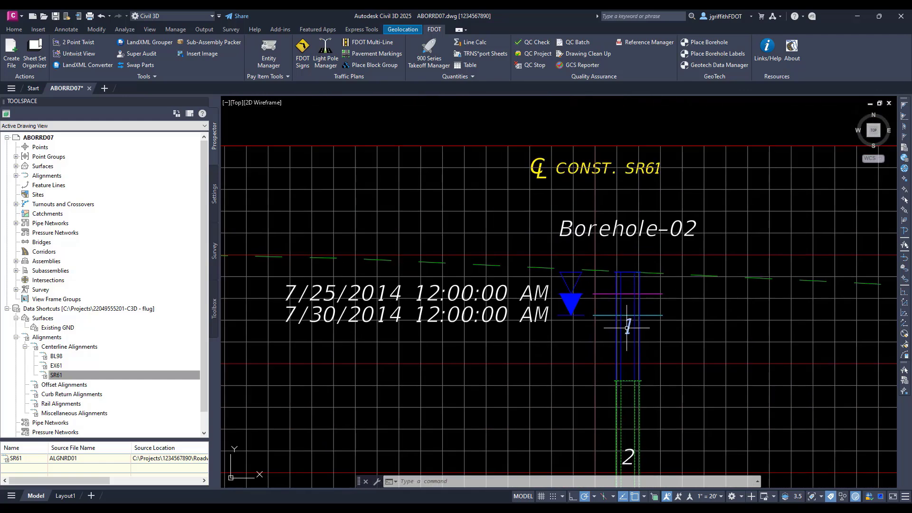
{"action": "scroll", "coordinate": [627, 316], "scroll_direction": "down", "scroll_amount": 8}
{"action": "scroll", "coordinate": [625, 313], "scroll_direction": "down", "scroll_amount": 6}
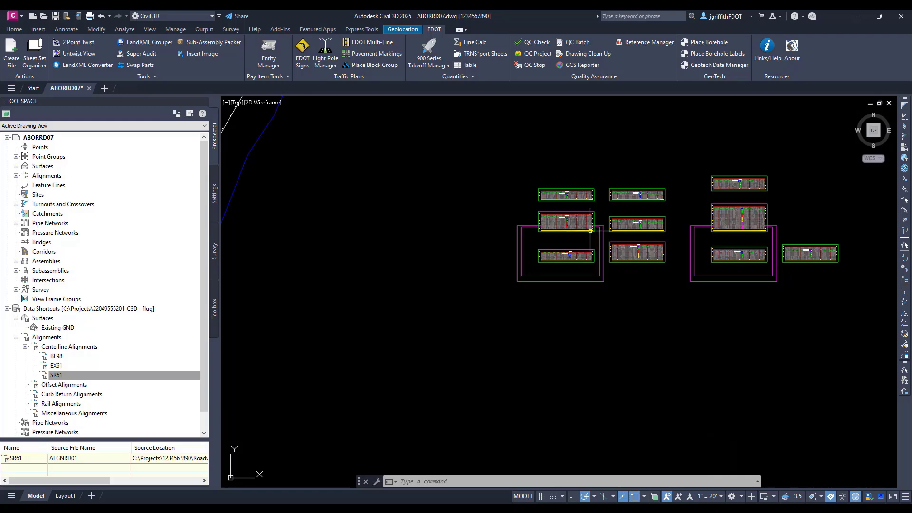
{"action": "left_click", "coordinate": [543, 227]}
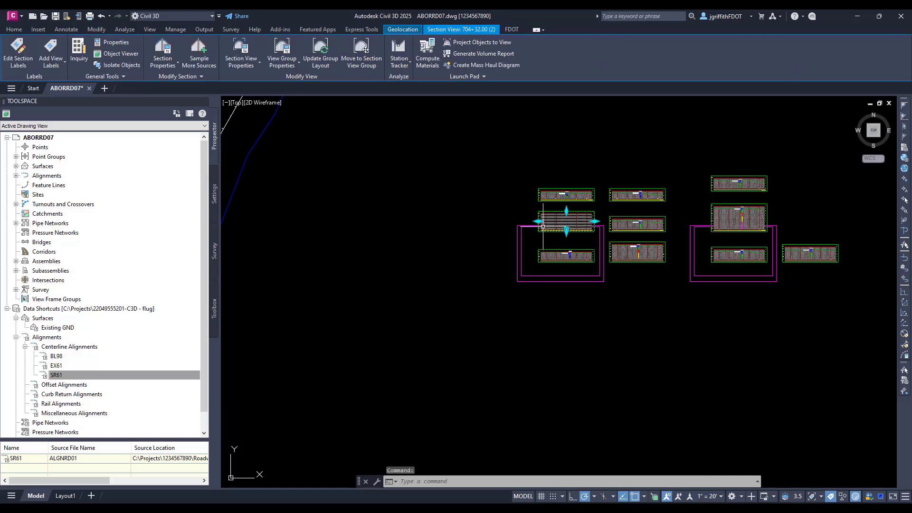
{"action": "left_click", "coordinate": [320, 54]}
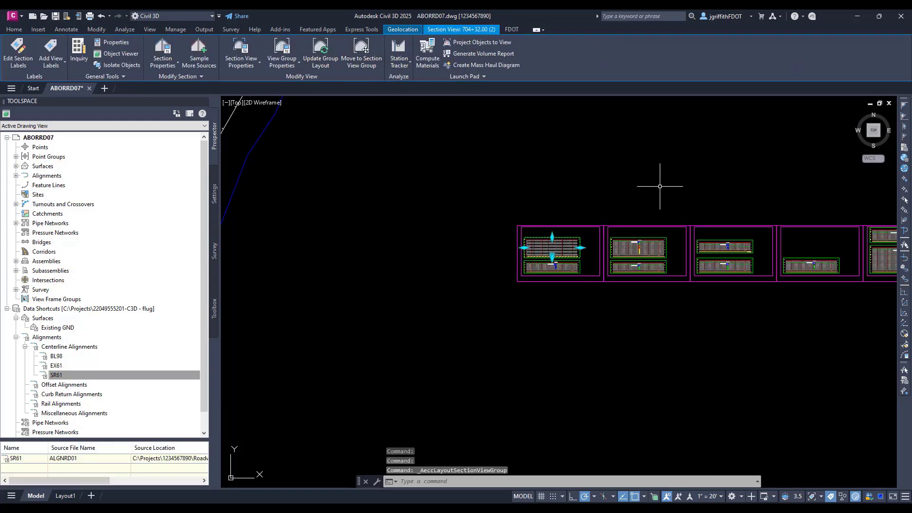
{"action": "mouse_move", "coordinate": [660, 186]}
{"action": "middle_mouse_down"}
{"action": "mouse_move", "coordinate": [501, 170]}
{"action": "mouse_move", "coordinate": [456, 175]}
{"action": "middle_mouse_up"}
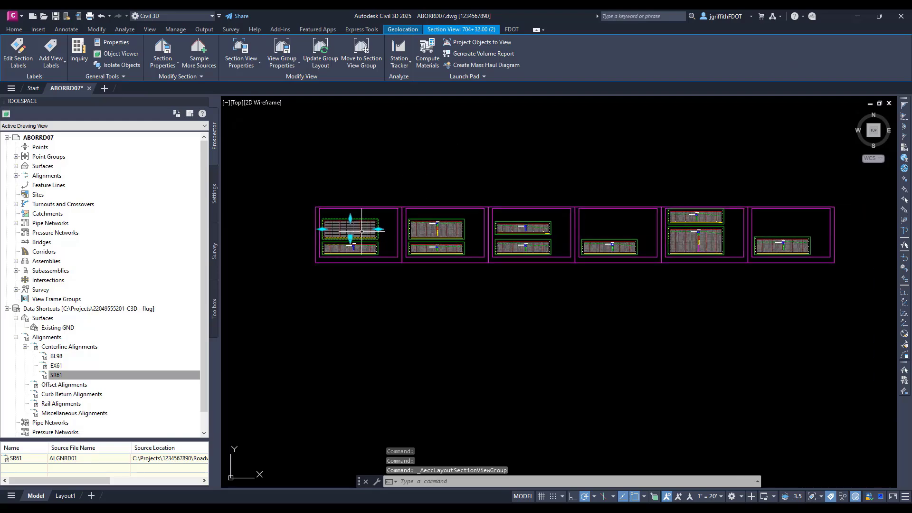
{"action": "scroll", "coordinate": [361, 232], "scroll_direction": "up", "scroll_amount": 5}
{"action": "left_click", "coordinate": [468, 206]}
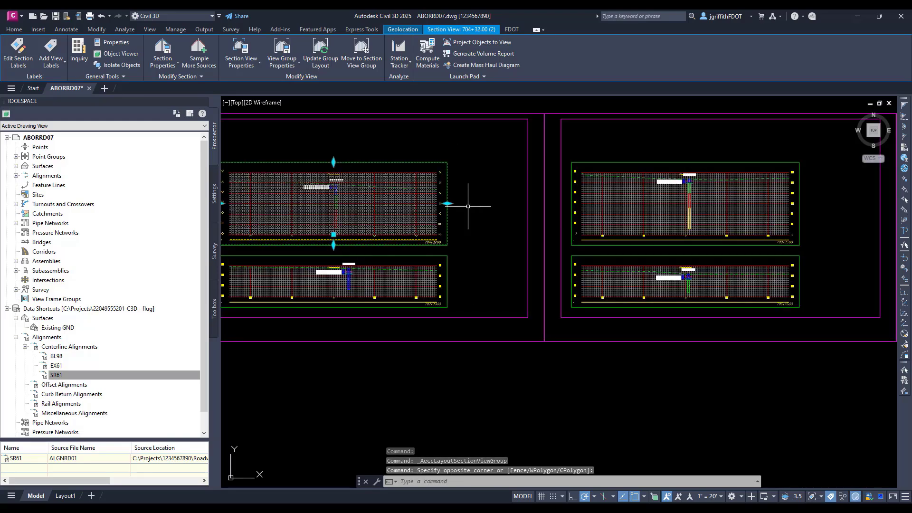
{"action": "key", "text": "Escape"}
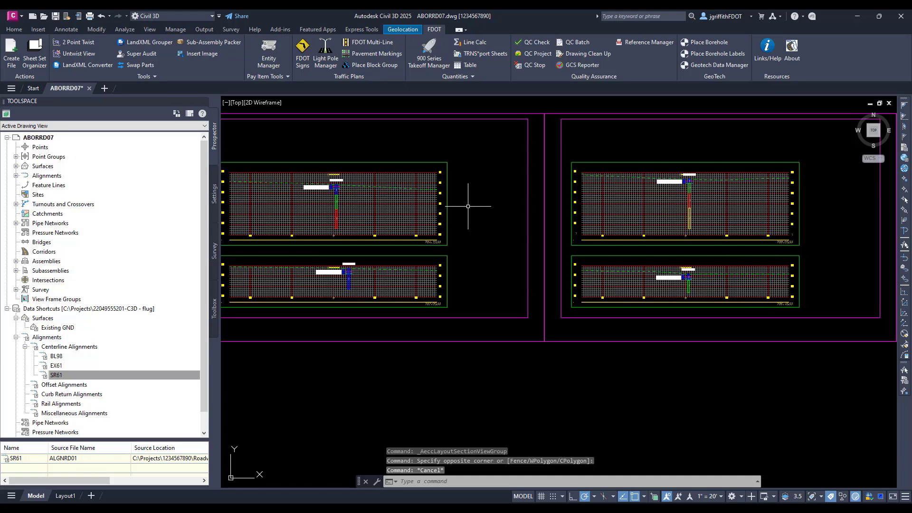
Inspect the Borehole-04 and Borehole-03 labels against the centerline labels, plus the neighbouring section views on the rearranged sheets.
{"action": "scroll", "coordinate": [691, 176], "scroll_direction": "up", "scroll_amount": 5}
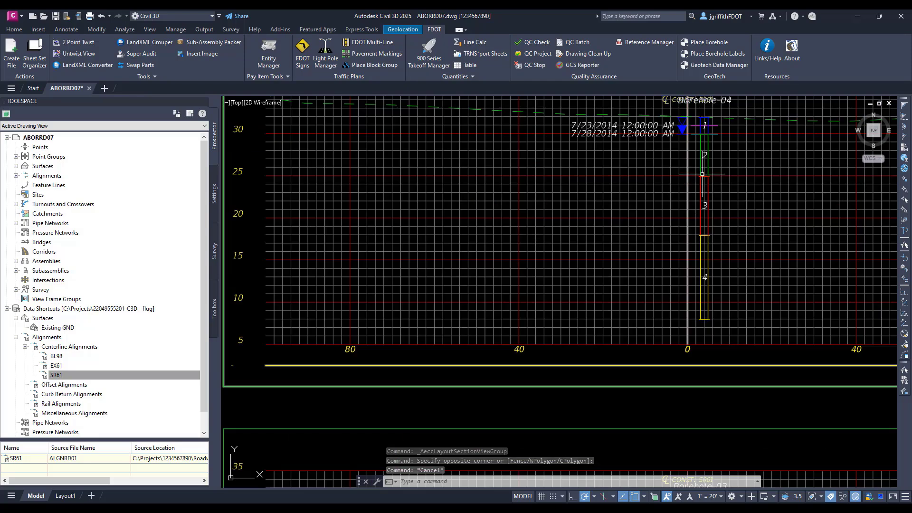
{"action": "middle_click_drag", "start_coordinate": [691, 186], "coordinate": [629, 214]}
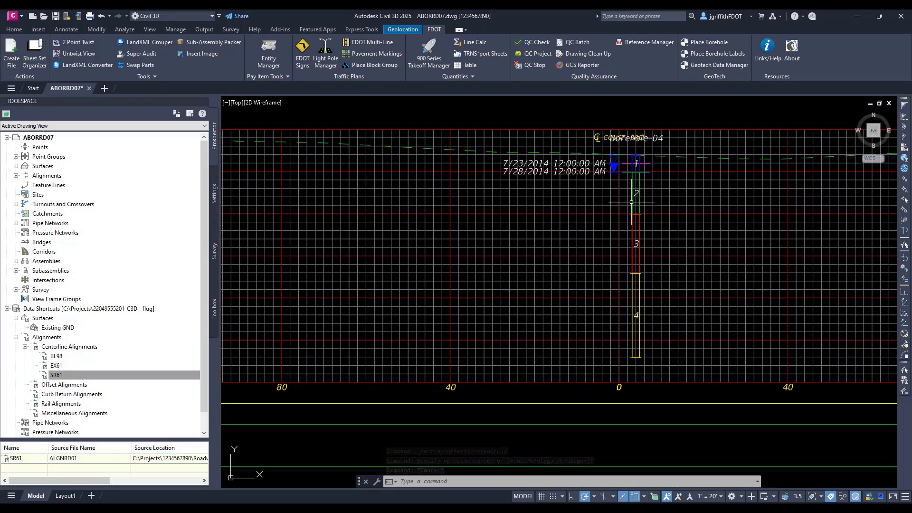
{"action": "scroll", "coordinate": [625, 138], "scroll_direction": "up", "scroll_amount": 5}
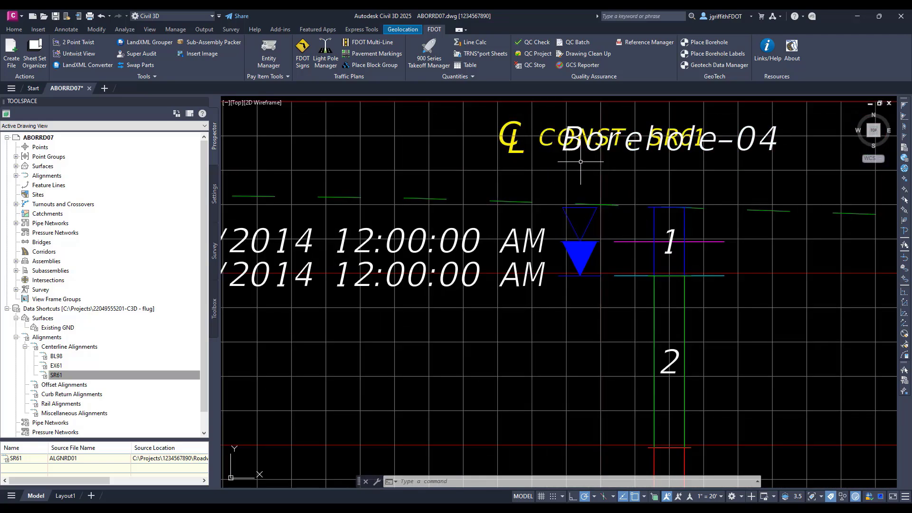
{"action": "scroll", "coordinate": [604, 159], "scroll_direction": "down", "scroll_amount": 5}
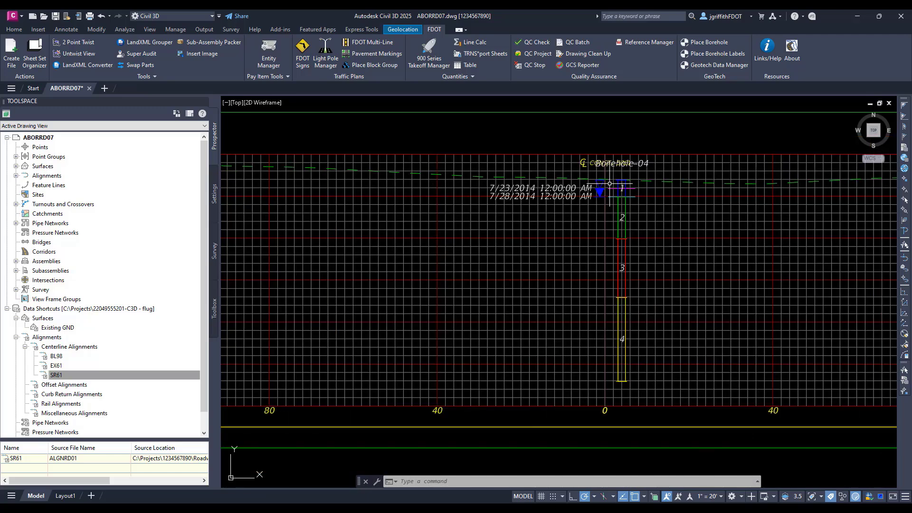
{"action": "scroll", "coordinate": [609, 187], "scroll_direction": "down", "scroll_amount": 2}
{"action": "middle_click_drag", "start_coordinate": [634, 247], "coordinate": [643, 95]}
{"action": "scroll", "coordinate": [608, 252], "scroll_direction": "up", "scroll_amount": 5}
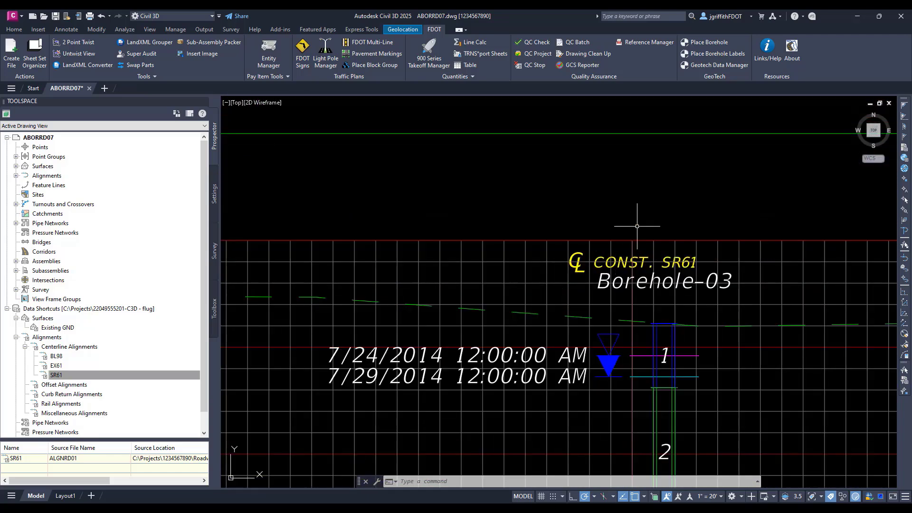
{"action": "scroll", "coordinate": [647, 206], "scroll_direction": "down", "scroll_amount": 8}
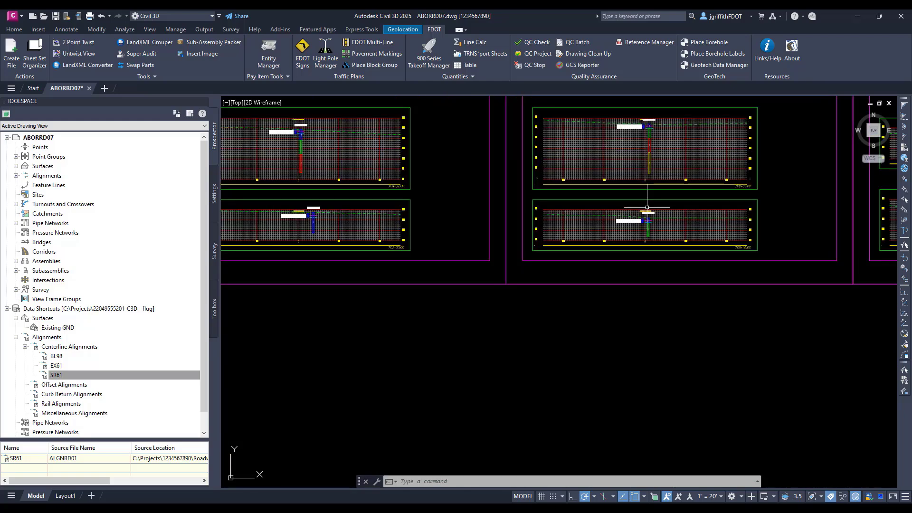
{"action": "scroll", "coordinate": [624, 225], "scroll_direction": "up", "scroll_amount": 1}
{"action": "scroll", "coordinate": [622, 219], "scroll_direction": "up", "scroll_amount": 8}
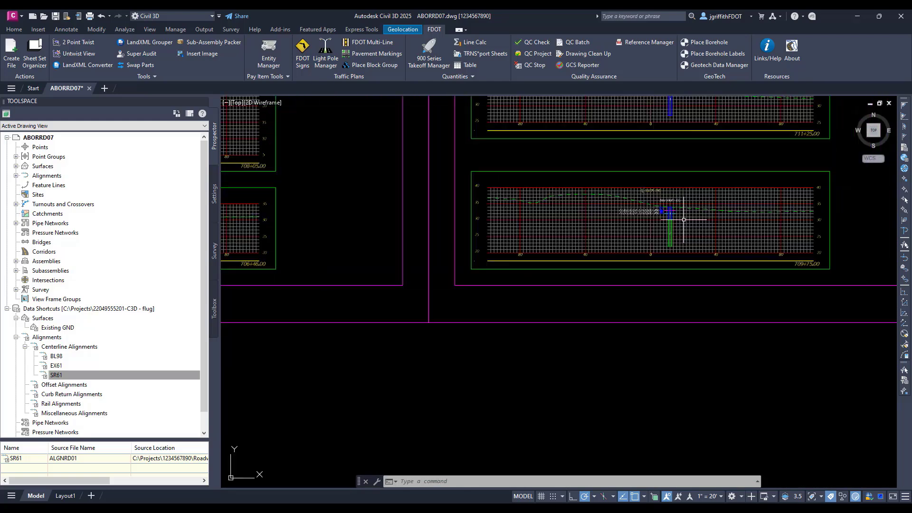
Inspect the borehole labels in the remaining SR61 section views, including Borehole-05, Borehole-06, Borehole-07 and Borehole-10, and the row of sheets.
{"action": "scroll", "coordinate": [683, 220], "scroll_direction": "down", "scroll_amount": 8}
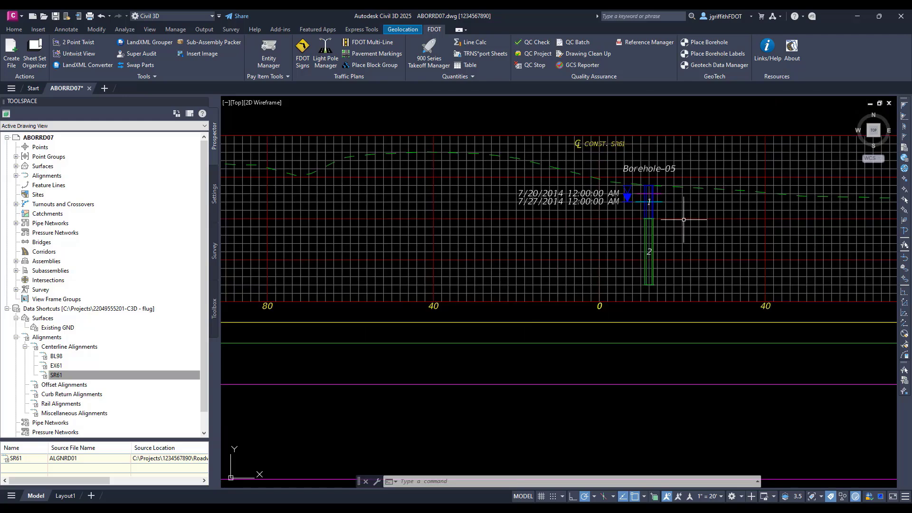
{"action": "middle_click_drag", "start_coordinate": [680, 177], "coordinate": [659, 198]}
{"action": "scroll", "coordinate": [657, 198], "scroll_direction": "up", "scroll_amount": 8}
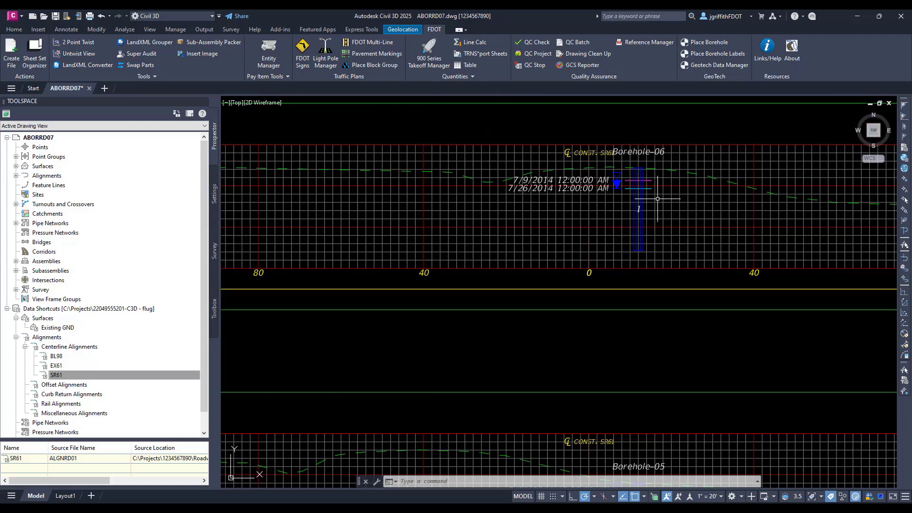
{"action": "scroll", "coordinate": [658, 198], "scroll_direction": "down", "scroll_amount": 8}
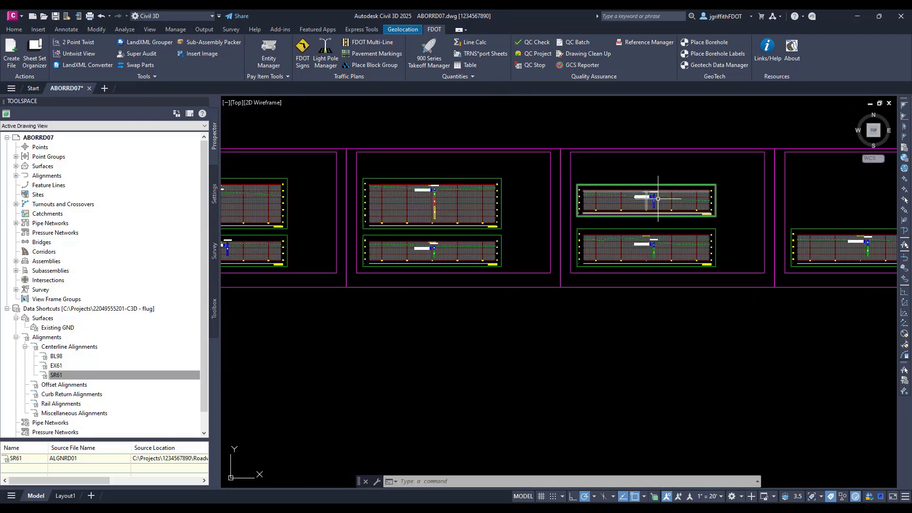
{"action": "scroll", "coordinate": [688, 185], "scroll_direction": "up", "scroll_amount": 6}
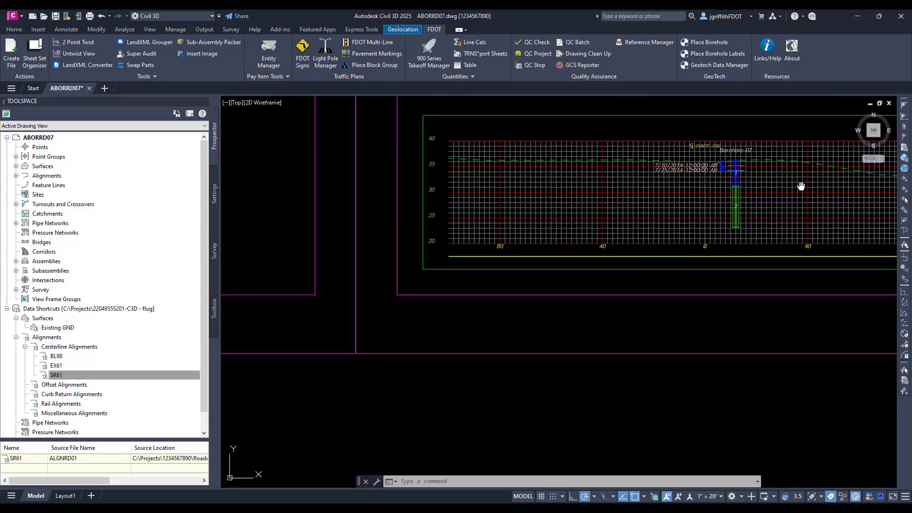
{"action": "scroll", "coordinate": [800, 187], "scroll_direction": "down", "scroll_amount": 8}
{"action": "scroll", "coordinate": [755, 180], "scroll_direction": "up", "scroll_amount": 5}
{"action": "middle_click_drag", "start_coordinate": [753, 185], "coordinate": [464, 182]}
{"action": "scroll", "coordinate": [697, 199], "scroll_direction": "up", "scroll_amount": 5}
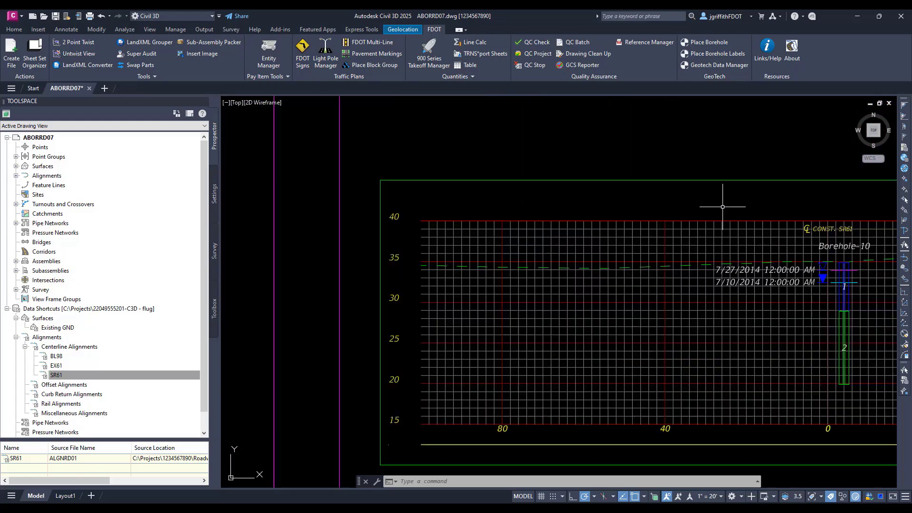
{"action": "scroll", "coordinate": [708, 204], "scroll_direction": "down", "scroll_amount": 8}
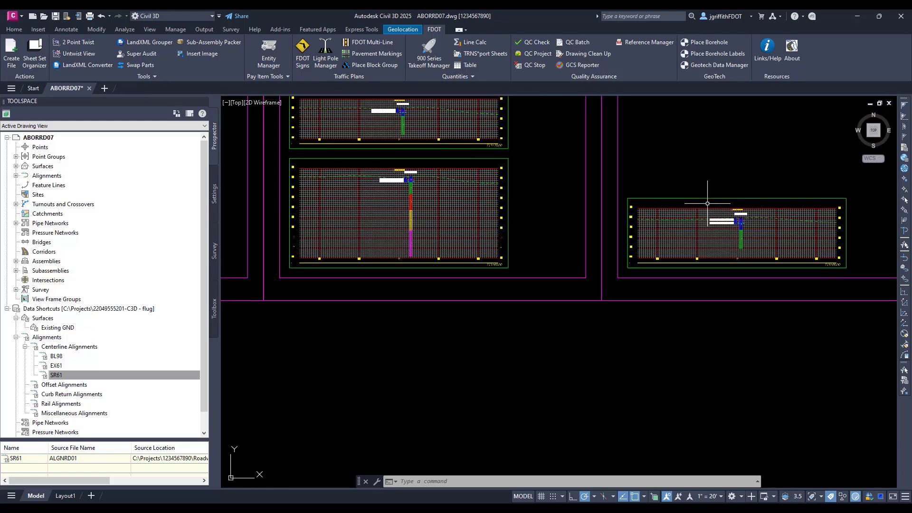
{"action": "middle_click_drag", "start_coordinate": [495, 179], "coordinate": [726, 185]}
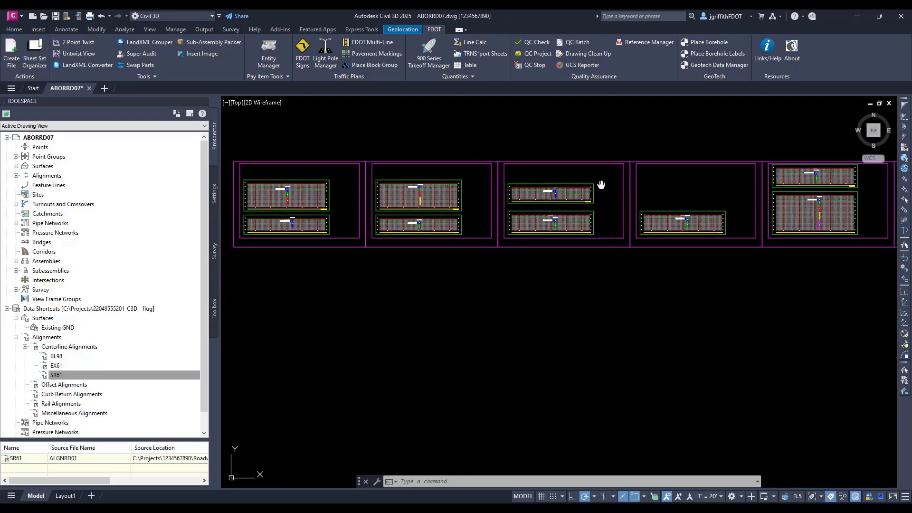
{"action": "middle_click_drag", "start_coordinate": [603, 184], "coordinate": [697, 186]}
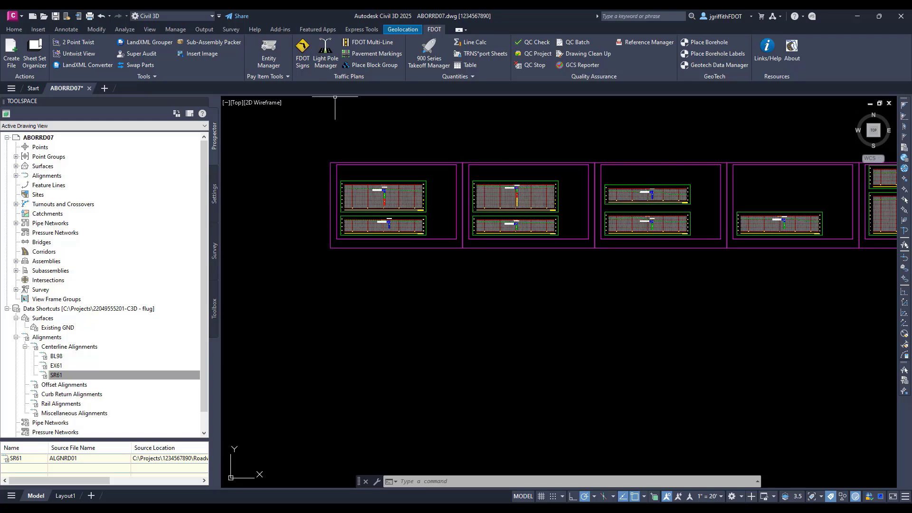
Undo all commands back through the projection of objects to the multiple section views.
{"action": "left_click", "coordinate": [109, 16]}
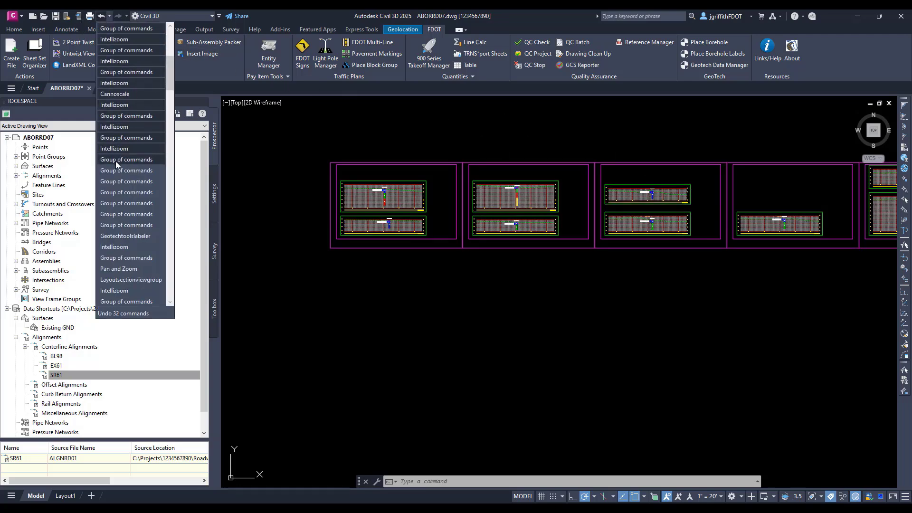
{"action": "scroll", "coordinate": [124, 181], "scroll_direction": "down", "scroll_amount": 4}
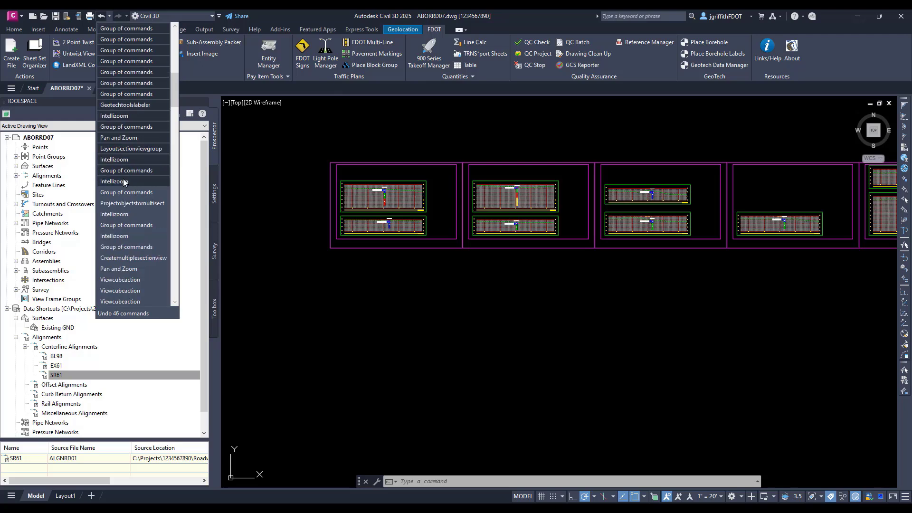
{"action": "scroll", "coordinate": [124, 181], "scroll_direction": "down", "scroll_amount": 20}
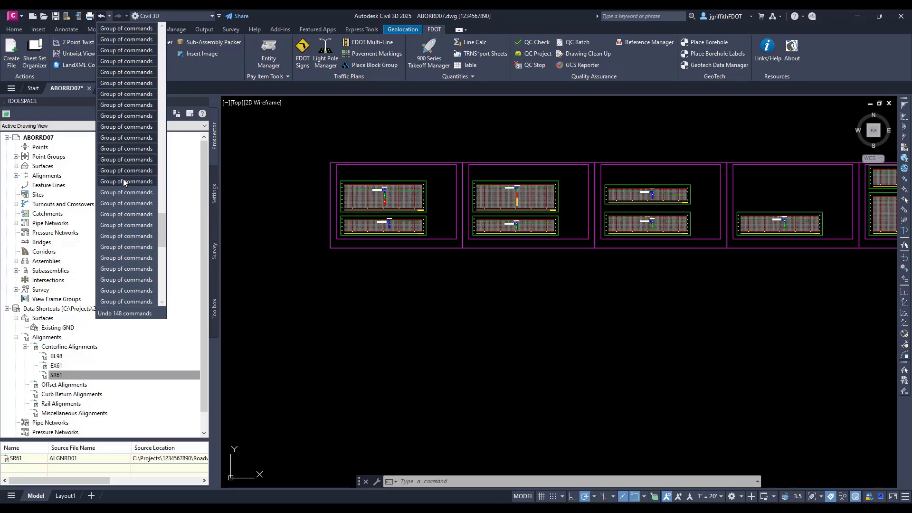
{"action": "scroll", "coordinate": [123, 181], "scroll_direction": "up", "scroll_amount": 13}
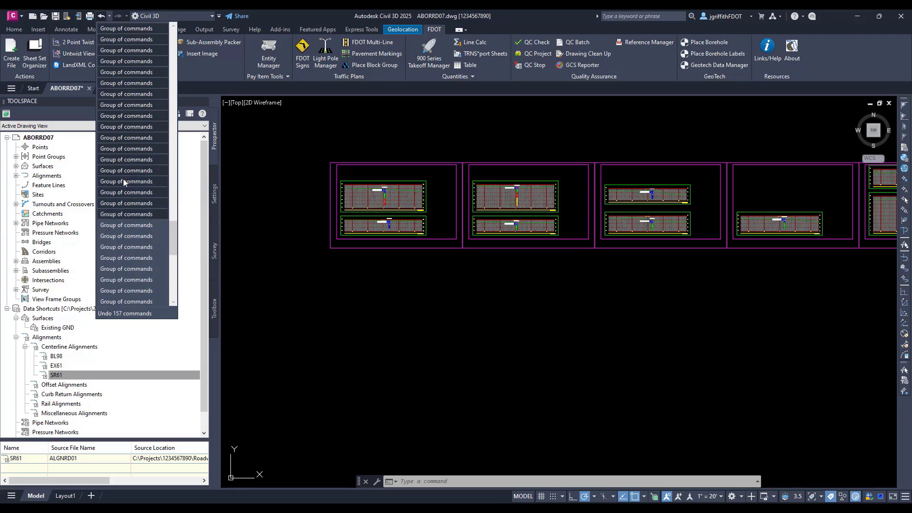
{"action": "scroll", "coordinate": [124, 181], "scroll_direction": "up", "scroll_amount": 12}
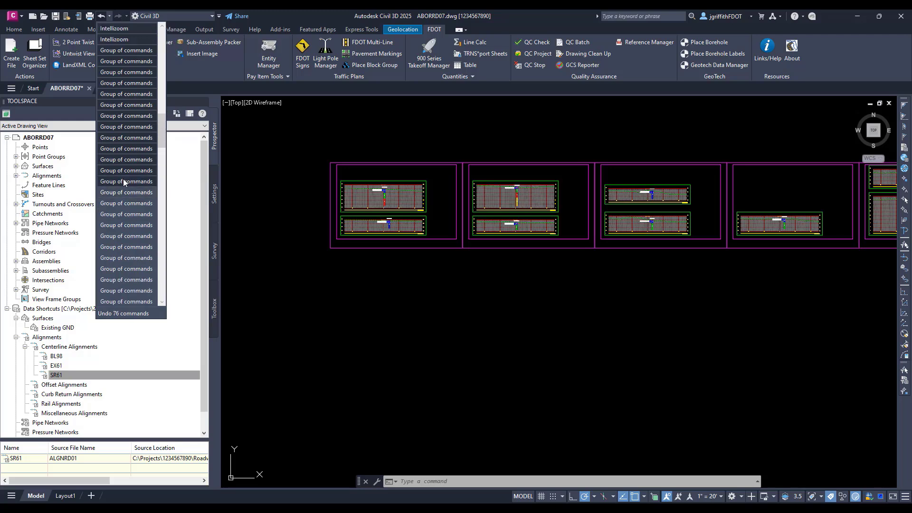
{"action": "scroll", "coordinate": [124, 181], "scroll_direction": "up", "scroll_amount": 5}
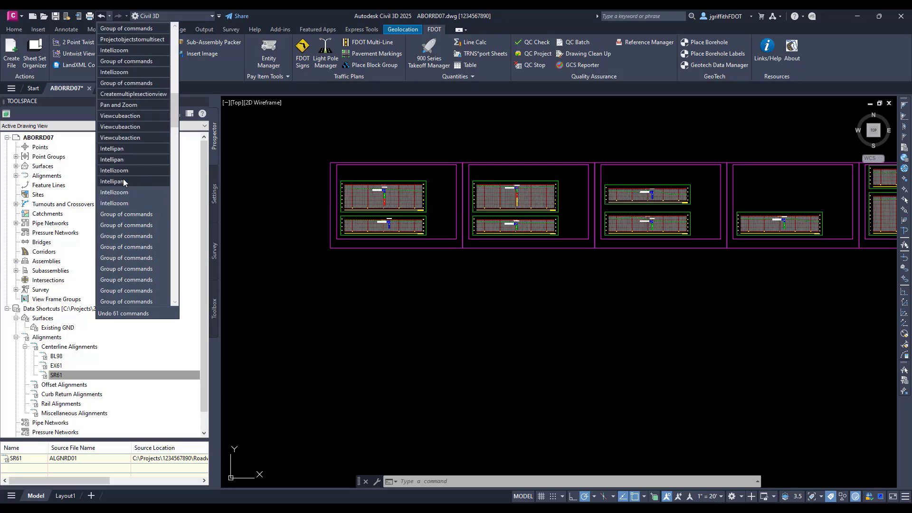
{"action": "scroll", "coordinate": [123, 181], "scroll_direction": "up", "scroll_amount": 3}
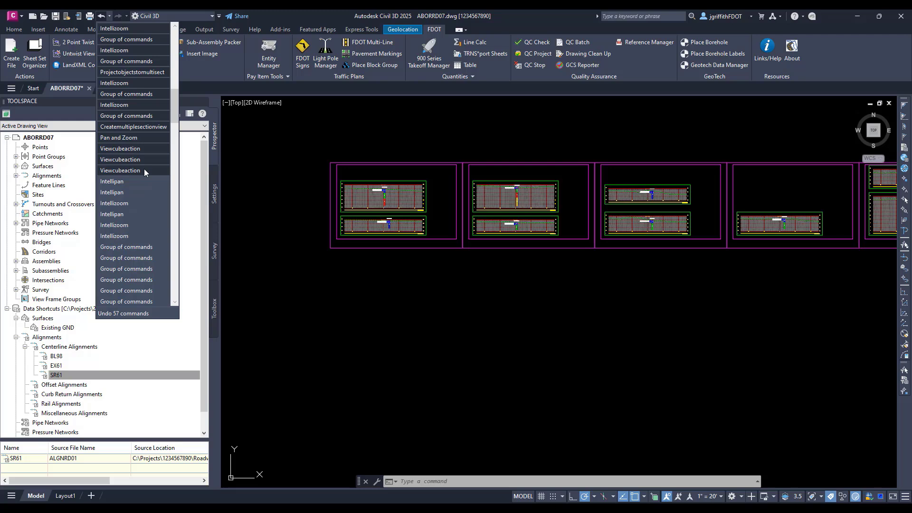
{"action": "scroll", "coordinate": [144, 171], "scroll_direction": "up", "scroll_amount": 2}
{"action": "scroll", "coordinate": [145, 172], "scroll_direction": "up", "scroll_amount": 1}
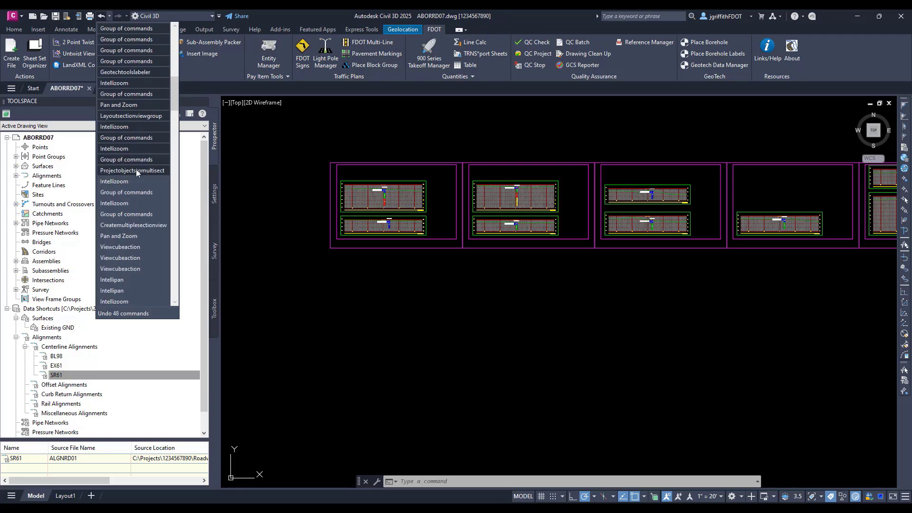
{"action": "left_click", "coordinate": [136, 170]}
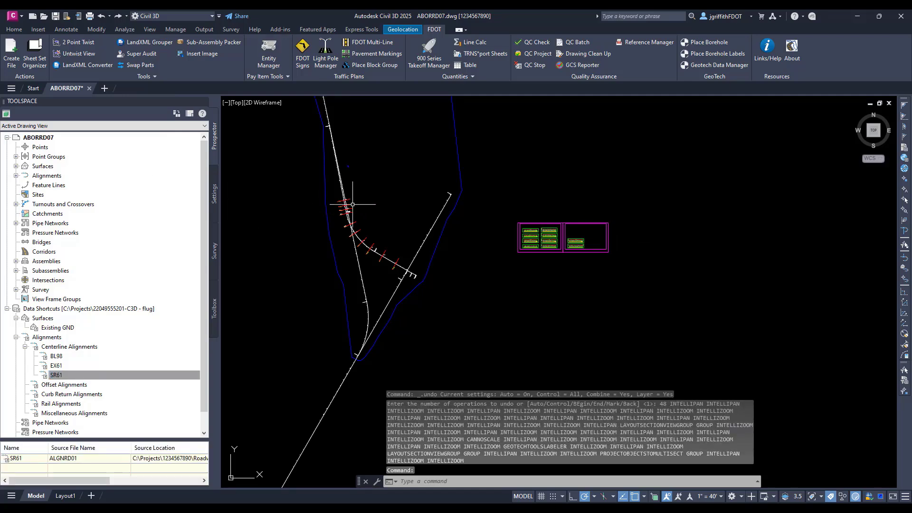
Undo the creation of the multiple section views and check the sample lines along SR61.
{"action": "left_click", "coordinate": [102, 18]}
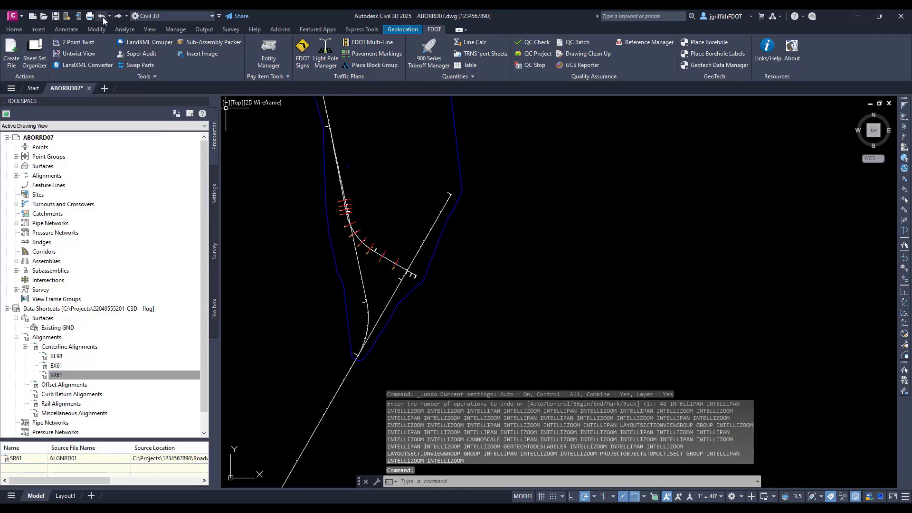
{"action": "scroll", "coordinate": [372, 255], "scroll_direction": "up", "scroll_amount": 7}
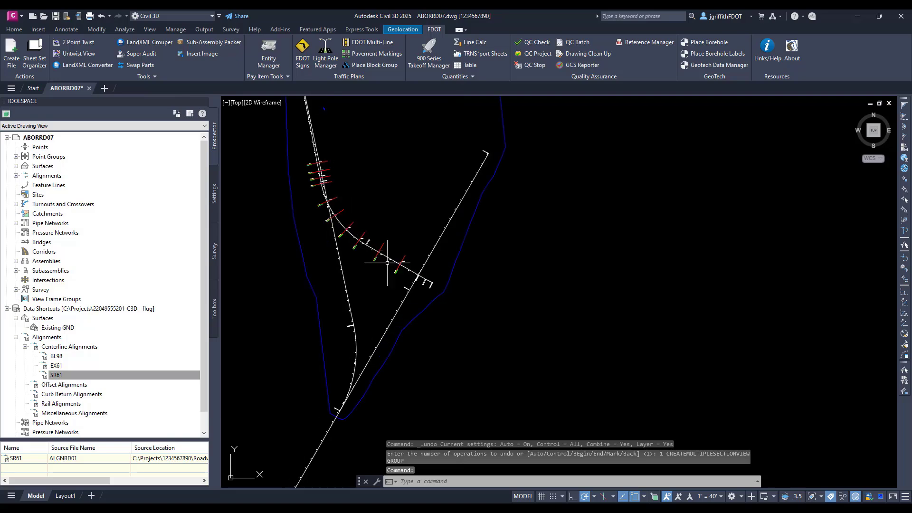
{"action": "scroll", "coordinate": [389, 264], "scroll_direction": "down", "scroll_amount": 5}
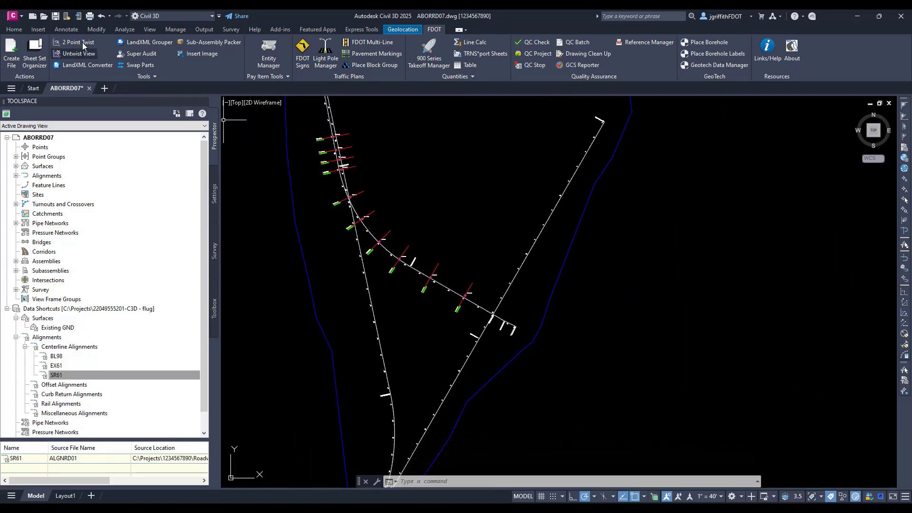
Undo all remaining commands back through the Geotechtools borehole placement, keeping the surface and alignment references.
{"action": "left_click", "coordinate": [102, 19]}
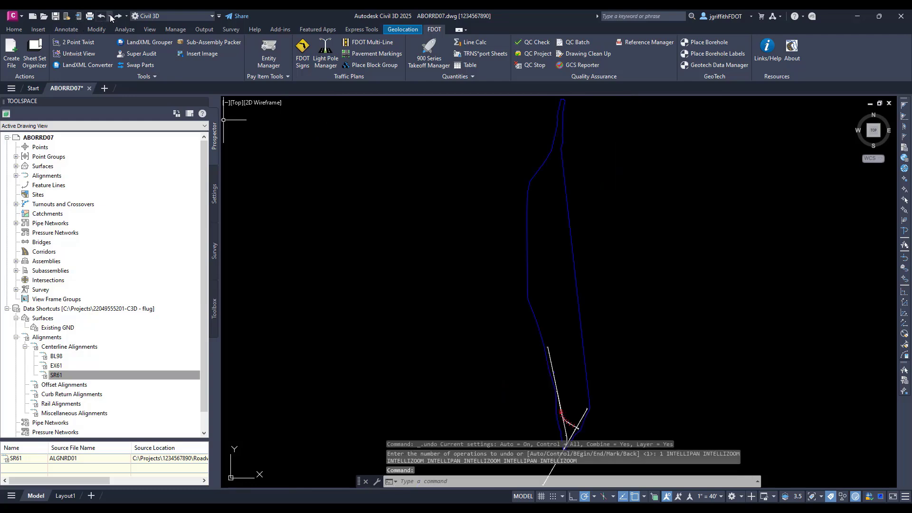
{"action": "left_click", "coordinate": [109, 16]}
{"action": "scroll", "coordinate": [124, 133], "scroll_direction": "down", "scroll_amount": 5}
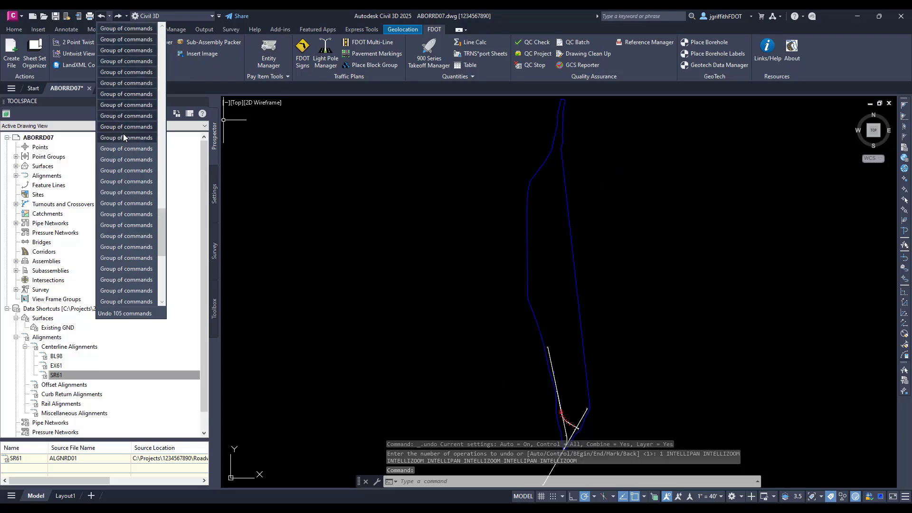
{"action": "scroll", "coordinate": [124, 135], "scroll_direction": "down", "scroll_amount": 7}
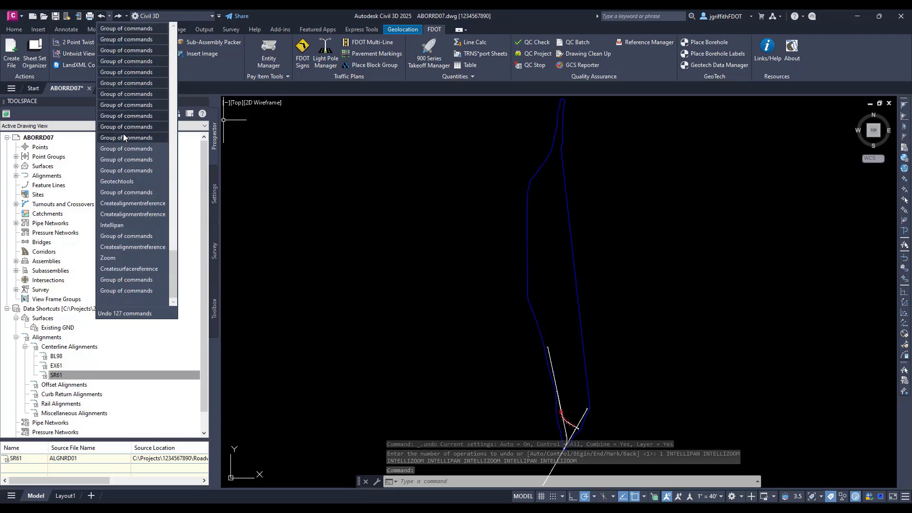
{"action": "left_click", "coordinate": [125, 190]}
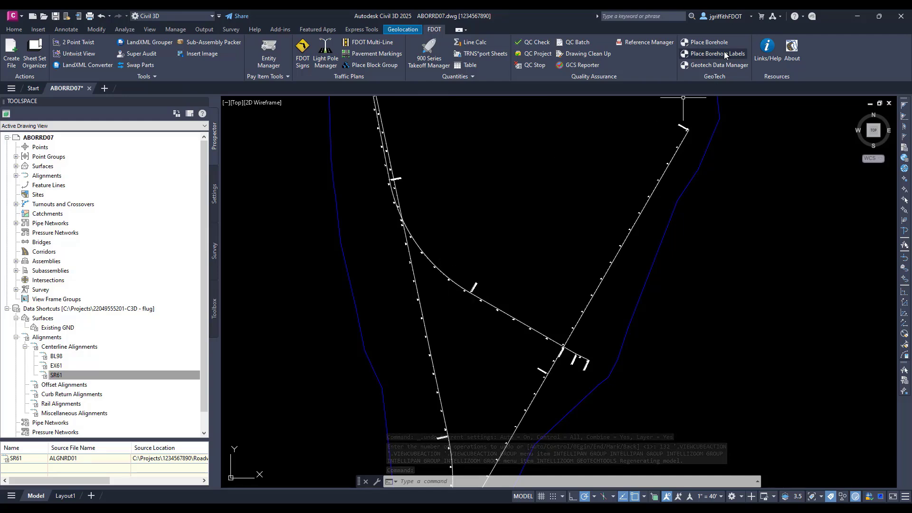
Start the Place Borehole tool and load Auger_Boreholes.xml from the Geotech folder.
{"action": "scroll", "coordinate": [601, 220], "scroll_direction": "down", "scroll_amount": 3}
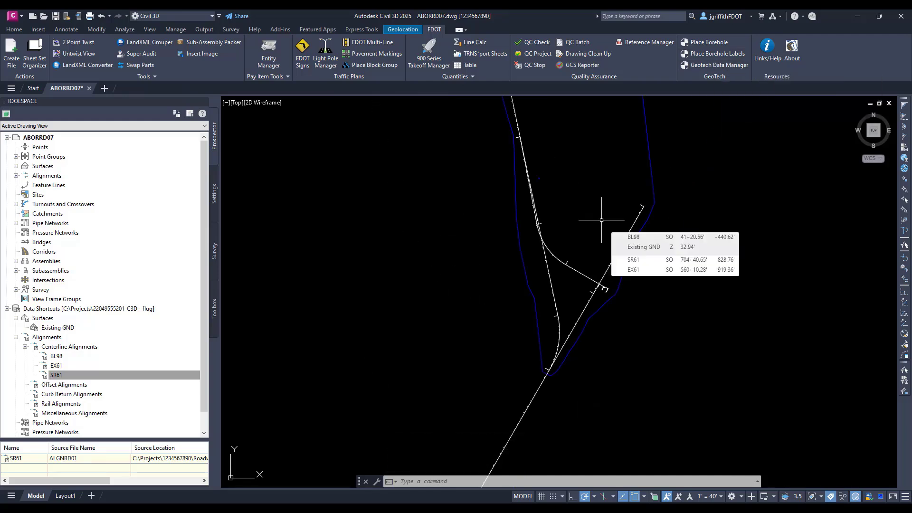
{"action": "left_click", "coordinate": [718, 45]}
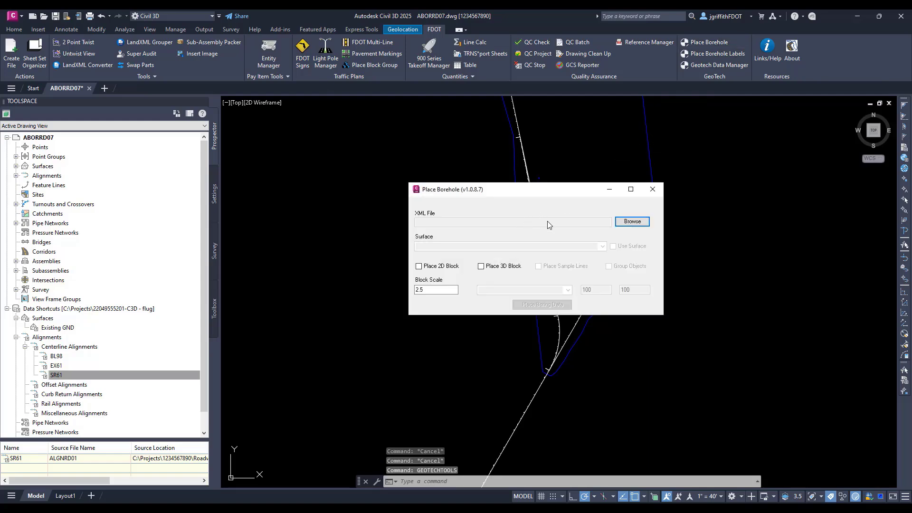
{"action": "left_click", "coordinate": [632, 221]}
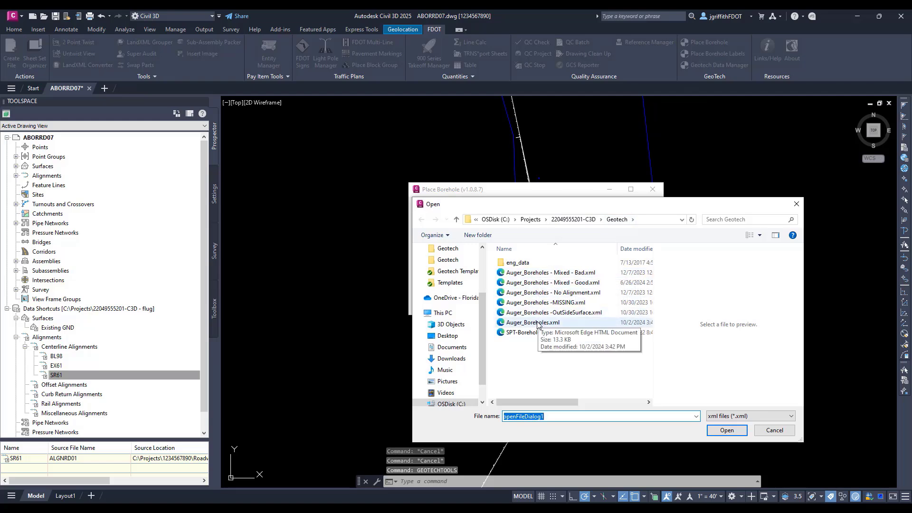
{"action": "left_click", "coordinate": [537, 323]}
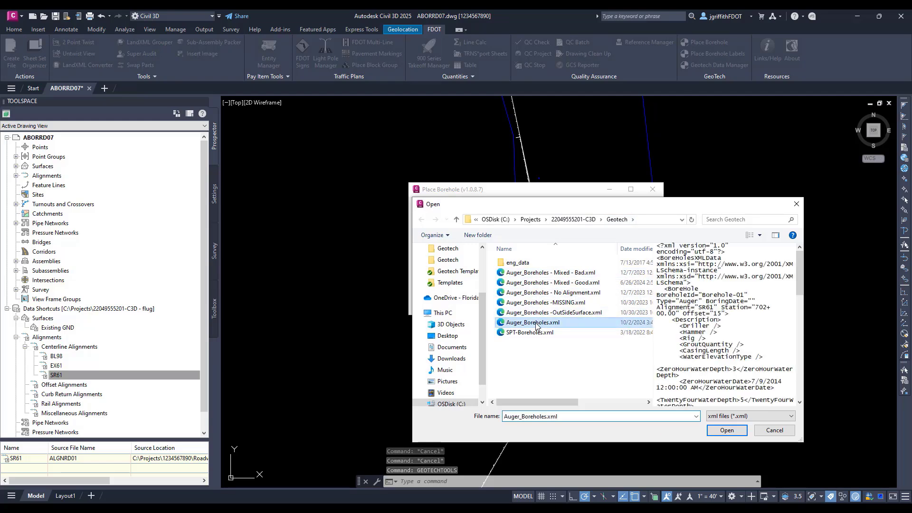
{"action": "left_click", "coordinate": [726, 430]}
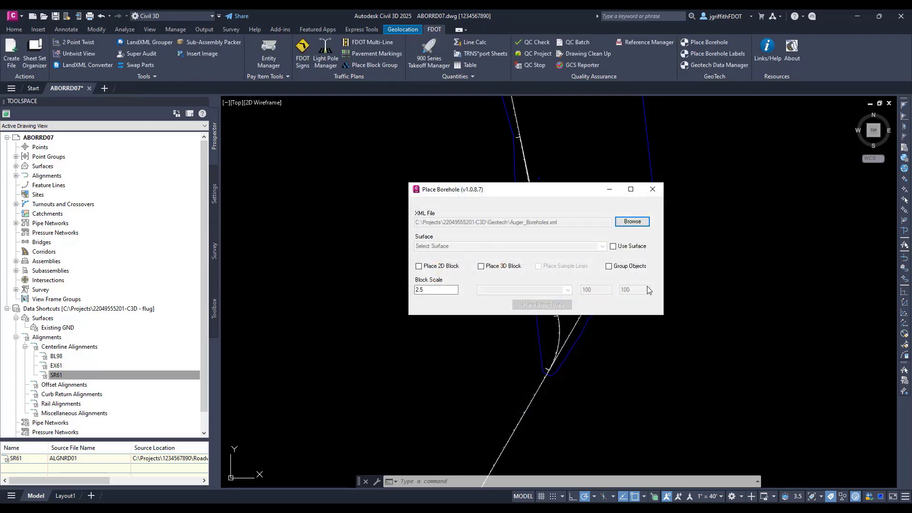
Place the boring data as grouped 2D blocks using the Existing GND surface, and close the Place Borehole tool.
{"action": "left_click", "coordinate": [618, 248]}
{"action": "left_click", "coordinate": [602, 246]}
{"action": "left_click", "coordinate": [565, 264]}
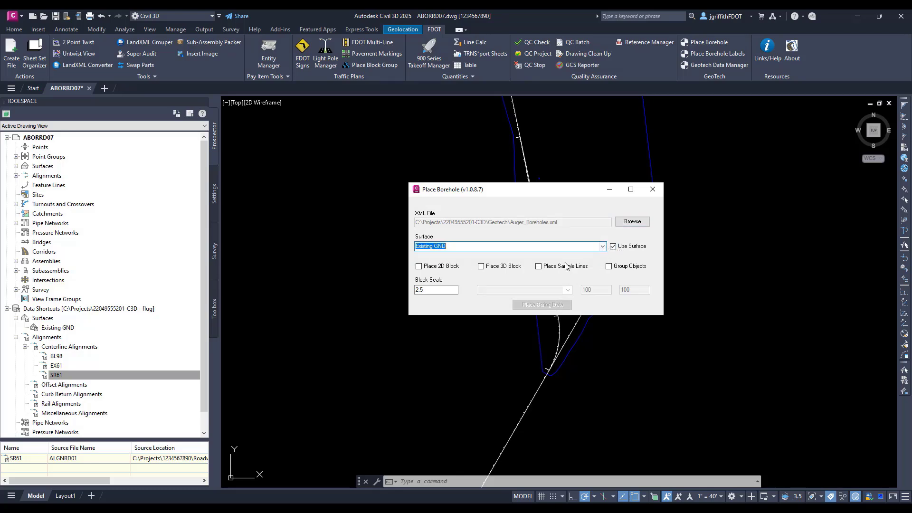
{"action": "left_click", "coordinate": [431, 268]}
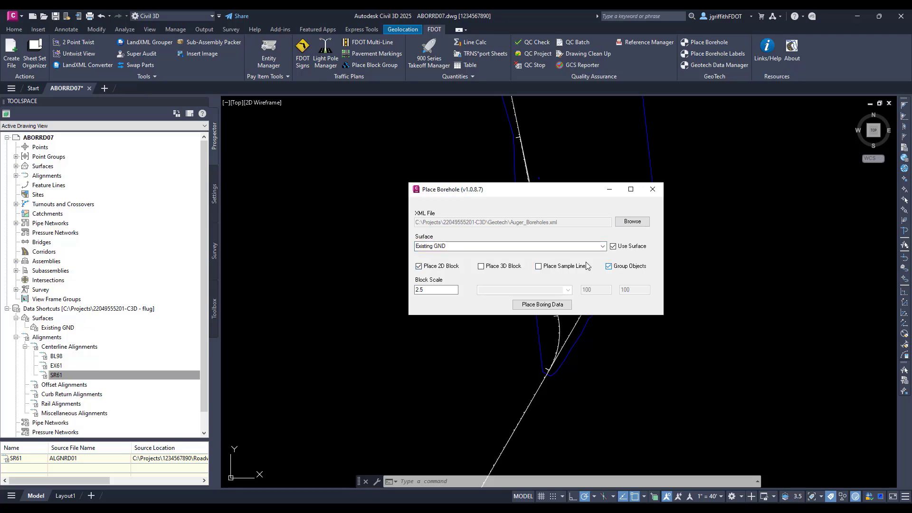
{"action": "left_click", "coordinate": [548, 306]}
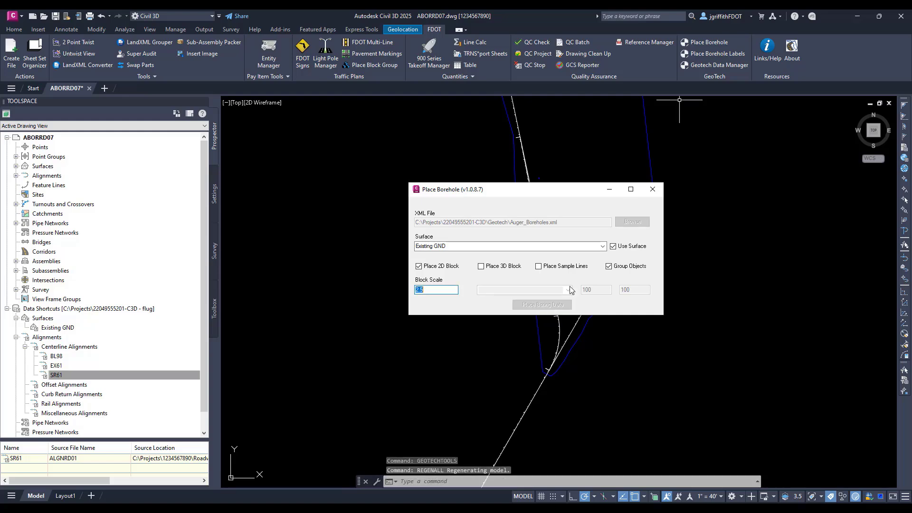
{"action": "left_click", "coordinate": [652, 189]}
Select the Borehole-01 symbol near station 702 and examine the extent of its object group along SR61.
{"action": "scroll", "coordinate": [589, 280], "scroll_direction": "up", "scroll_amount": 5}
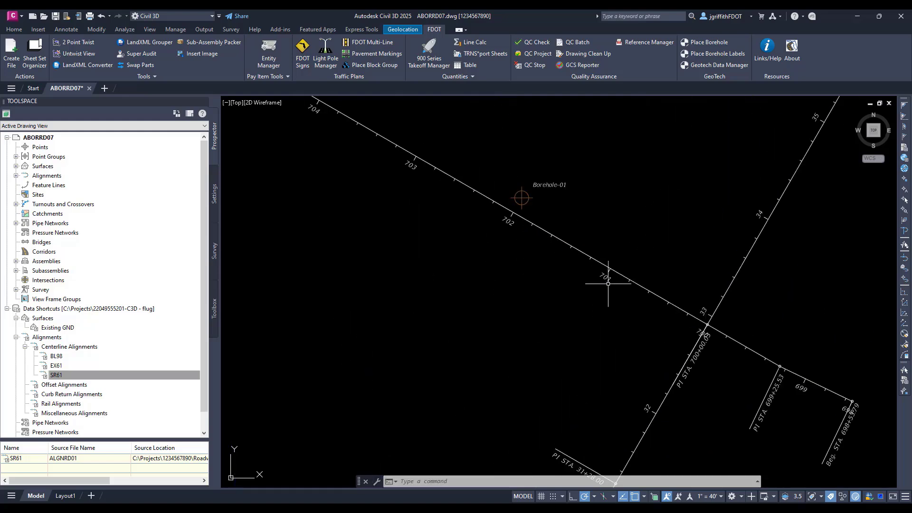
{"action": "left_click", "coordinate": [529, 202]}
{"action": "scroll", "coordinate": [576, 216], "scroll_direction": "down", "scroll_amount": 5}
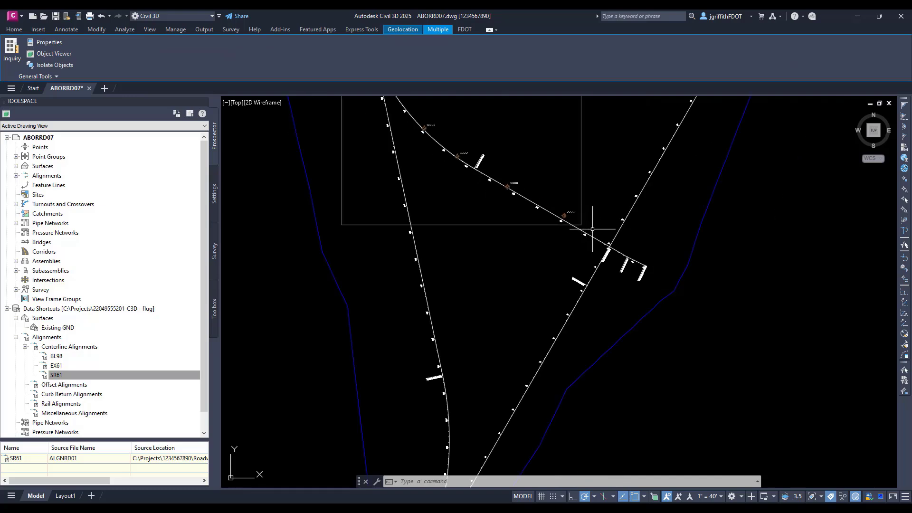
{"action": "mouse_move", "coordinate": [601, 188]}
{"action": "middle_mouse_down"}
{"action": "mouse_move", "coordinate": [654, 330]}
{"action": "mouse_move", "coordinate": [682, 374]}
{"action": "middle_mouse_up"}
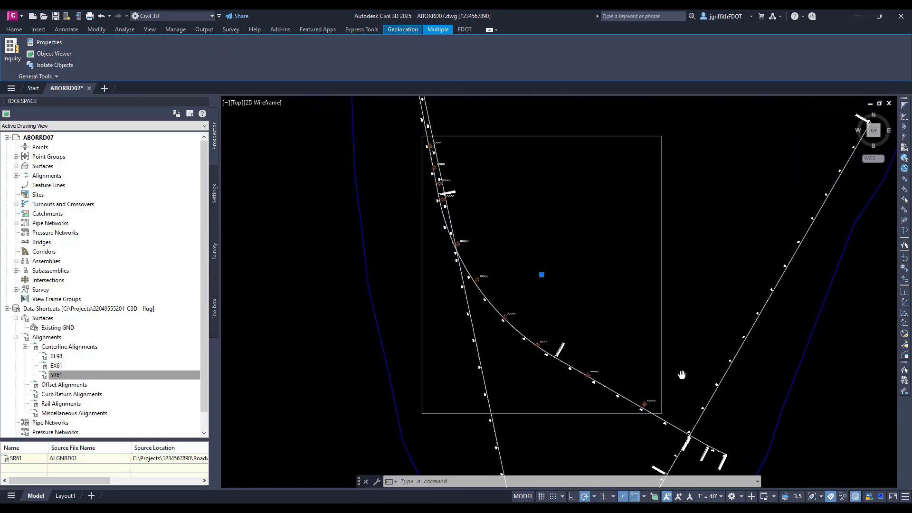
Delete the grouped borehole block along SR61, undo the deletion, and delete the group again.
{"action": "key", "text": "Delete"}
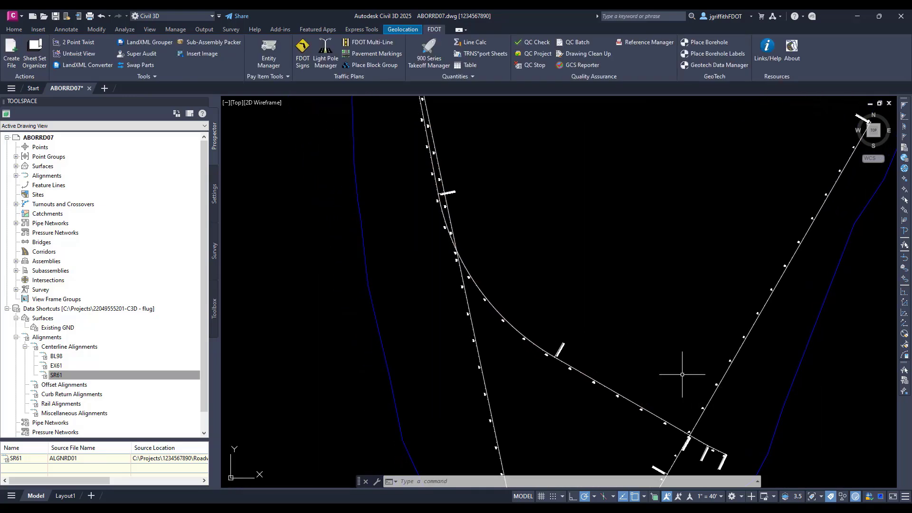
{"action": "key", "text": "ctrl+z"}
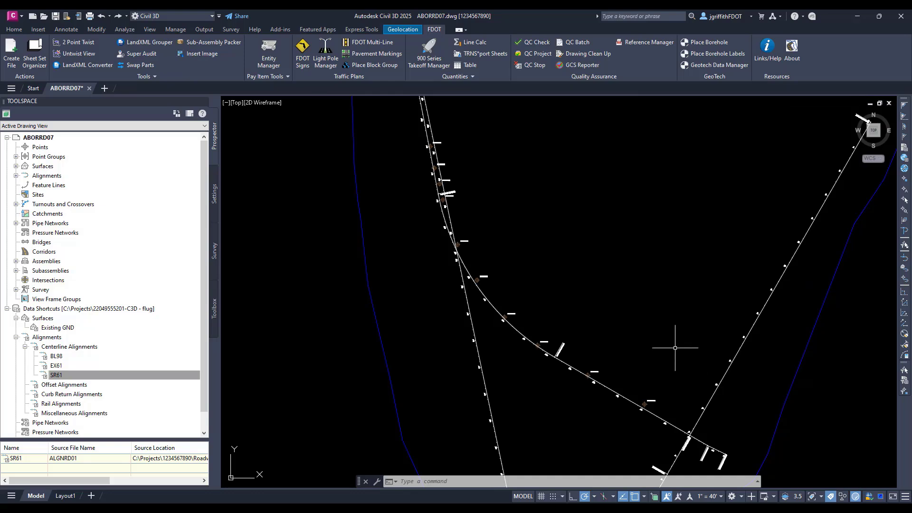
{"action": "left_click", "coordinate": [650, 400]}
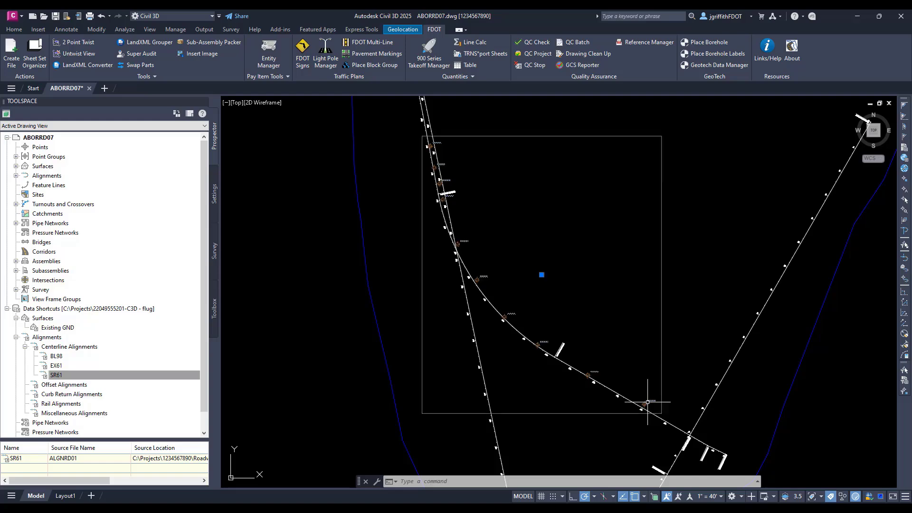
{"action": "key", "text": "Delete"}
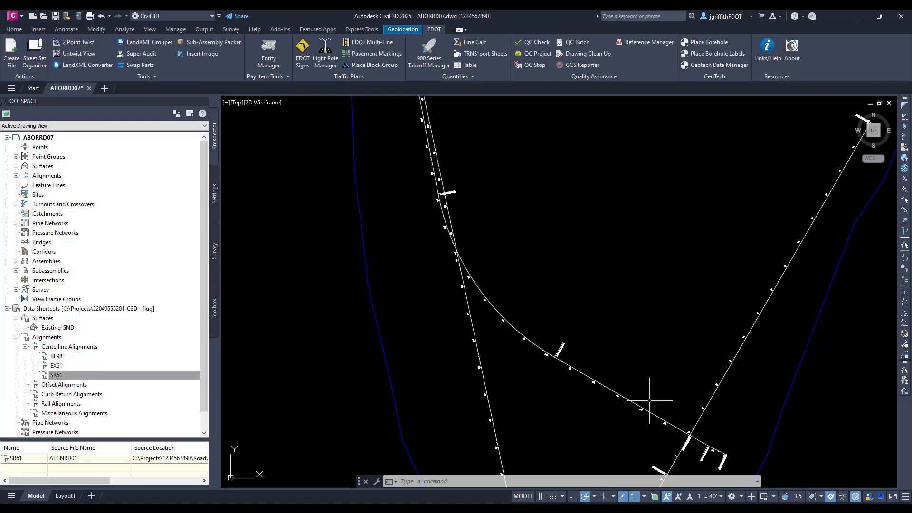
Start the Place Borehole tool again and load Auger_Boreholes.xml from the Geotech folder.
{"action": "left_click", "coordinate": [713, 43]}
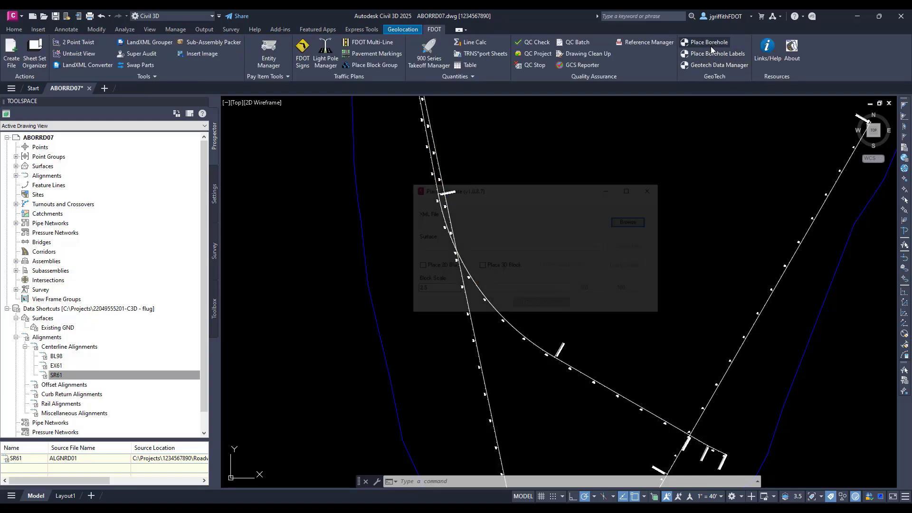
{"action": "left_click", "coordinate": [418, 266]}
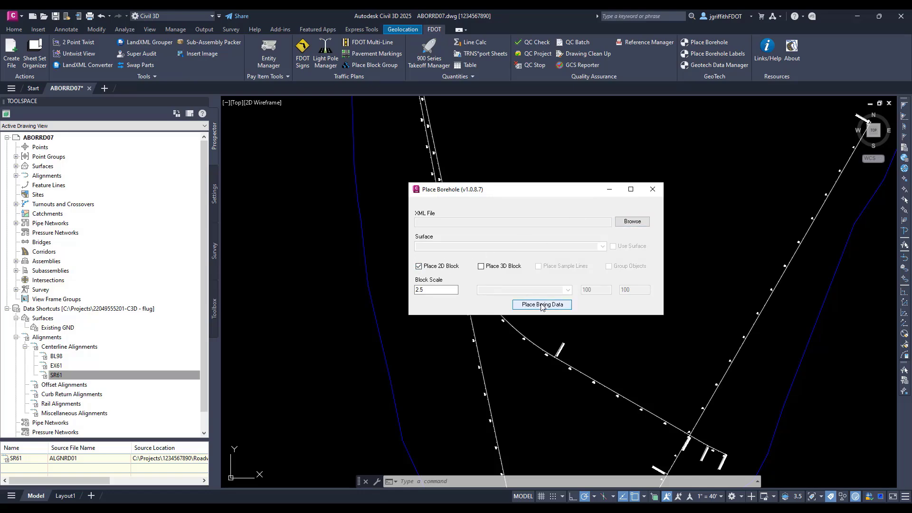
{"action": "left_click", "coordinate": [632, 221]}
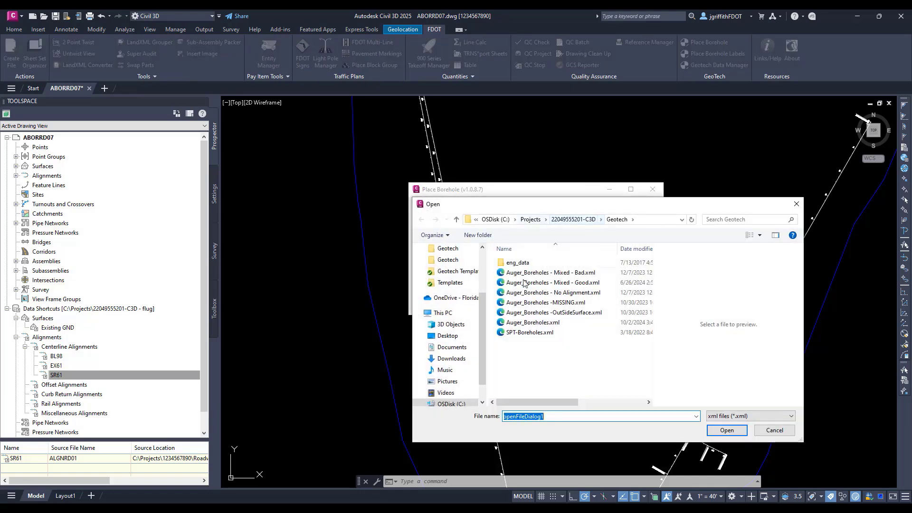
{"action": "left_click", "coordinate": [530, 322]}
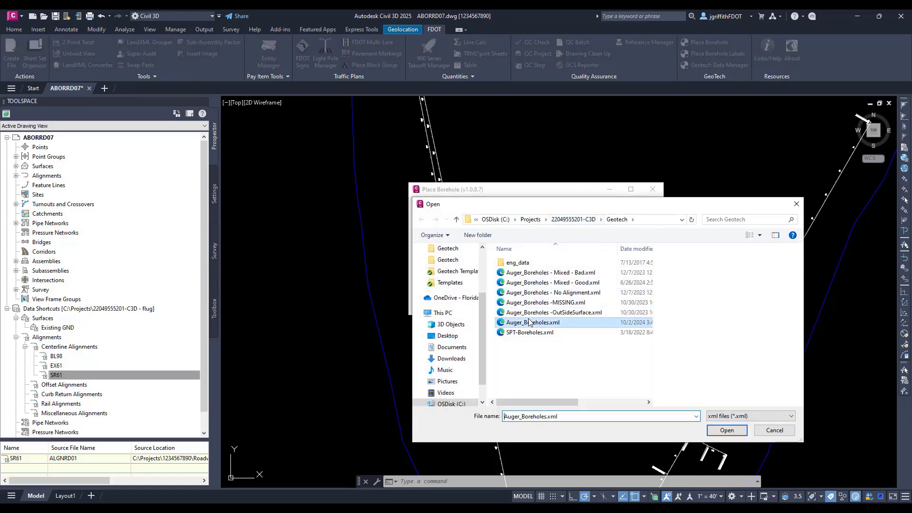
{"action": "left_click", "coordinate": [727, 430]}
Place the boring data as ungrouped 2D blocks on the Existing GND surface and close the Place Borehole tool.
{"action": "left_click", "coordinate": [613, 247]}
{"action": "left_click", "coordinate": [603, 246]}
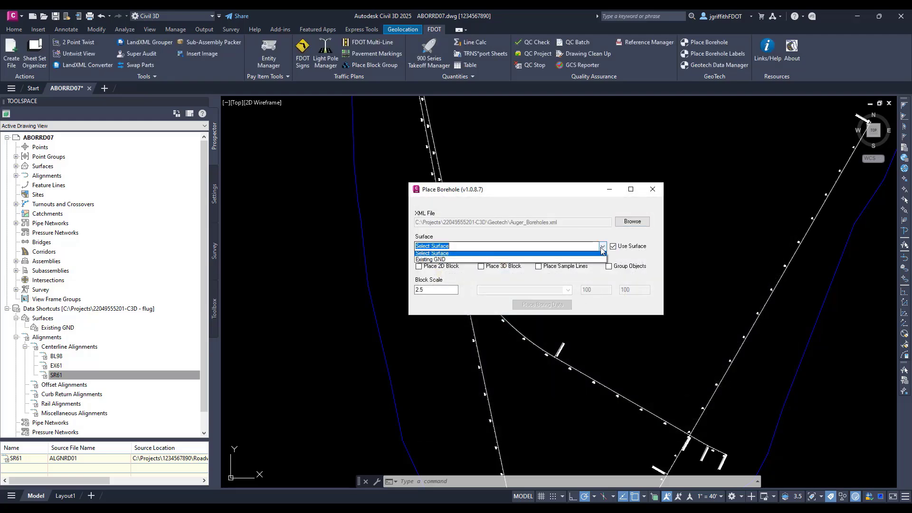
{"action": "left_click", "coordinate": [567, 260]}
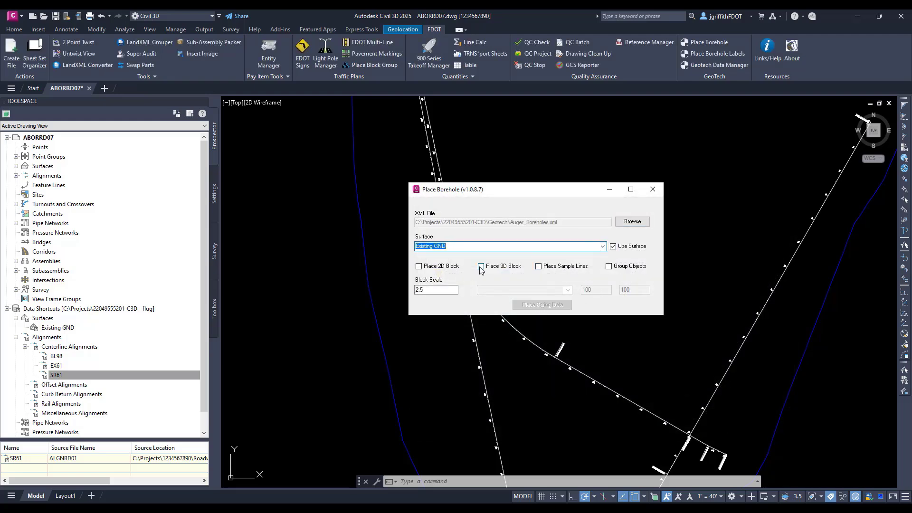
{"action": "left_click", "coordinate": [418, 266]}
{"action": "left_click", "coordinate": [551, 305]}
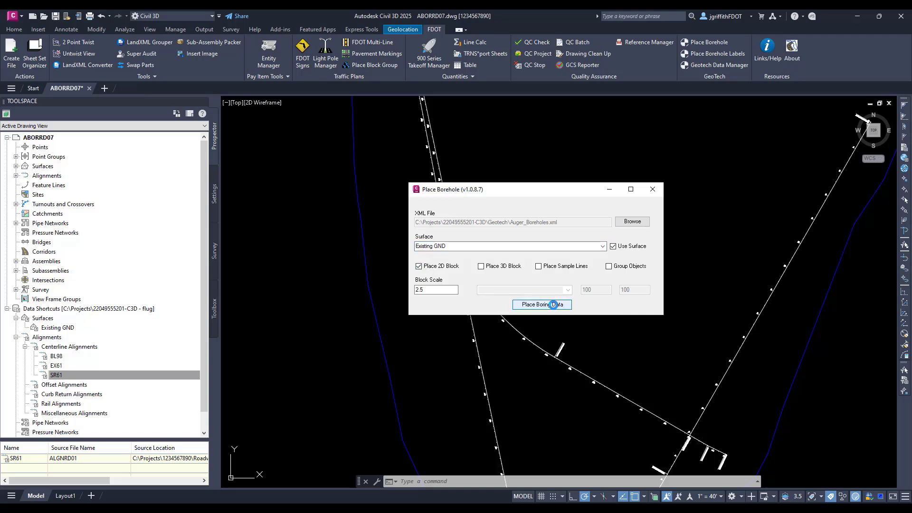
{"action": "left_click", "coordinate": [653, 189]}
Examine the individual borehole symbols and labels along the SR61 curve up to Borehole-10.
{"action": "scroll", "coordinate": [641, 400], "scroll_direction": "up", "scroll_amount": 6}
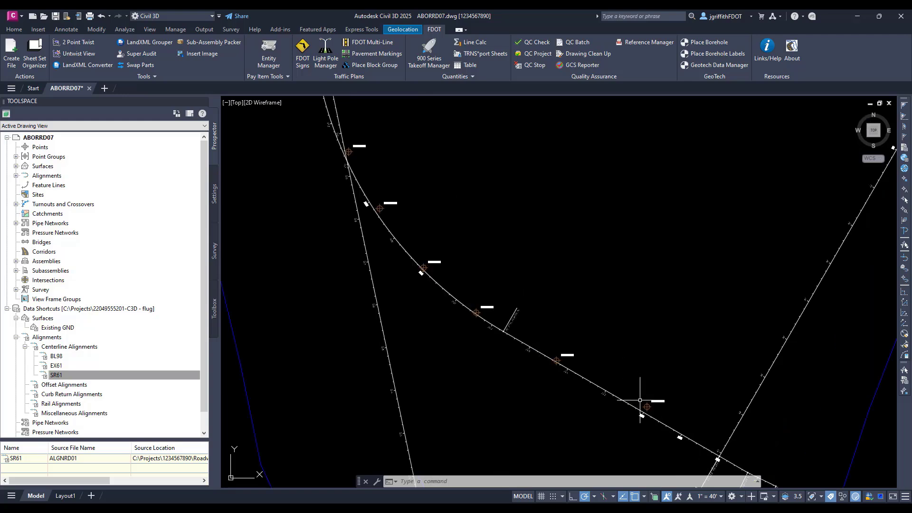
{"action": "middle_click_drag", "start_coordinate": [404, 214], "coordinate": [625, 335]}
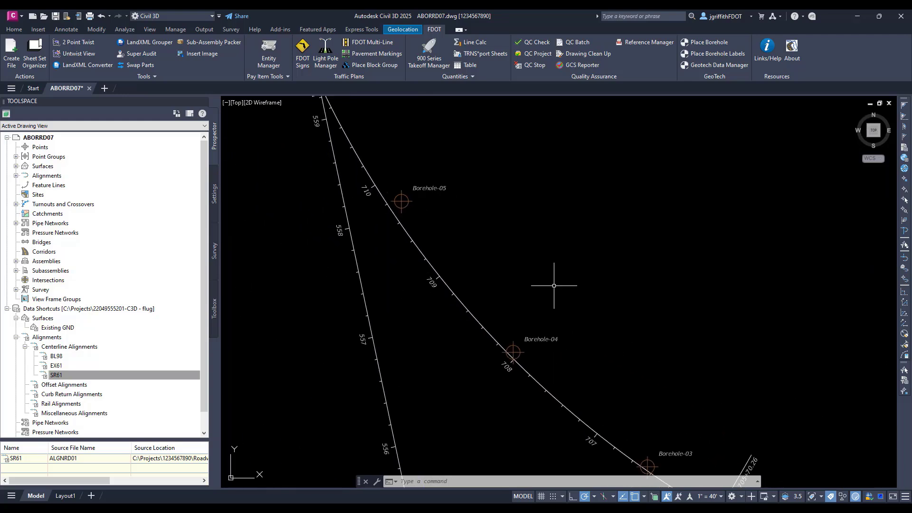
{"action": "middle_click_drag", "start_coordinate": [513, 238], "coordinate": [662, 386]}
{"action": "middle_click_drag", "start_coordinate": [497, 221], "coordinate": [628, 446]}
{"action": "middle_click_drag", "start_coordinate": [570, 238], "coordinate": [590, 408]}
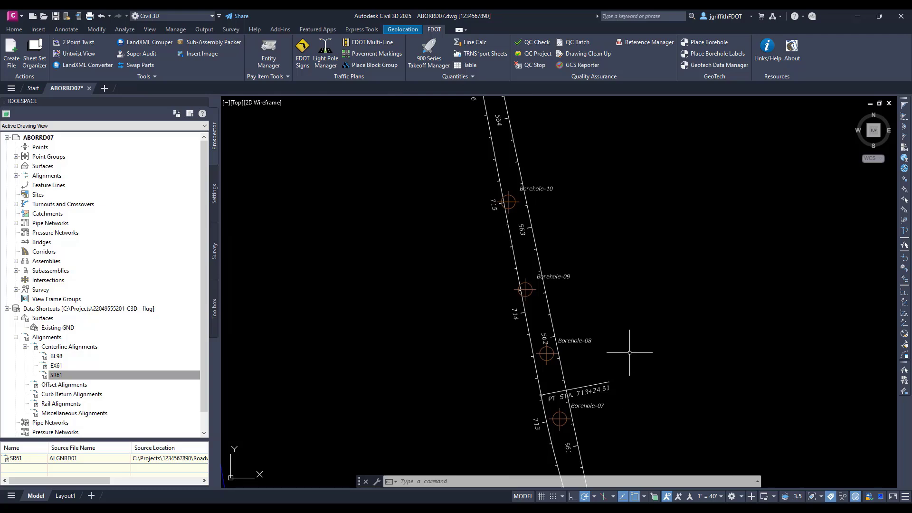
{"action": "scroll", "coordinate": [627, 354], "scroll_direction": "down", "scroll_amount": 5}
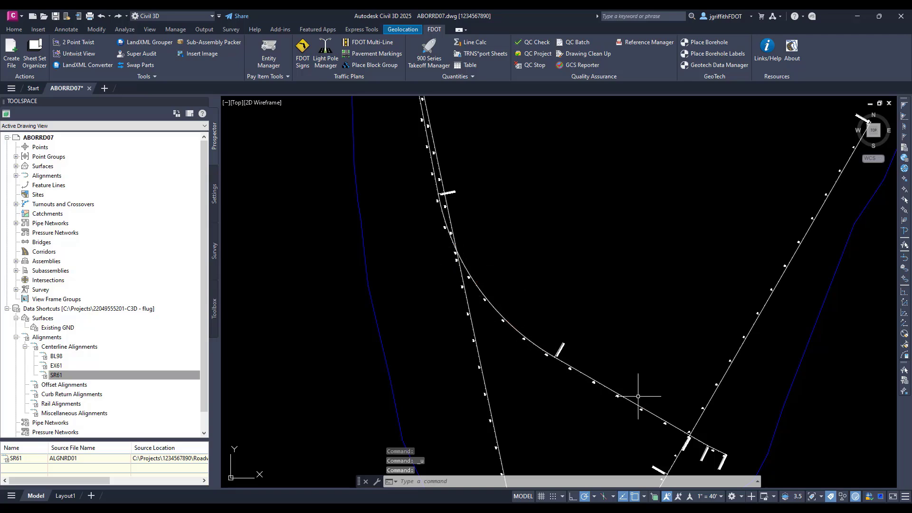
Reopen the Place Borehole tool and select Auger_Boreholes.xml as its XML file.
{"action": "left_click", "coordinate": [709, 43]}
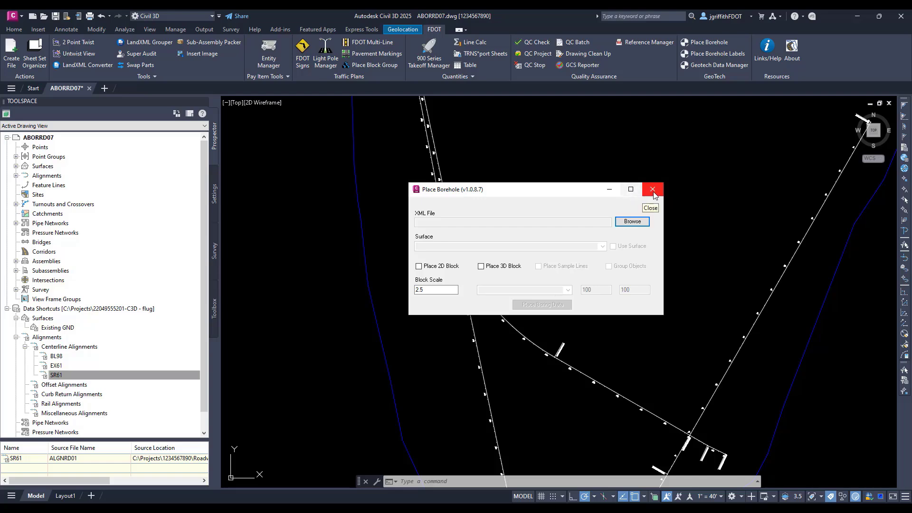
{"action": "left_click", "coordinate": [629, 223]}
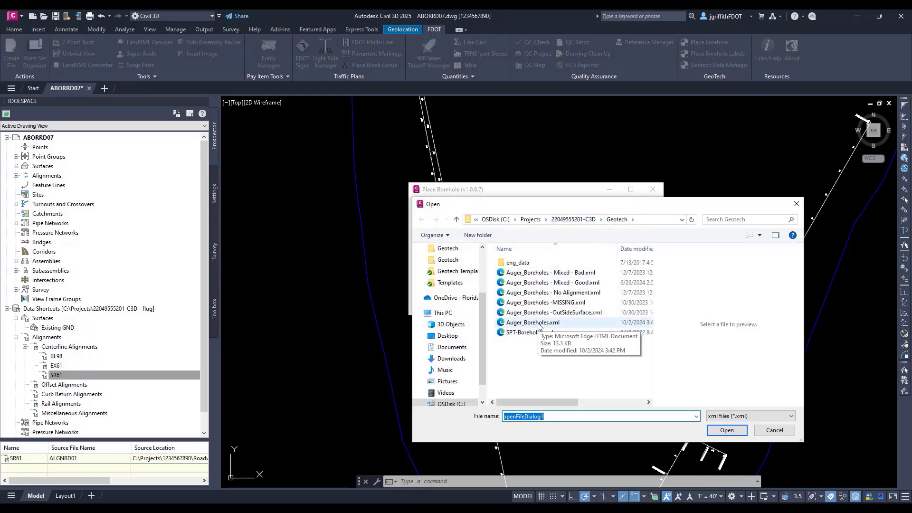
{"action": "left_click", "coordinate": [533, 322]}
{"action": "double_click", "coordinate": [542, 322]}
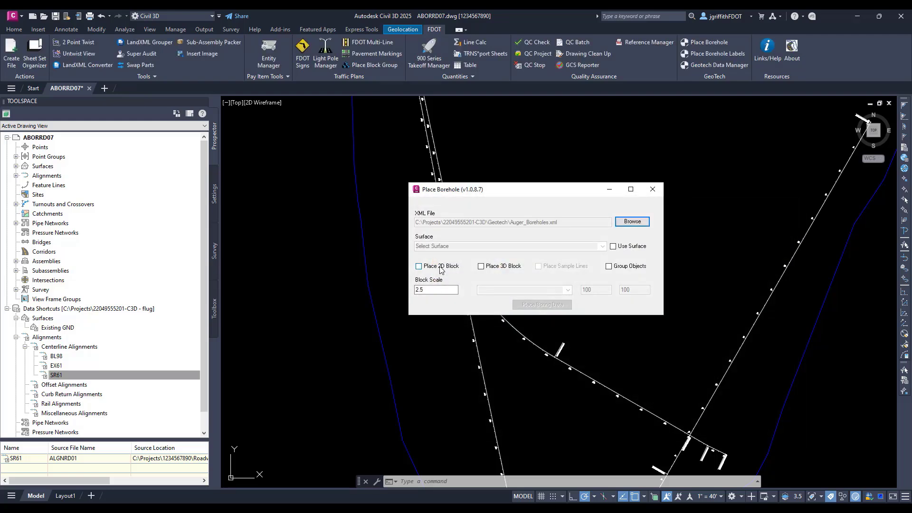
Enable both 2D and 3D block placement and use Existing GND as the surface.
{"action": "left_click", "coordinate": [441, 269]}
{"action": "left_click", "coordinate": [612, 246]}
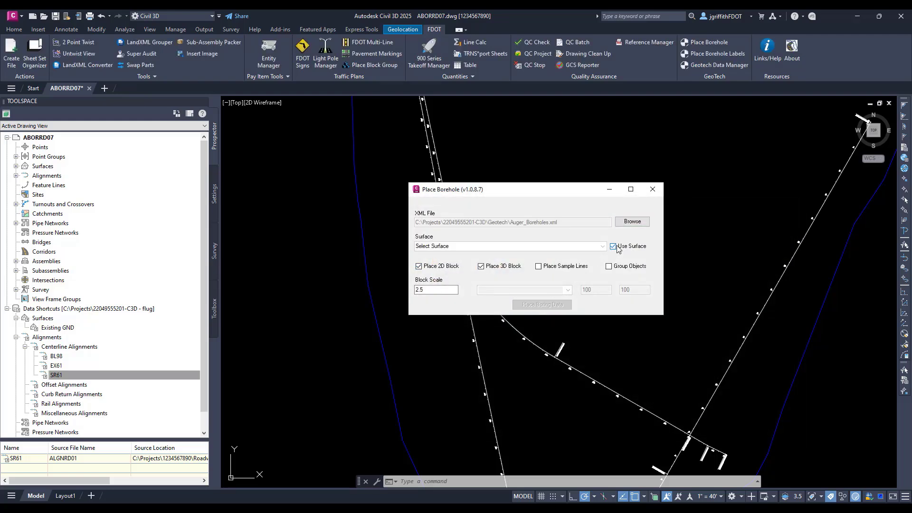
{"action": "left_click", "coordinate": [555, 246]}
{"action": "left_click", "coordinate": [520, 262]}
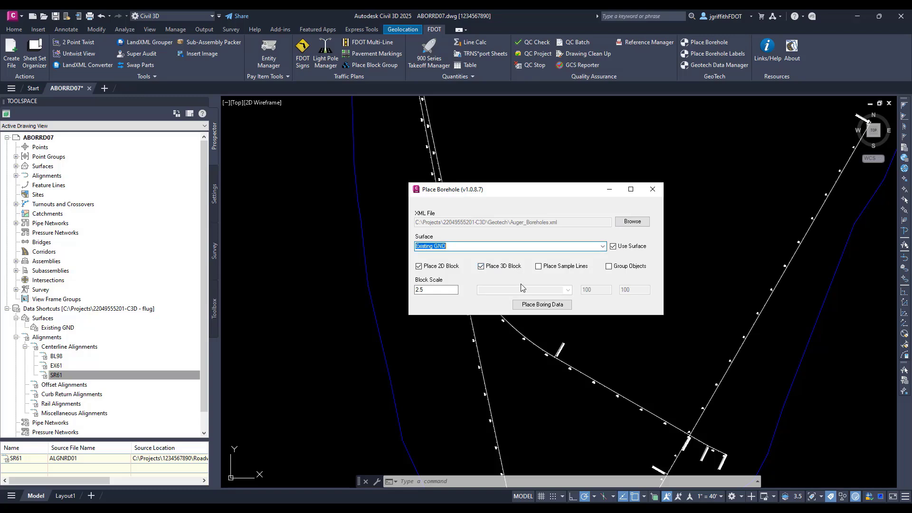
Enable sample lines aligned using the XML data, place the ungrouped boring data, and close the Place Borehole tool.
{"action": "left_click", "coordinate": [610, 267]}
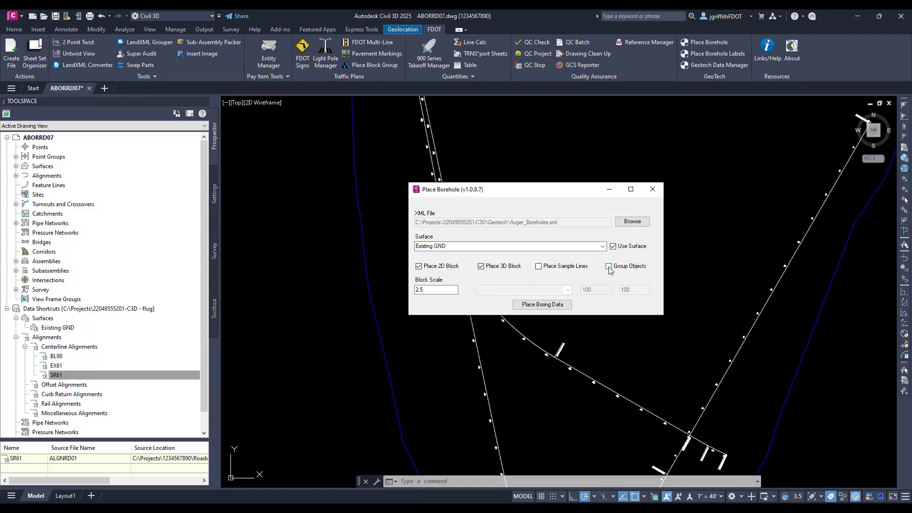
{"action": "left_click", "coordinate": [550, 269]}
{"action": "left_click", "coordinate": [592, 277]}
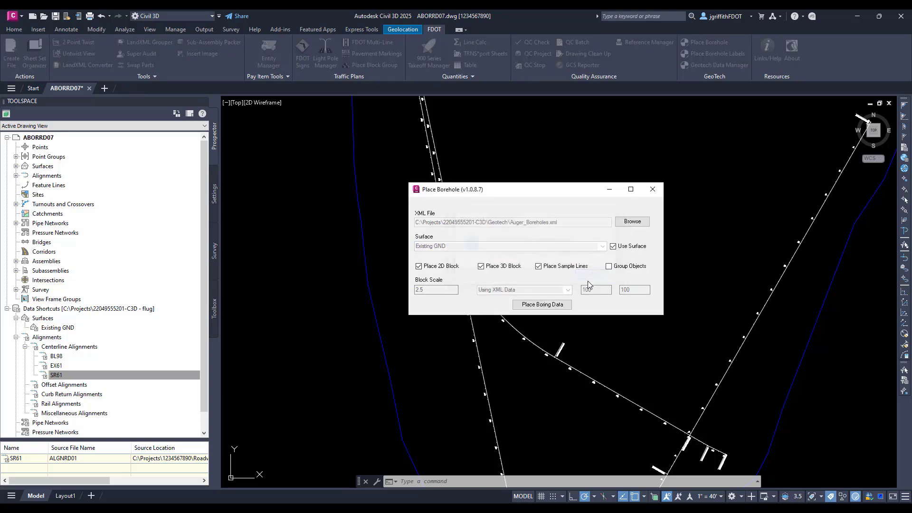
{"action": "left_click", "coordinate": [549, 307]}
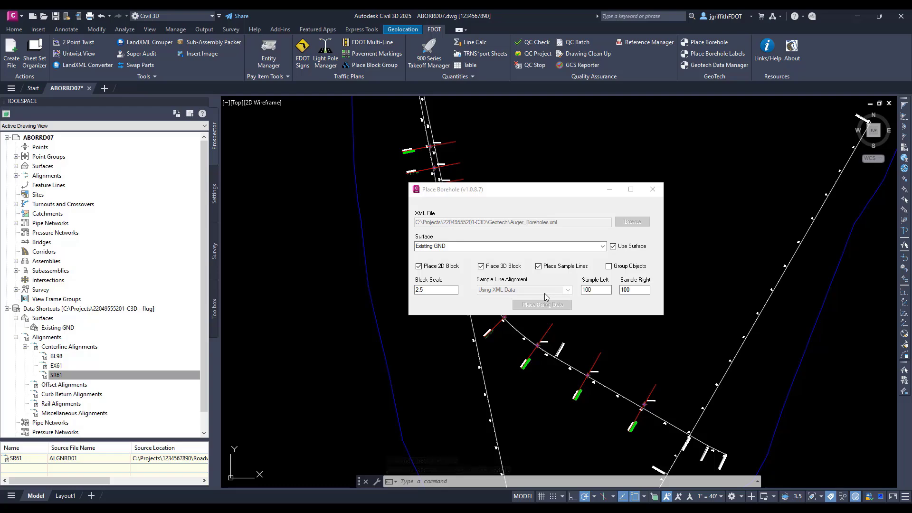
{"action": "left_click", "coordinate": [653, 189]}
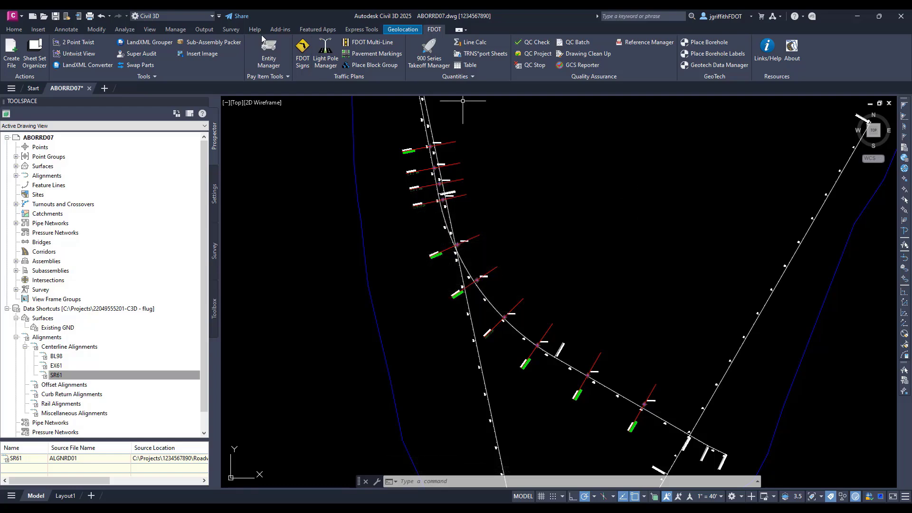
Start creating multiple section views for SR61's sample line group SLG-SR61-1, choose the section view style, and continue to section placement.
{"action": "left_click", "coordinate": [14, 29]}
{"action": "left_click", "coordinate": [306, 65]}
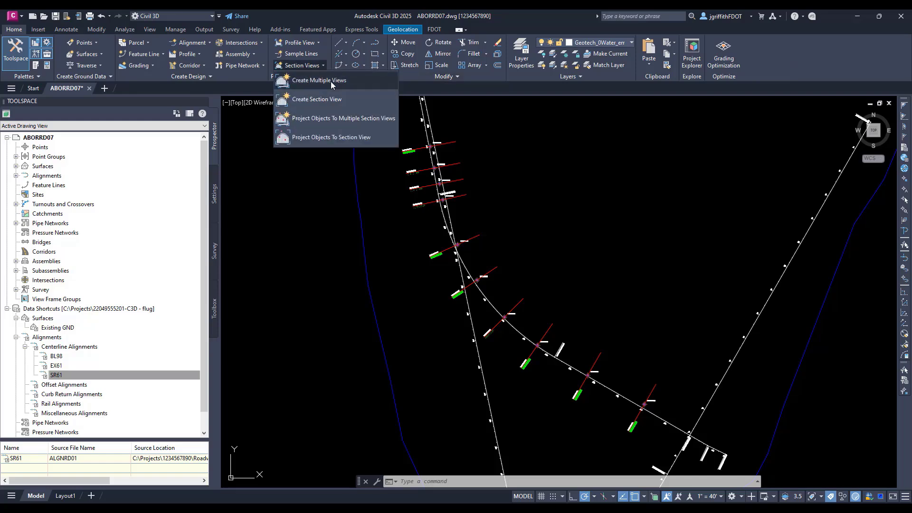
{"action": "left_click", "coordinate": [330, 81]}
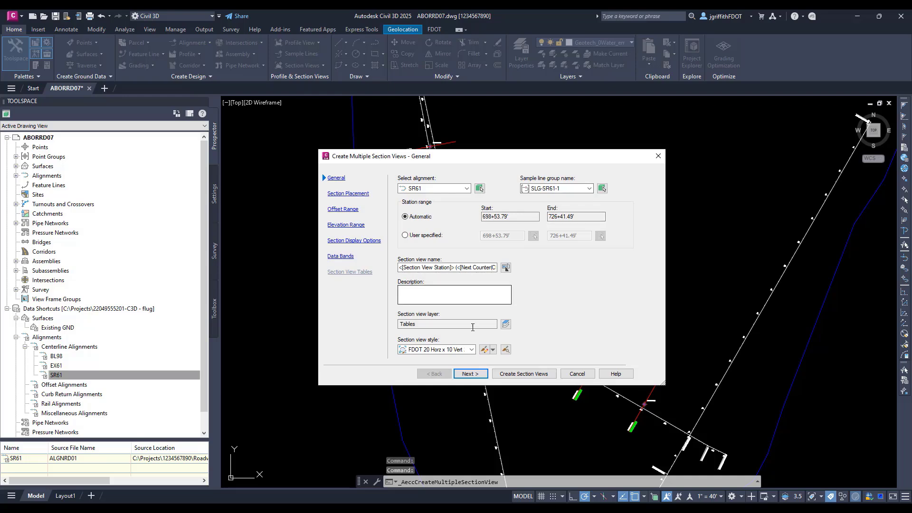
{"action": "left_click", "coordinate": [457, 349]}
{"action": "left_click", "coordinate": [454, 397]}
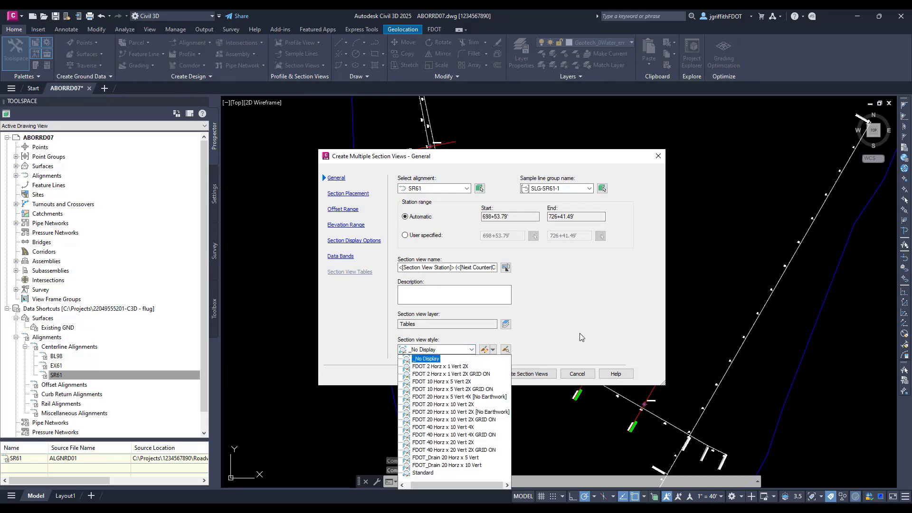
{"action": "left_click", "coordinate": [470, 374]}
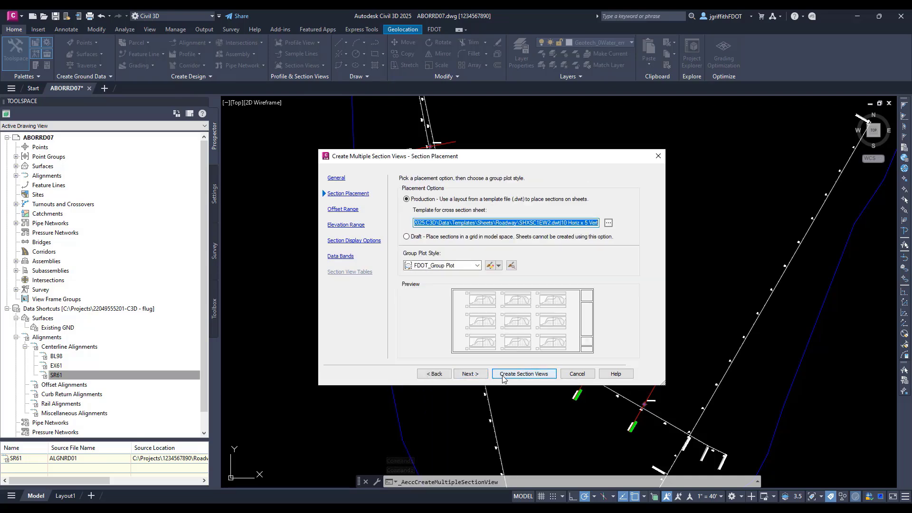
Create the section views with the production sheet layout, setting their origin in the empty area east of the alignments.
{"action": "left_click", "coordinate": [540, 371]}
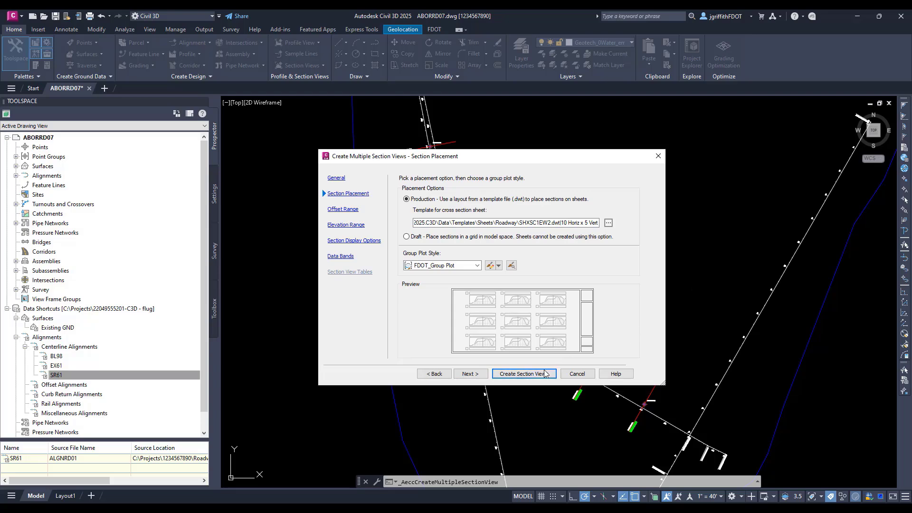
{"action": "left_click", "coordinate": [545, 374]}
{"action": "middle_click_drag", "start_coordinate": [738, 293], "coordinate": [507, 172]}
{"action": "scroll", "coordinate": [509, 181], "scroll_direction": "down", "scroll_amount": 5}
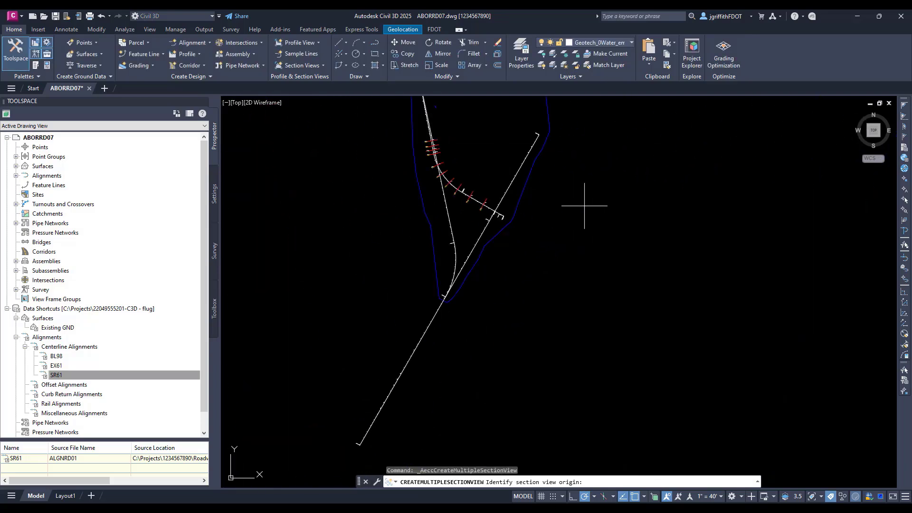
{"action": "left_click", "coordinate": [584, 185]}
{"action": "scroll", "coordinate": [589, 162], "scroll_direction": "up", "scroll_amount": 5}
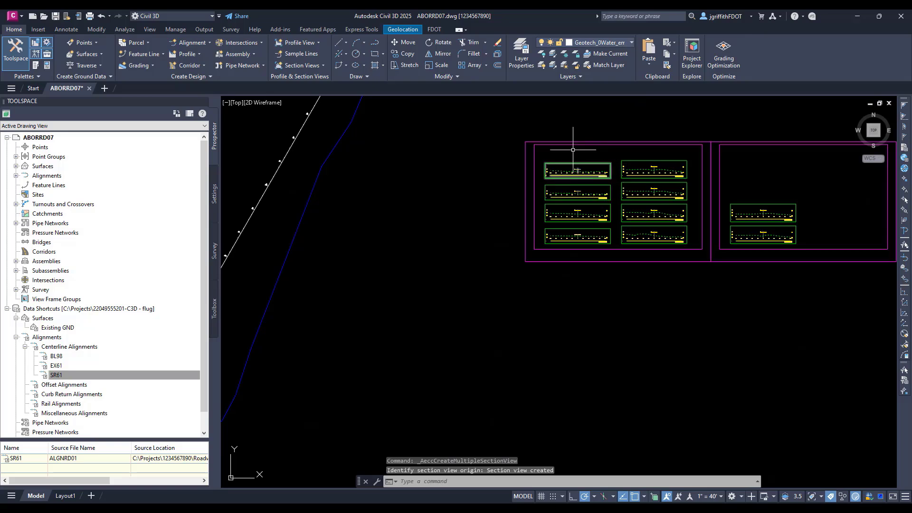
Start projecting objects to multiple section views from an SR61 section view and review the blocks' projection and crossing display options.
{"action": "left_click", "coordinate": [312, 67]}
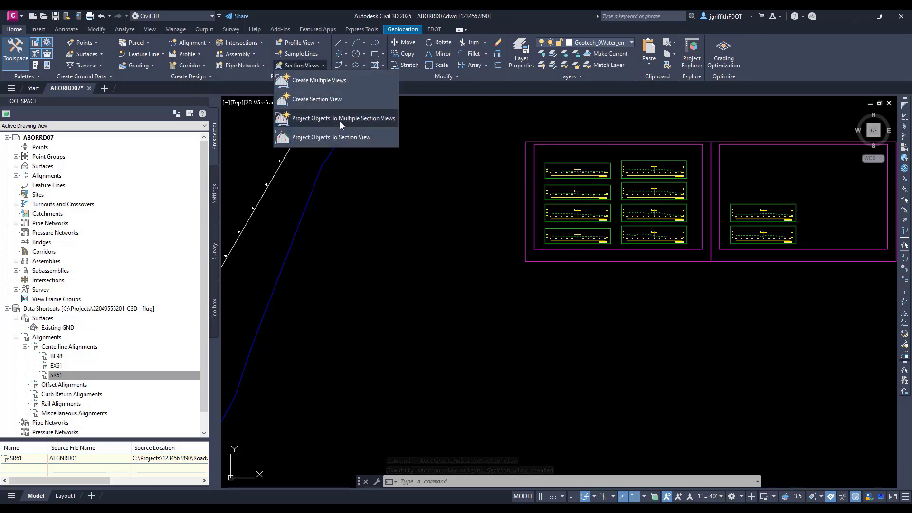
{"action": "left_click", "coordinate": [340, 121]}
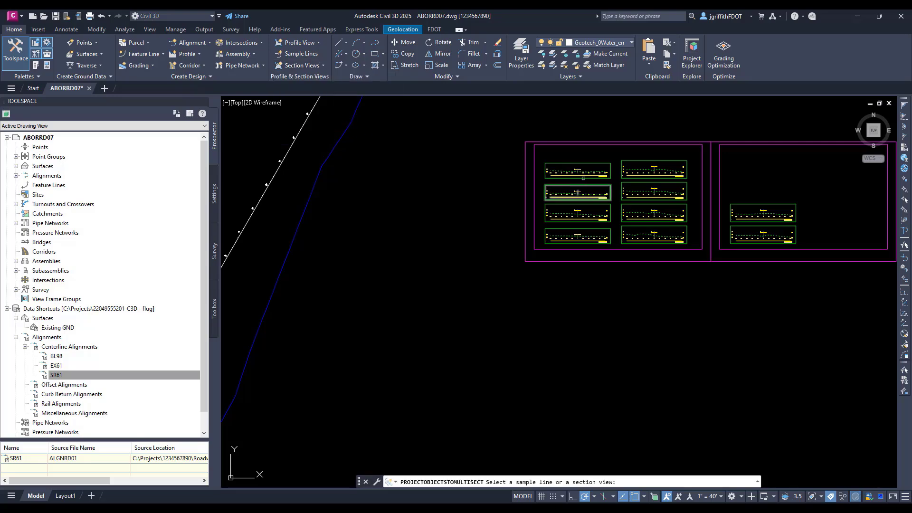
{"action": "left_click", "coordinate": [577, 192]}
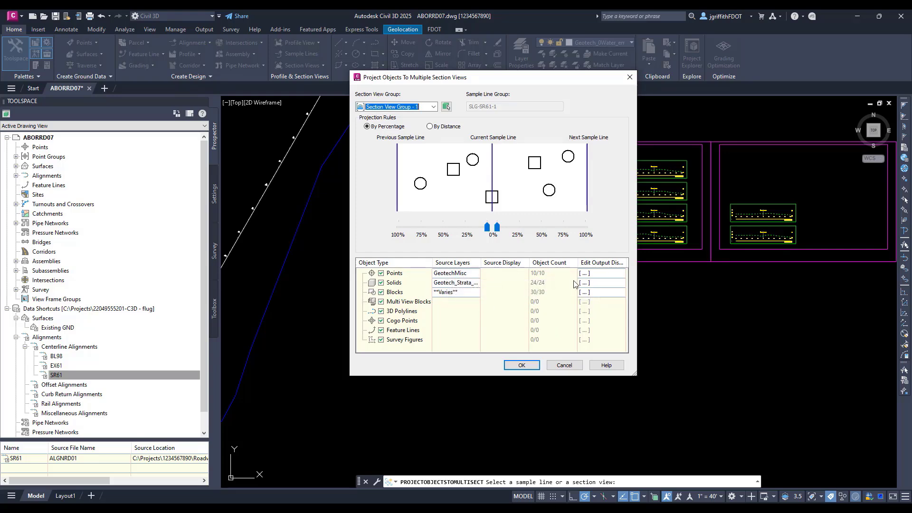
{"action": "left_click", "coordinate": [619, 293]}
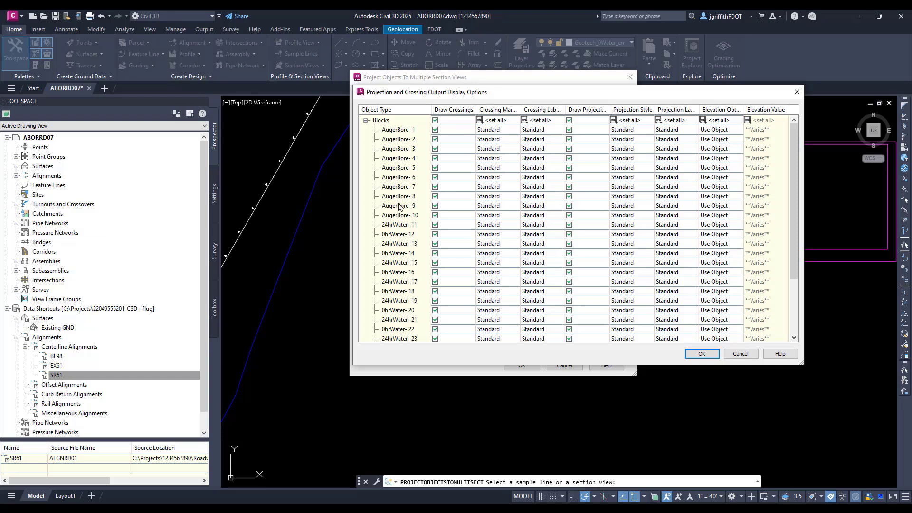
{"action": "left_click", "coordinate": [796, 92]}
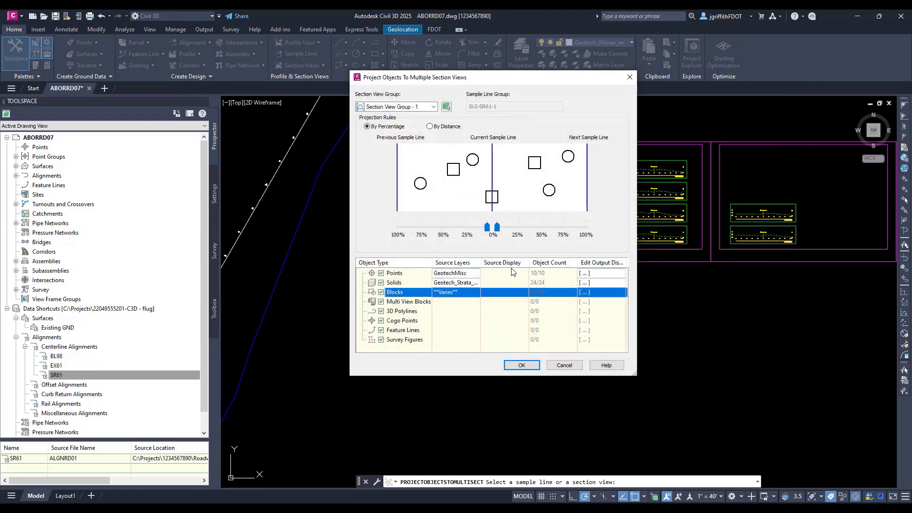
Try excluding points, solids and the Geotech_0Water_em and Geotech_24Water_em block layers from the projection, and restore all of them.
{"action": "left_click", "coordinate": [379, 282]}
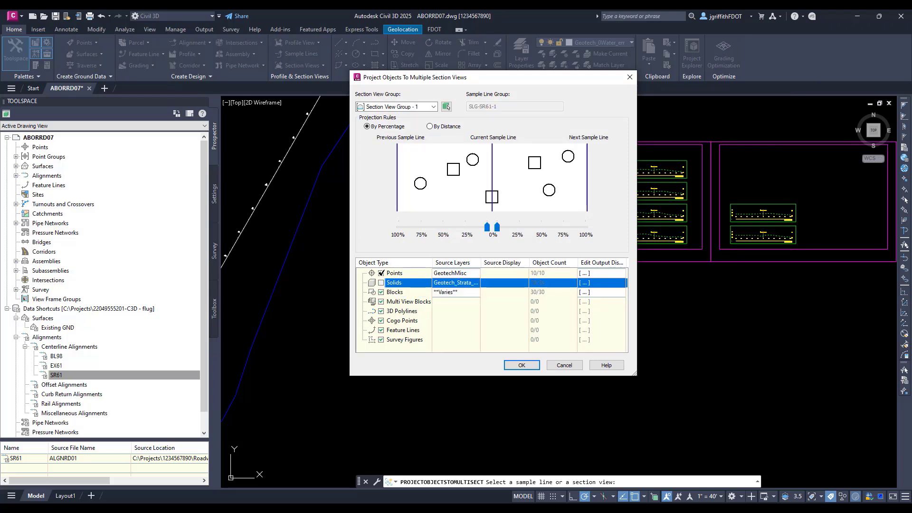
{"action": "left_click", "coordinate": [381, 273]}
{"action": "left_click", "coordinate": [465, 295]}
{"action": "left_click", "coordinate": [465, 296]}
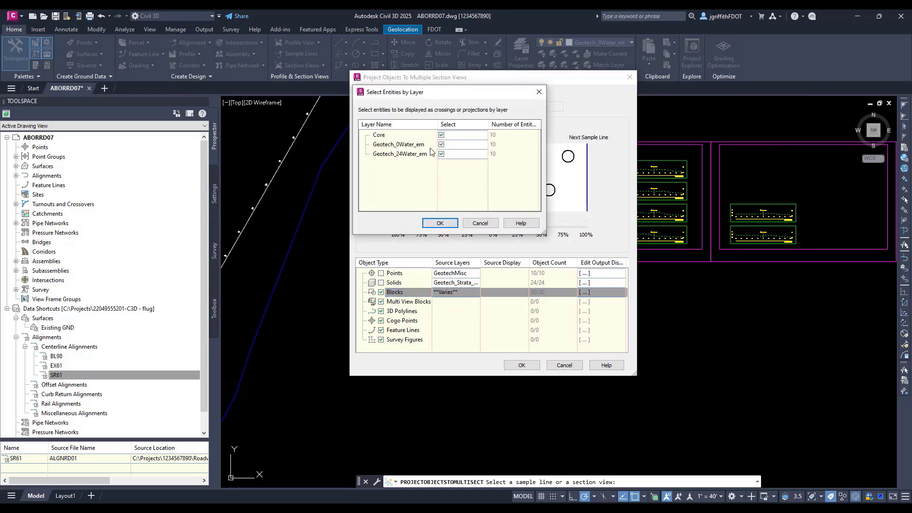
{"action": "left_click", "coordinate": [441, 154]}
{"action": "left_click", "coordinate": [441, 146]}
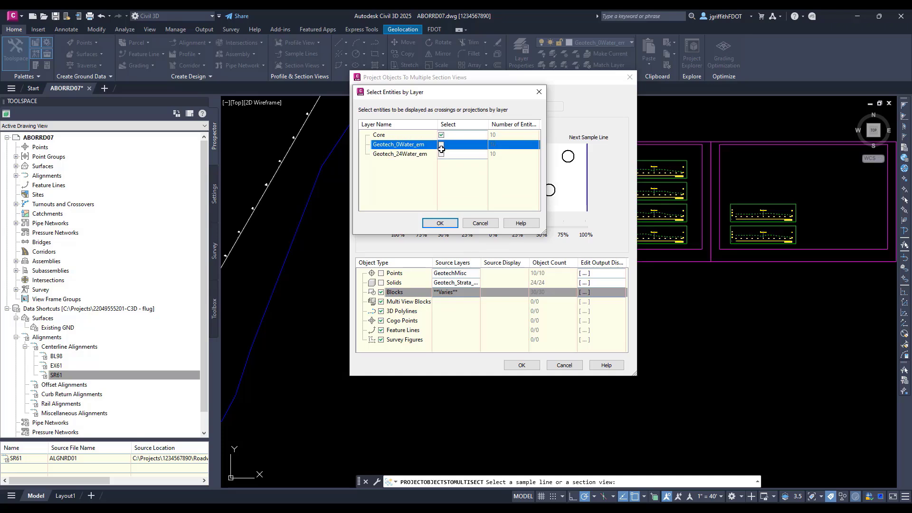
{"action": "left_click", "coordinate": [442, 154]}
{"action": "left_click", "coordinate": [442, 146]}
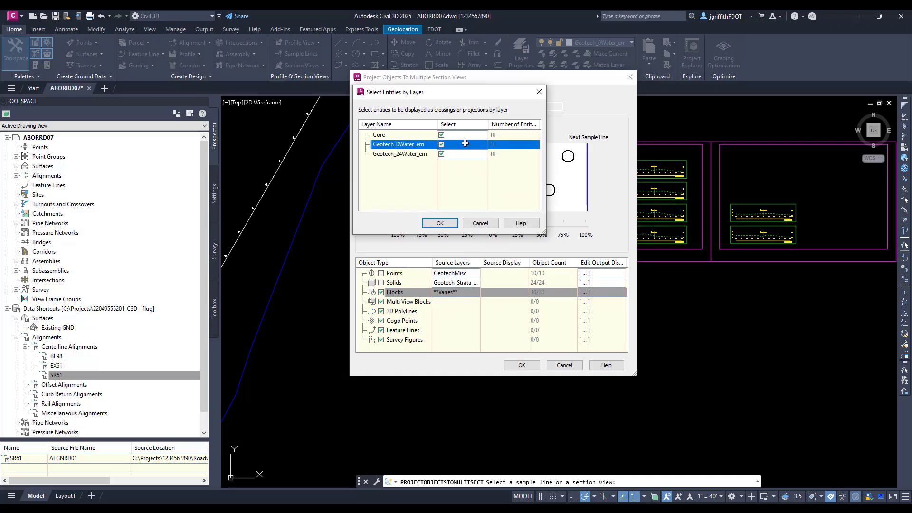
{"action": "left_click", "coordinate": [538, 91]}
{"action": "left_click", "coordinate": [381, 273]}
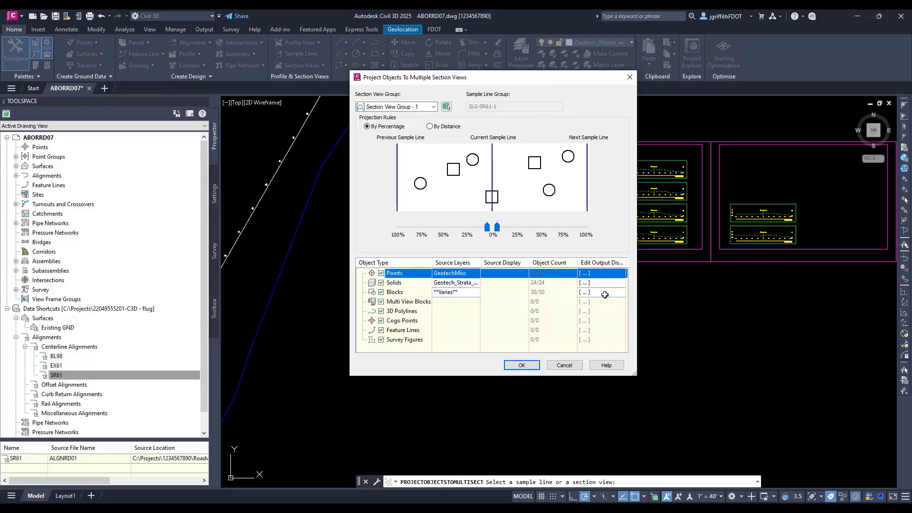
Project all object types onto the SR61 section views and update the section view group's layout.
{"action": "left_click", "coordinate": [521, 365]}
{"action": "scroll", "coordinate": [594, 213], "scroll_direction": "up", "scroll_amount": 8}
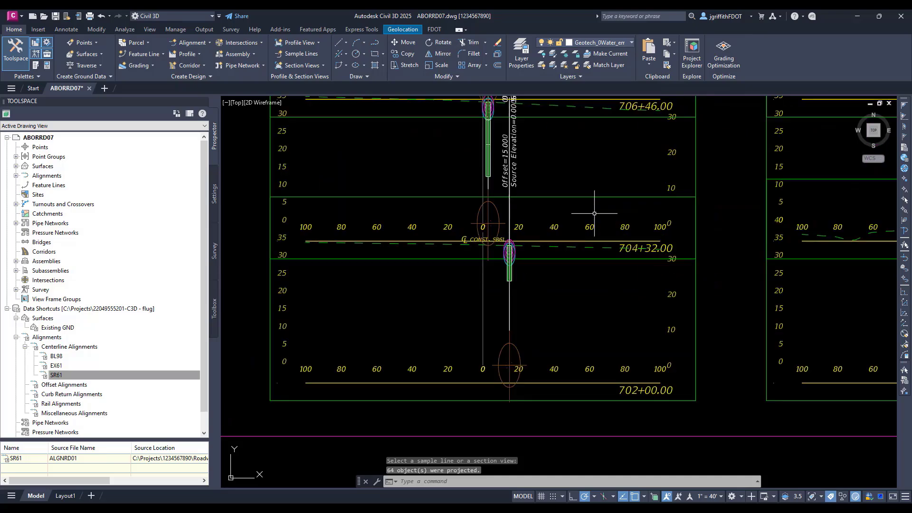
{"action": "scroll", "coordinate": [594, 214], "scroll_direction": "up", "scroll_amount": 2}
{"action": "middle_click_drag", "start_coordinate": [476, 332], "coordinate": [533, 218]}
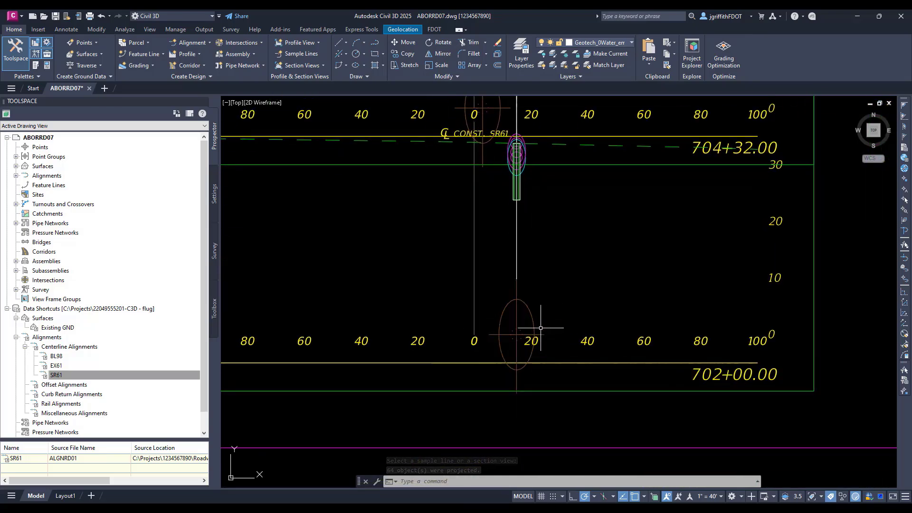
{"action": "scroll", "coordinate": [541, 299], "scroll_direction": "down", "scroll_amount": 4}
{"action": "middle_click_drag", "start_coordinate": [538, 256], "coordinate": [568, 330]}
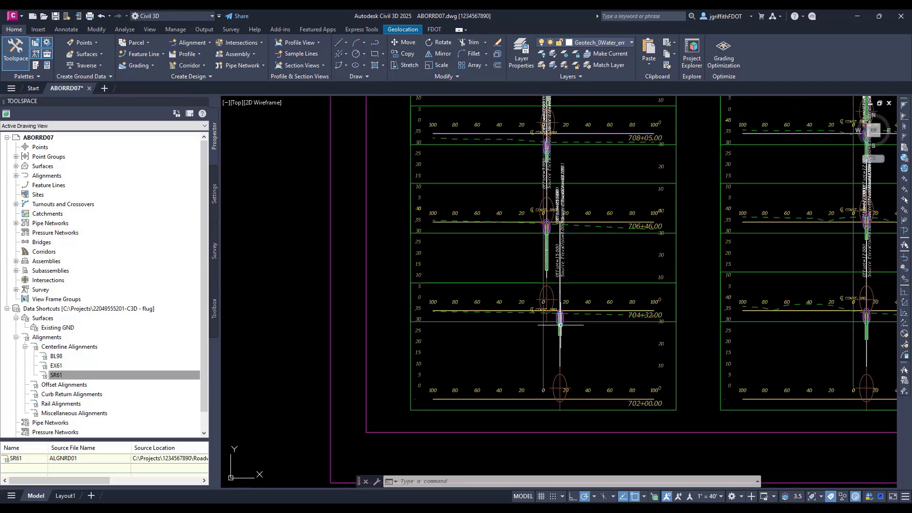
{"action": "left_click", "coordinate": [411, 294]}
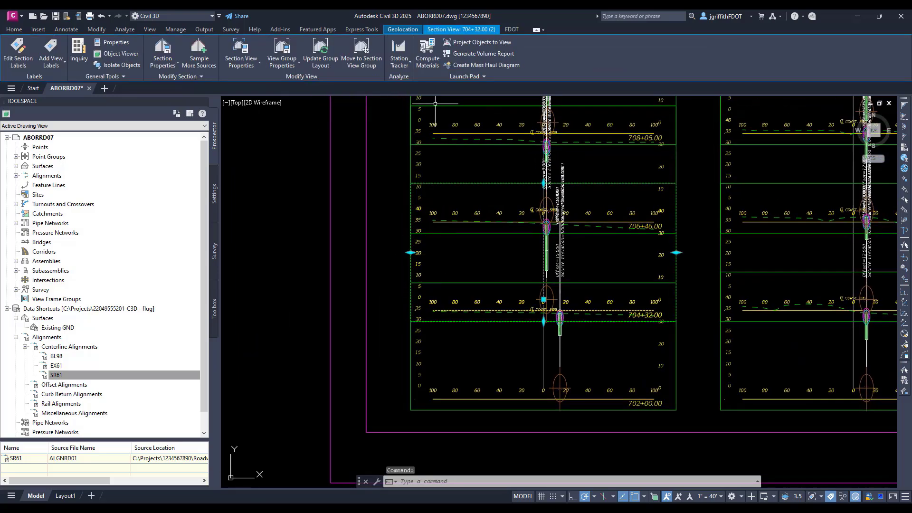
{"action": "left_click", "coordinate": [317, 56]}
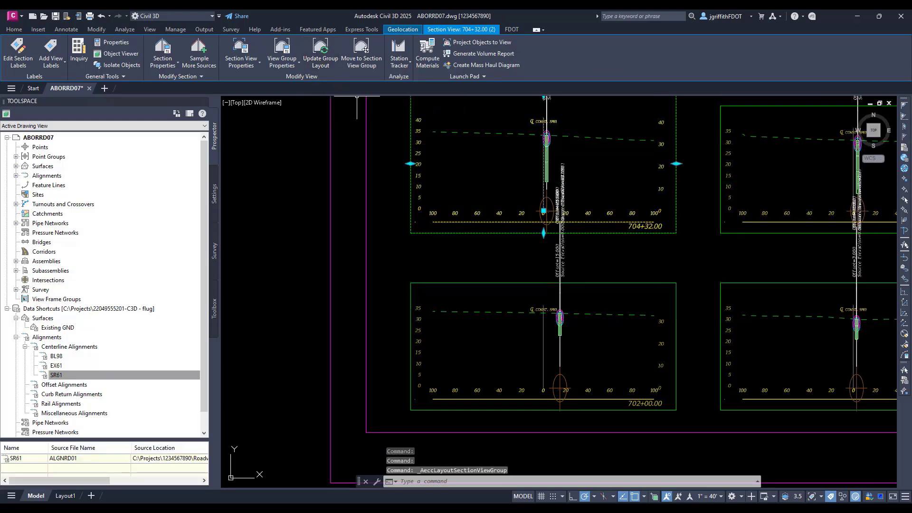
Examine the projected borehole solids, blocks and the offset and source elevation labels in the 702+00.00 section view.
{"action": "scroll", "coordinate": [562, 395], "scroll_direction": "up", "scroll_amount": 5}
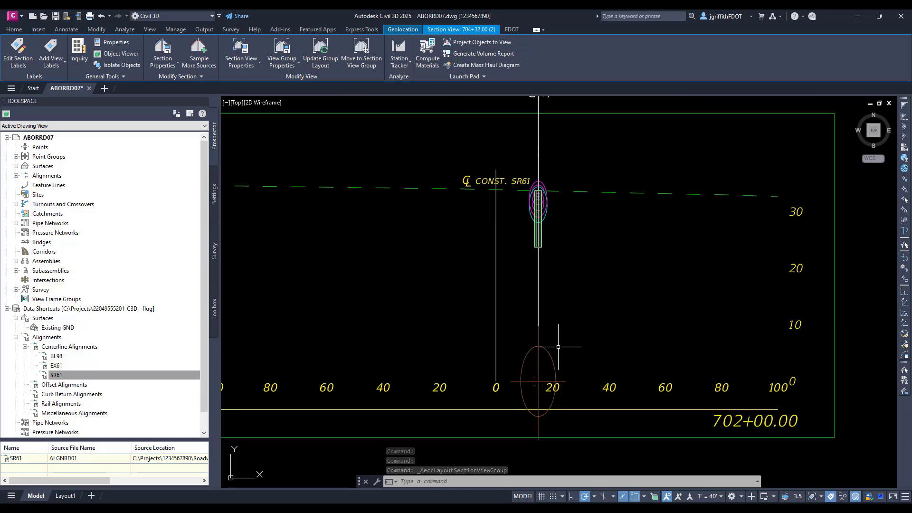
{"action": "scroll", "coordinate": [547, 230], "scroll_direction": "up", "scroll_amount": 8}
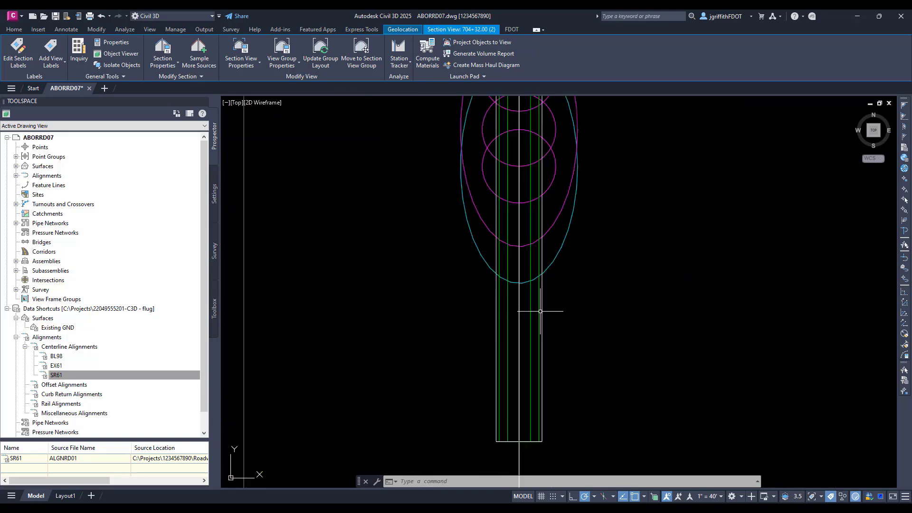
{"action": "scroll", "coordinate": [551, 352], "scroll_direction": "down", "scroll_amount": 5}
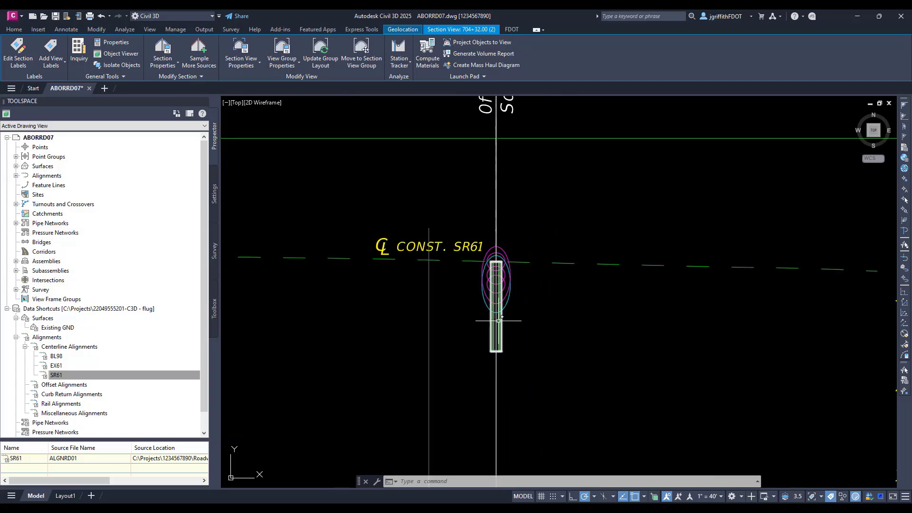
{"action": "scroll", "coordinate": [506, 275], "scroll_direction": "up", "scroll_amount": 5}
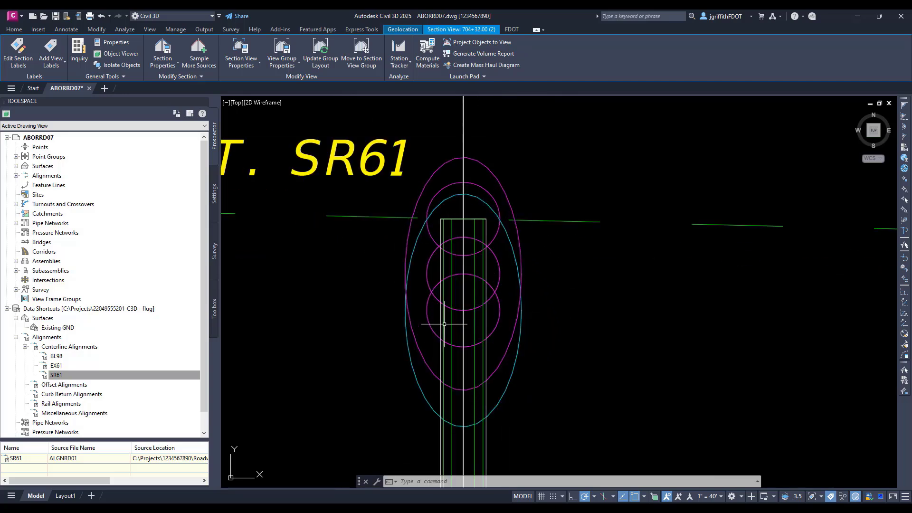
{"action": "scroll", "coordinate": [532, 305], "scroll_direction": "down", "scroll_amount": 8}
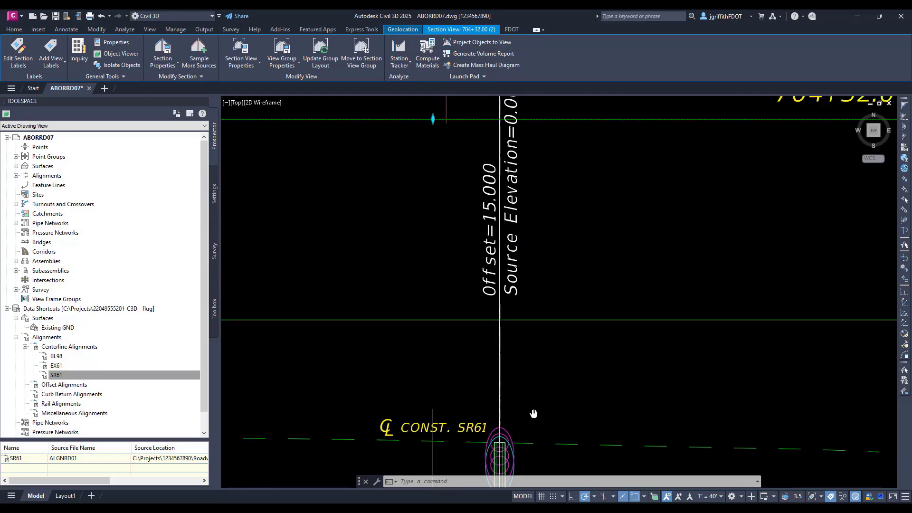
{"action": "scroll", "coordinate": [523, 237], "scroll_direction": "down", "scroll_amount": 5}
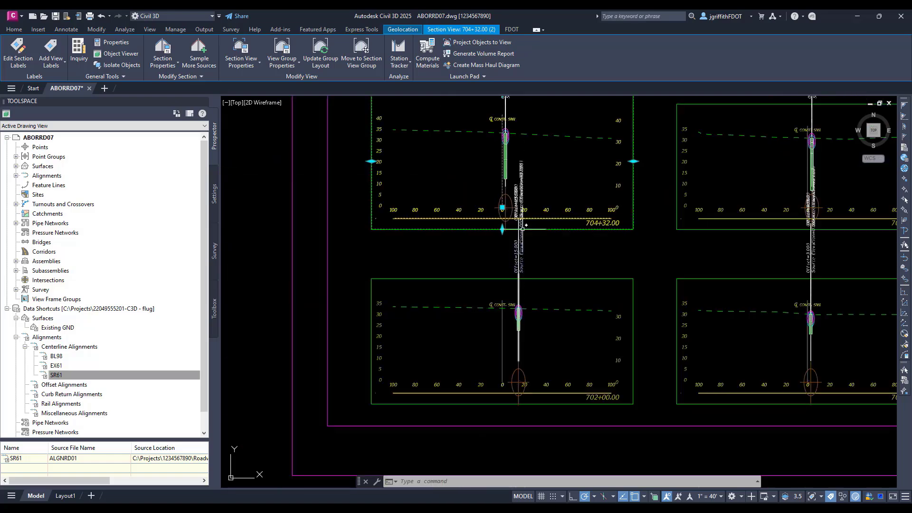
{"action": "scroll", "coordinate": [523, 237], "scroll_direction": "up", "scroll_amount": 10}
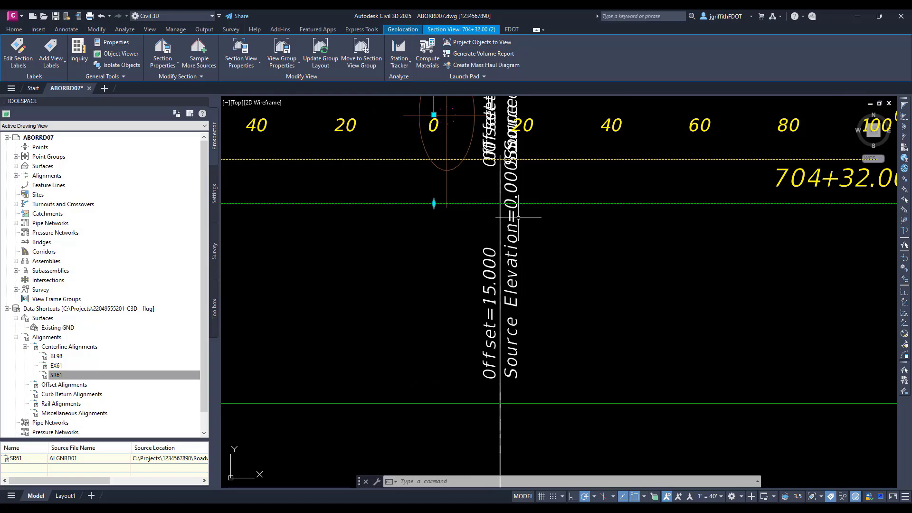
Examine Borehole-01 and its projection label at station 702 in plan view.
{"action": "mouse_move", "coordinate": [521, 219]}
{"action": "middle_mouse_down"}
{"action": "mouse_move", "coordinate": [502, 420]}
{"action": "mouse_move", "coordinate": [523, 293]}
{"action": "mouse_move", "coordinate": [642, 286]}
{"action": "middle_mouse_up"}
{"action": "scroll", "coordinate": [526, 276], "scroll_direction": "down", "scroll_amount": 10}
{"action": "scroll", "coordinate": [523, 277], "scroll_direction": "up", "scroll_amount": 1}
{"action": "scroll", "coordinate": [491, 329], "scroll_direction": "up", "scroll_amount": 10}
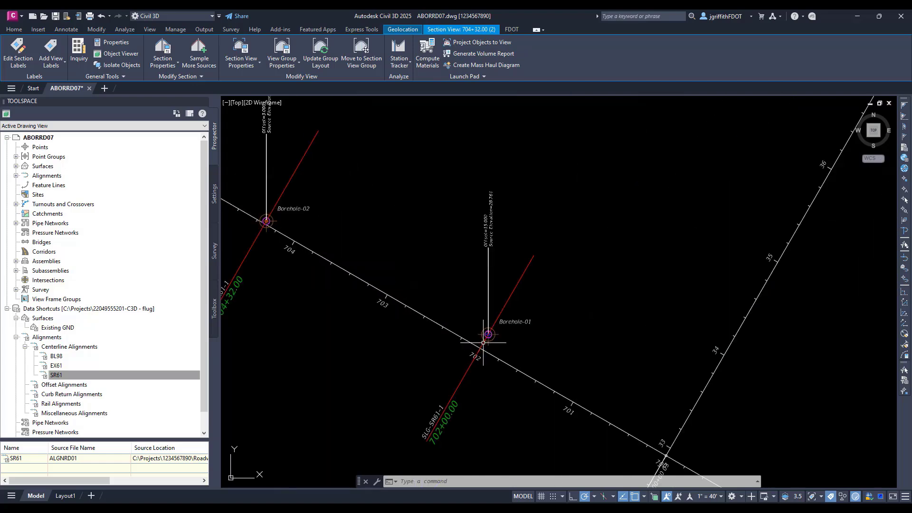
{"action": "middle_click_drag", "start_coordinate": [506, 300], "coordinate": [495, 416]}
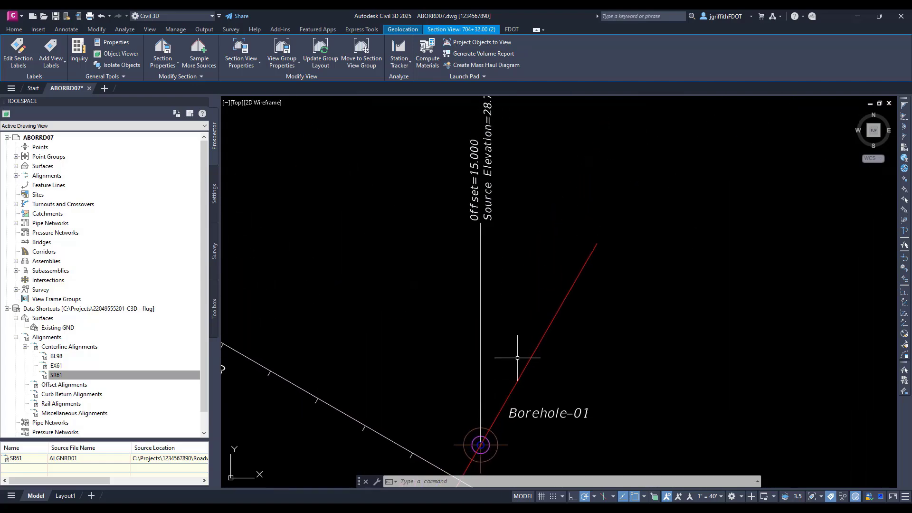
{"action": "middle_click_drag", "start_coordinate": [538, 163], "coordinate": [538, 220]}
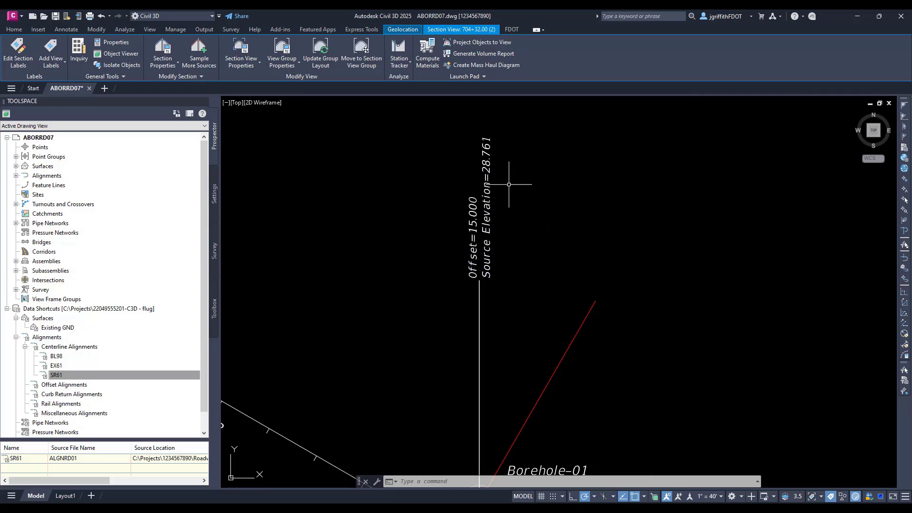
Undo the section view group layout update and the projection of objects to multiple section views.
{"action": "key", "text": "ctrl+z"}
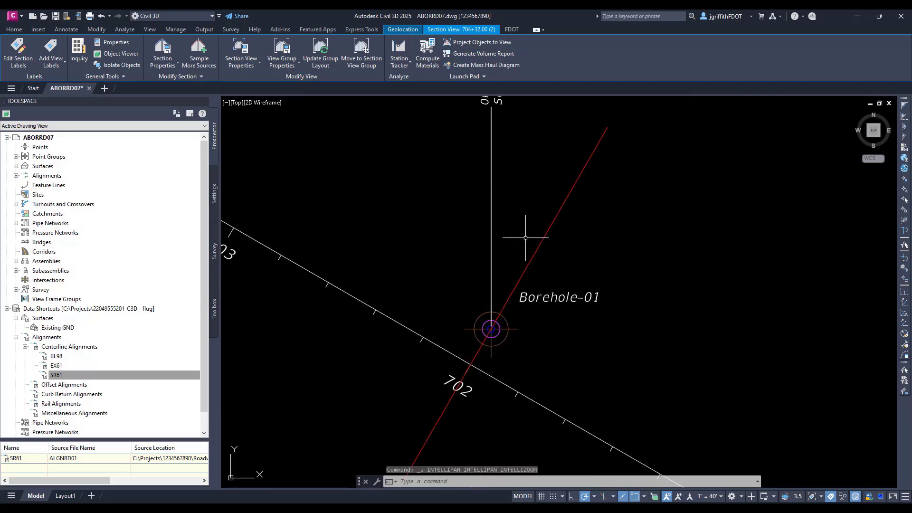
{"action": "key", "text": "ctrl+z"}
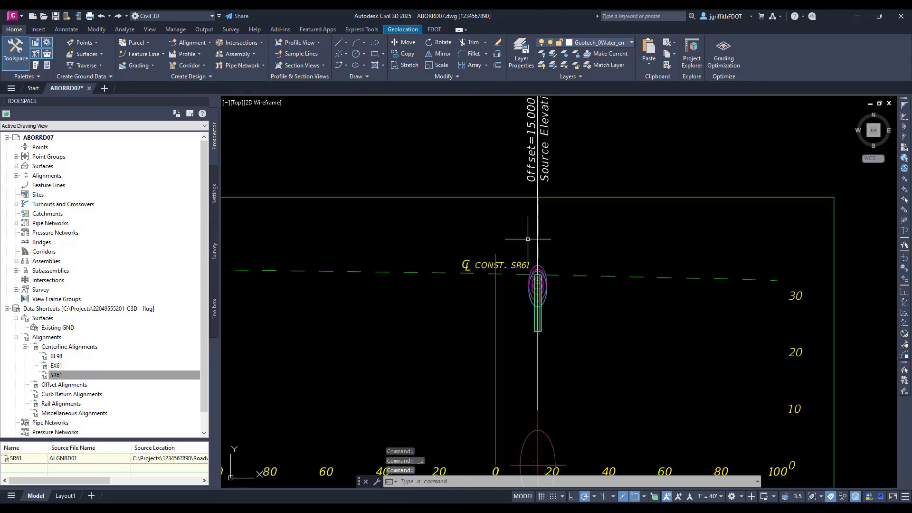
{"action": "key", "text": "ctrl+z"}
{"action": "key", "text": "ctrl+z"}
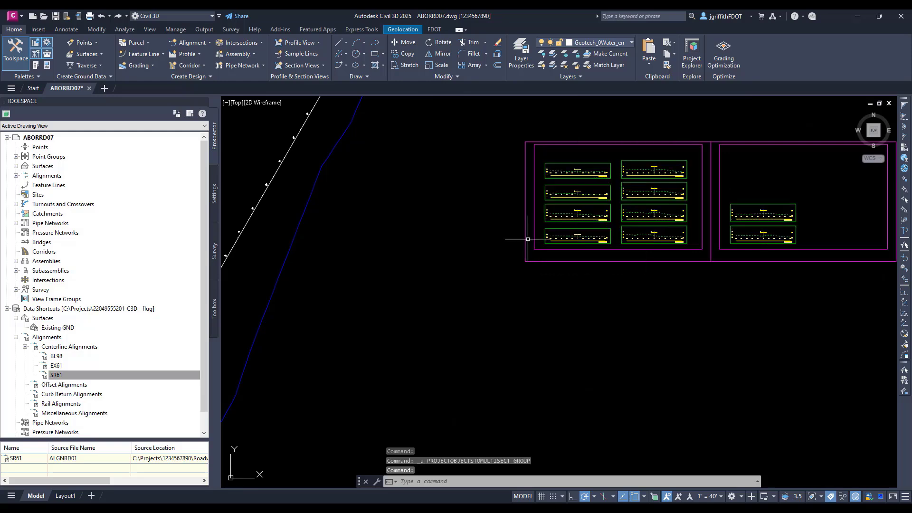
{"action": "key", "text": "ctrl+z"}
Copy the Borehole-01 objects and paste the duplicate just northwest of the original, away from the 702+00.00 sample line.
{"action": "left_click", "coordinate": [492, 280]}
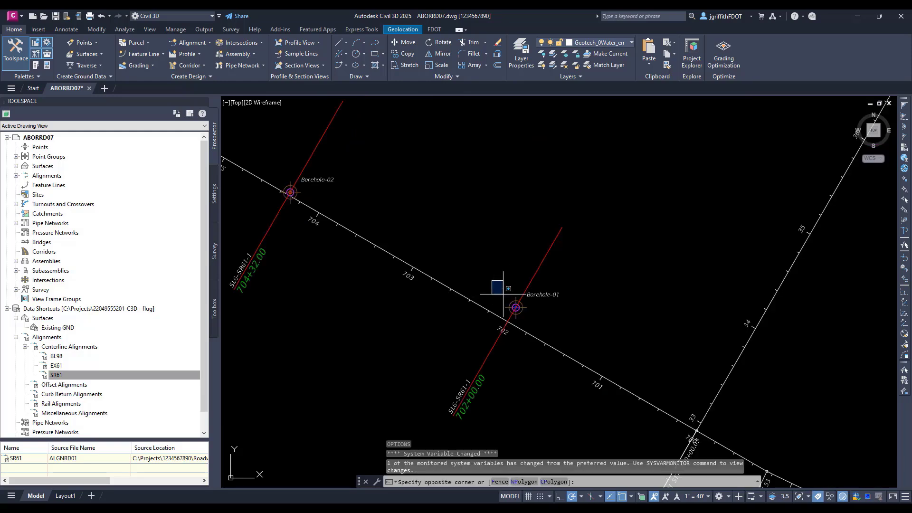
{"action": "left_click", "coordinate": [583, 317]}
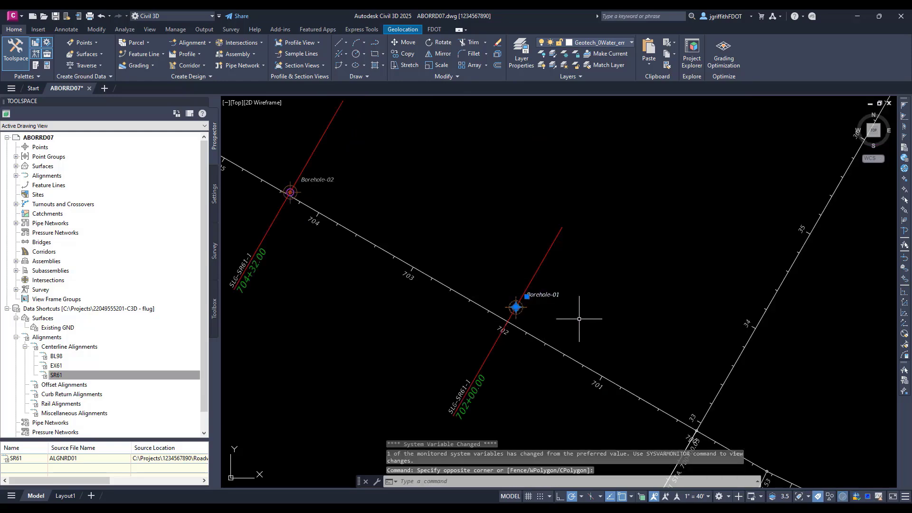
{"action": "key", "text": "ctrl+c"}
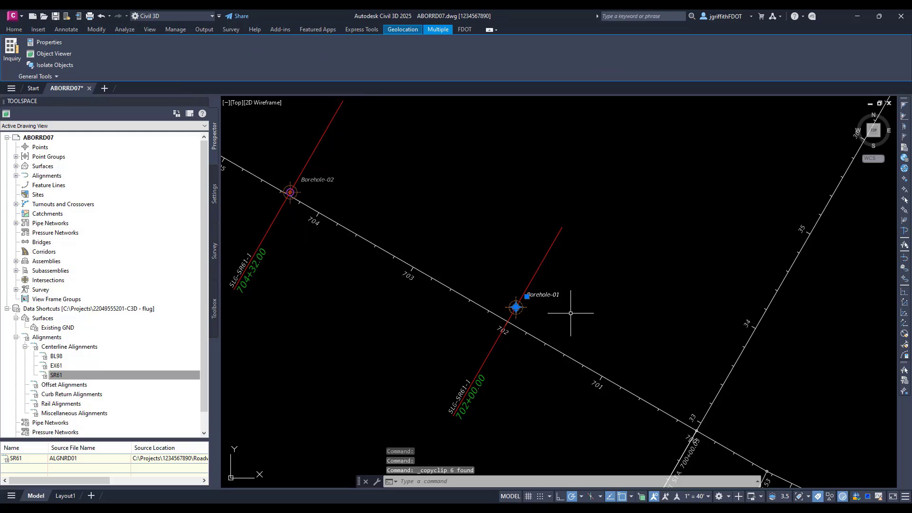
{"action": "key", "text": "ctrl+v"}
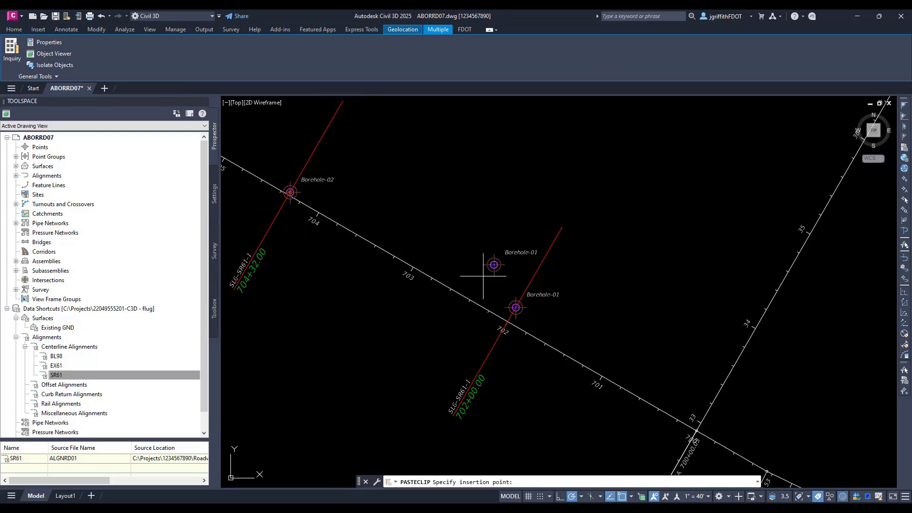
{"action": "left_click", "coordinate": [469, 301]}
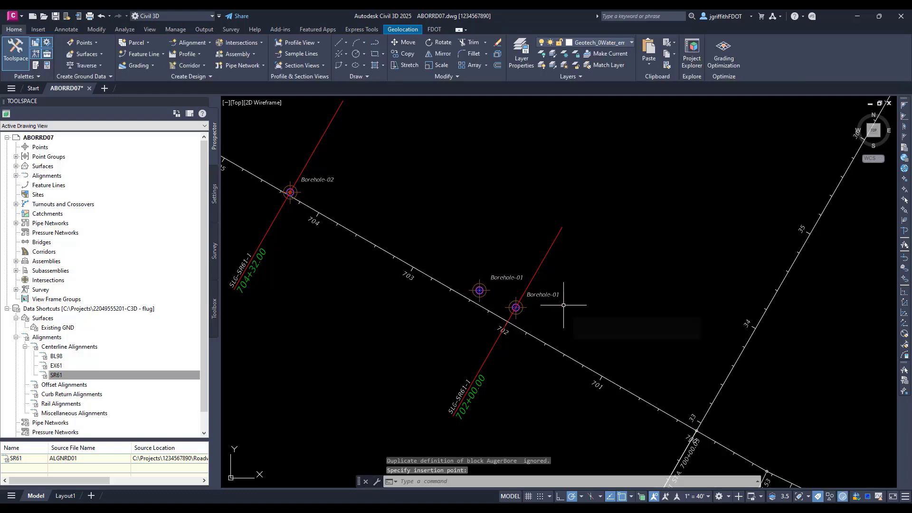
{"action": "key", "text": "Escape"}
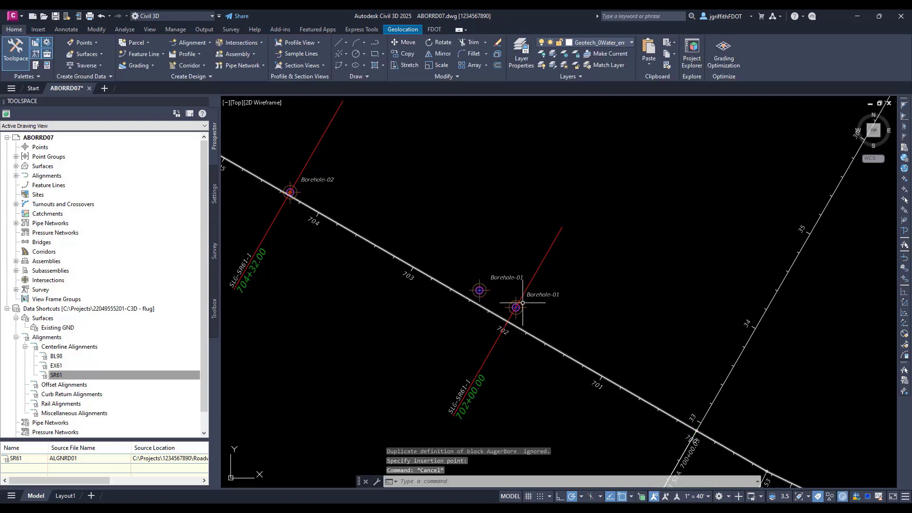
{"action": "scroll", "coordinate": [635, 240], "scroll_direction": "down", "scroll_amount": 8}
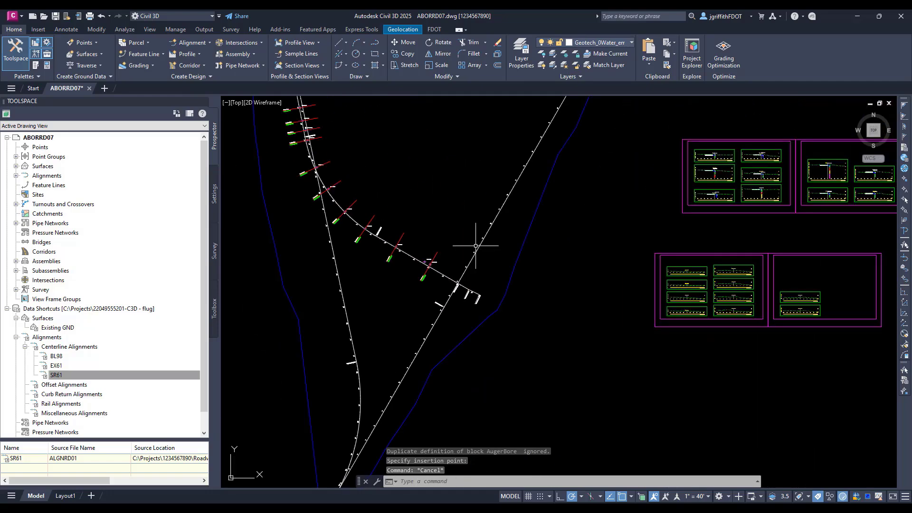
Project the points, solids and blocks onto Section View Group - 2 by percentage, at 75% toward the previous and next sample lines.
{"action": "scroll", "coordinate": [853, 397], "scroll_direction": "up", "scroll_amount": 2}
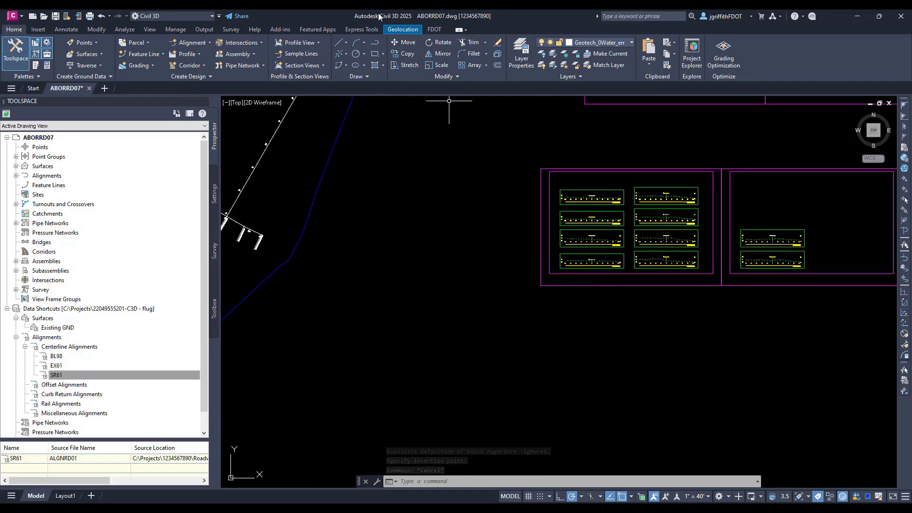
{"action": "left_click", "coordinate": [323, 65]}
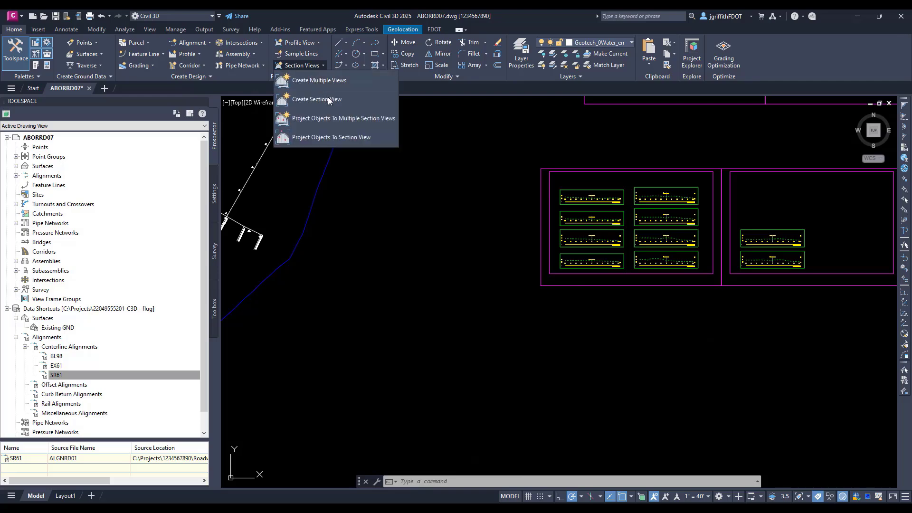
{"action": "left_click", "coordinate": [332, 116]}
{"action": "left_click", "coordinate": [572, 256]}
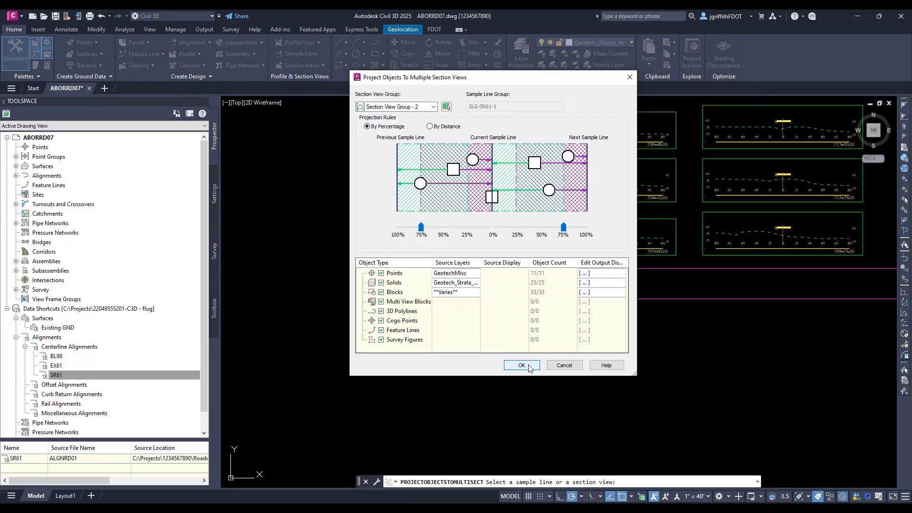
{"action": "left_click", "coordinate": [524, 364]}
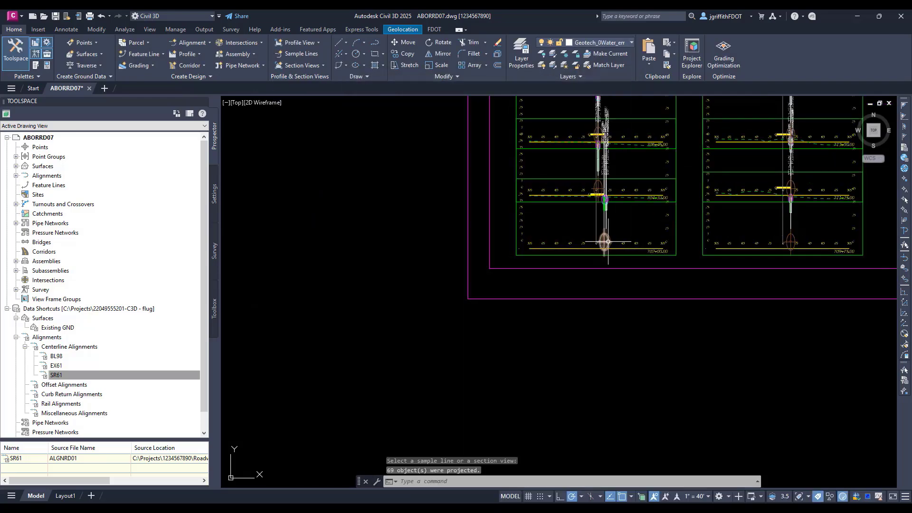
Examine the original and copied boreholes projected into the 702+00.00 section view.
{"action": "scroll", "coordinate": [610, 238], "scroll_direction": "up", "scroll_amount": 7}
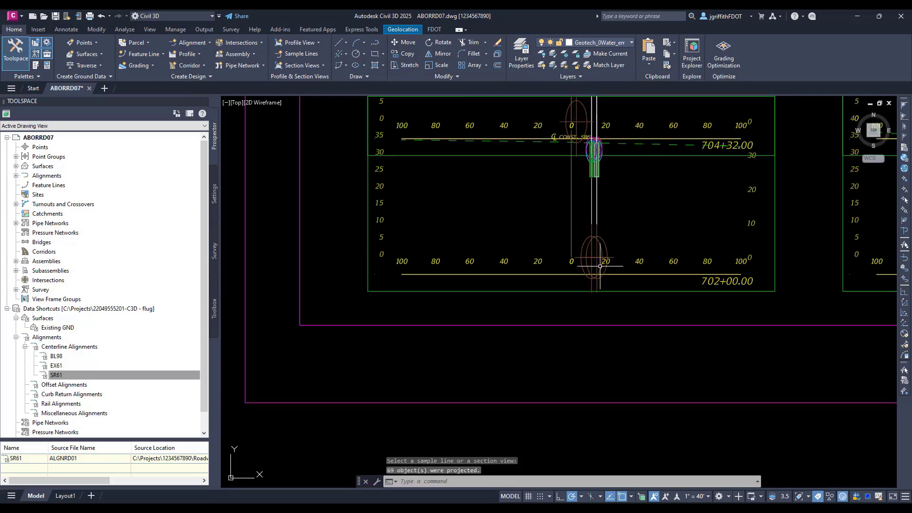
{"action": "scroll", "coordinate": [600, 266], "scroll_direction": "down", "scroll_amount": 3}
{"action": "middle_click_drag", "start_coordinate": [599, 245], "coordinate": [547, 363]}
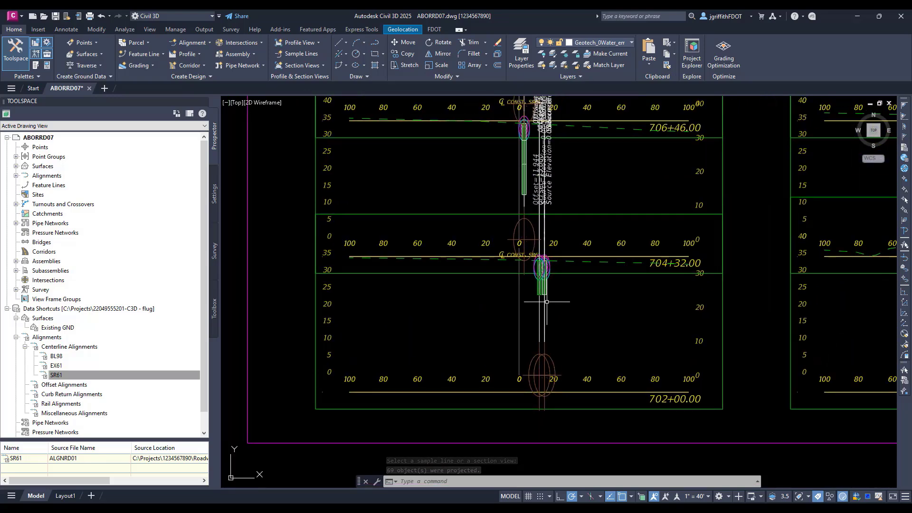
{"action": "scroll", "coordinate": [547, 302], "scroll_direction": "up", "scroll_amount": 5}
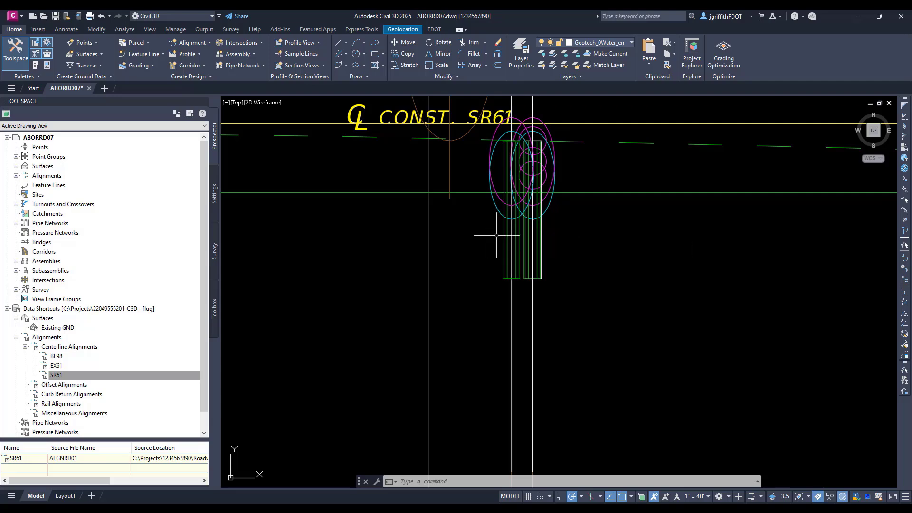
{"action": "scroll", "coordinate": [580, 248], "scroll_direction": "down", "scroll_amount": 5}
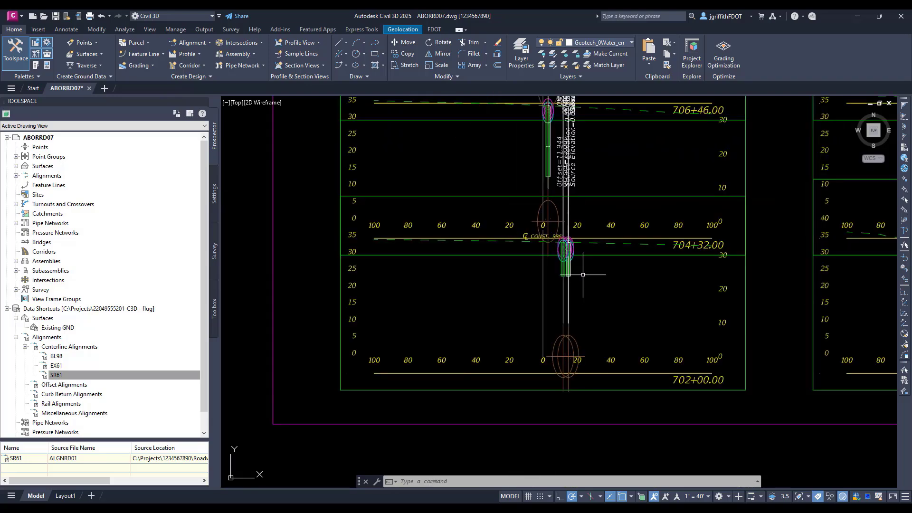
{"action": "mouse_move", "coordinate": [583, 274]}
{"action": "middle_mouse_down"}
{"action": "mouse_move", "coordinate": [558, 413]}
{"action": "mouse_move", "coordinate": [575, 267]}
{"action": "middle_mouse_up"}
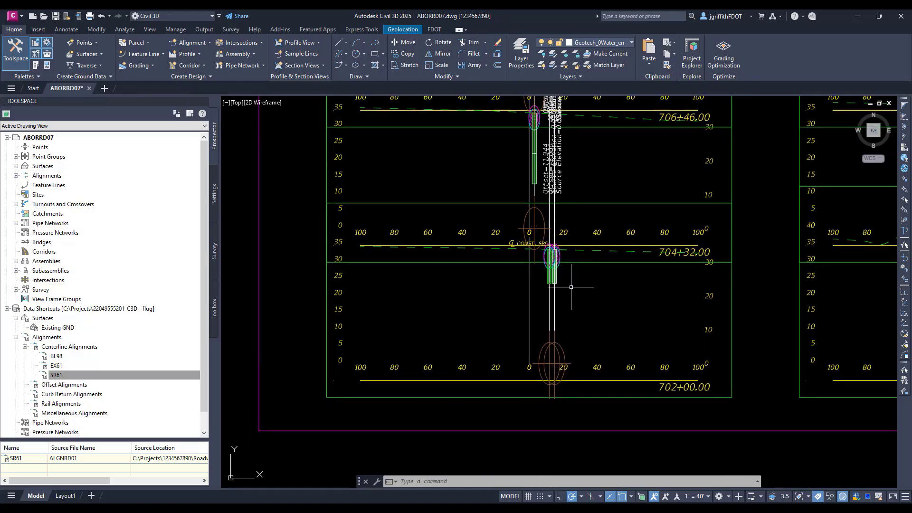
Undo the projection of objects onto Section View Group - 2.
{"action": "key", "text": "ctrl+z"}
{"action": "key", "text": "ctrl+z"}
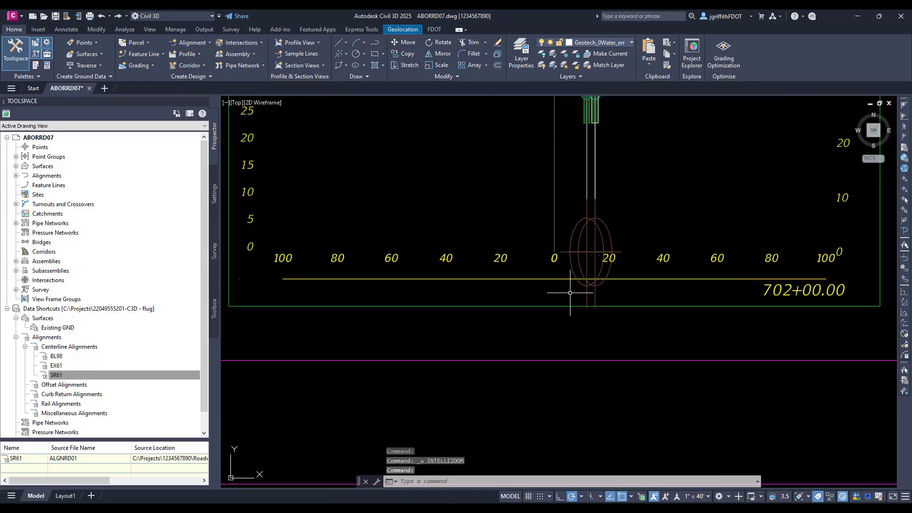
{"action": "key", "text": "ctrl+z"}
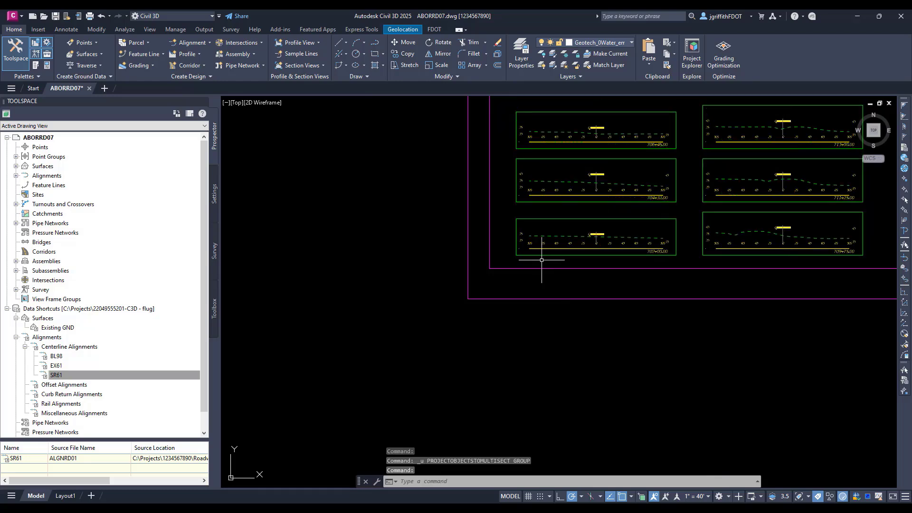
Start projecting objects to multiple section views for Section View Group - 2, with the projection rules at 75% on both sides.
{"action": "left_click", "coordinate": [300, 65]}
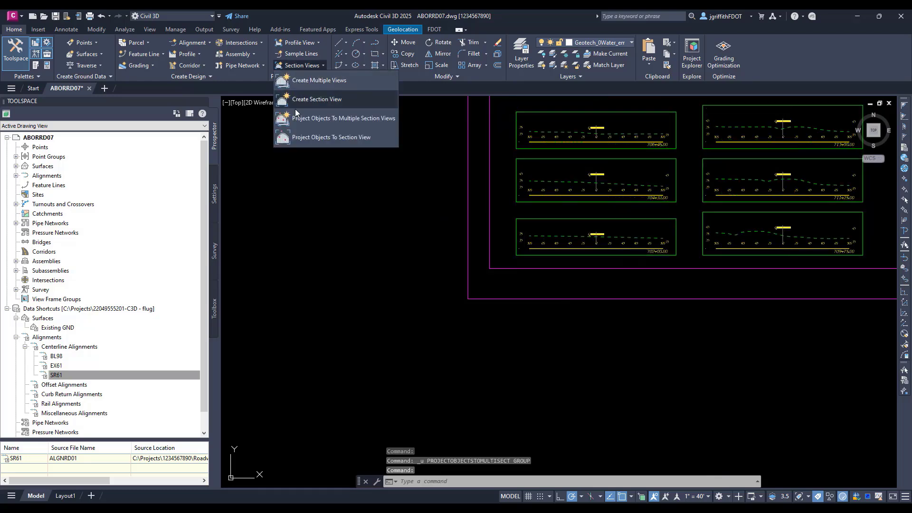
{"action": "left_click", "coordinate": [302, 118]}
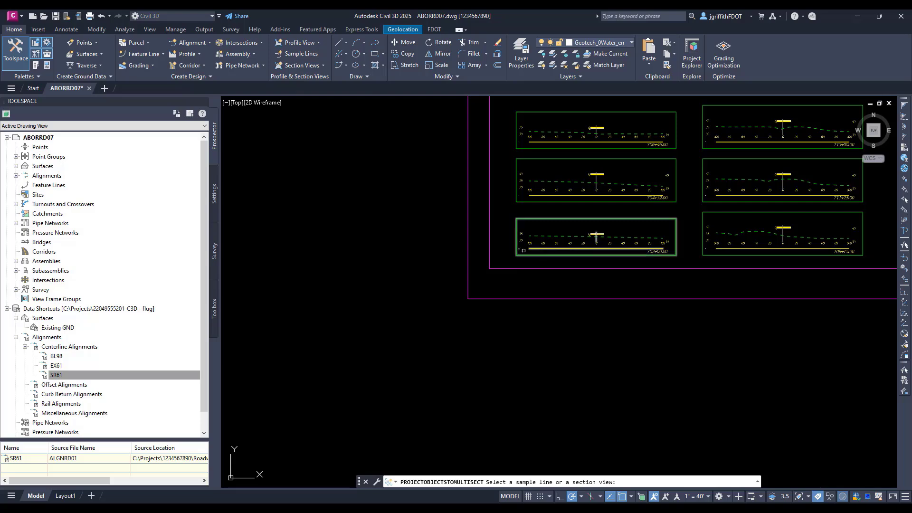
{"action": "left_click", "coordinate": [539, 256]}
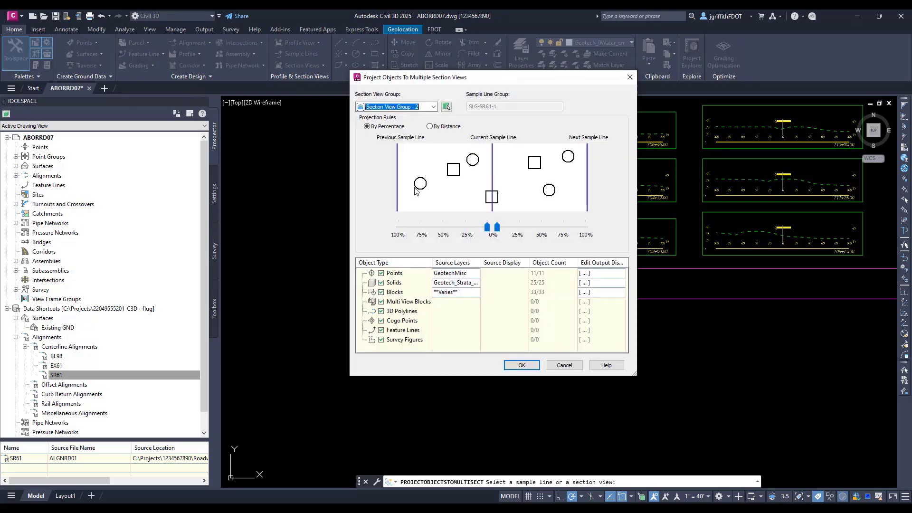
{"action": "left_click", "coordinate": [421, 228]}
{"action": "left_click", "coordinate": [566, 230]}
{"action": "left_click", "coordinate": [566, 230]}
{"action": "left_click", "coordinate": [566, 230]}
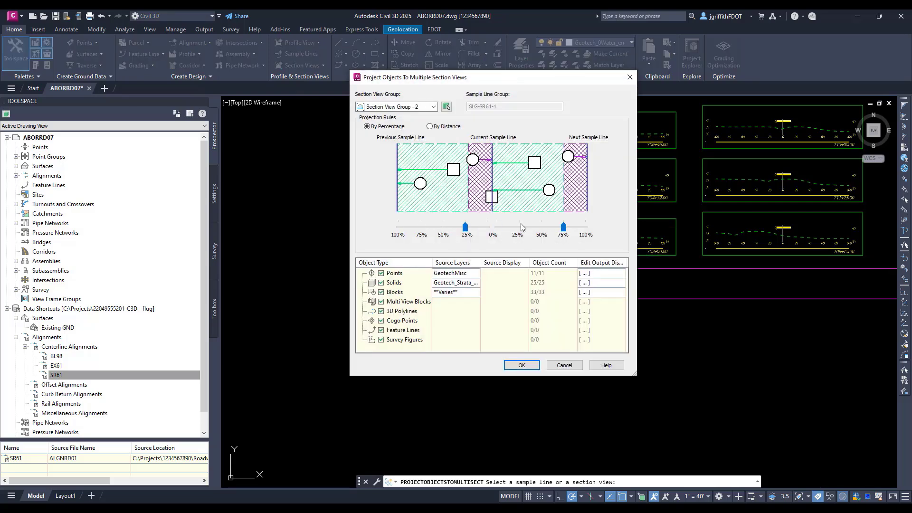
{"action": "left_click", "coordinate": [423, 229]}
{"action": "left_click", "coordinate": [423, 229]}
Exclude the Core layer from the projected blocks and turn off Draw Crossings for all blocks.
{"action": "left_click", "coordinate": [445, 293]}
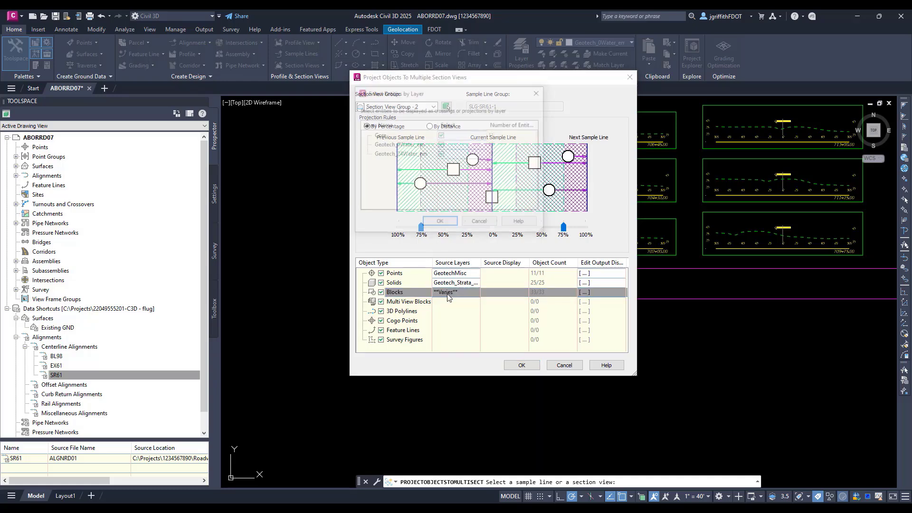
{"action": "left_click", "coordinate": [586, 291]}
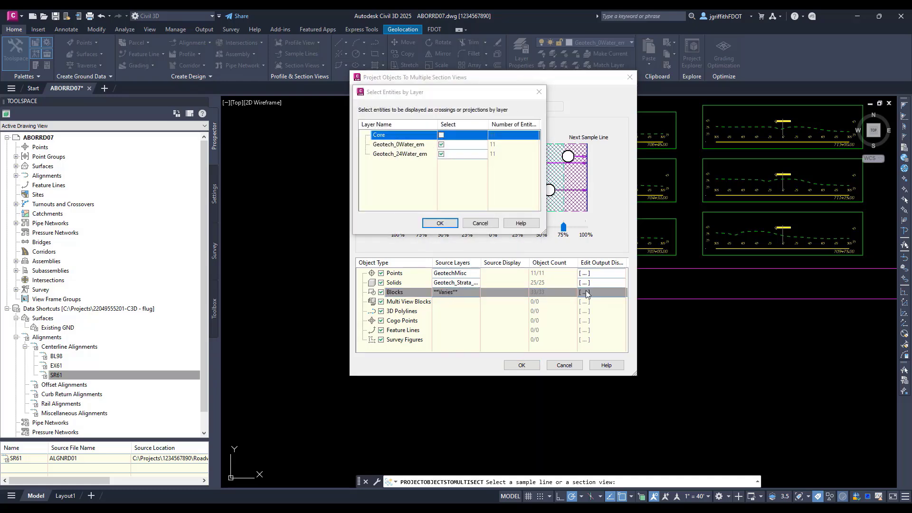
{"action": "left_click", "coordinate": [453, 222]}
{"action": "left_click", "coordinate": [588, 291]}
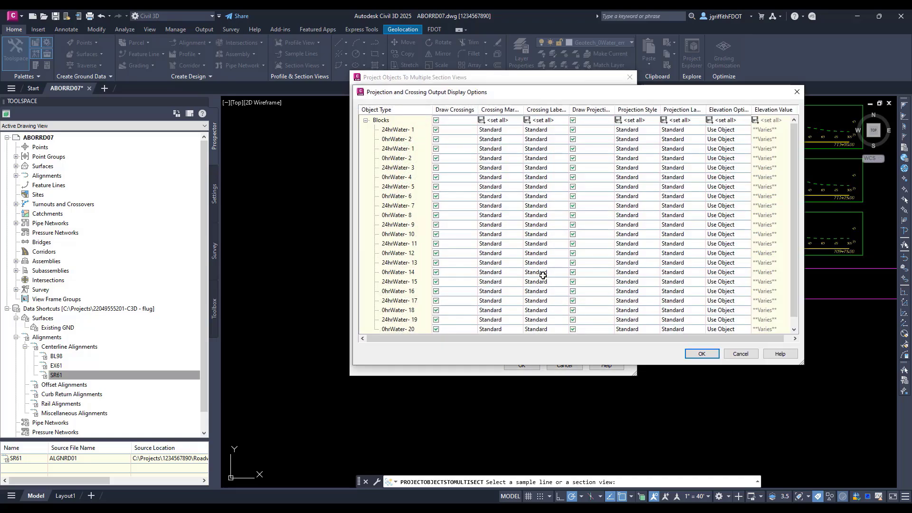
{"action": "left_click", "coordinate": [436, 122]}
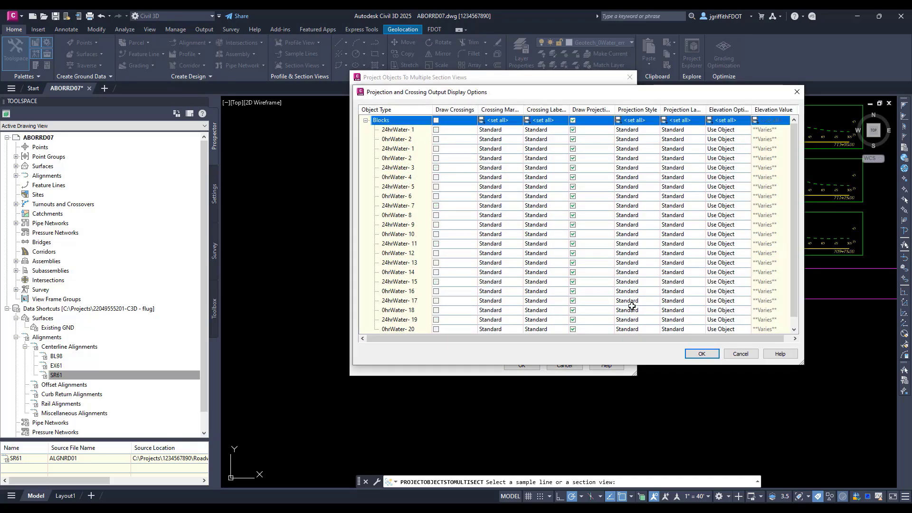
{"action": "left_click", "coordinate": [702, 353]}
Turn off Draw Crossings for all solids and all points.
{"action": "left_click", "coordinate": [590, 283]}
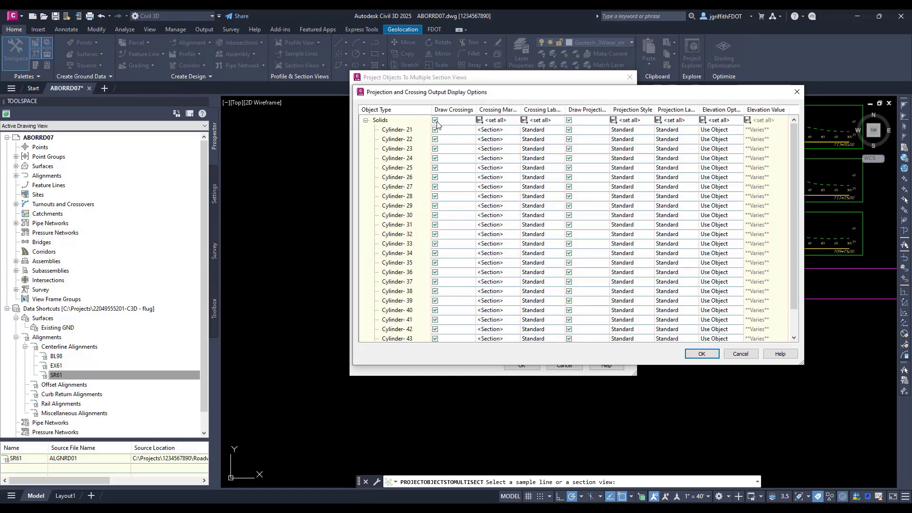
{"action": "left_click", "coordinate": [435, 121]}
{"action": "left_click", "coordinate": [702, 353]}
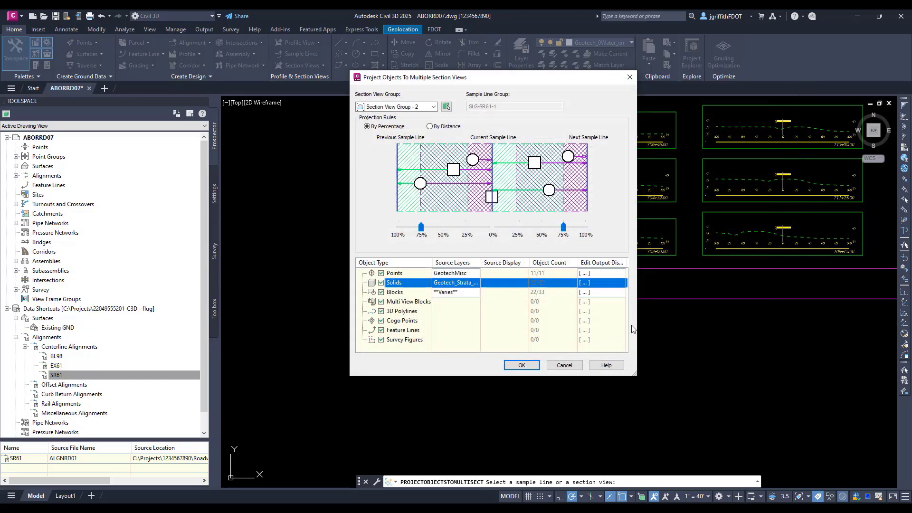
{"action": "left_click", "coordinate": [594, 273]}
{"action": "left_click", "coordinate": [435, 121]}
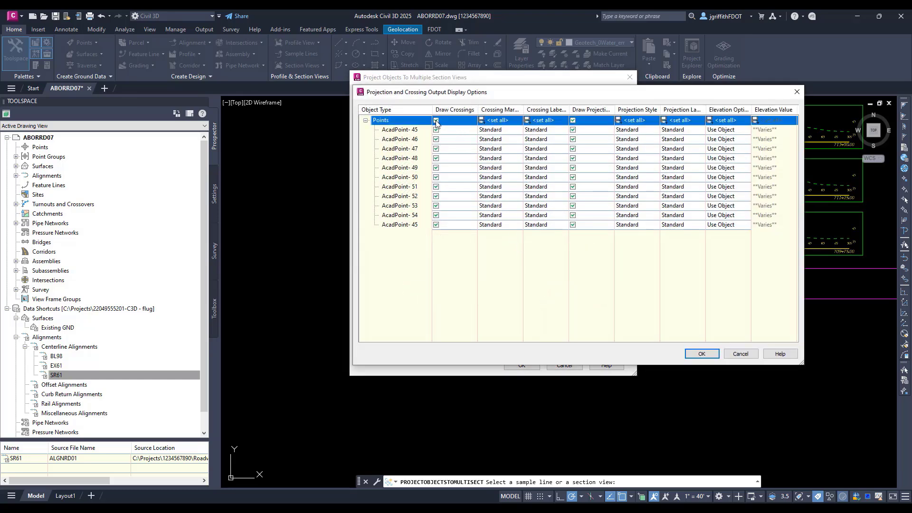
{"action": "left_click", "coordinate": [703, 354]}
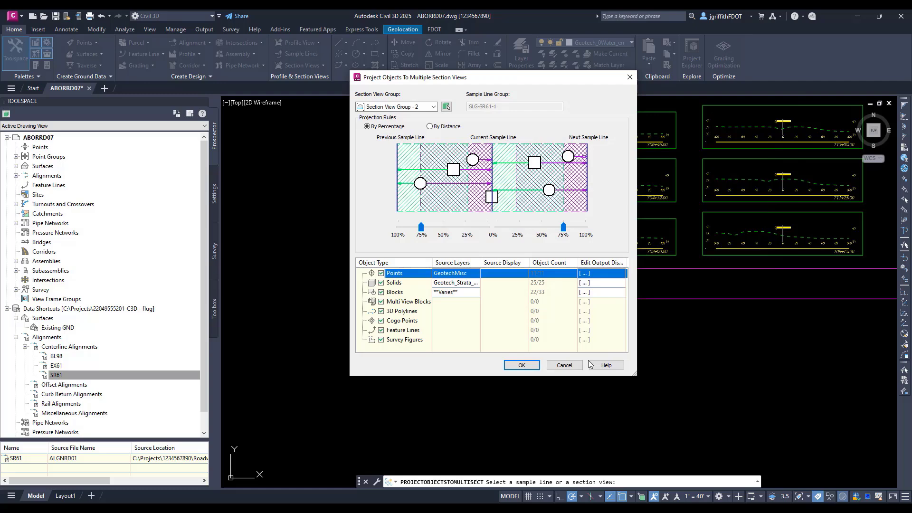
Project the configured objects onto the section views and undo that projection.
{"action": "left_click", "coordinate": [521, 364]}
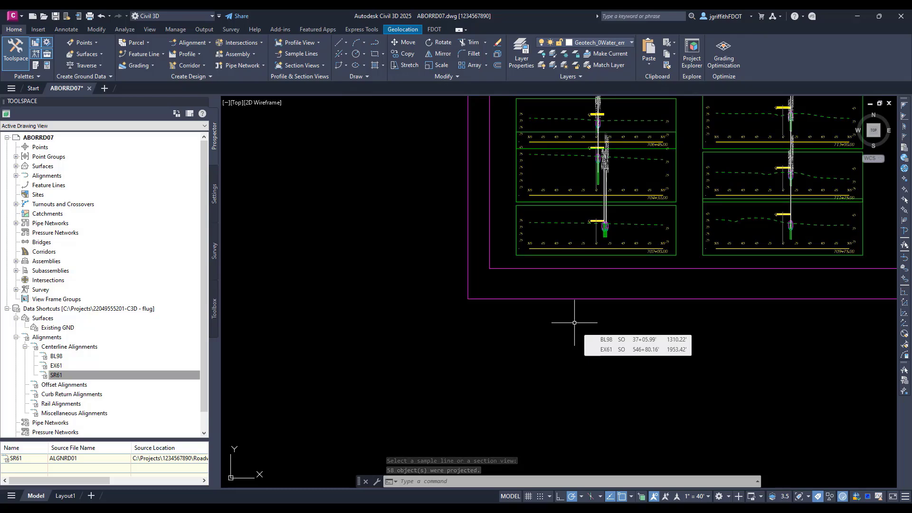
{"action": "key", "text": "ctrl+z"}
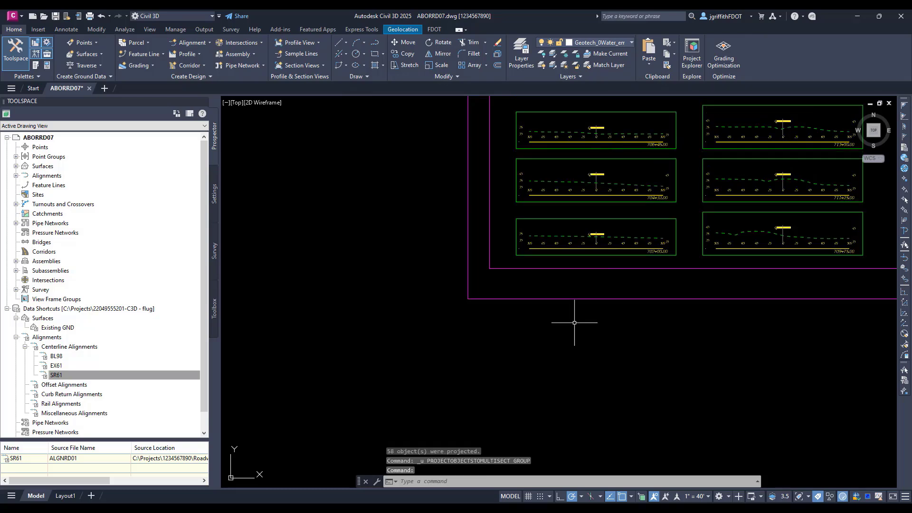
Restart the multiple section view projection from the 702+00.00 view and set its previous and next sample line percentages to 75%.
{"action": "left_click", "coordinate": [297, 65]}
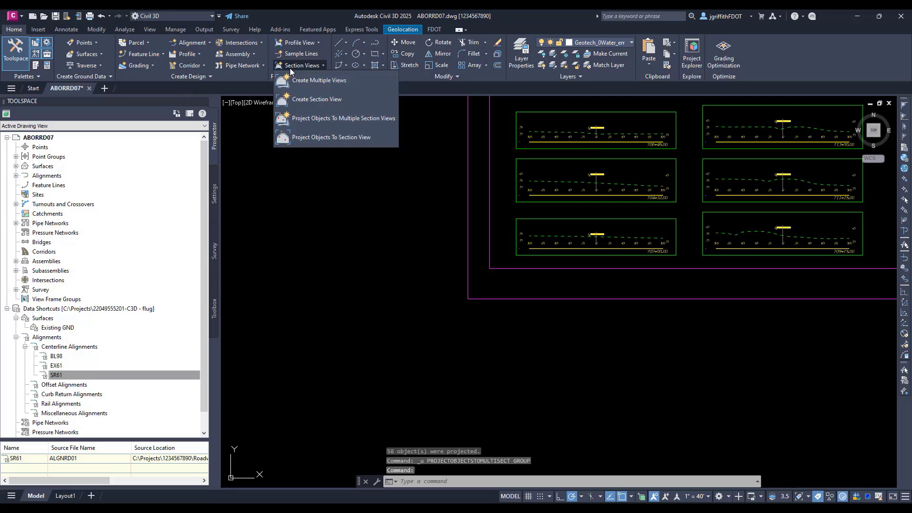
{"action": "left_click", "coordinate": [330, 124]}
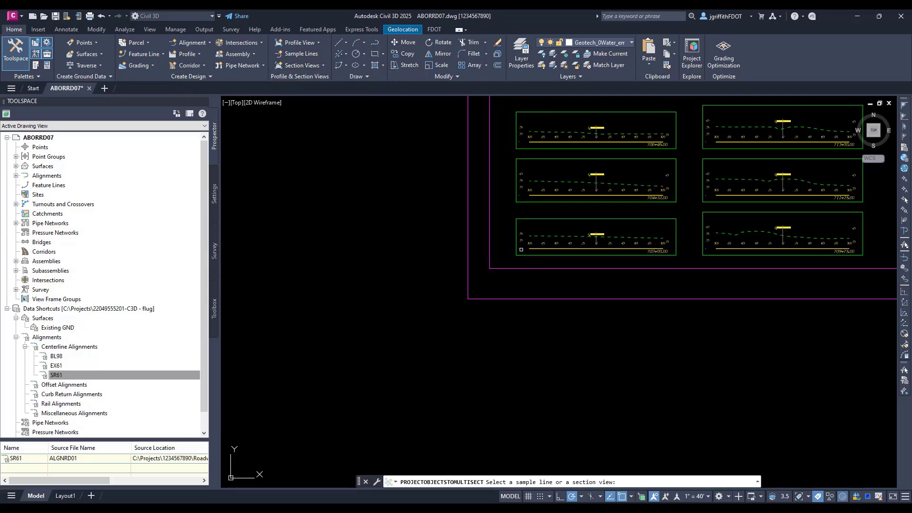
{"action": "left_click", "coordinate": [518, 244]}
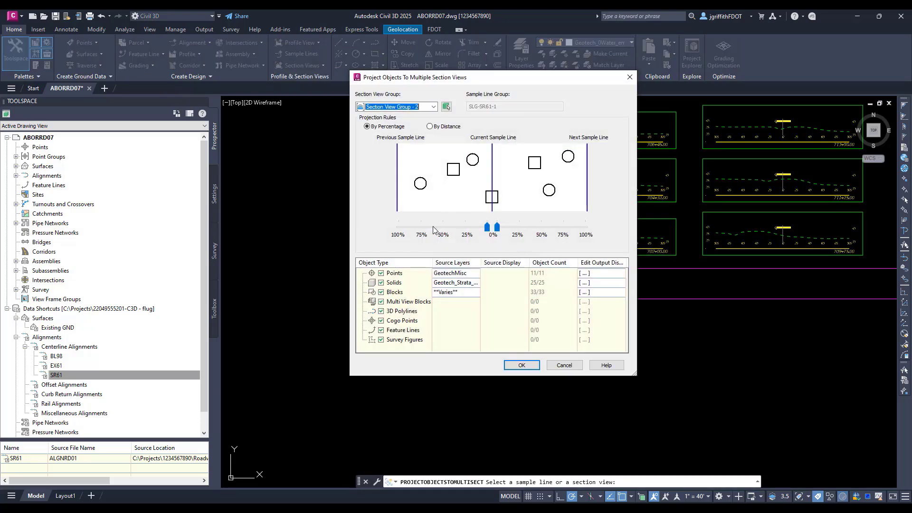
{"action": "left_click_drag", "start_coordinate": [432, 226], "coordinate": [422, 231]}
{"action": "left_click_drag", "start_coordinate": [497, 227], "coordinate": [558, 237]}
Leave the Core layer out of the block projection and disable Draw Crossings for the remaining blocks.
{"action": "left_click", "coordinate": [461, 293]}
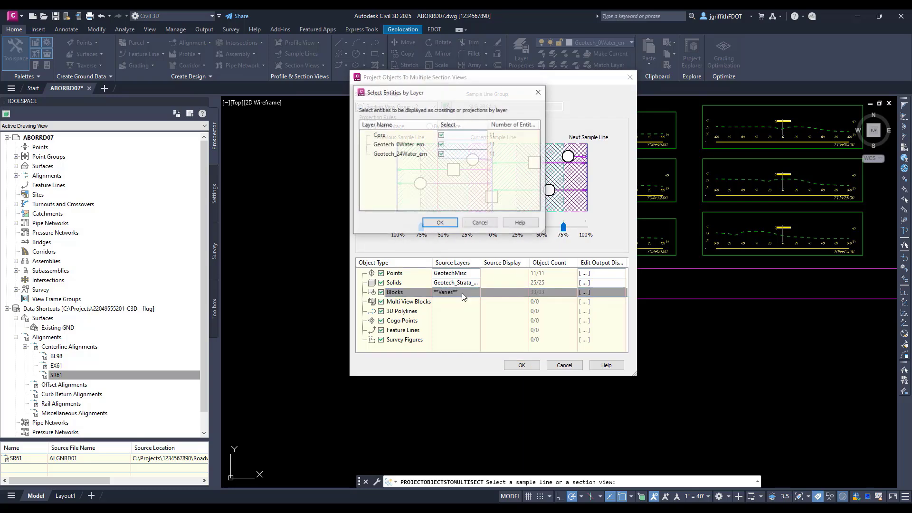
{"action": "left_click", "coordinate": [441, 135]}
{"action": "left_click", "coordinate": [438, 224]}
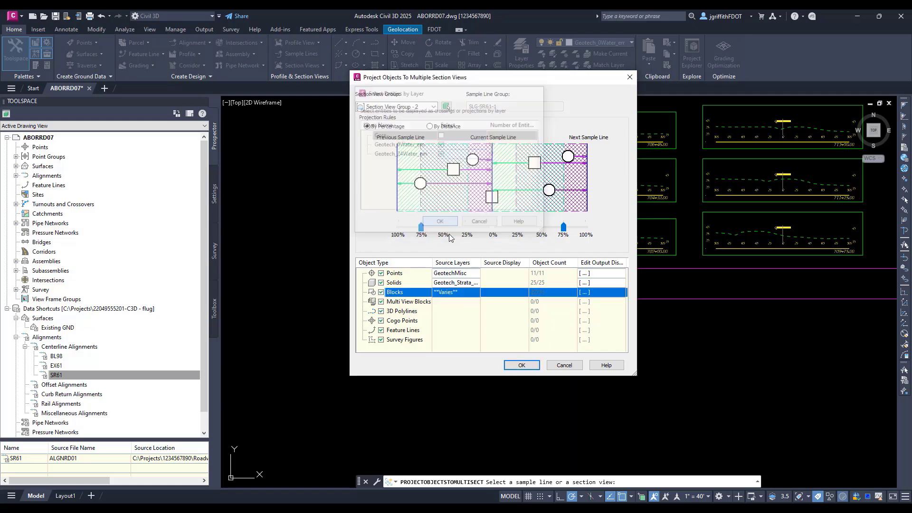
{"action": "left_click", "coordinate": [585, 292]}
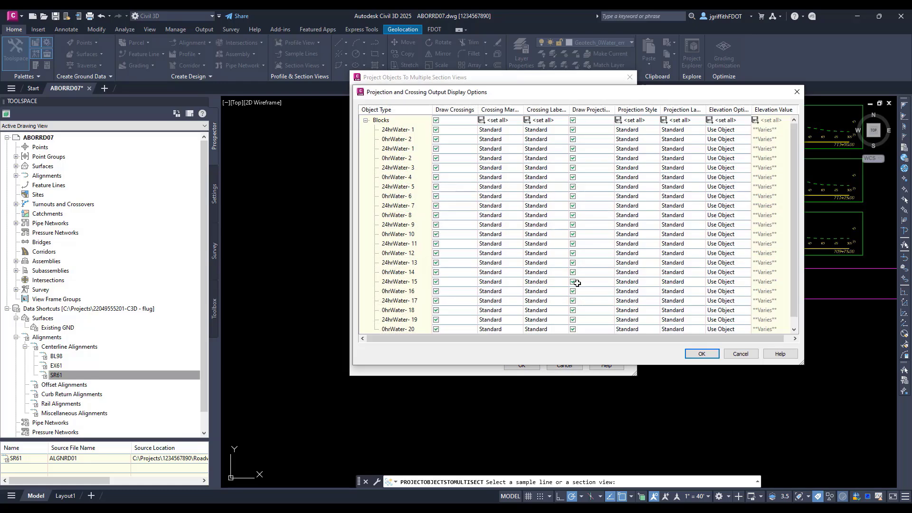
{"action": "left_click", "coordinate": [435, 121]}
{"action": "left_click", "coordinate": [701, 354]}
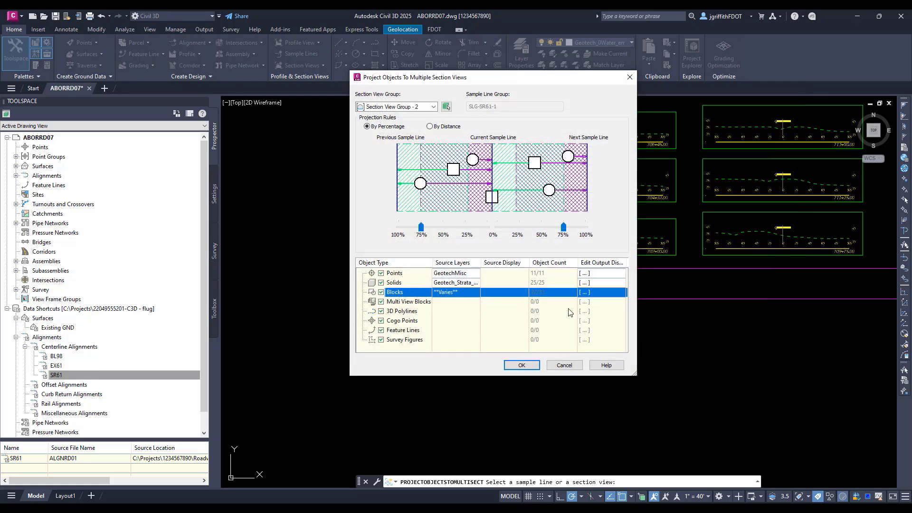
Enable Draw Projections for all blocks and set their projection style to Geotech 24 Water Data.
{"action": "left_click", "coordinate": [586, 293]}
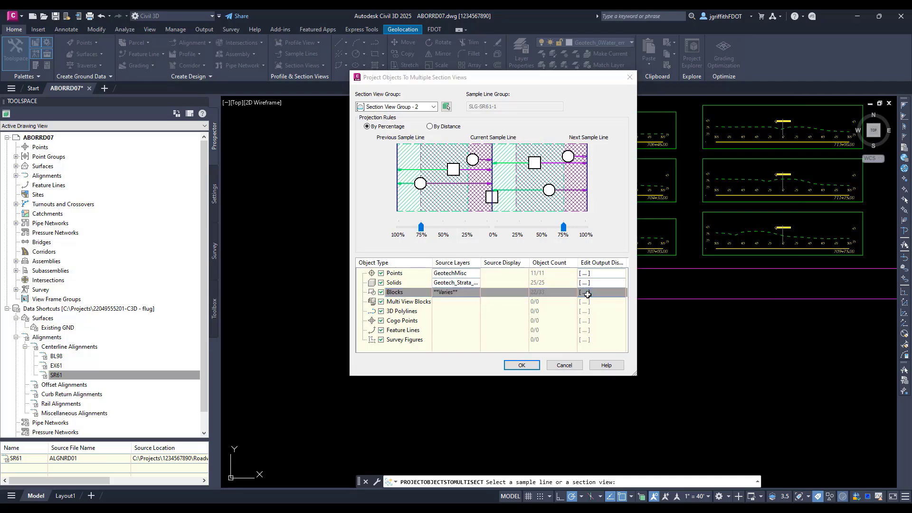
{"action": "left_click", "coordinate": [573, 121]}
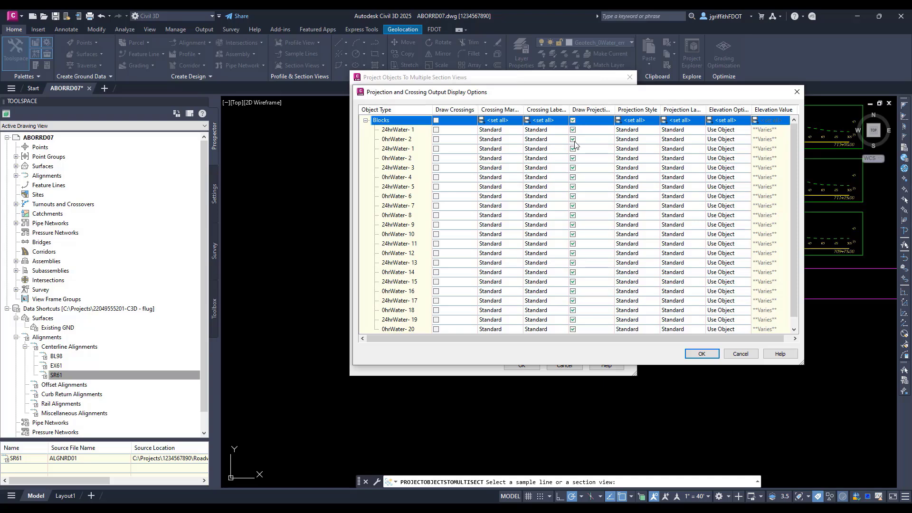
{"action": "left_click", "coordinate": [647, 121]}
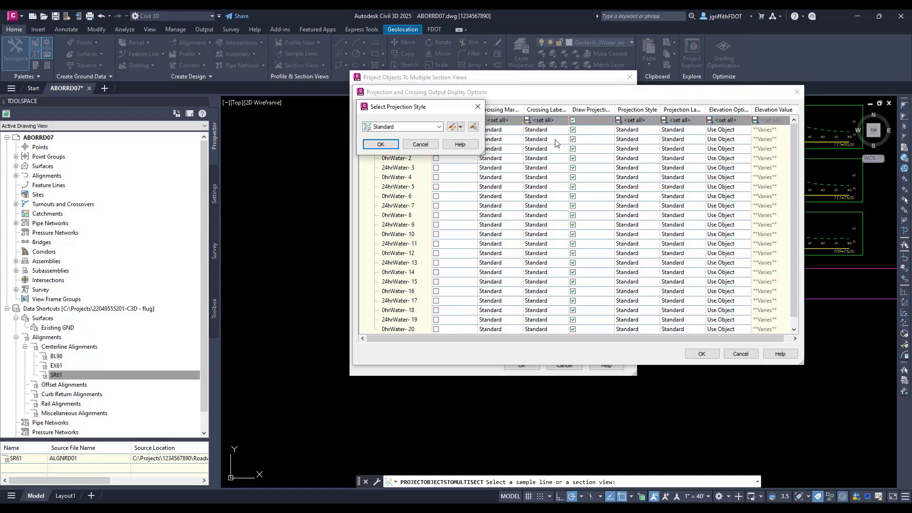
{"action": "left_click", "coordinate": [439, 126]}
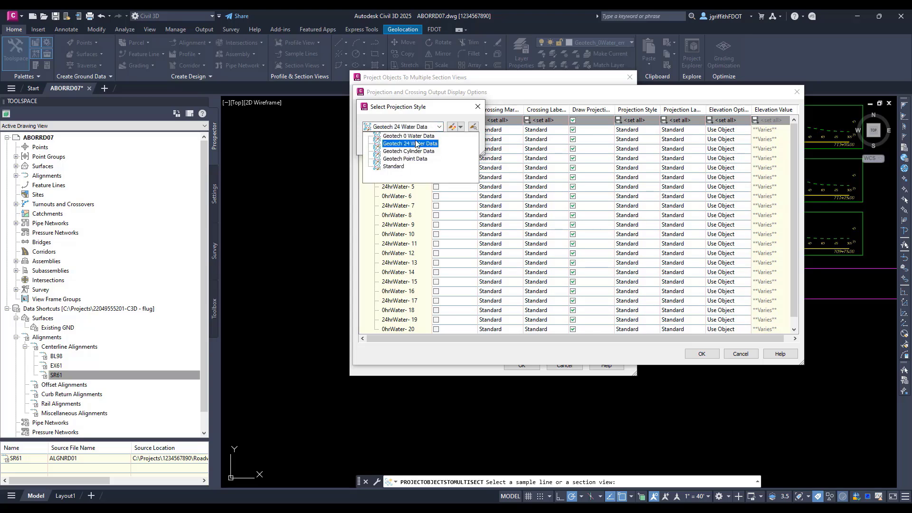
{"action": "left_click", "coordinate": [412, 155]}
{"action": "key", "text": "Return"}
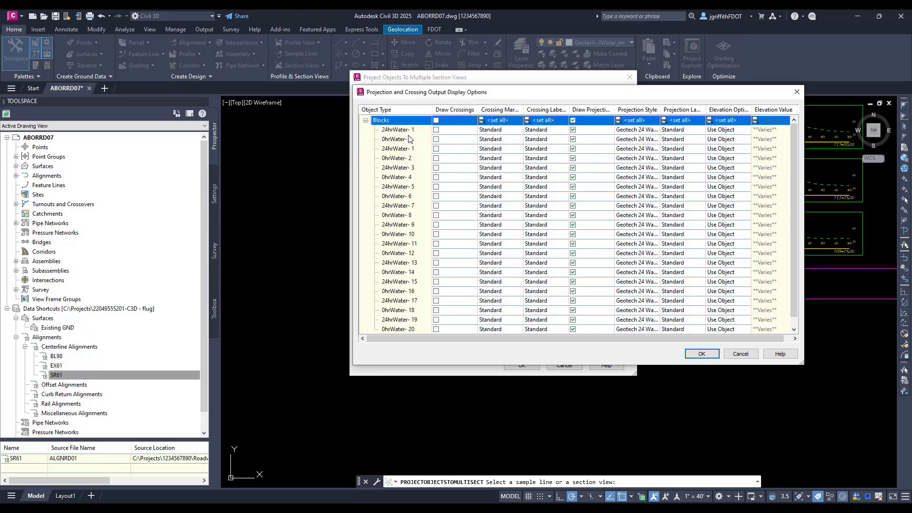
Set the projection label style of the first listed 24hrWater block to Geotech 24hr Water Label.
{"action": "left_click", "coordinate": [695, 129]}
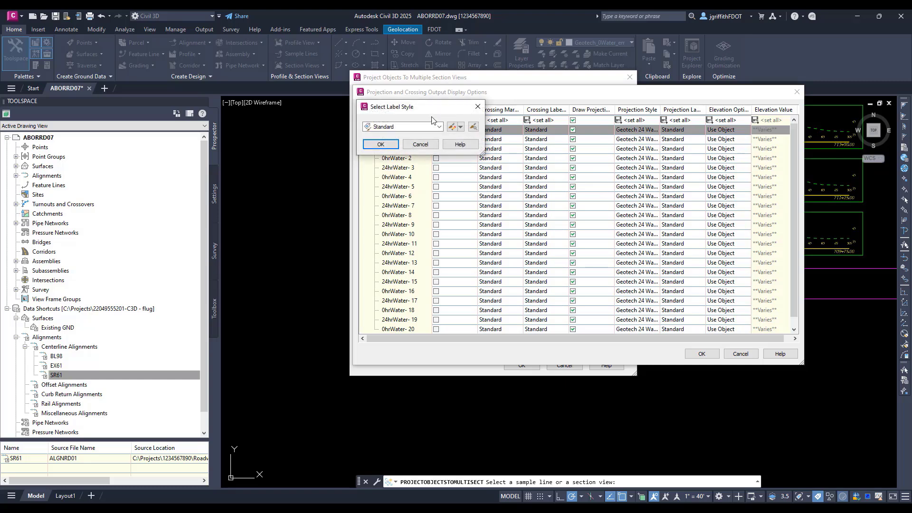
{"action": "left_click", "coordinate": [438, 127]}
{"action": "left_click", "coordinate": [408, 151]}
{"action": "left_click", "coordinate": [381, 145]}
Set the projection style of all 0hrWater blocks together to Geotech 0 Water Data.
{"action": "left_click", "coordinate": [399, 141]}
{"action": "left_click", "coordinate": [399, 159], "text": "ctrl"}
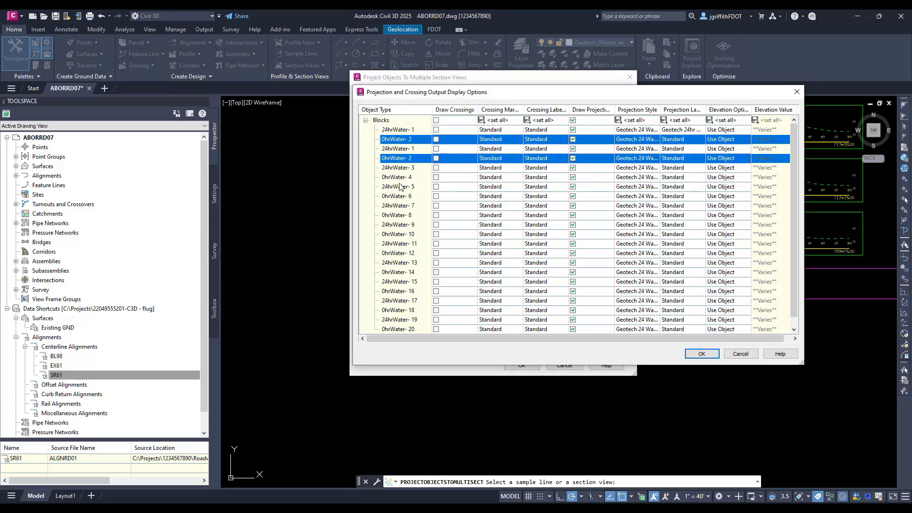
{"action": "left_click", "coordinate": [401, 178], "text": "ctrl"}
{"action": "left_click", "coordinate": [403, 197], "text": "ctrl"}
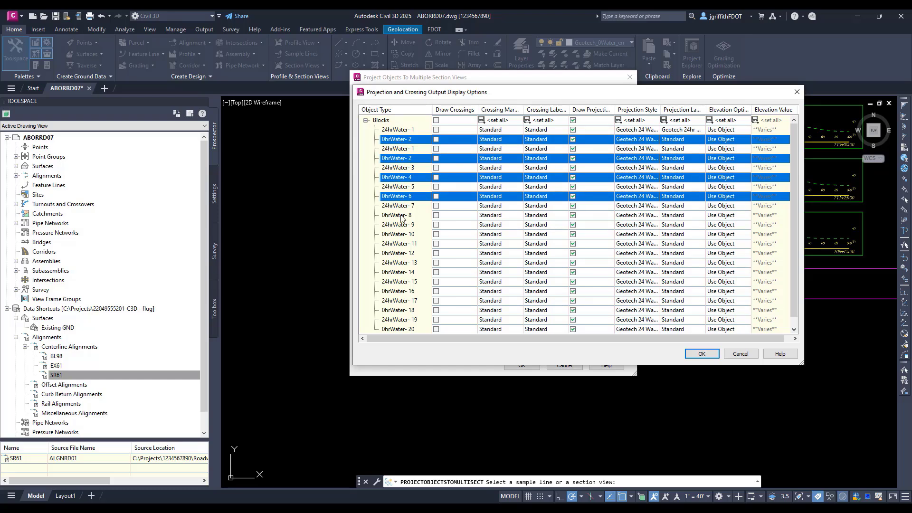
{"action": "left_click", "coordinate": [402, 216], "text": "ctrl"}
{"action": "left_click", "coordinate": [400, 234], "text": "ctrl"}
{"action": "left_click", "coordinate": [398, 254], "text": "ctrl"}
{"action": "left_click", "coordinate": [398, 272], "text": "ctrl"}
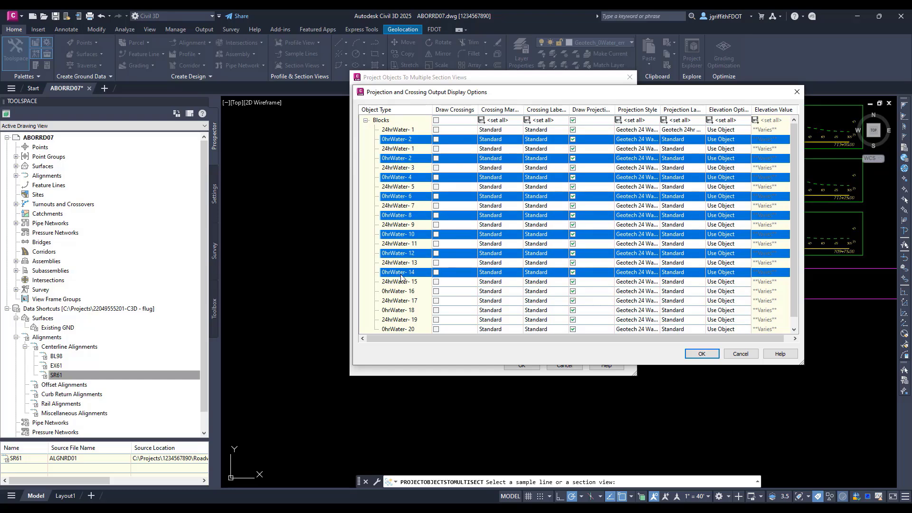
{"action": "left_click", "coordinate": [397, 291], "text": "ctrl"}
{"action": "left_click", "coordinate": [398, 311], "text": "ctrl"}
{"action": "left_click", "coordinate": [397, 329], "text": "ctrl"}
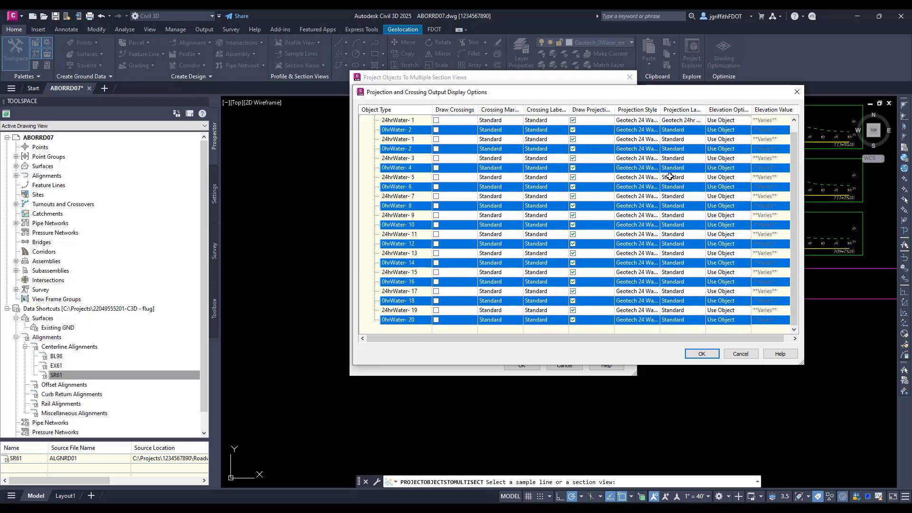
{"action": "scroll", "coordinate": [672, 173], "scroll_direction": "up", "scroll_amount": 1}
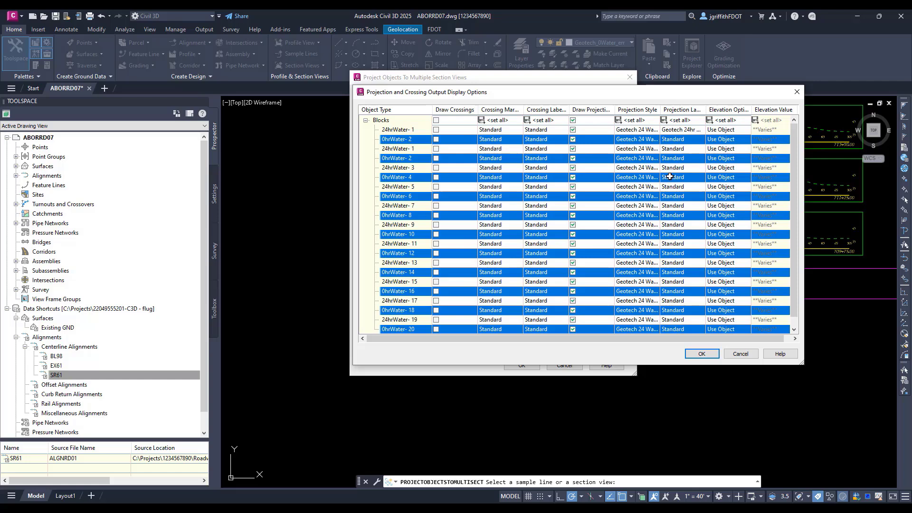
{"action": "left_click", "coordinate": [646, 139]}
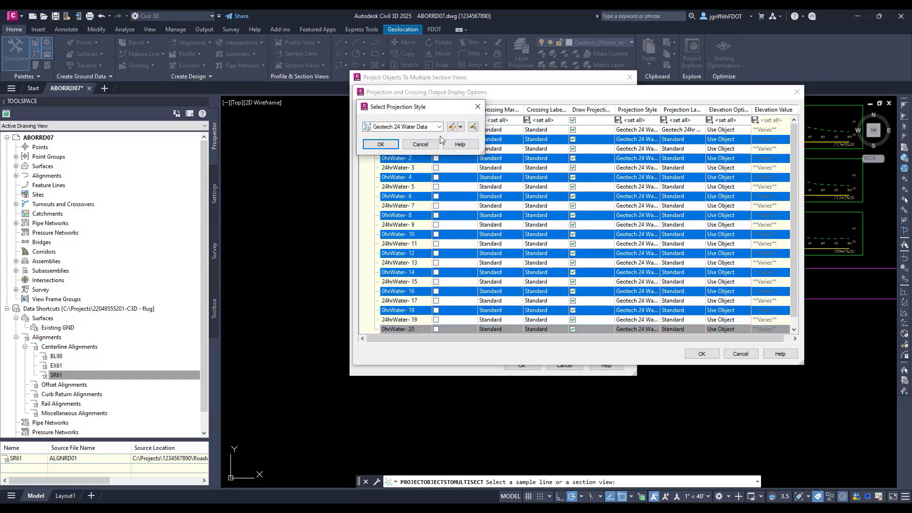
{"action": "left_click", "coordinate": [437, 129]}
{"action": "left_click", "coordinate": [401, 136]}
{"action": "left_click", "coordinate": [381, 145]}
Assign the Geotech 0hr Water Label projection label style to all 0hrWater blocks.
{"action": "left_click", "coordinate": [689, 140]}
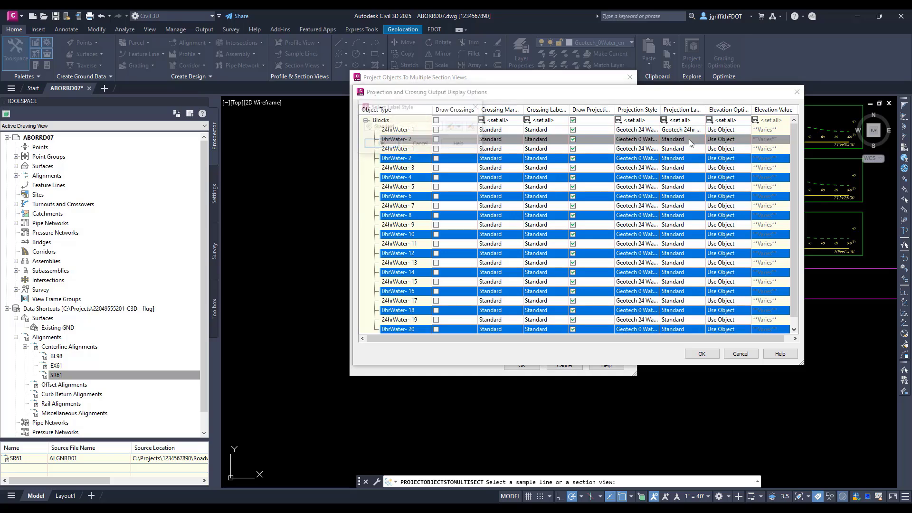
{"action": "left_click", "coordinate": [439, 126]}
{"action": "left_click", "coordinate": [399, 143]}
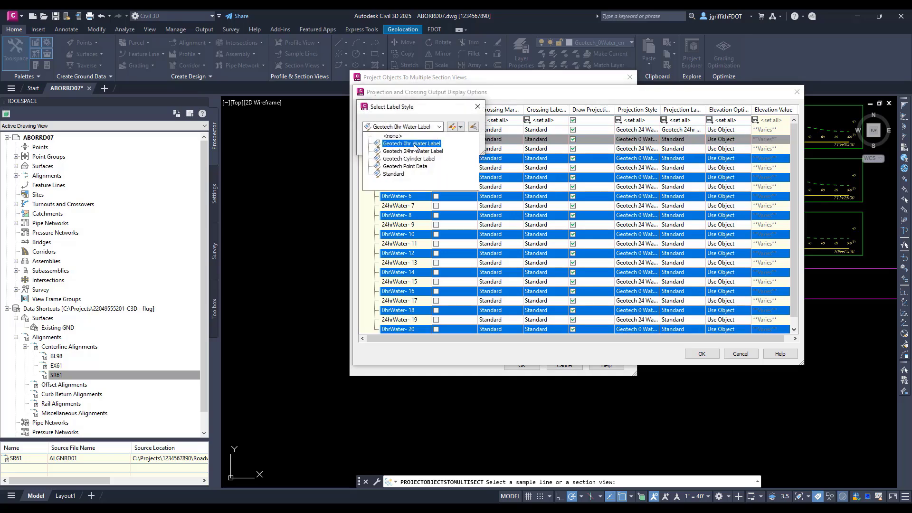
{"action": "left_click", "coordinate": [380, 145]}
Assign the Geotech 24hr Water Label projection label style to all remaining 24hrWater blocks and accept the block display options.
{"action": "left_click", "coordinate": [683, 151]}
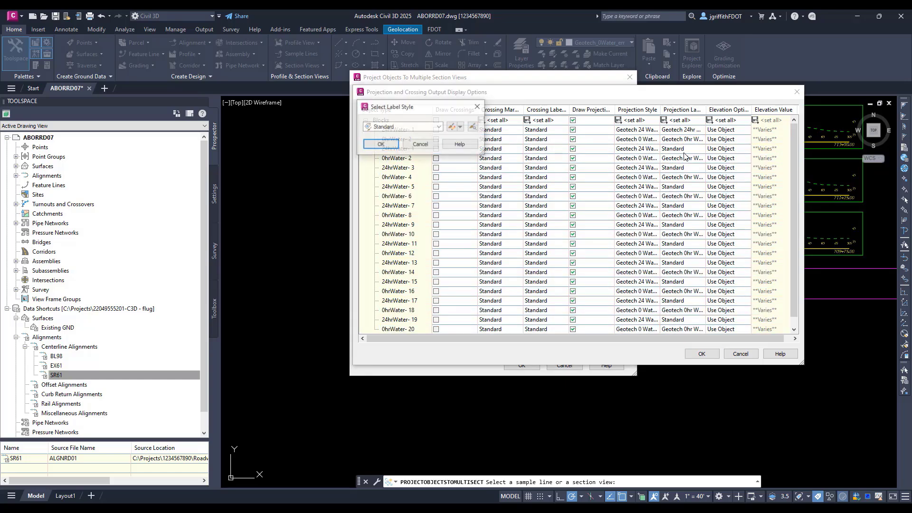
{"action": "left_click", "coordinate": [420, 145]}
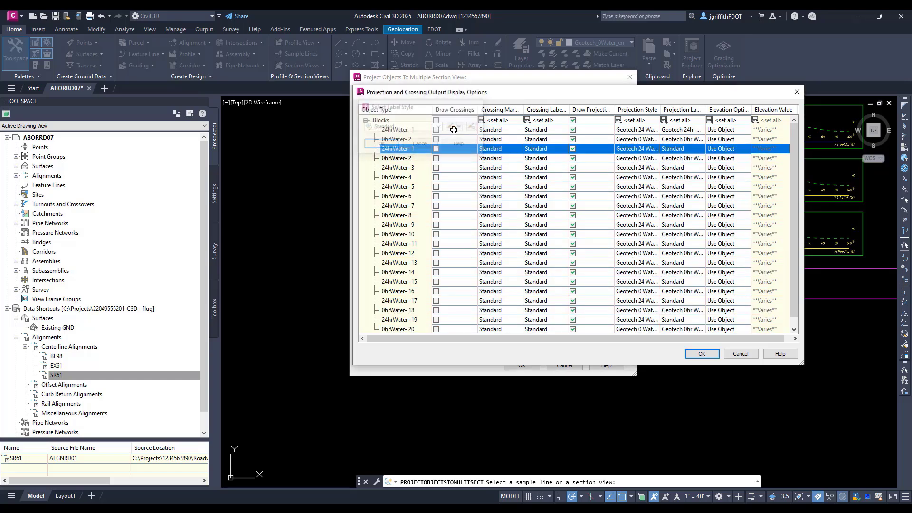
{"action": "left_click", "coordinate": [398, 168], "text": "ctrl"}
{"action": "left_click", "coordinate": [398, 187], "text": "ctrl"}
{"action": "left_click", "coordinate": [402, 206], "text": "ctrl"}
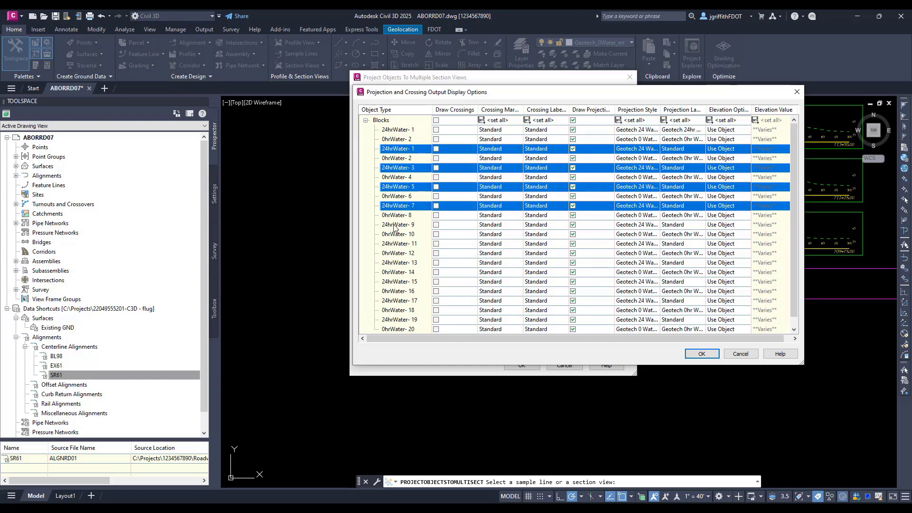
{"action": "left_click", "coordinate": [394, 225], "text": "ctrl"}
{"action": "left_click", "coordinate": [396, 244], "text": "ctrl"}
{"action": "left_click", "coordinate": [394, 263], "text": "ctrl"}
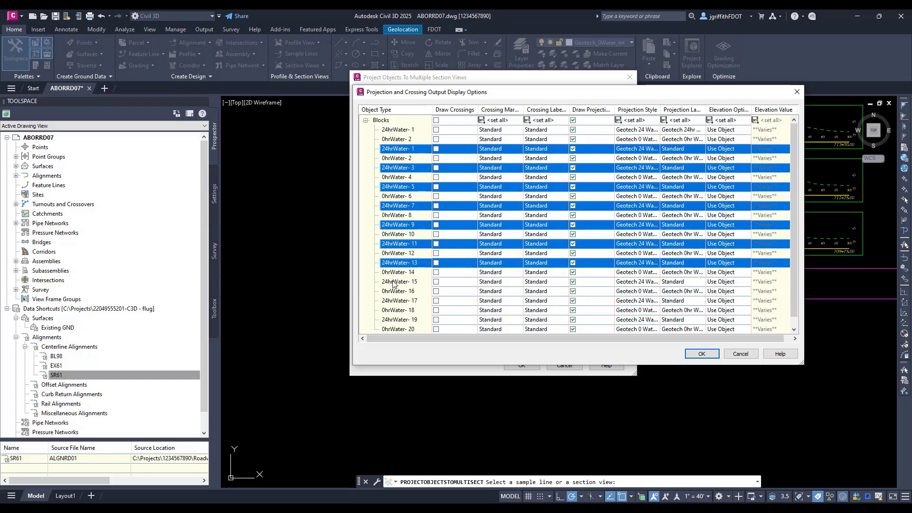
{"action": "left_click", "coordinate": [395, 282], "text": "ctrl"}
{"action": "left_click", "coordinate": [397, 302], "text": "ctrl"}
{"action": "left_click", "coordinate": [398, 320], "text": "ctrl"}
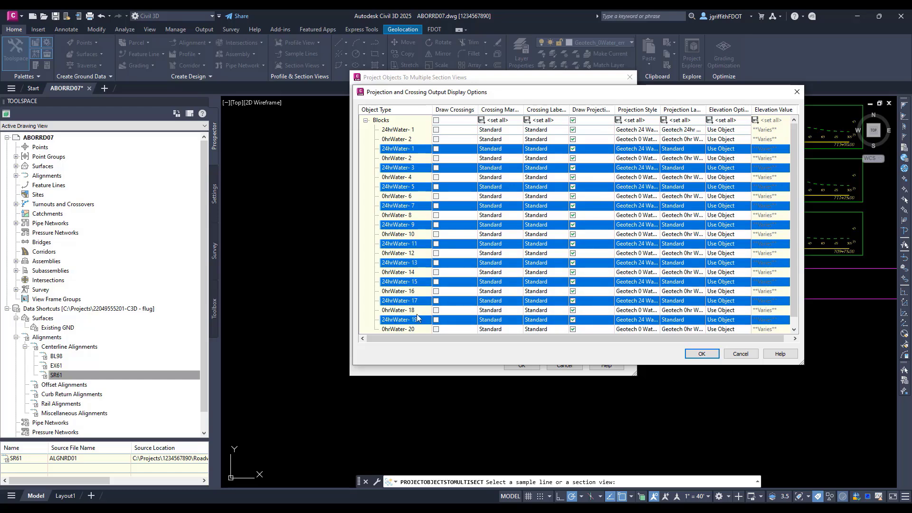
{"action": "left_click", "coordinate": [669, 149]}
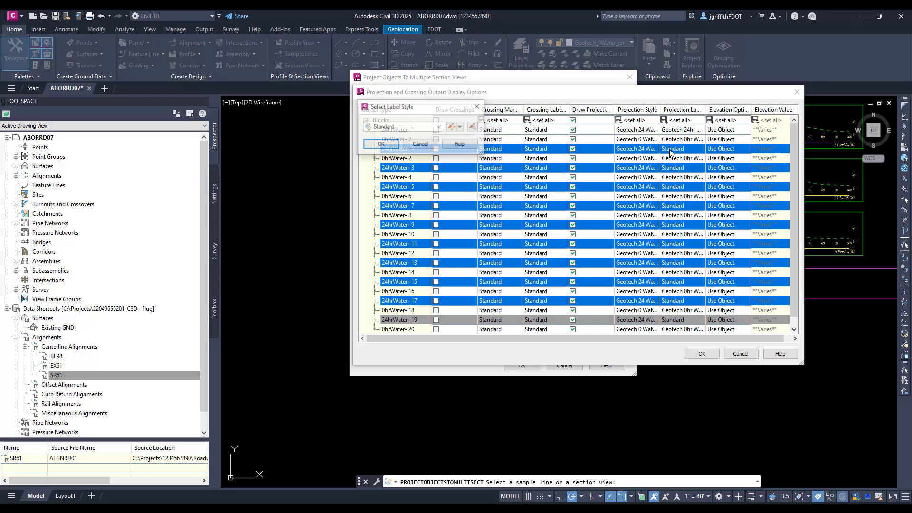
{"action": "left_click", "coordinate": [439, 128]}
{"action": "left_click", "coordinate": [397, 147]}
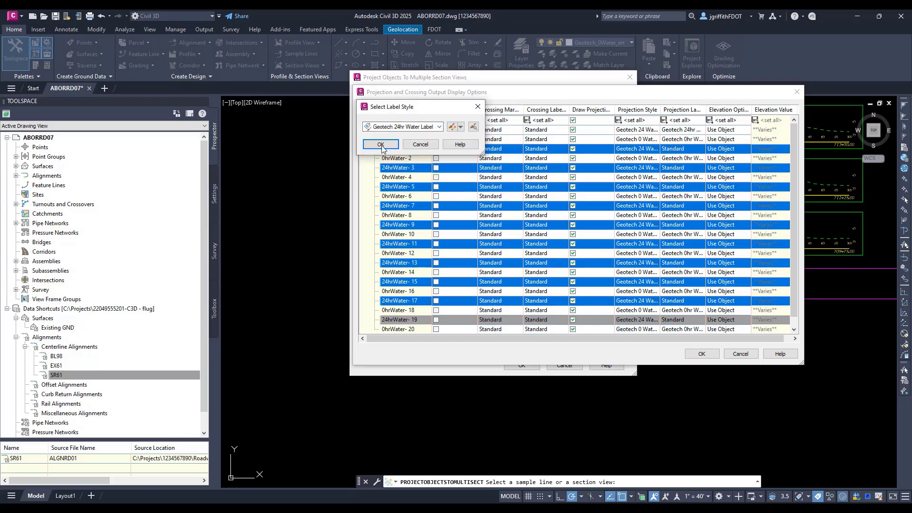
{"action": "left_click", "coordinate": [381, 145]}
{"action": "left_click", "coordinate": [701, 354]}
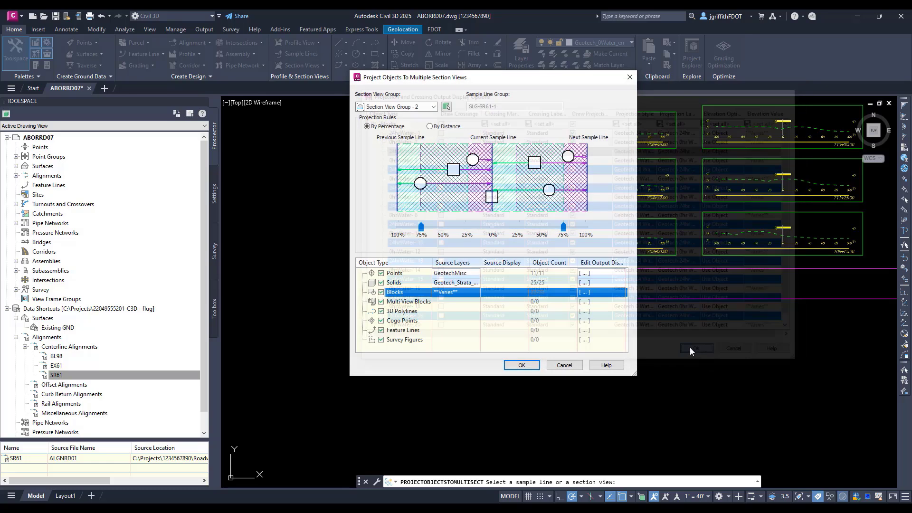
Turn off Draw Crossings for all solids and set their projection style to Geotech Cylinder Data.
{"action": "left_click", "coordinate": [588, 290]}
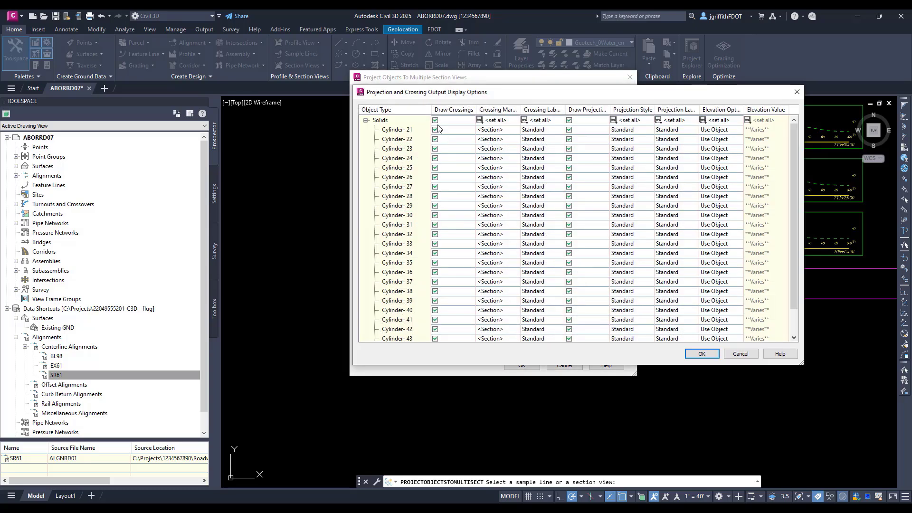
{"action": "left_click", "coordinate": [435, 120]}
{"action": "left_click", "coordinate": [642, 121]}
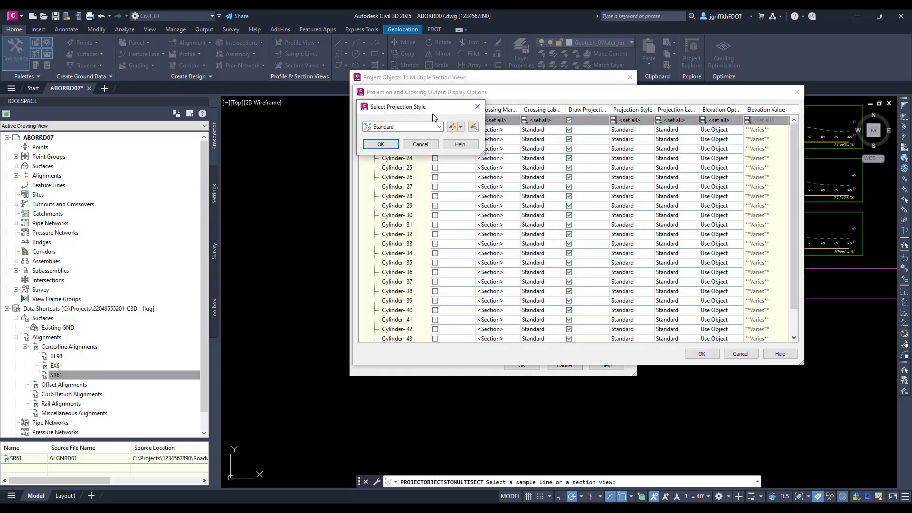
{"action": "left_click", "coordinate": [439, 126]}
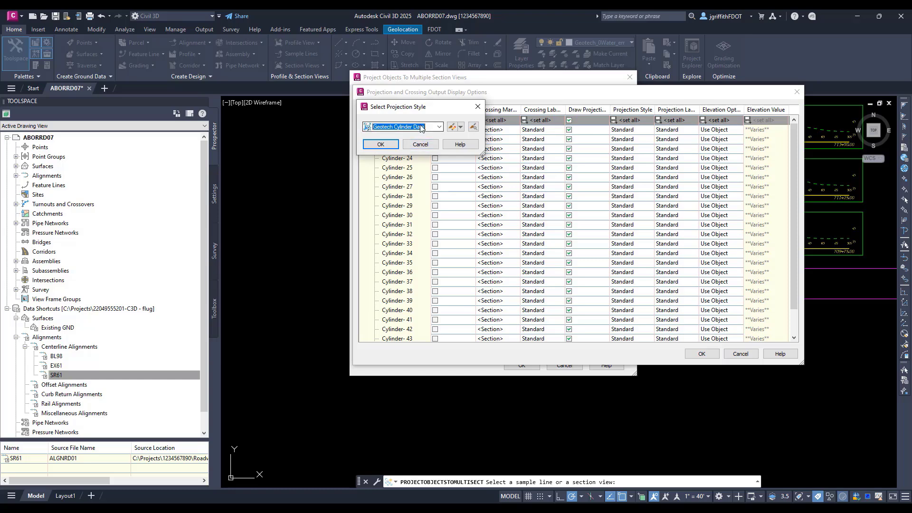
{"action": "left_click", "coordinate": [380, 144]}
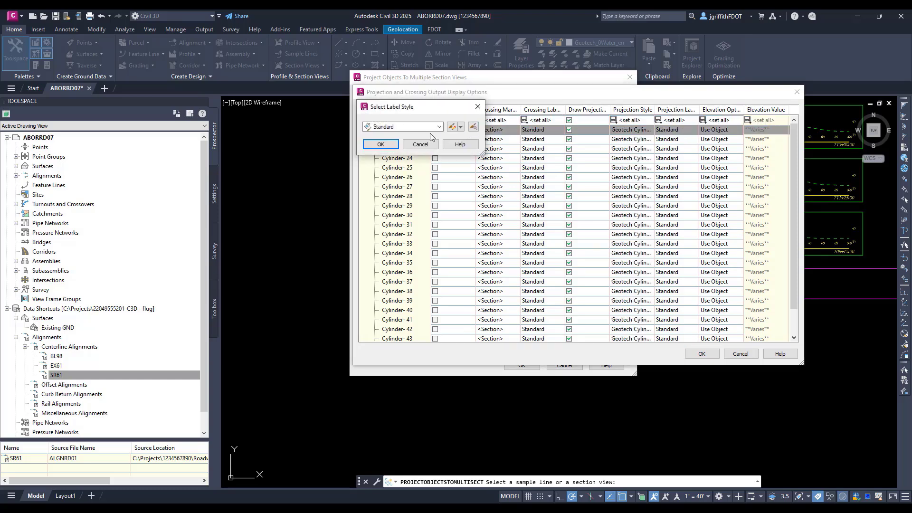
Set the projection label style of the first cylinder to Geotech Cylinder Label and accept the solids' display options.
{"action": "left_click", "coordinate": [430, 127]}
{"action": "left_click", "coordinate": [399, 155]}
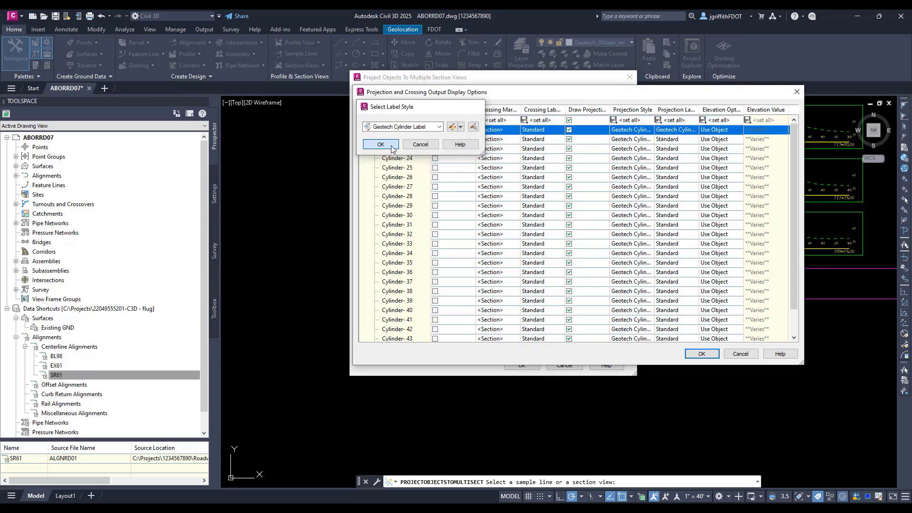
{"action": "left_click", "coordinate": [380, 144]}
{"action": "left_click", "coordinate": [701, 353]}
Turn off Draw Crossings for all points and set their projection style to Geotech Point Data.
{"action": "left_click", "coordinate": [589, 273]}
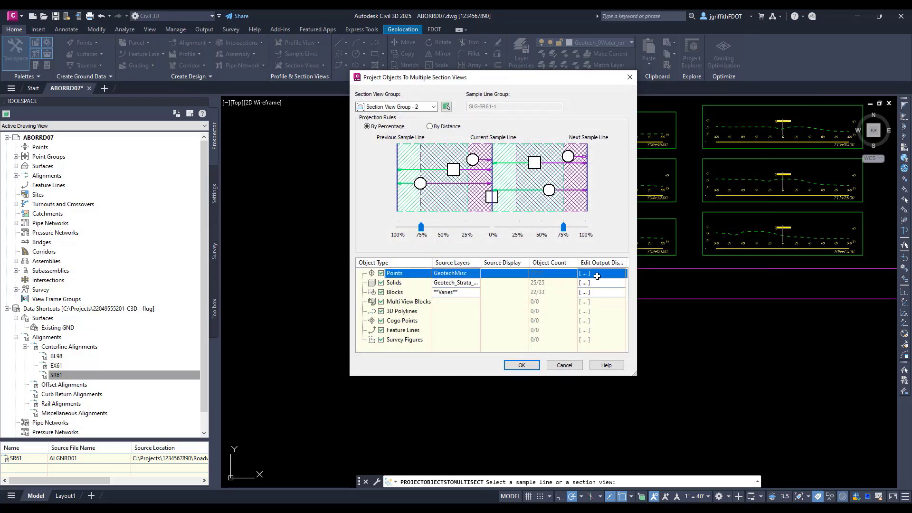
{"action": "left_click", "coordinate": [436, 120]}
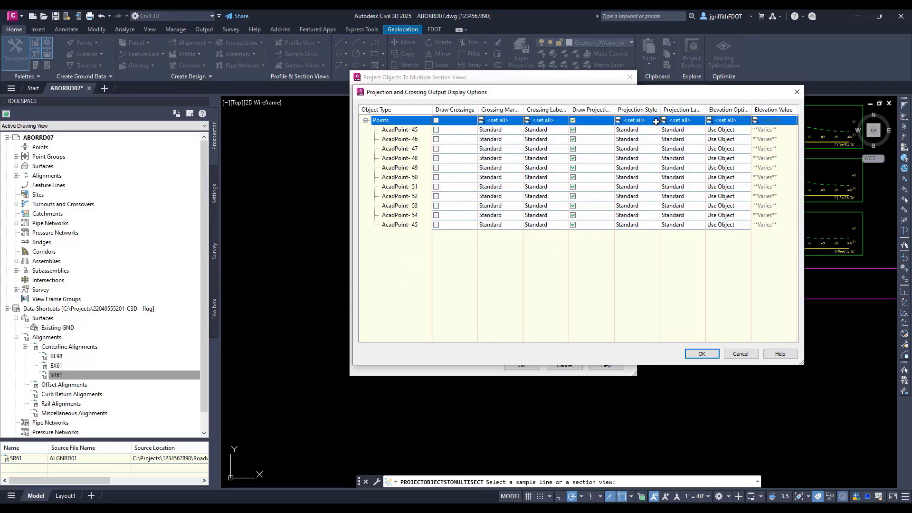
{"action": "left_click", "coordinate": [656, 122]}
{"action": "left_click", "coordinate": [439, 126]}
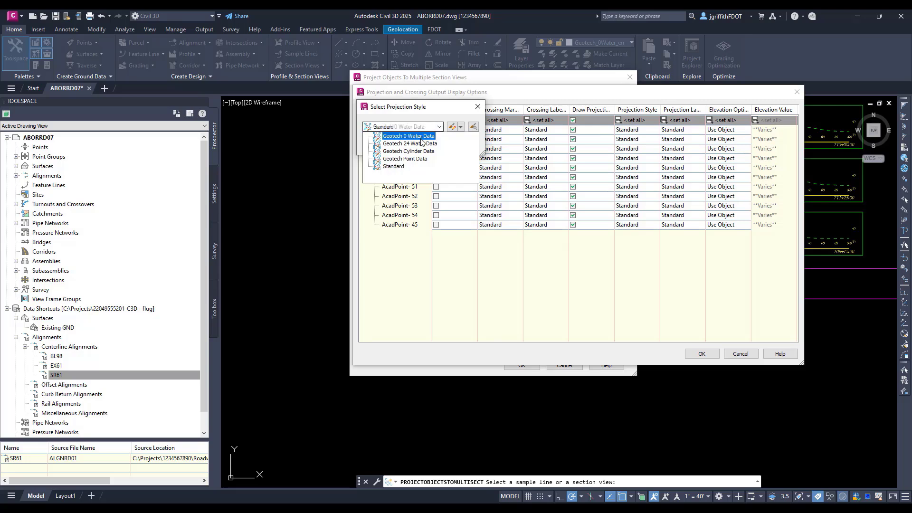
{"action": "left_click", "coordinate": [405, 159]}
{"action": "left_click", "coordinate": [382, 148]}
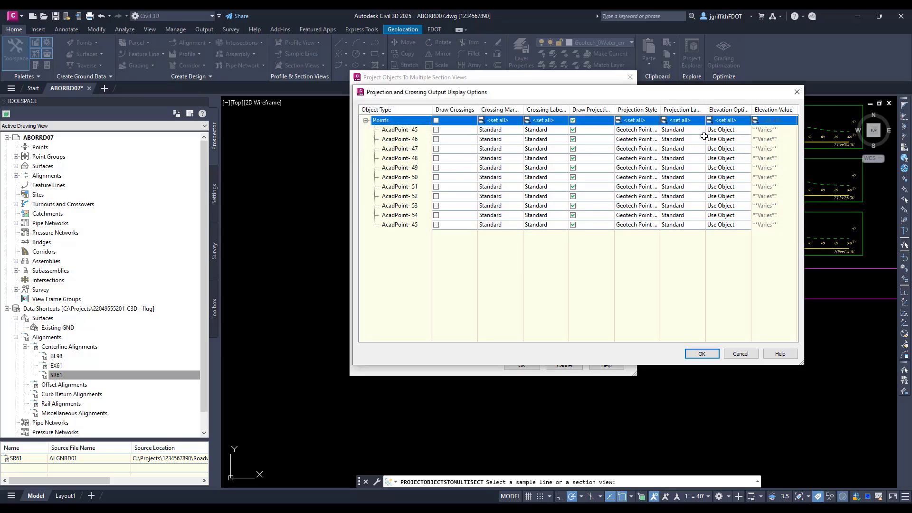
Set the projection label style of all points to Geotech Point Data and project the configured objects onto the section views.
{"action": "left_click", "coordinate": [685, 120]}
{"action": "left_click", "coordinate": [439, 126]}
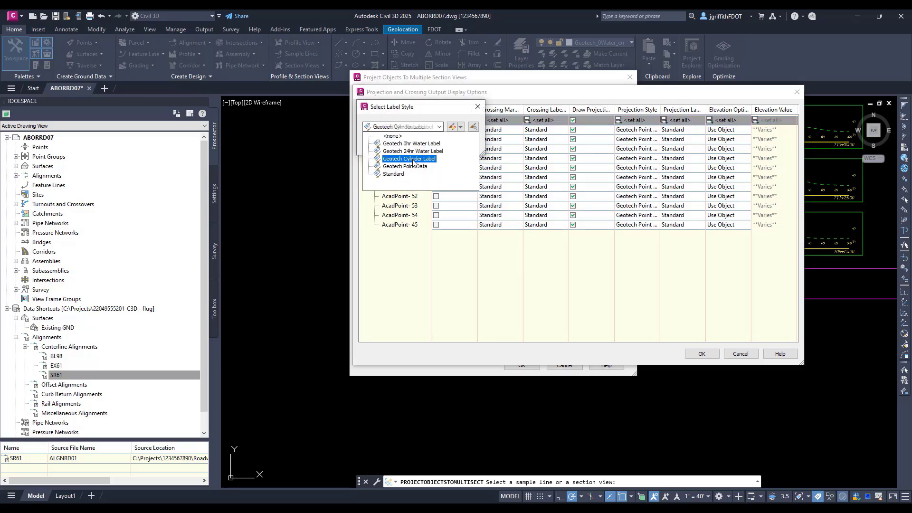
{"action": "left_click", "coordinate": [413, 167]}
{"action": "left_click", "coordinate": [382, 148]}
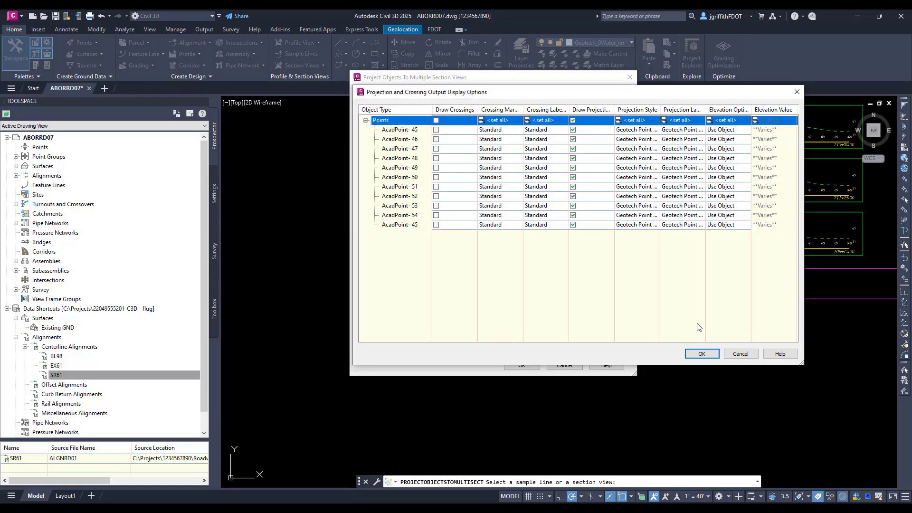
{"action": "left_click", "coordinate": [701, 354]}
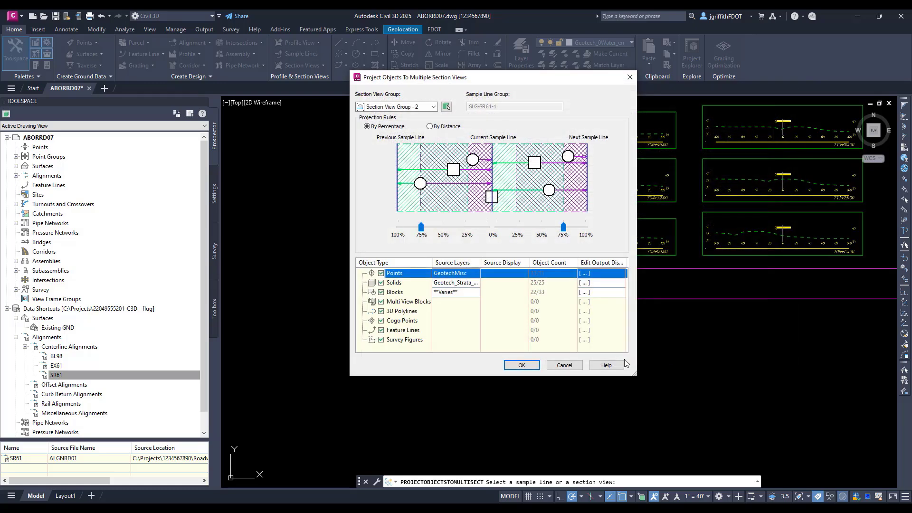
{"action": "left_click", "coordinate": [522, 365]}
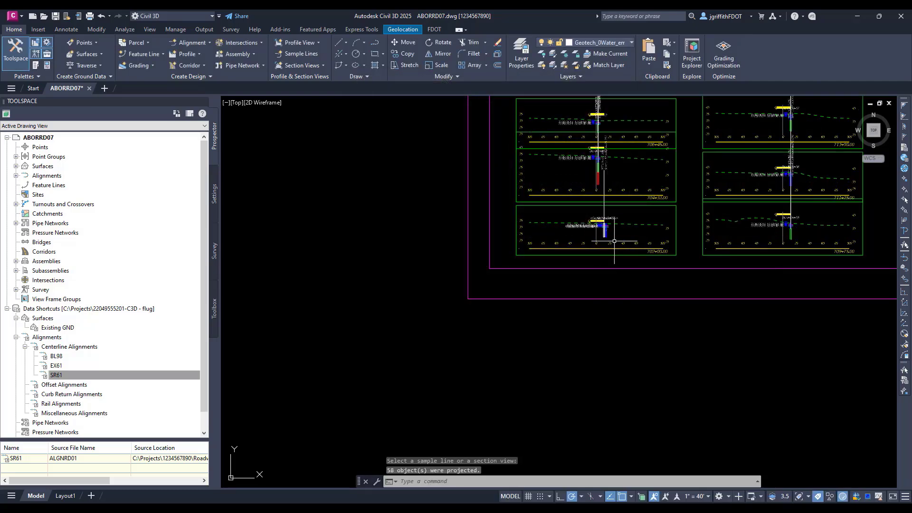
Examine the boreholes projected onto the new section views and compare them with those on the first set of section sheets.
{"action": "scroll", "coordinate": [613, 238], "scroll_direction": "up", "scroll_amount": 5}
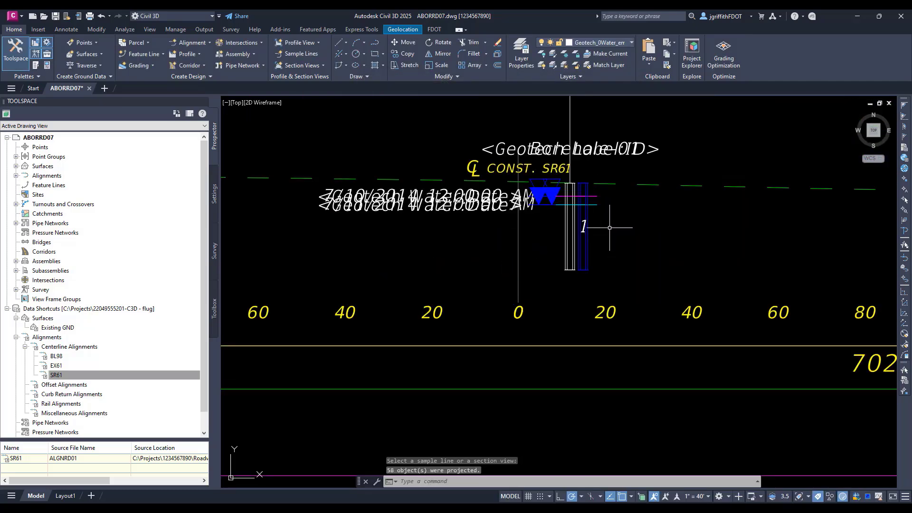
{"action": "middle_click_drag", "start_coordinate": [616, 220], "coordinate": [626, 429]}
{"action": "scroll", "coordinate": [631, 345], "scroll_direction": "down", "scroll_amount": 4}
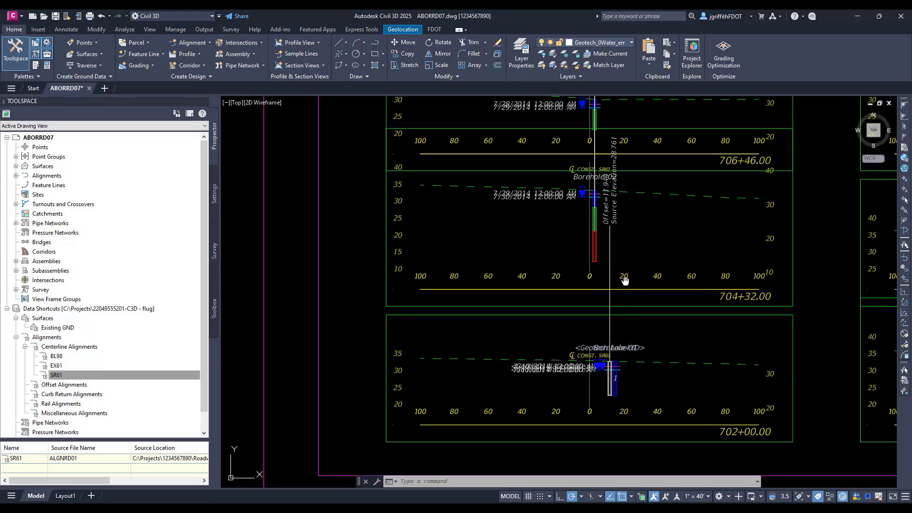
{"action": "mouse_move", "coordinate": [625, 279]}
{"action": "middle_mouse_down"}
{"action": "mouse_move", "coordinate": [621, 401]}
{"action": "mouse_move", "coordinate": [616, 168]}
{"action": "middle_mouse_up"}
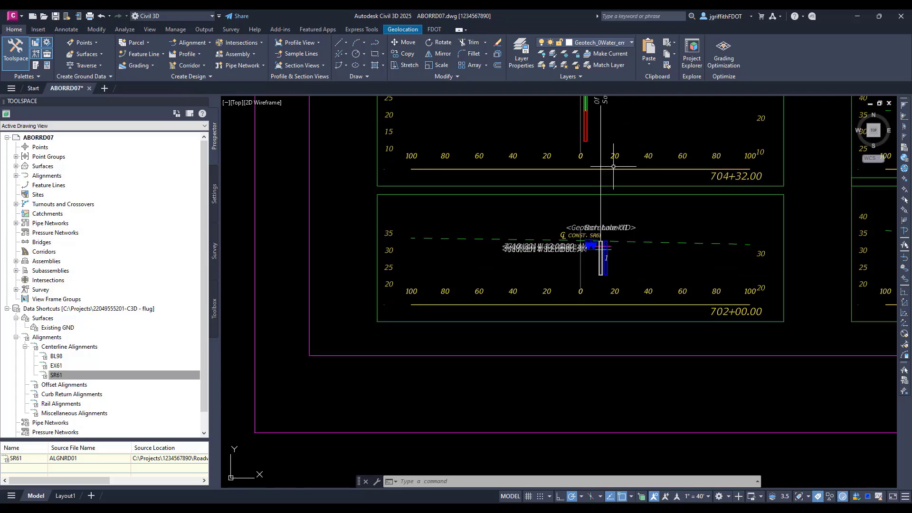
{"action": "scroll", "coordinate": [601, 255], "scroll_direction": "up", "scroll_amount": 6}
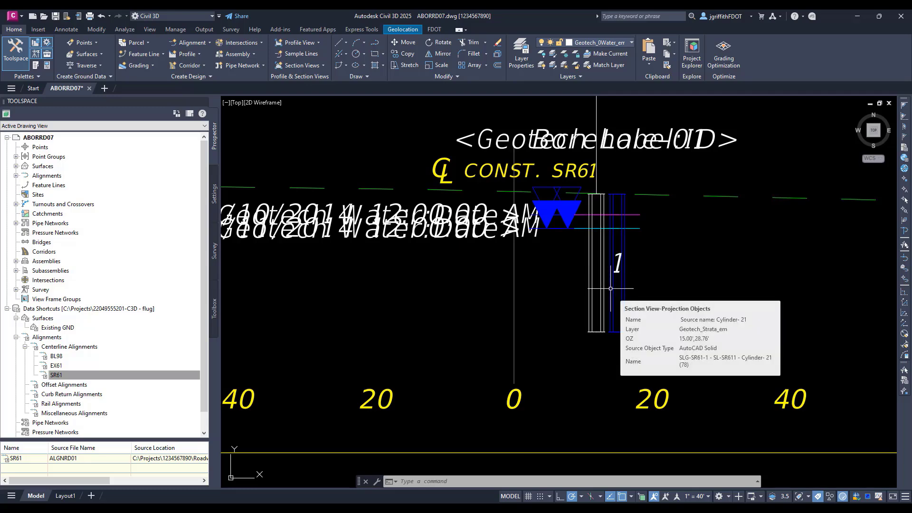
{"action": "scroll", "coordinate": [609, 285], "scroll_direction": "down", "scroll_amount": 2}
{"action": "scroll", "coordinate": [625, 303], "scroll_direction": "down", "scroll_amount": 12}
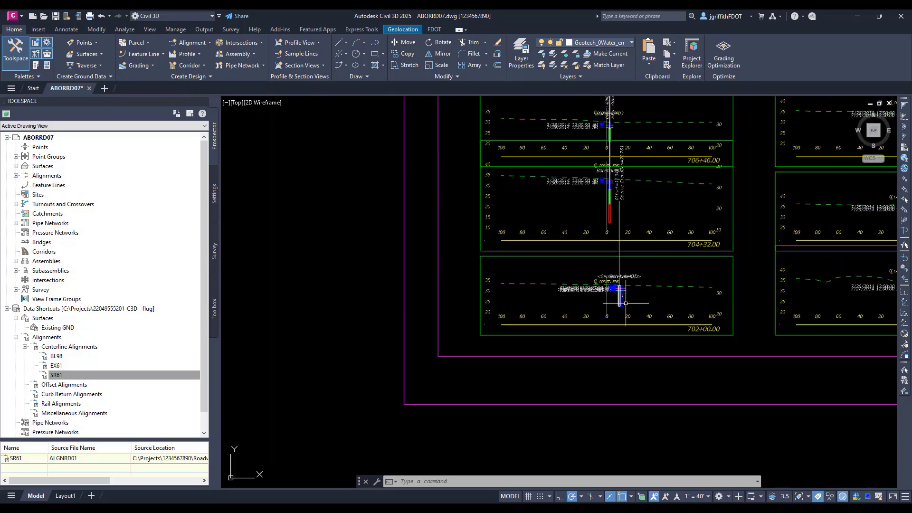
{"action": "scroll", "coordinate": [641, 299], "scroll_direction": "down", "scroll_amount": 3}
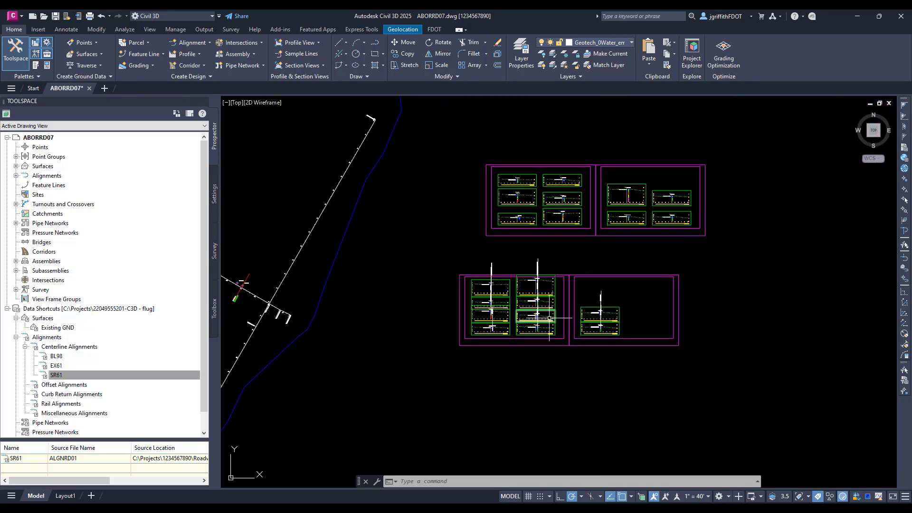
{"action": "scroll", "coordinate": [565, 204], "scroll_direction": "up", "scroll_amount": 7}
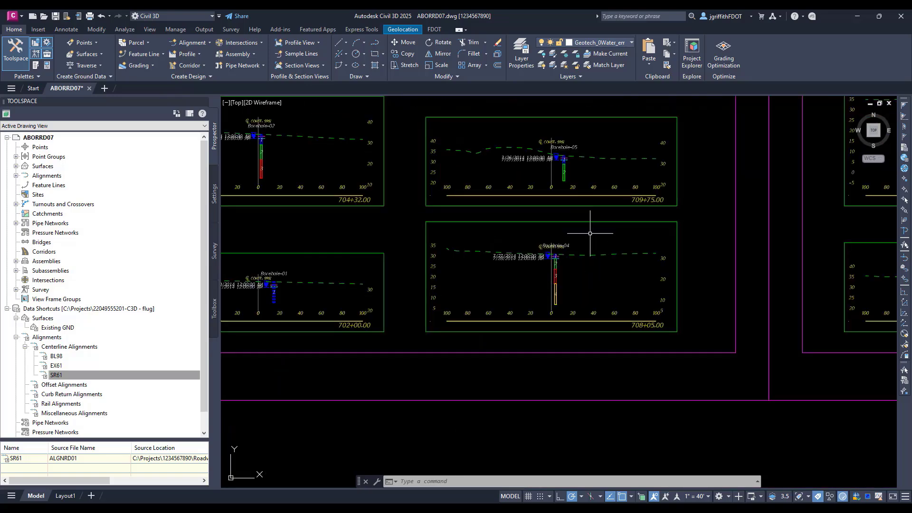
{"action": "scroll", "coordinate": [637, 284], "scroll_direction": "up", "scroll_amount": 8}
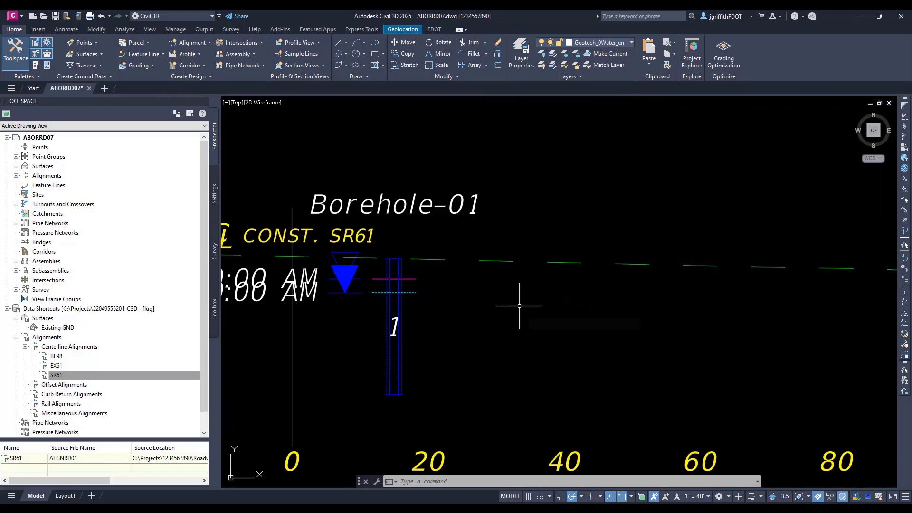
{"action": "scroll", "coordinate": [524, 309], "scroll_direction": "down", "scroll_amount": 10}
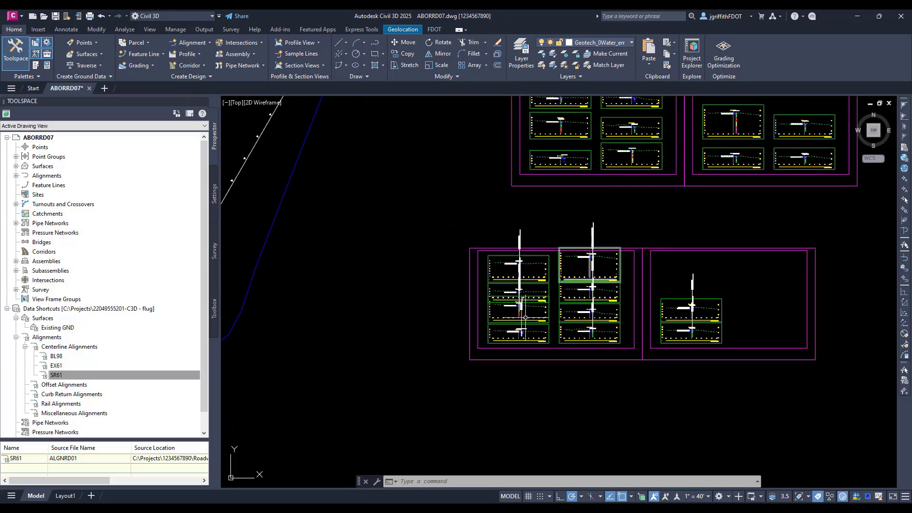
Delete the offset and source elevation label and the overlapping water date labels from the new 702+00.00 section view.
{"action": "scroll", "coordinate": [526, 317], "scroll_direction": "up", "scroll_amount": 8}
{"action": "left_click", "coordinate": [563, 275]}
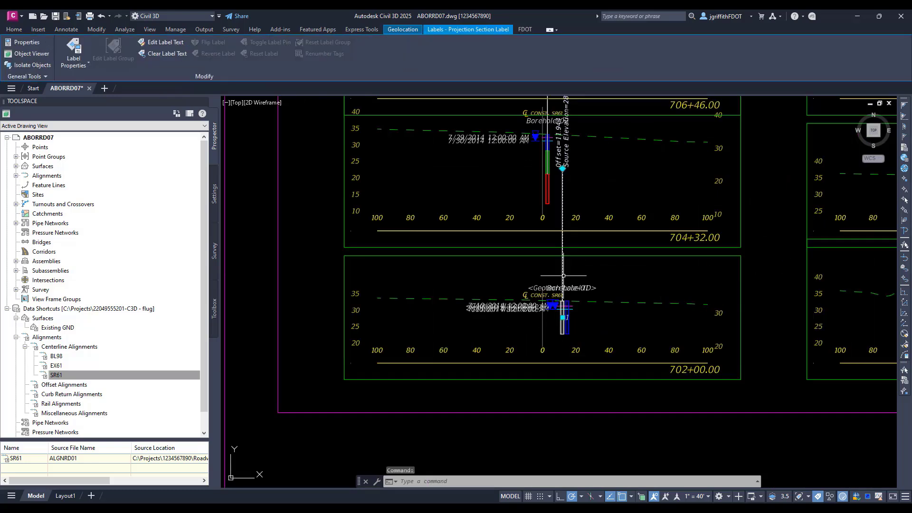
{"action": "key", "text": "Delete"}
{"action": "scroll", "coordinate": [563, 275], "scroll_direction": "up", "scroll_amount": 6}
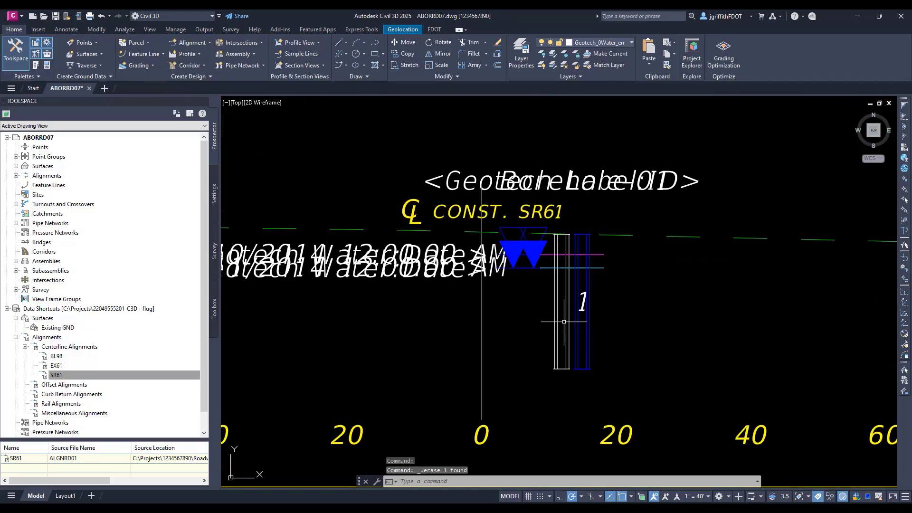
{"action": "left_click", "coordinate": [420, 271]}
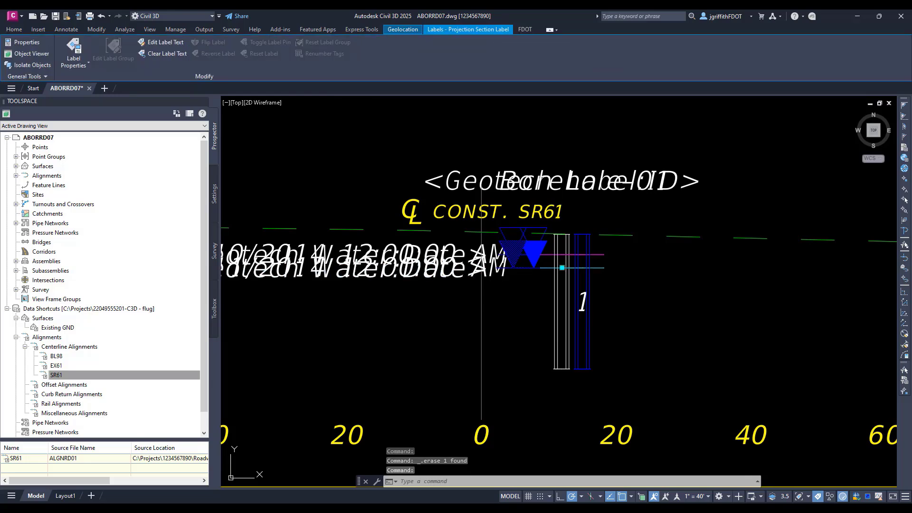
{"action": "key", "text": "Delete"}
{"action": "left_click", "coordinate": [410, 258]}
{"action": "left_click", "coordinate": [408, 258]}
{"action": "key", "text": "Delete"}
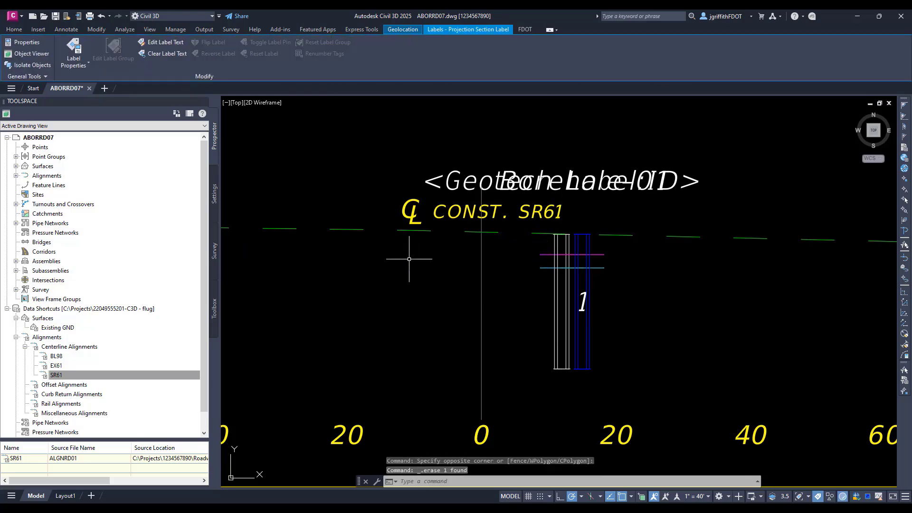
Delete the two overlapping borehole ID labels above the cylinders in the new 702+00.00 section view.
{"action": "left_click", "coordinate": [604, 184]}
{"action": "key", "text": "Delete"}
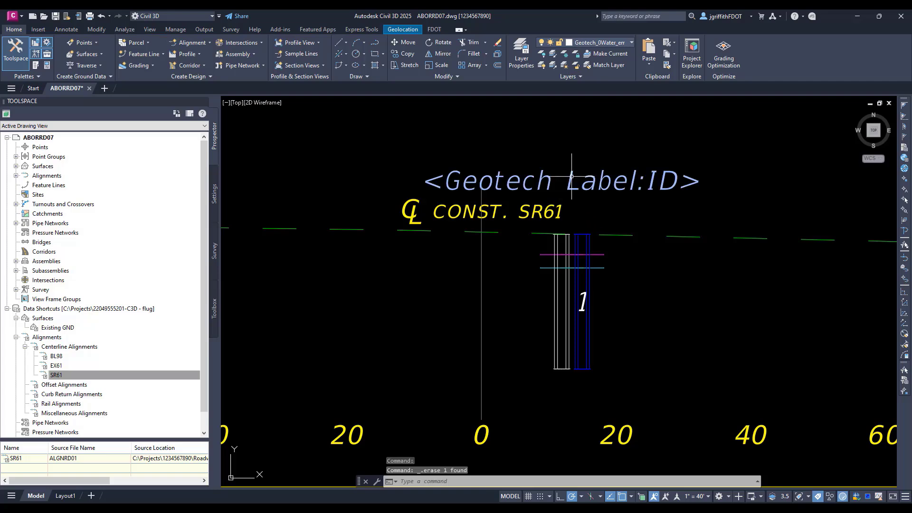
{"action": "left_click", "coordinate": [570, 179]}
{"action": "left_click", "coordinate": [528, 175]}
{"action": "key", "text": "Delete"}
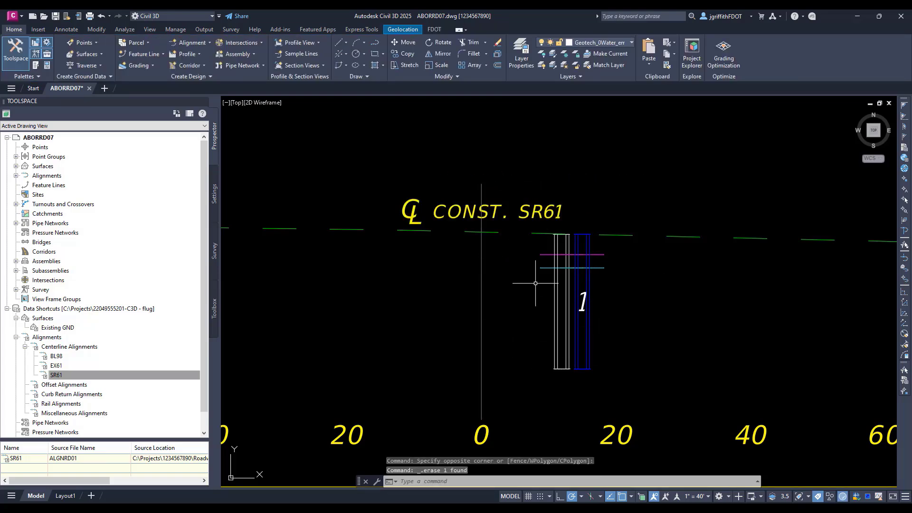
Examine the Borehole-01 labels in the 702+00.00 section view of the first section sheet.
{"action": "scroll", "coordinate": [537, 285], "scroll_direction": "down", "scroll_amount": 5}
{"action": "middle_click_drag", "start_coordinate": [536, 208], "coordinate": [536, 444]}
{"action": "scroll", "coordinate": [577, 192], "scroll_direction": "up", "scroll_amount": 6}
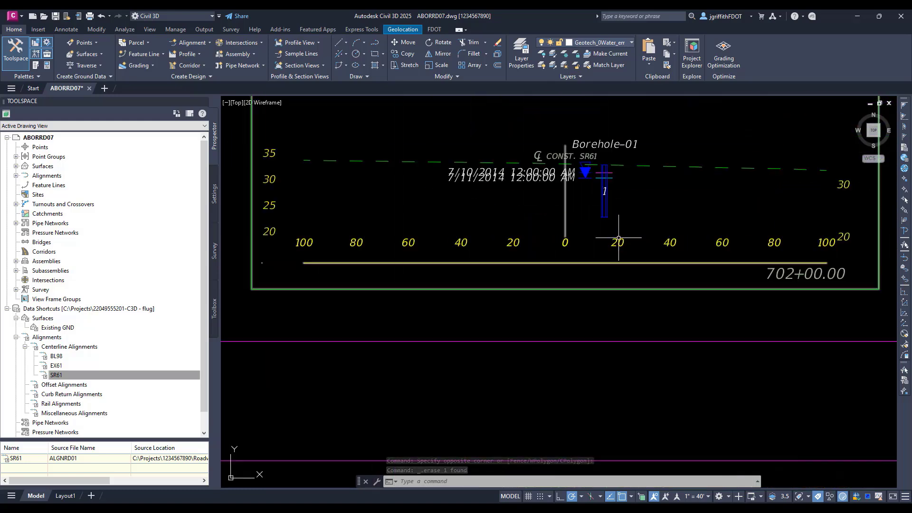
{"action": "scroll", "coordinate": [577, 193], "scroll_direction": "down", "scroll_amount": 6}
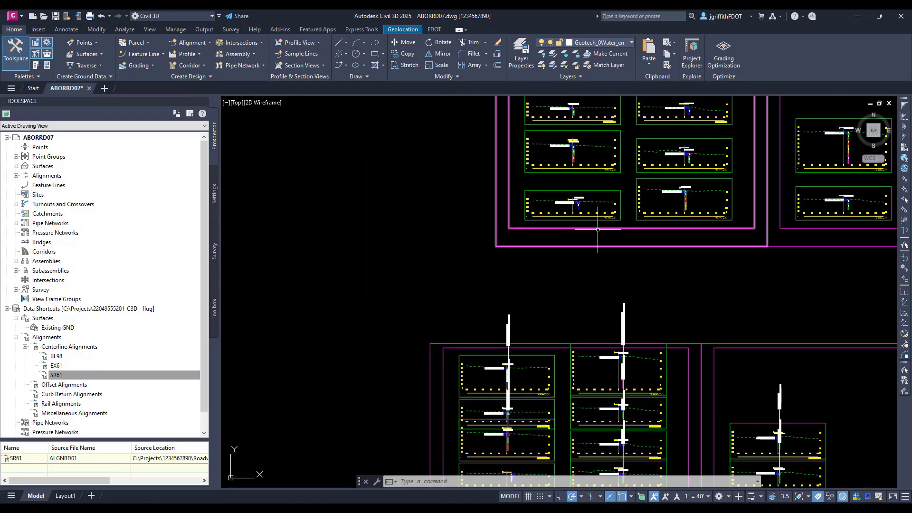
{"action": "middle_click_drag", "start_coordinate": [663, 274], "coordinate": [617, 260]}
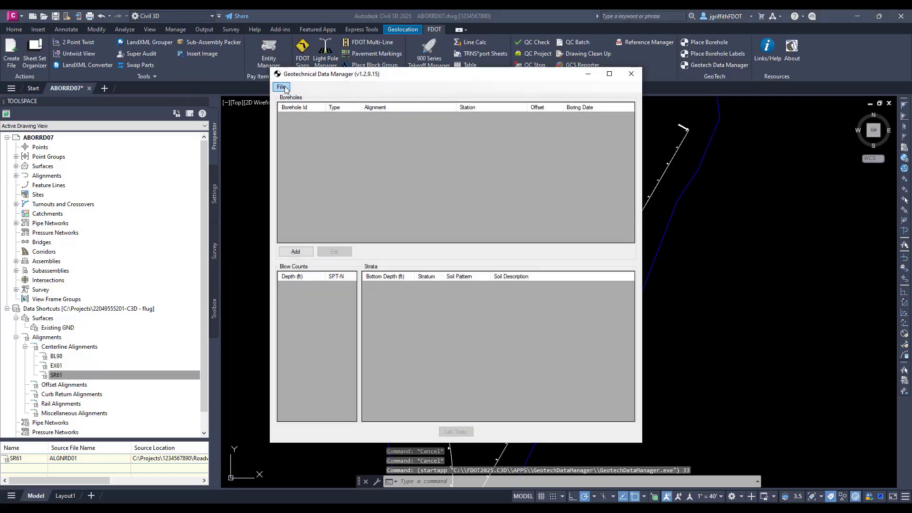
Load SPT-Boreholes.xml into the Geotechnical Data Manager, review its borehole data, and close the manager.
{"action": "left_click", "coordinate": [284, 88]}
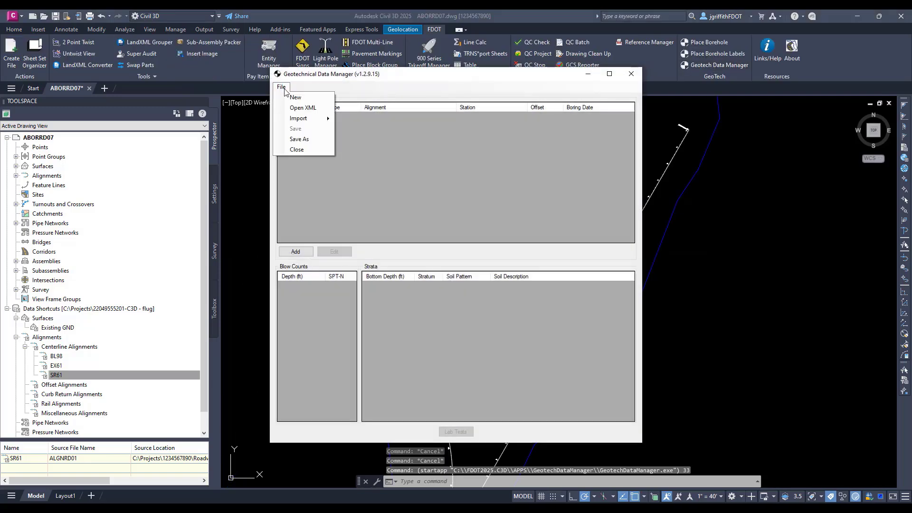
{"action": "left_click", "coordinate": [311, 106]}
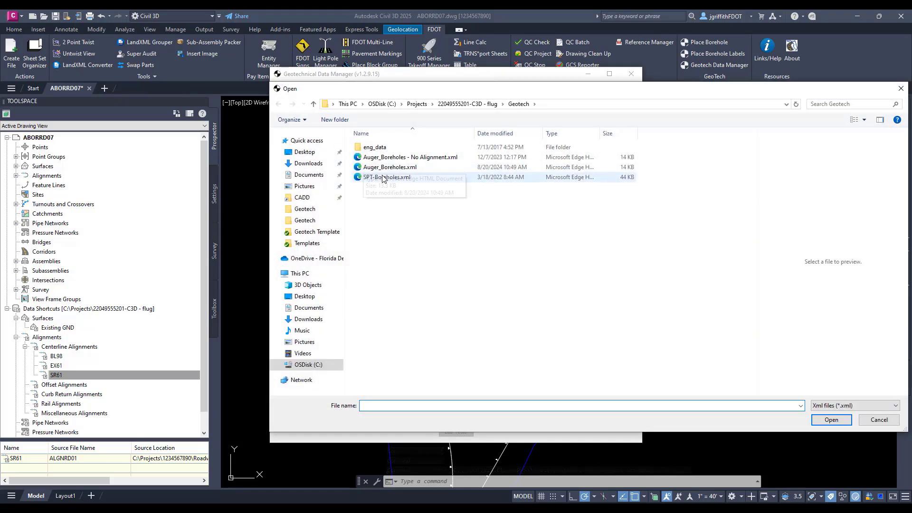
{"action": "left_click", "coordinate": [383, 178]}
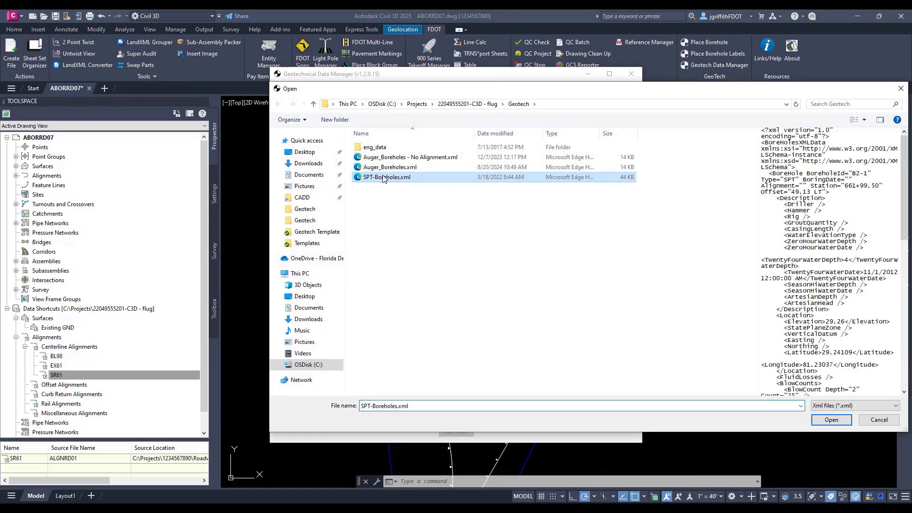
{"action": "left_click", "coordinate": [829, 421]}
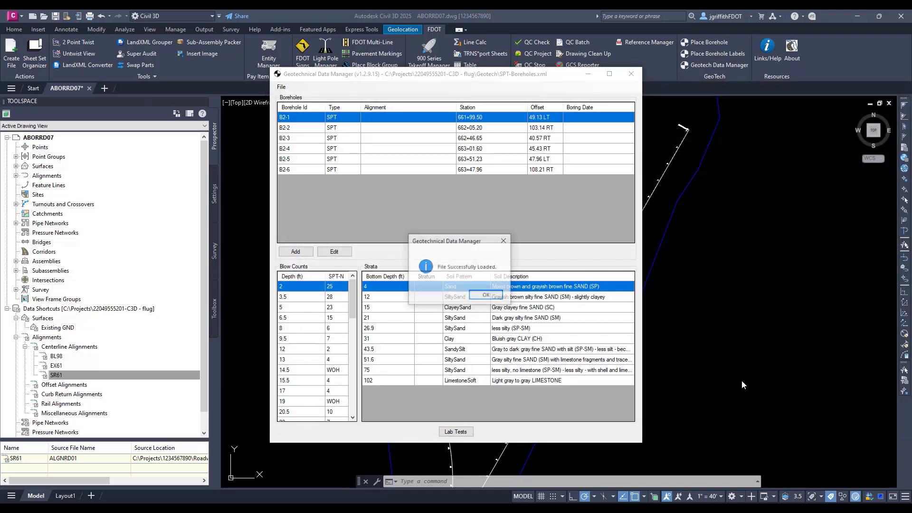
{"action": "left_click", "coordinate": [486, 295]}
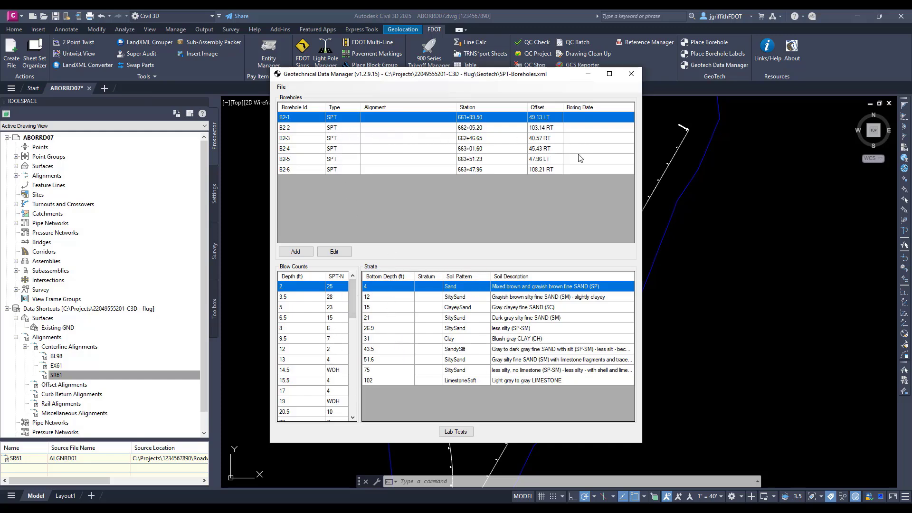
{"action": "left_click", "coordinate": [631, 74]}
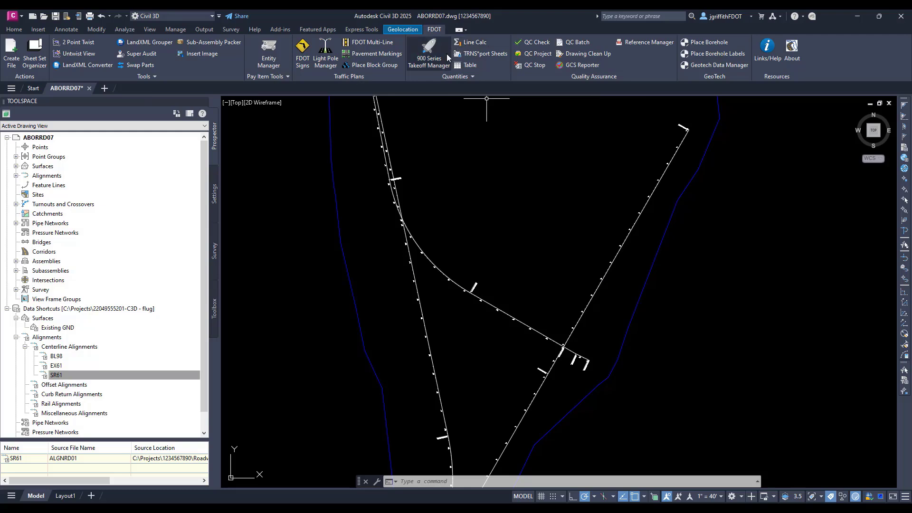
Start Place Borehole and load SPT-Boreholes.xml from the project's Geotech folder as its XML file.
{"action": "left_click", "coordinate": [717, 45]}
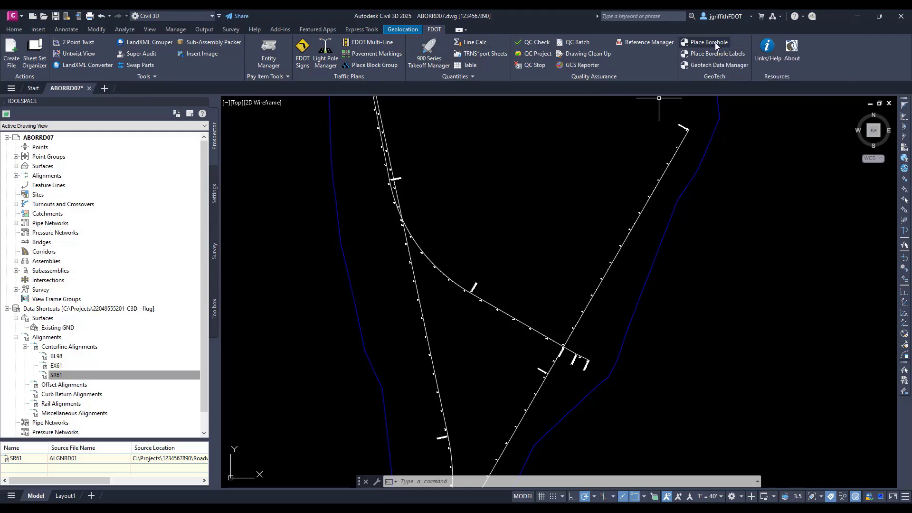
{"action": "left_click", "coordinate": [633, 222]}
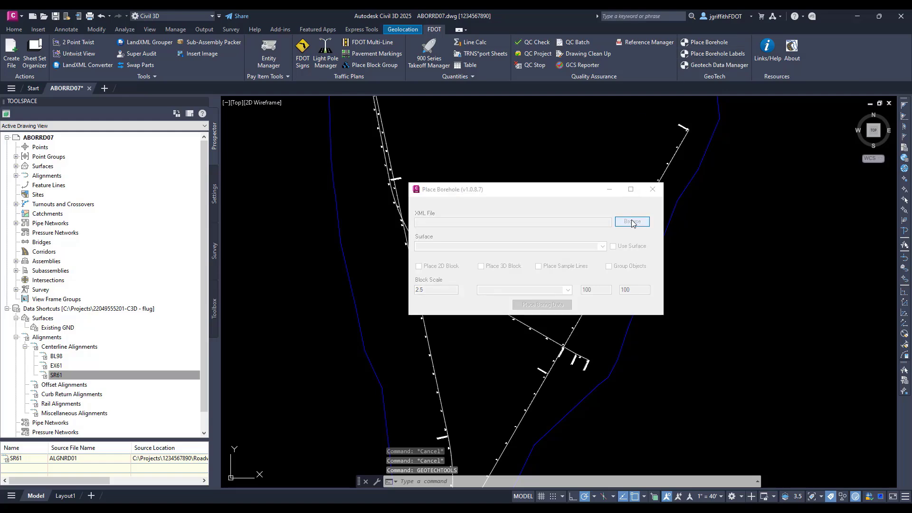
{"action": "left_click", "coordinate": [529, 333]}
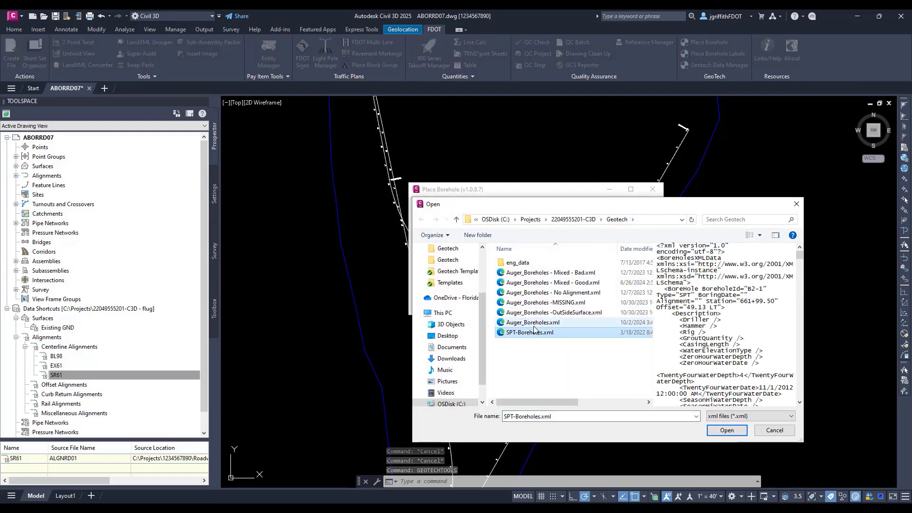
{"action": "left_click", "coordinate": [726, 430]}
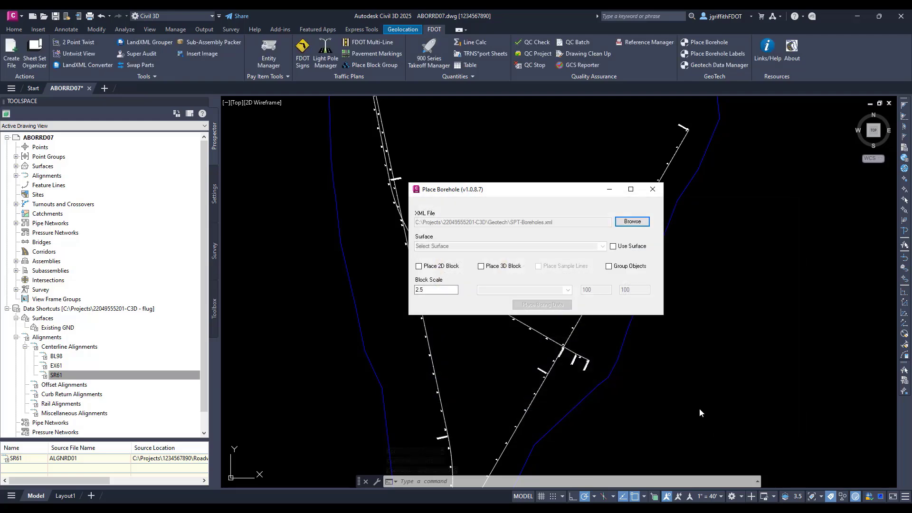
Place the SPT boring data as 2D and 3D blocks using the Existing GND surface, and close Place Borehole.
{"action": "left_click", "coordinate": [440, 268]}
{"action": "left_click", "coordinate": [481, 267]}
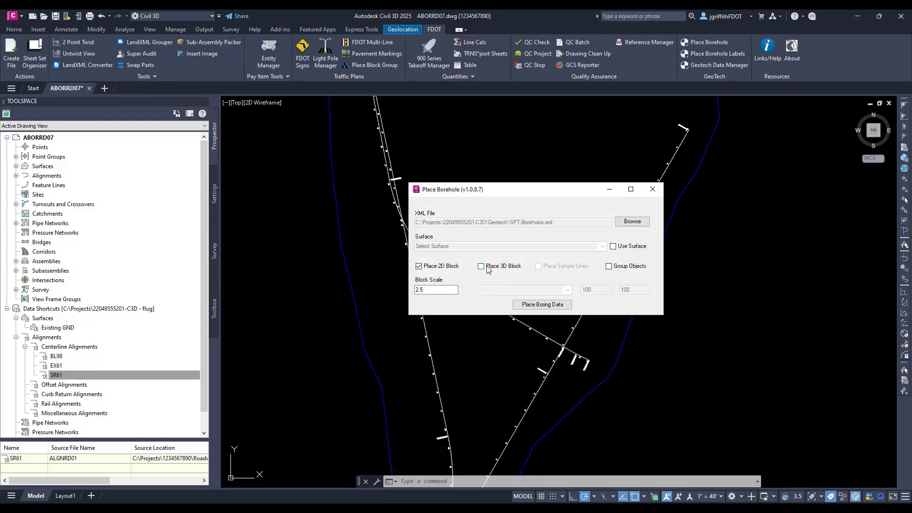
{"action": "left_click", "coordinate": [613, 246]}
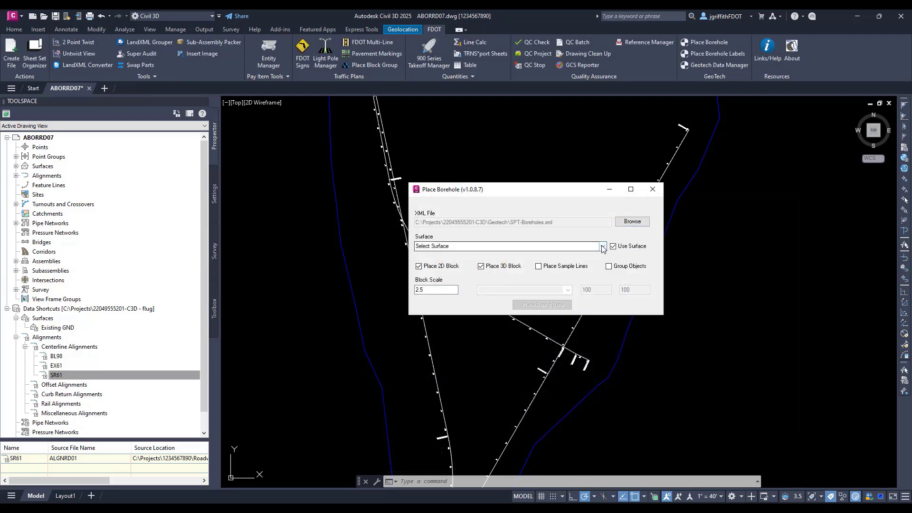
{"action": "key", "text": "Down"}
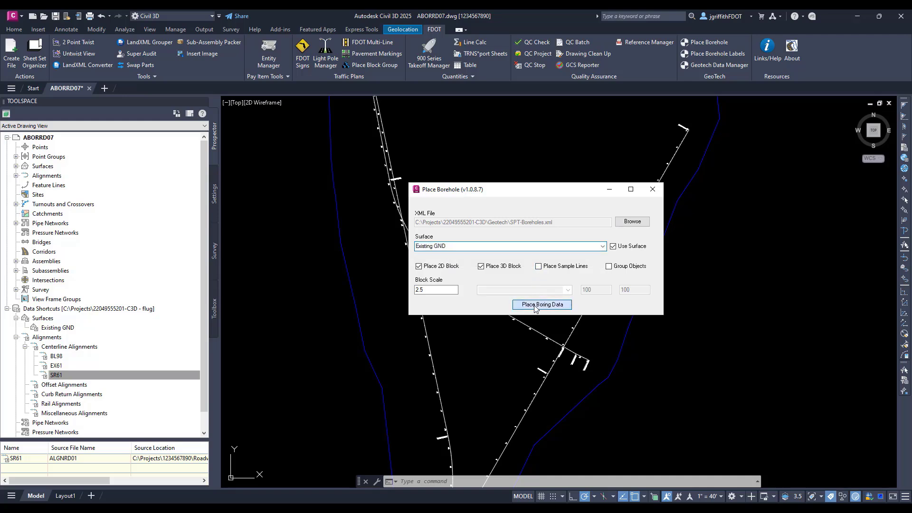
{"action": "left_click", "coordinate": [531, 304]}
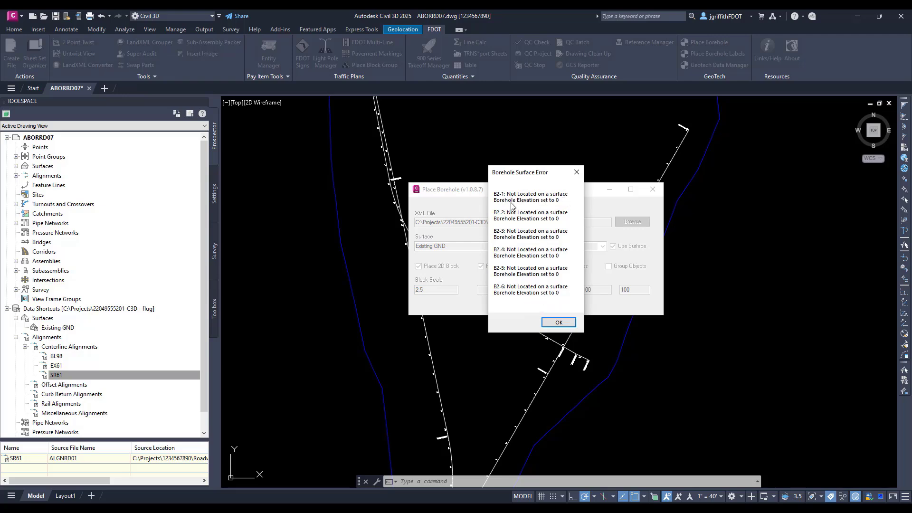
{"action": "left_click", "coordinate": [559, 323]}
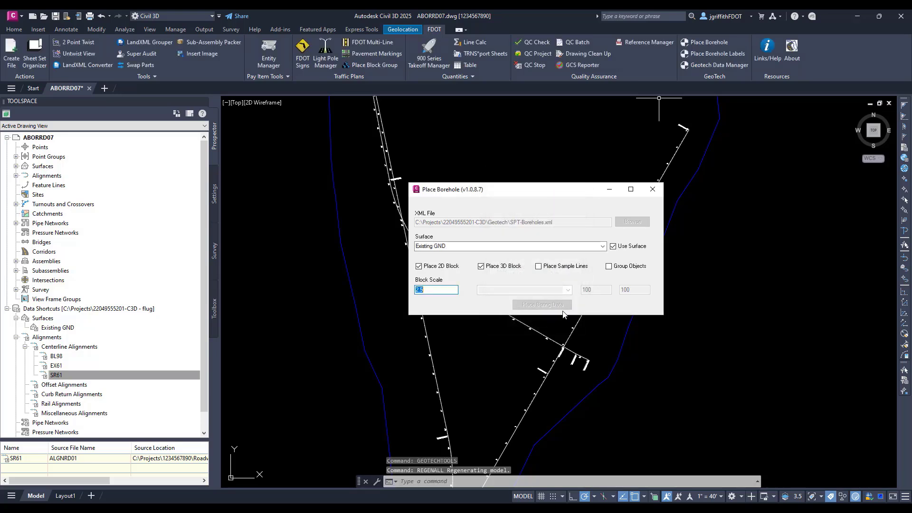
{"action": "left_click", "coordinate": [652, 189]}
Look for the placed SPT boreholes around the alignments in the plan view.
{"action": "scroll", "coordinate": [537, 240], "scroll_direction": "down", "scroll_amount": 5}
{"action": "scroll", "coordinate": [536, 242], "scroll_direction": "up", "scroll_amount": 3}
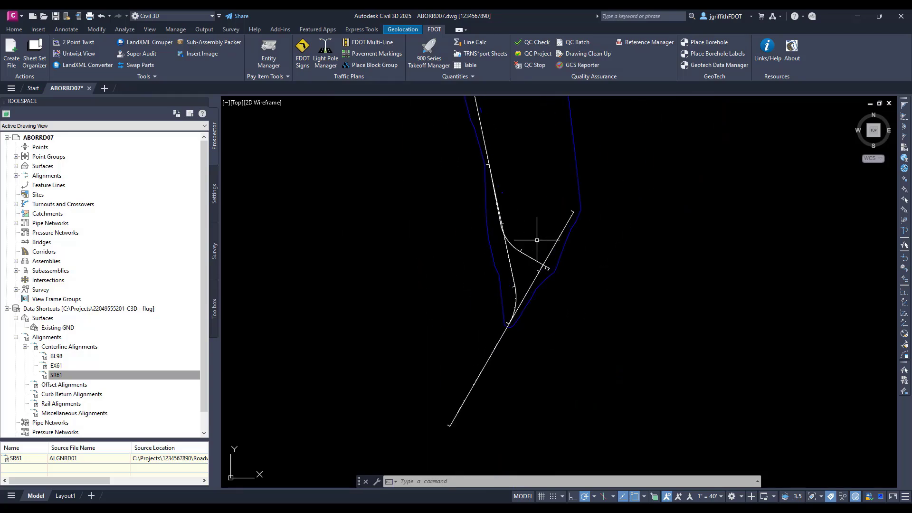
{"action": "scroll", "coordinate": [534, 243], "scroll_direction": "up", "scroll_amount": 5}
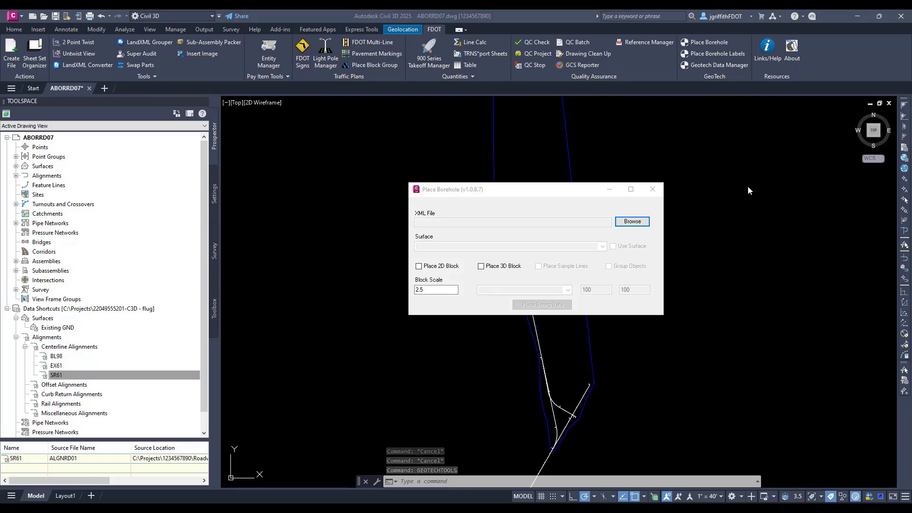
Load SPT-Boreholes.xml from the project's Geotech folder as the Place Borehole XML file.
{"action": "left_click", "coordinate": [634, 222]}
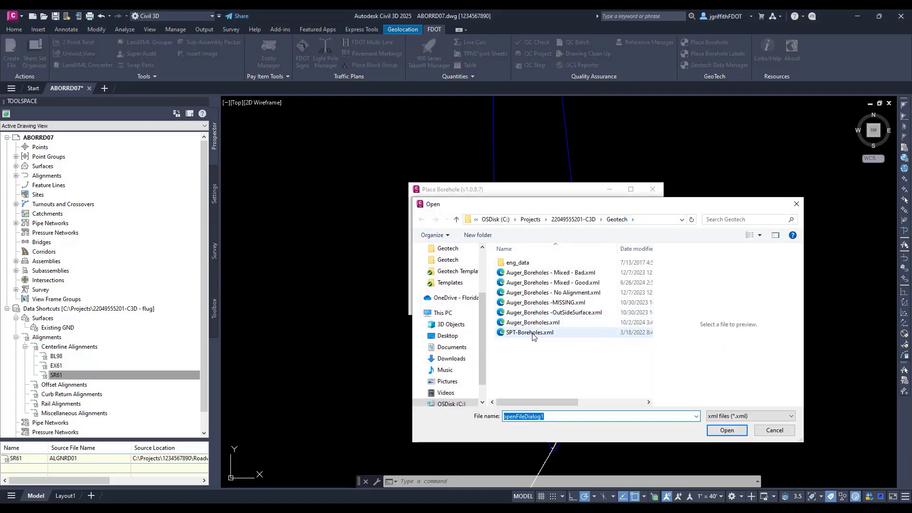
{"action": "left_click", "coordinate": [532, 332]}
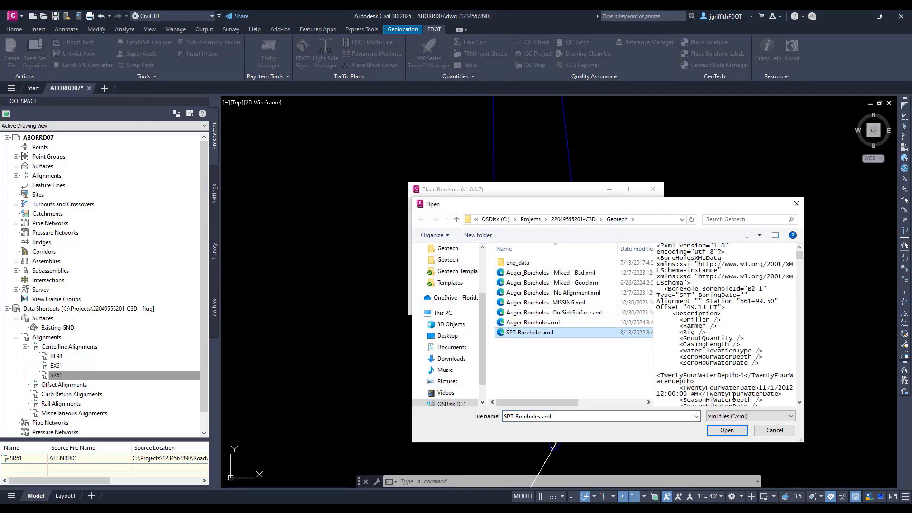
{"action": "left_click", "coordinate": [731, 431]}
Place the SPT boring data as 2D and 3D blocks at scale 2.5 without using a surface.
{"action": "left_click", "coordinate": [613, 246]}
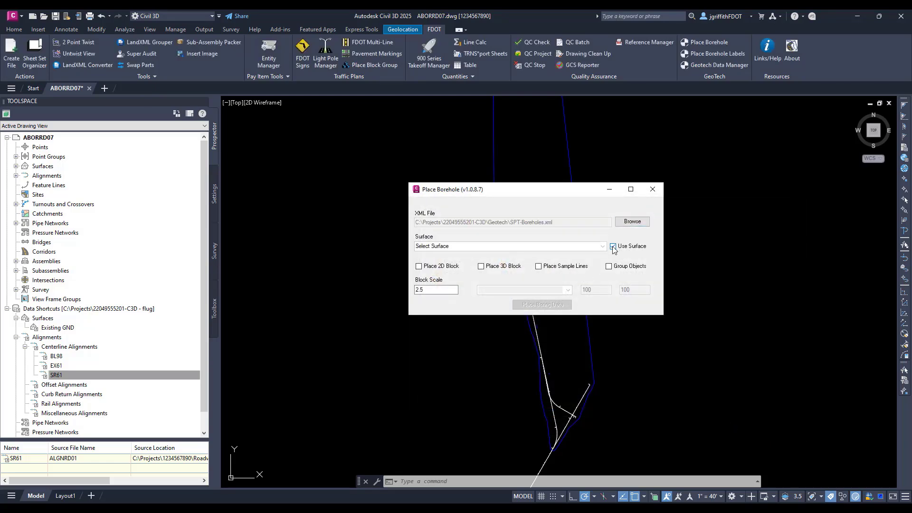
{"action": "left_click", "coordinate": [613, 246]}
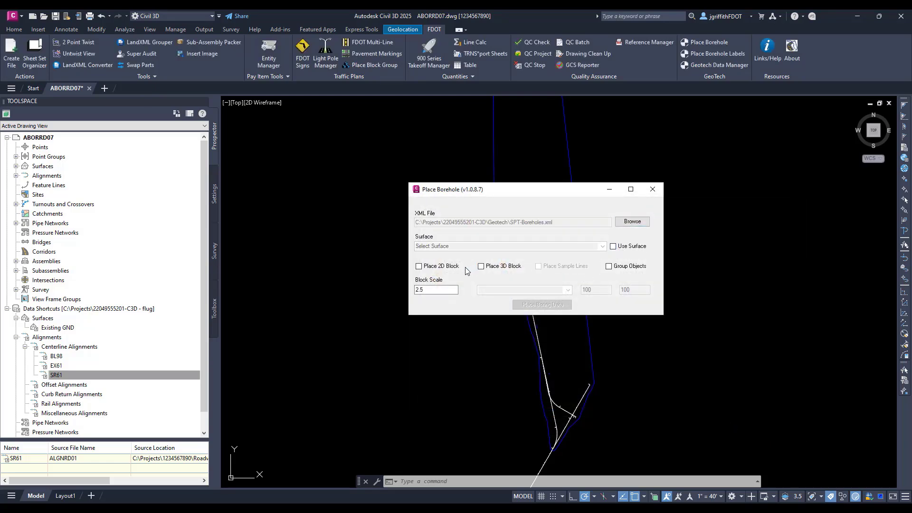
{"action": "left_click", "coordinate": [441, 267]}
{"action": "left_click", "coordinate": [494, 267]}
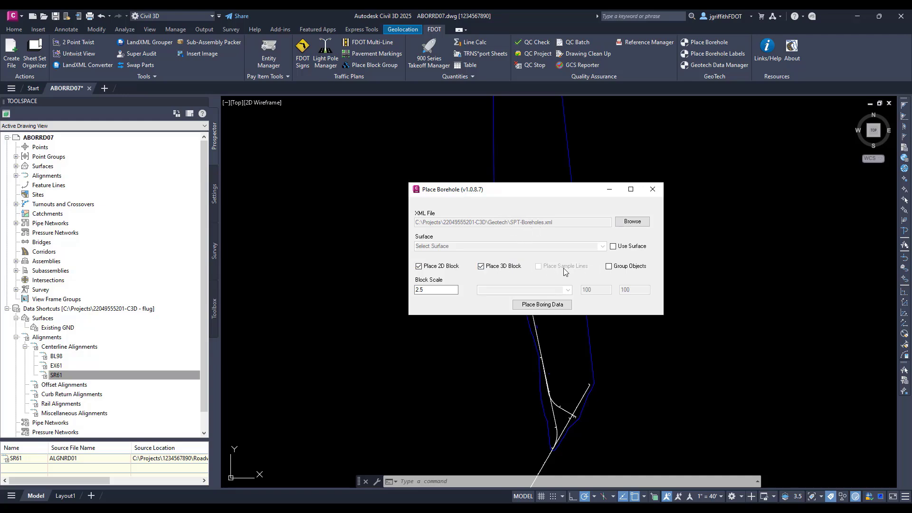
{"action": "left_click", "coordinate": [532, 305]}
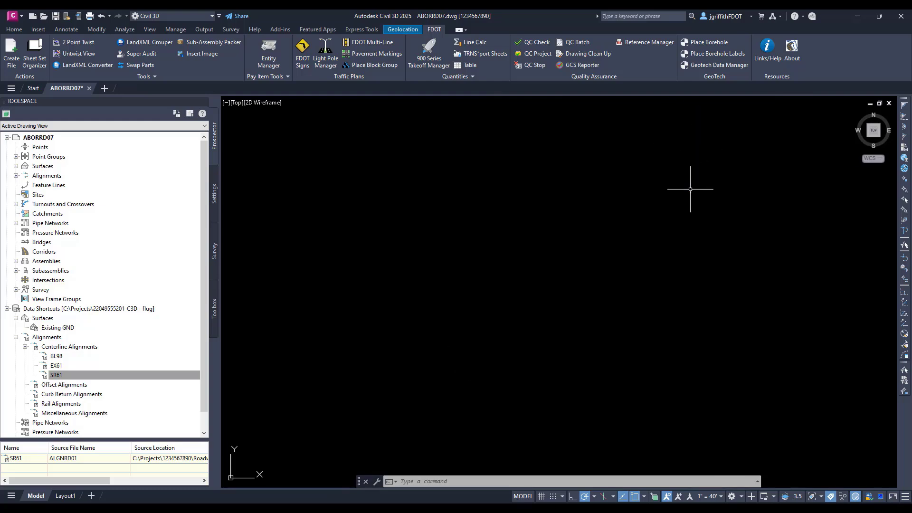
Examine the placed SPT boreholes in plan and in a tilted 3D view, comparing the 2D symbols with the tops of the 3D cylinders.
{"action": "scroll", "coordinate": [705, 128], "scroll_direction": "up", "scroll_amount": 5}
{"action": "scroll", "coordinate": [679, 125], "scroll_direction": "up", "scroll_amount": 5}
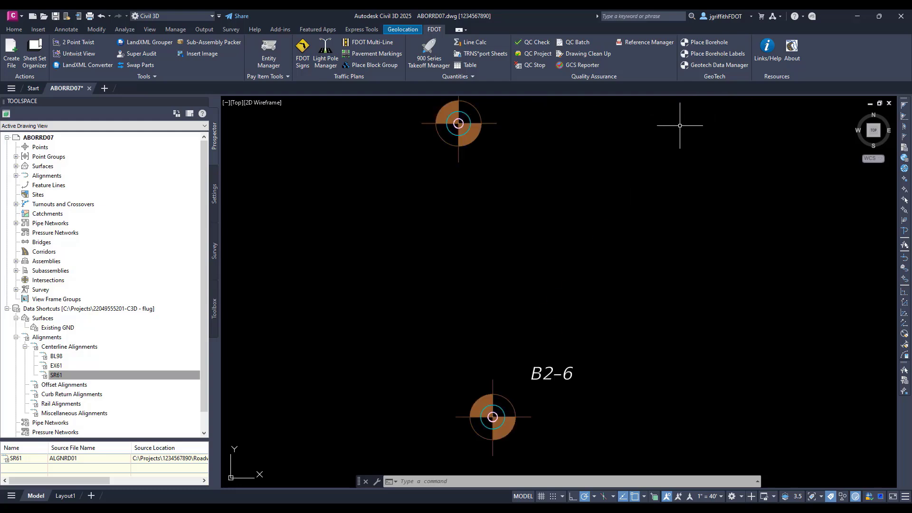
{"action": "middle_click_drag", "start_coordinate": [505, 183], "coordinate": [569, 295]}
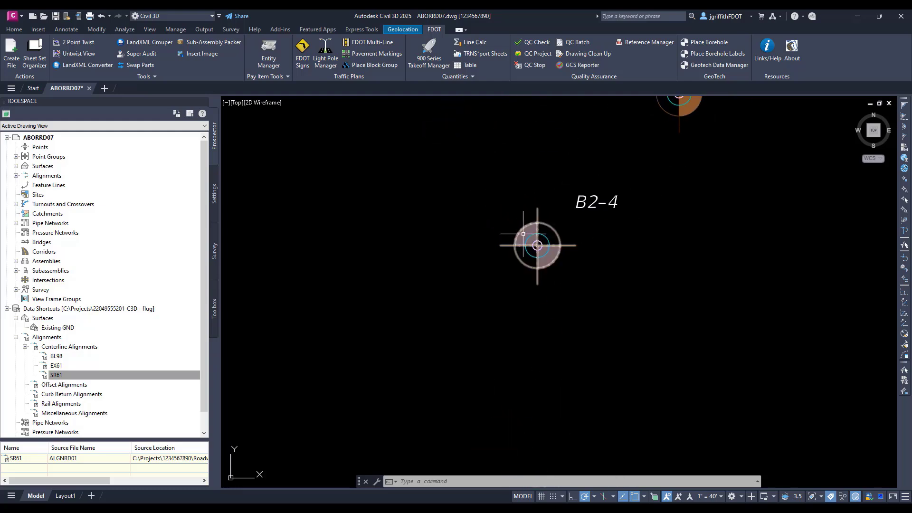
{"action": "scroll", "coordinate": [522, 235], "scroll_direction": "up", "scroll_amount": 3}
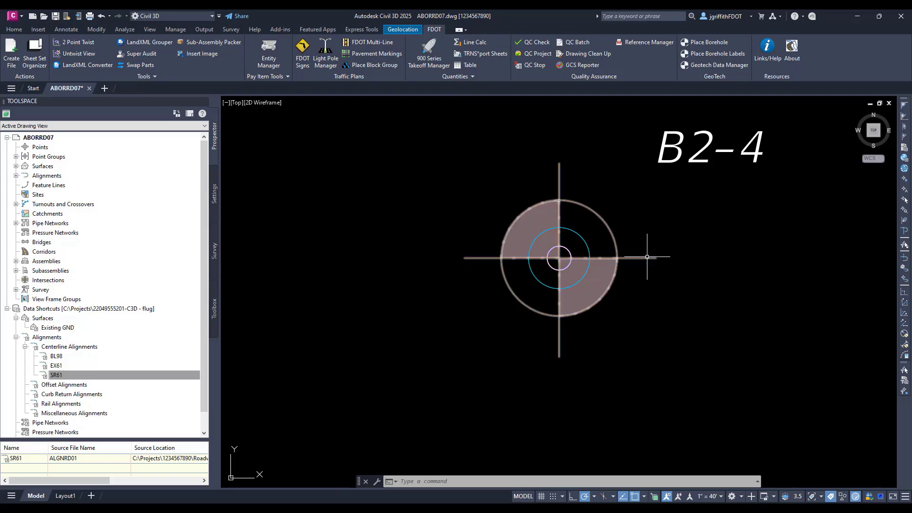
{"action": "middle_click_drag", "start_coordinate": [660, 266], "coordinate": [648, 205], "text": "shift"}
{"action": "scroll", "coordinate": [648, 205], "scroll_direction": "down", "scroll_amount": 8}
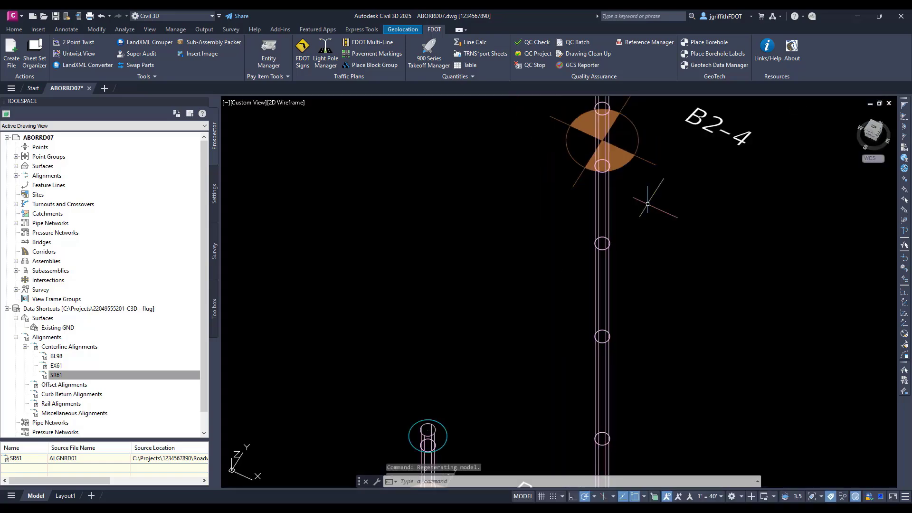
{"action": "mouse_move", "coordinate": [663, 237]}
{"action": "middle_mouse_down"}
{"action": "mouse_move", "coordinate": [578, 290]}
{"action": "mouse_move", "coordinate": [569, 343]}
{"action": "middle_mouse_up"}
{"action": "mouse_move", "coordinate": [561, 266]}
{"action": "middle_mouse_down"}
{"action": "mouse_move", "coordinate": [576, 185]}
{"action": "mouse_move", "coordinate": [601, 150]}
{"action": "middle_mouse_up"}
{"action": "scroll", "coordinate": [602, 149], "scroll_direction": "down", "scroll_amount": 3}
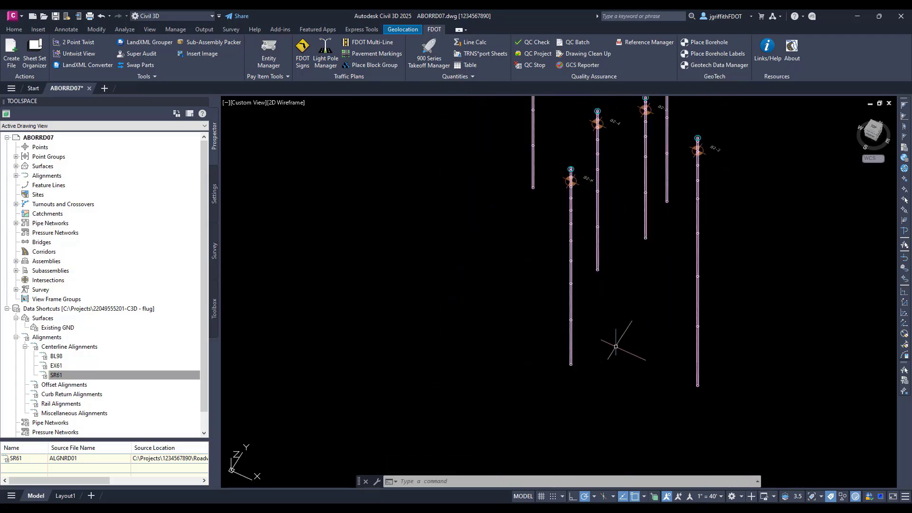
{"action": "middle_click_drag", "start_coordinate": [651, 178], "coordinate": [559, 273]}
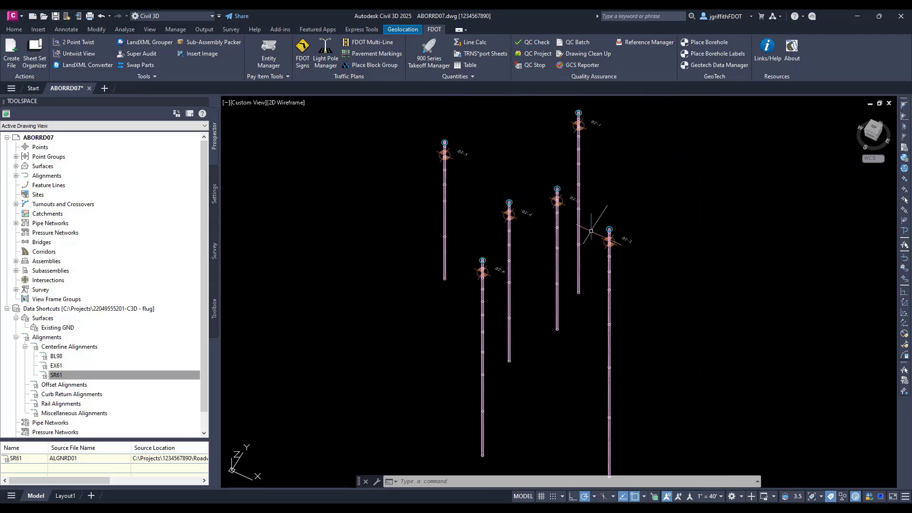
{"action": "scroll", "coordinate": [503, 263], "scroll_direction": "up", "scroll_amount": 10}
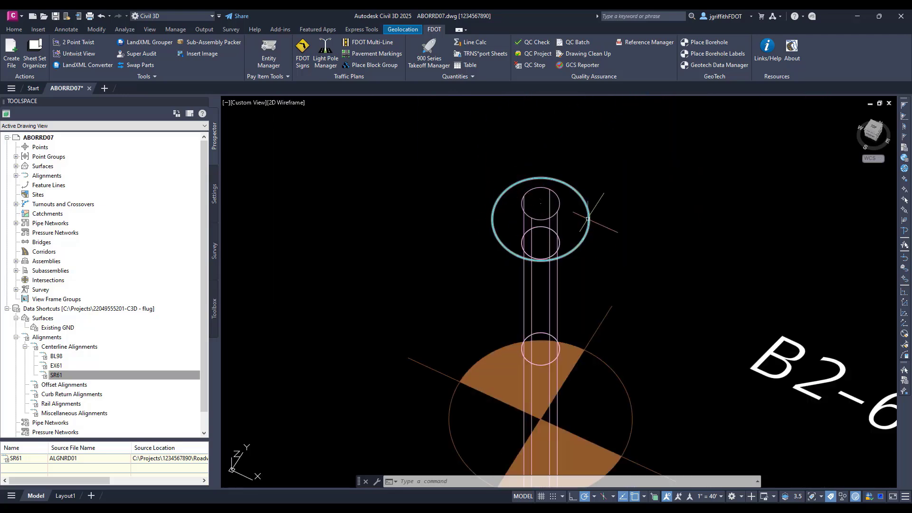
Erase all the SPT borehole blocks that were placed without a surface.
{"action": "left_click", "coordinate": [876, 125]}
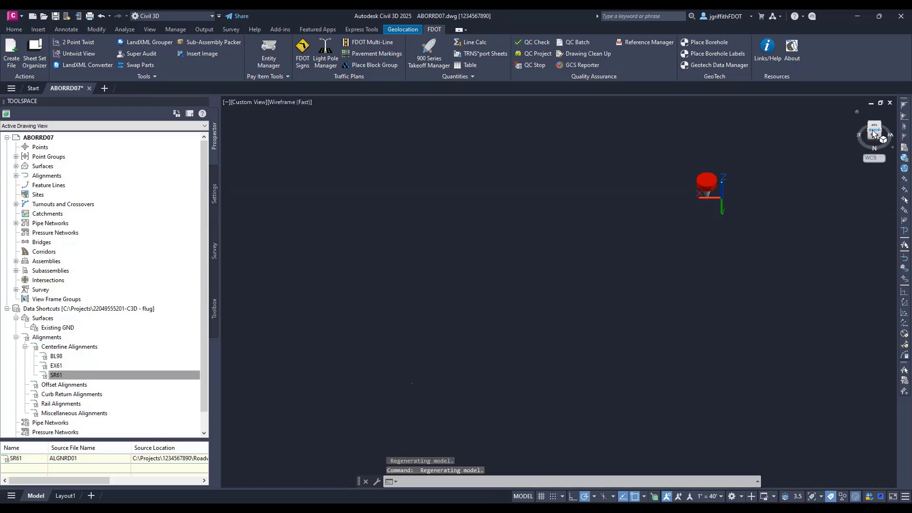
{"action": "left_click", "coordinate": [876, 127]}
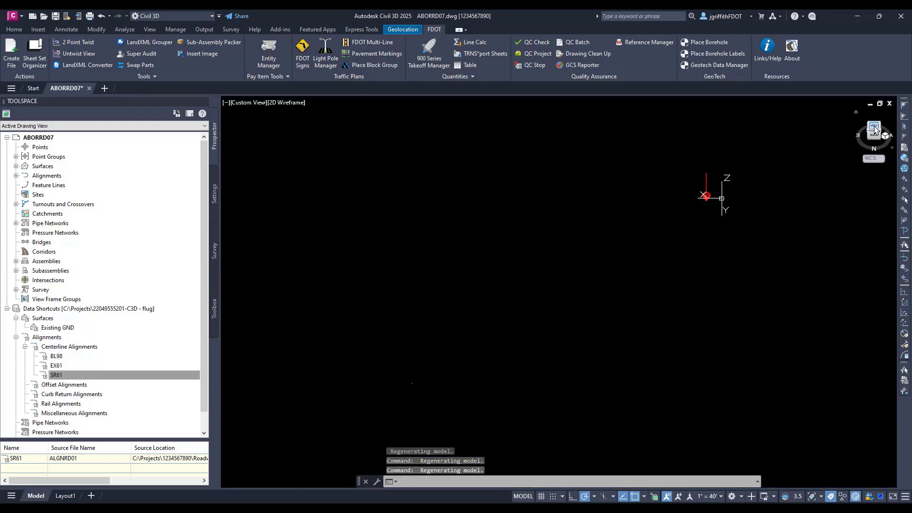
{"action": "left_click", "coordinate": [875, 129]}
{"action": "left_click", "coordinate": [887, 113]}
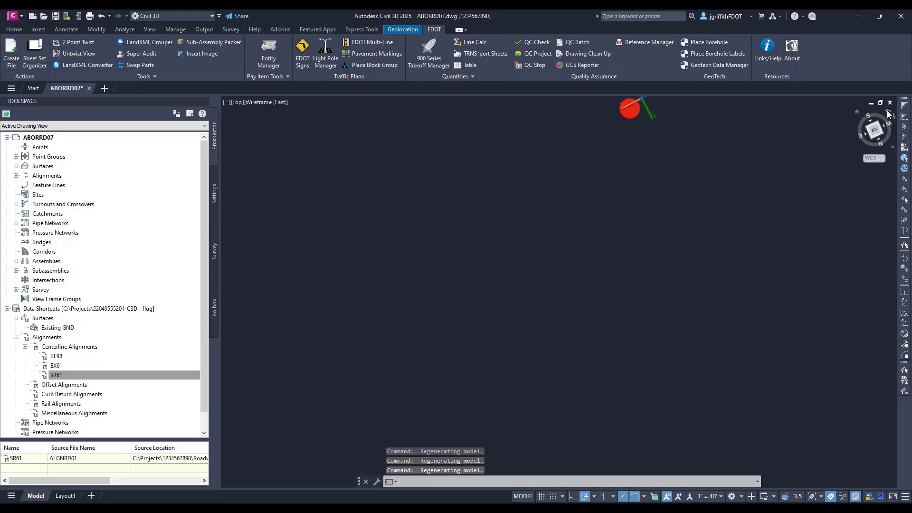
{"action": "left_click", "coordinate": [888, 113]}
{"action": "scroll", "coordinate": [657, 240], "scroll_direction": "down", "scroll_amount": 2}
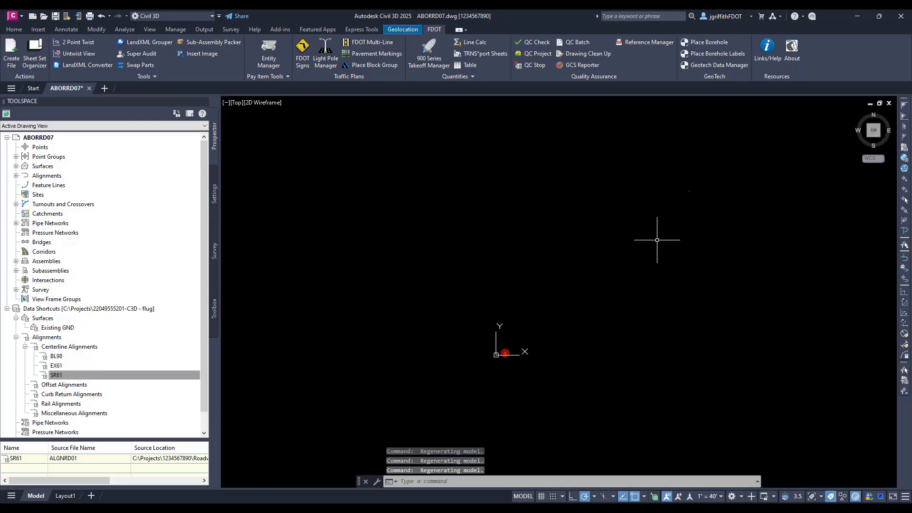
{"action": "left_click", "coordinate": [608, 263]}
{"action": "left_click", "coordinate": [699, 181]}
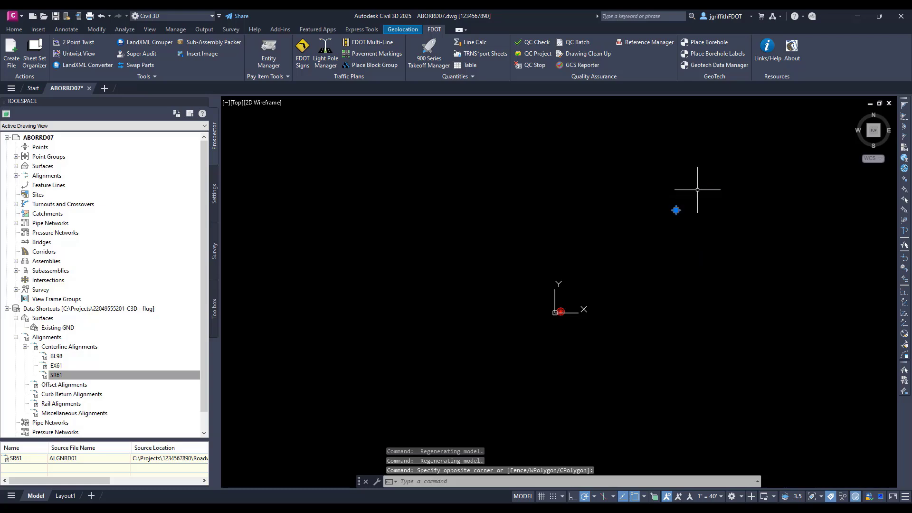
{"action": "key", "text": "Delete"}
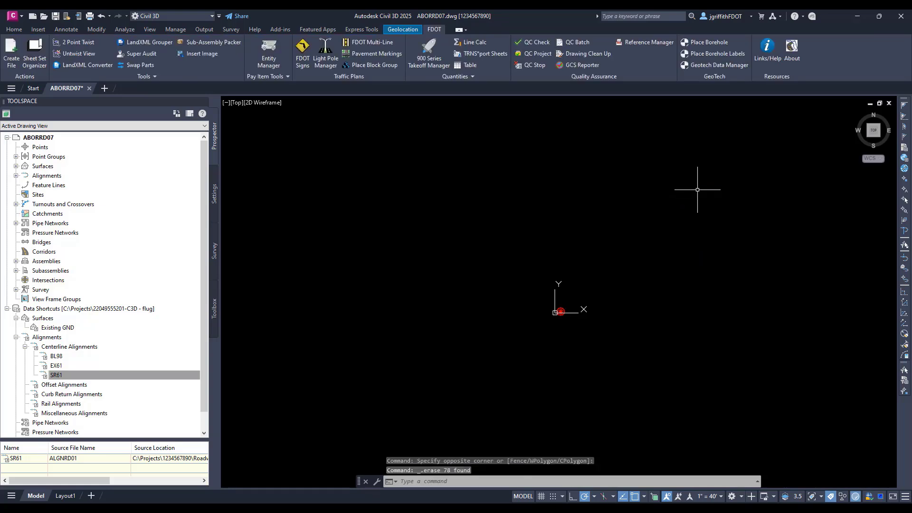
Zoom to the drawing extents and look over the alignments within the surface boundary.
{"action": "type", "text": "z"}
{"action": "key", "text": "Return"}
{"action": "type", "text": "e"}
{"action": "key", "text": "Return"}
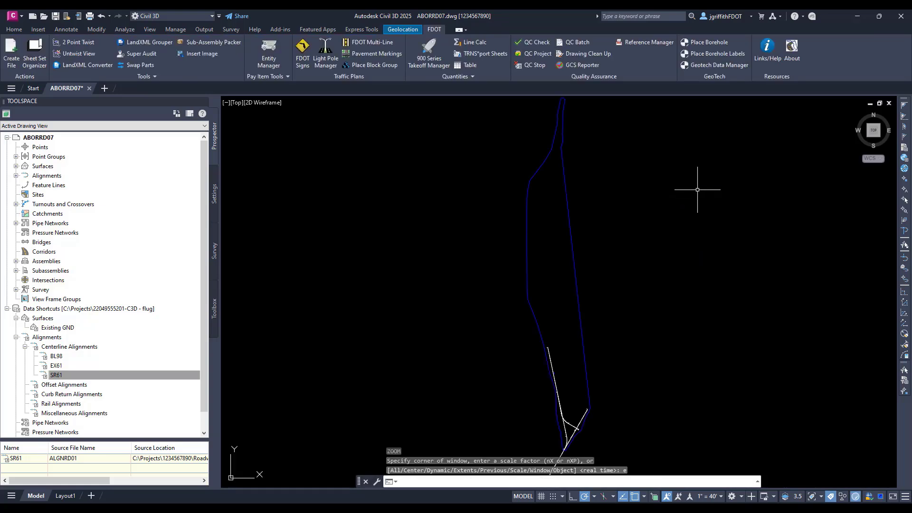
{"action": "scroll", "coordinate": [571, 411], "scroll_direction": "up", "scroll_amount": 5}
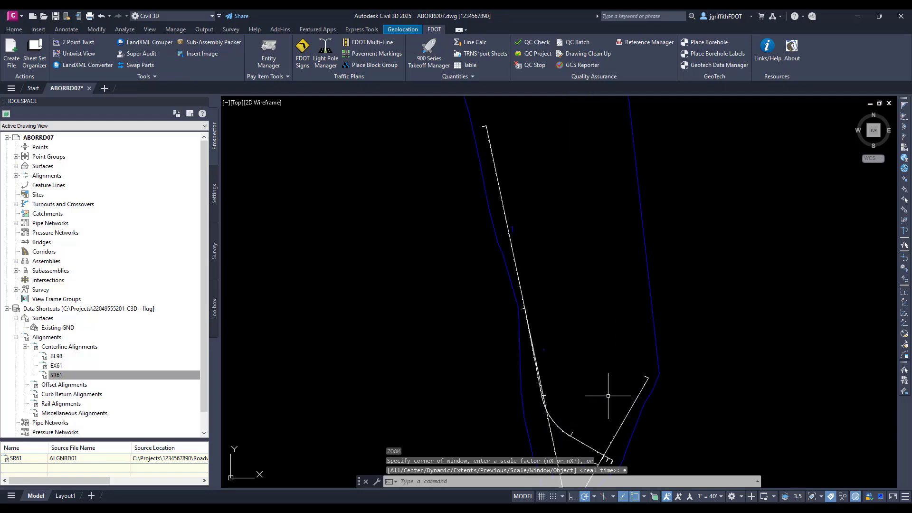
{"action": "middle_click_drag", "start_coordinate": [608, 395], "coordinate": [605, 214]}
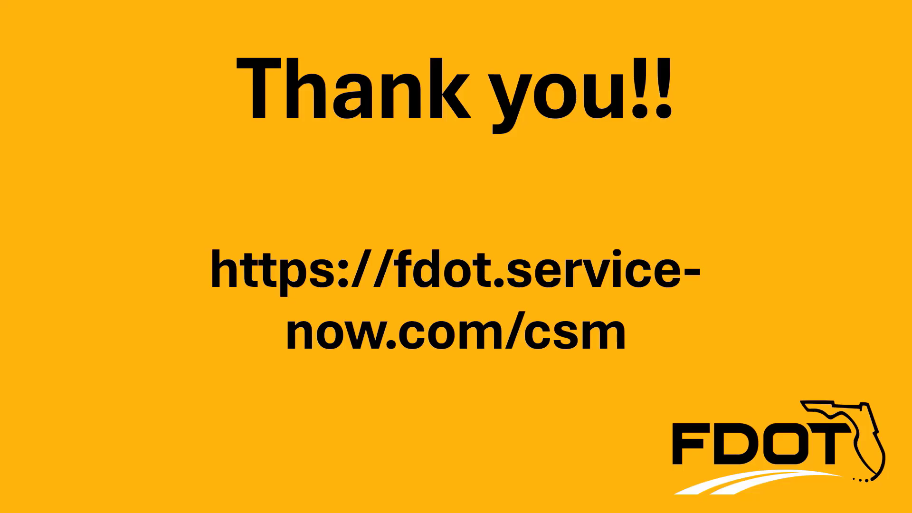